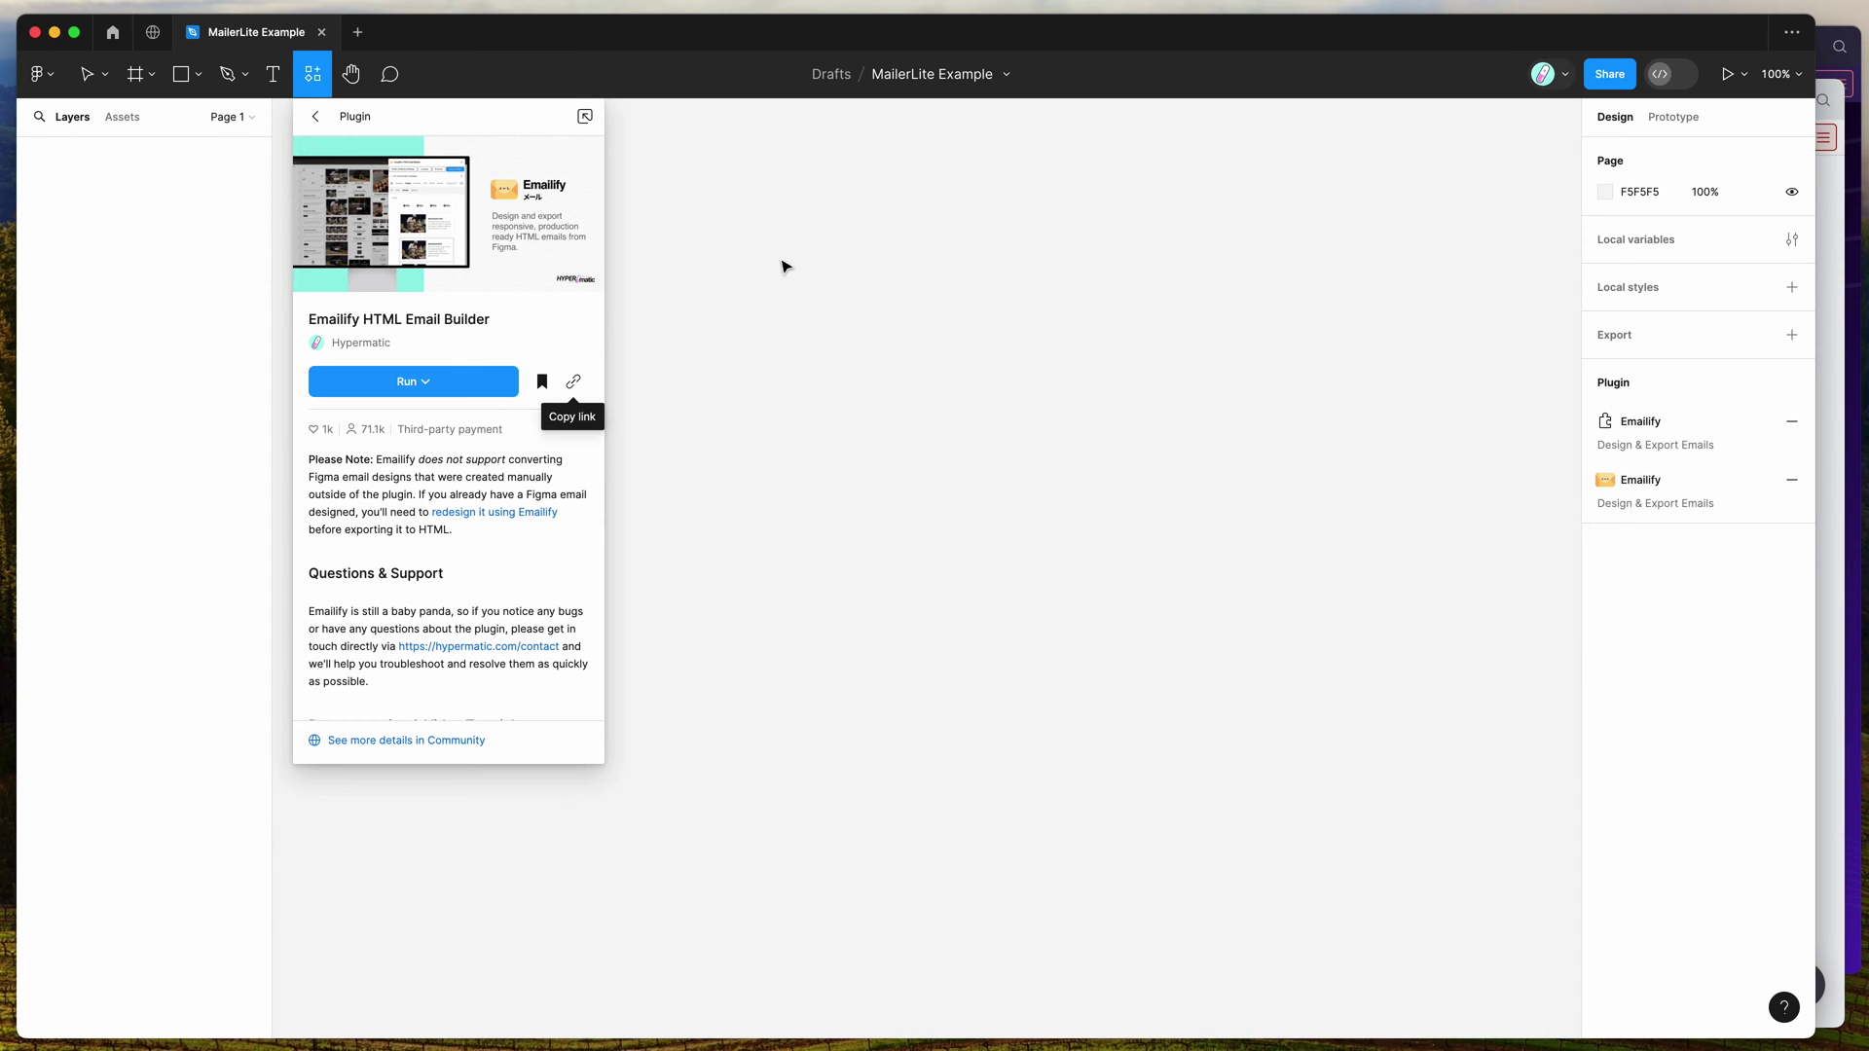
- Close the Emailify HTML Email Builder plugin's details page
left_click(711, 231)
- Launch the saved Emailify HTML Email Builder plugin from the canvas context menu
right_click(708, 230)
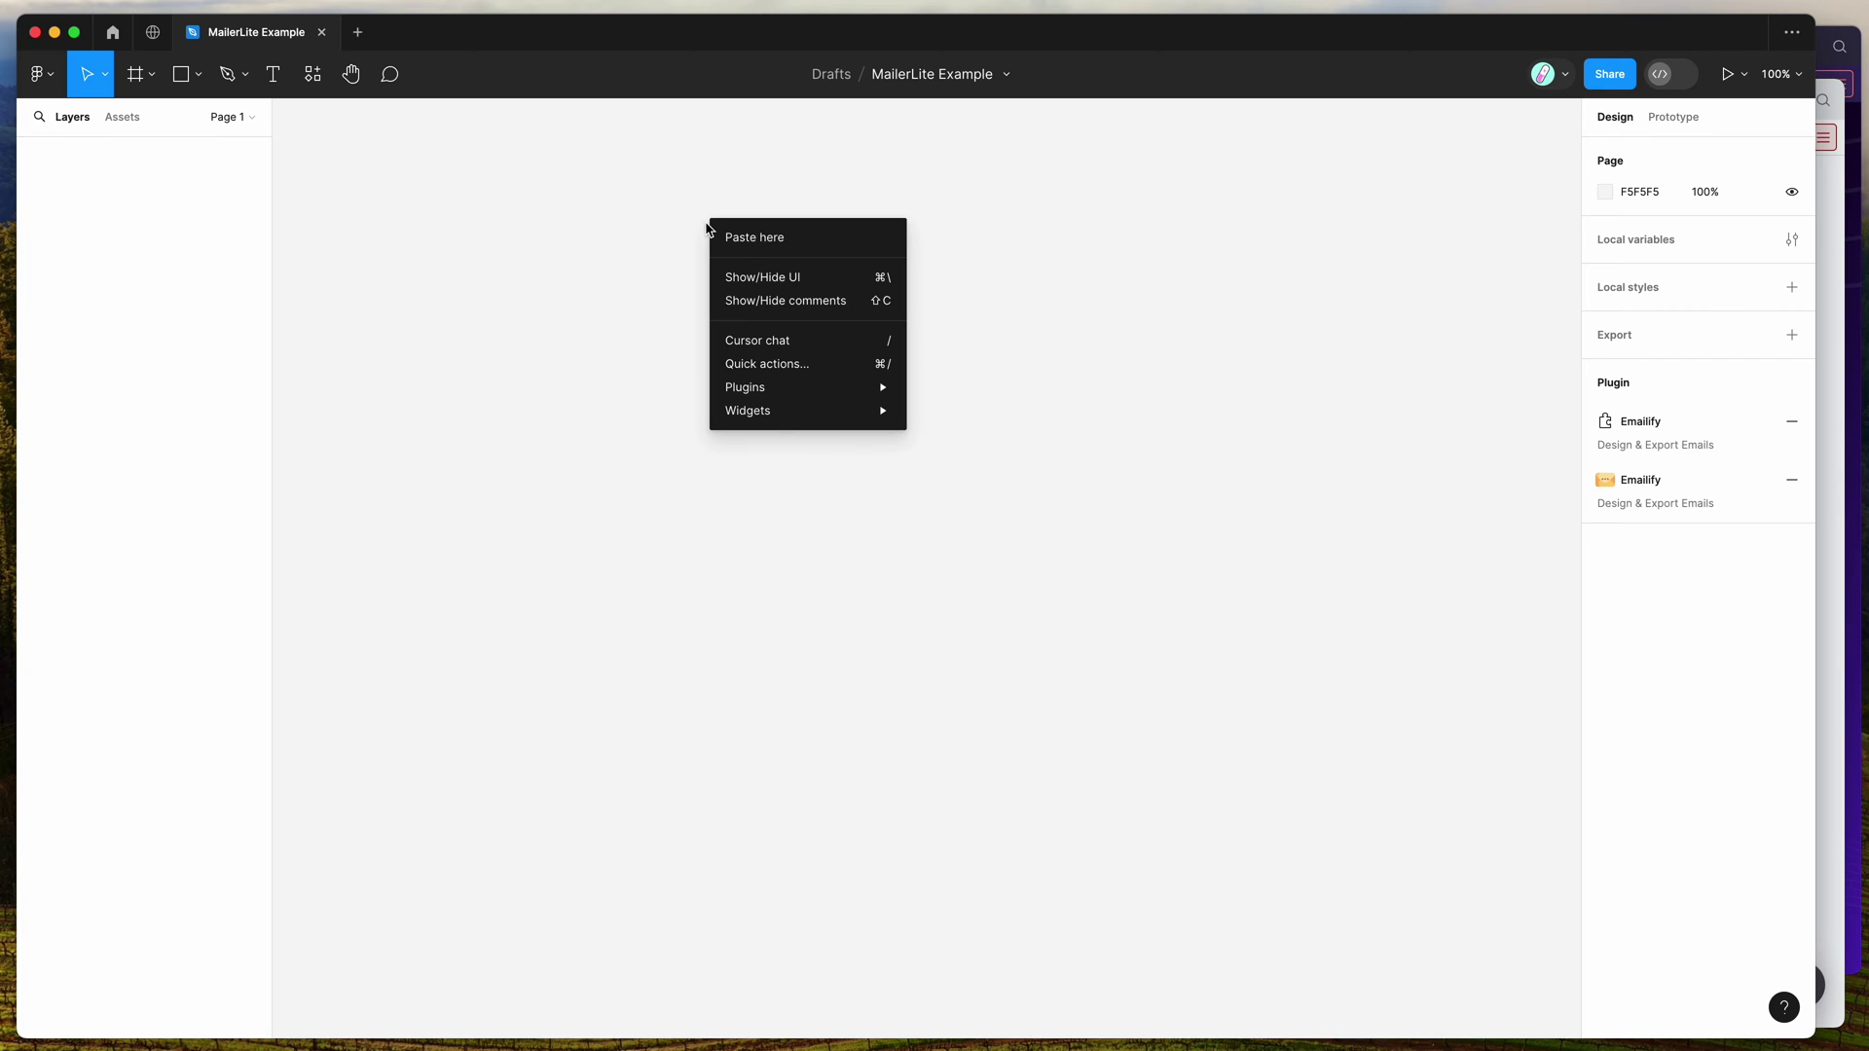
mouse_move(782, 392)
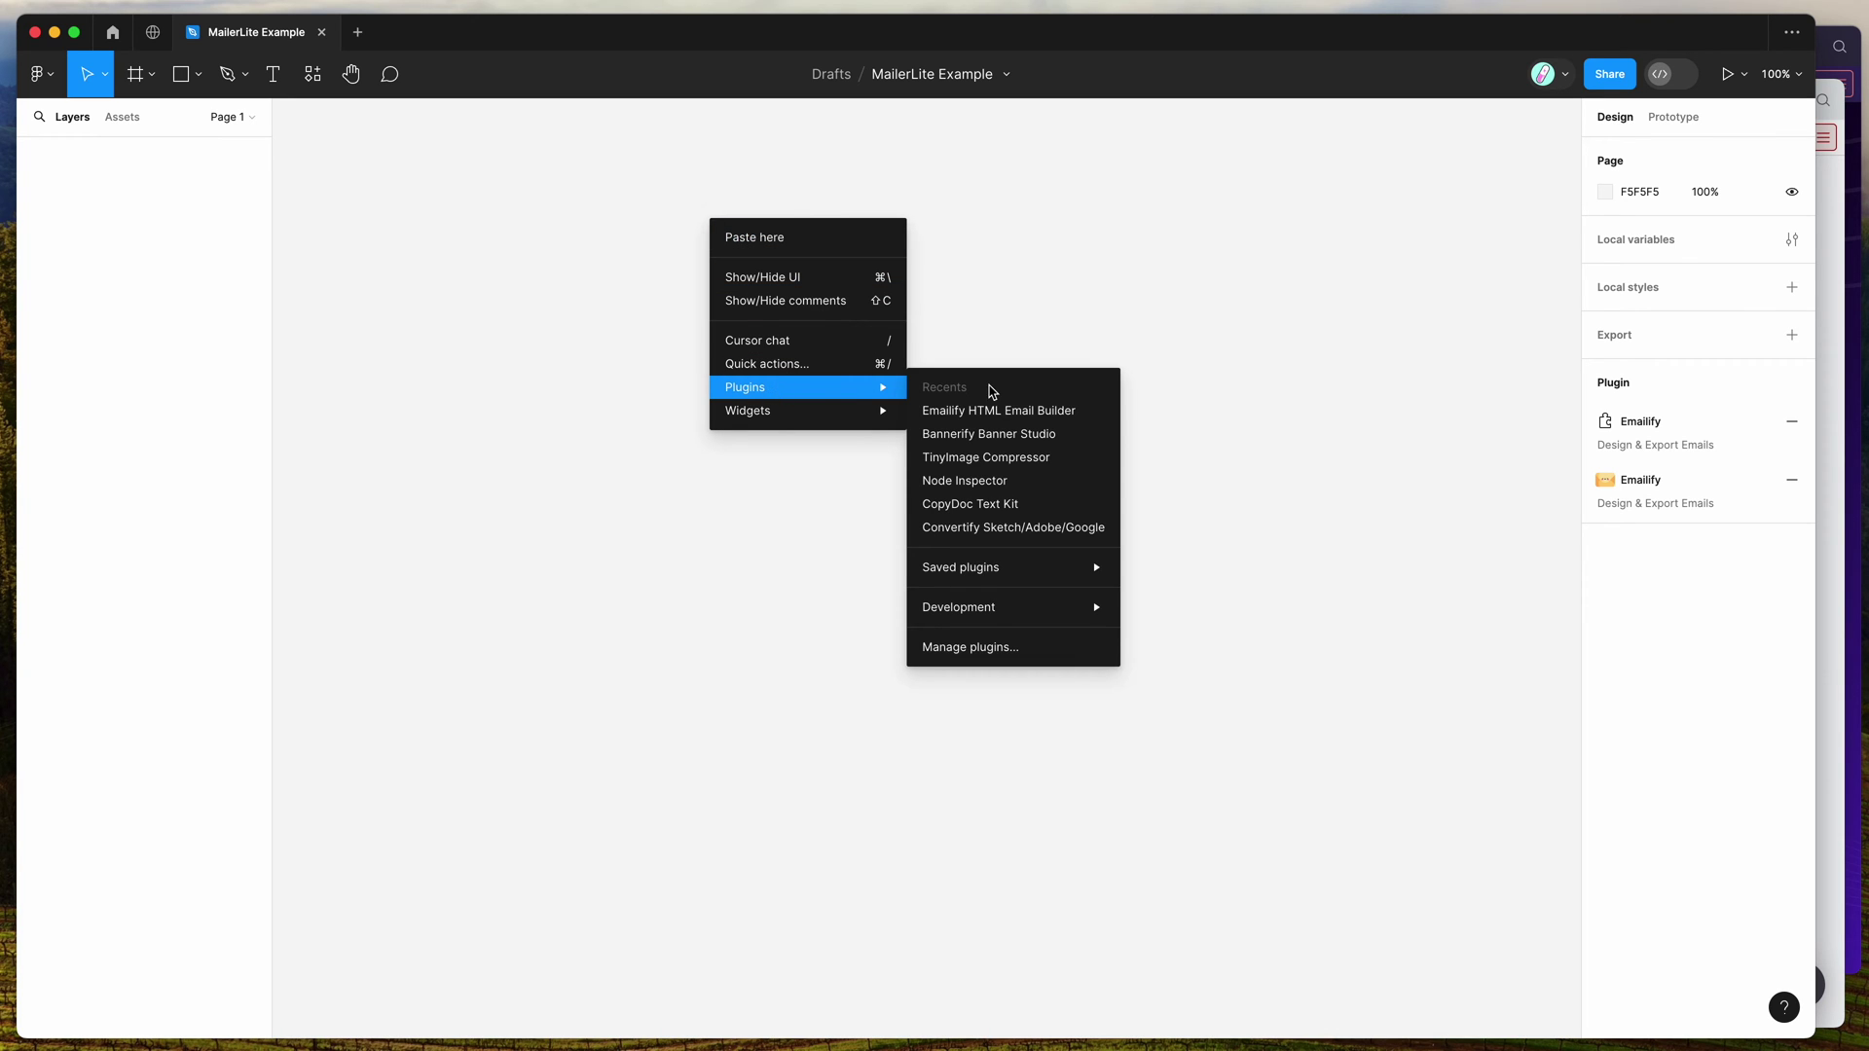
mouse_move(1012, 580)
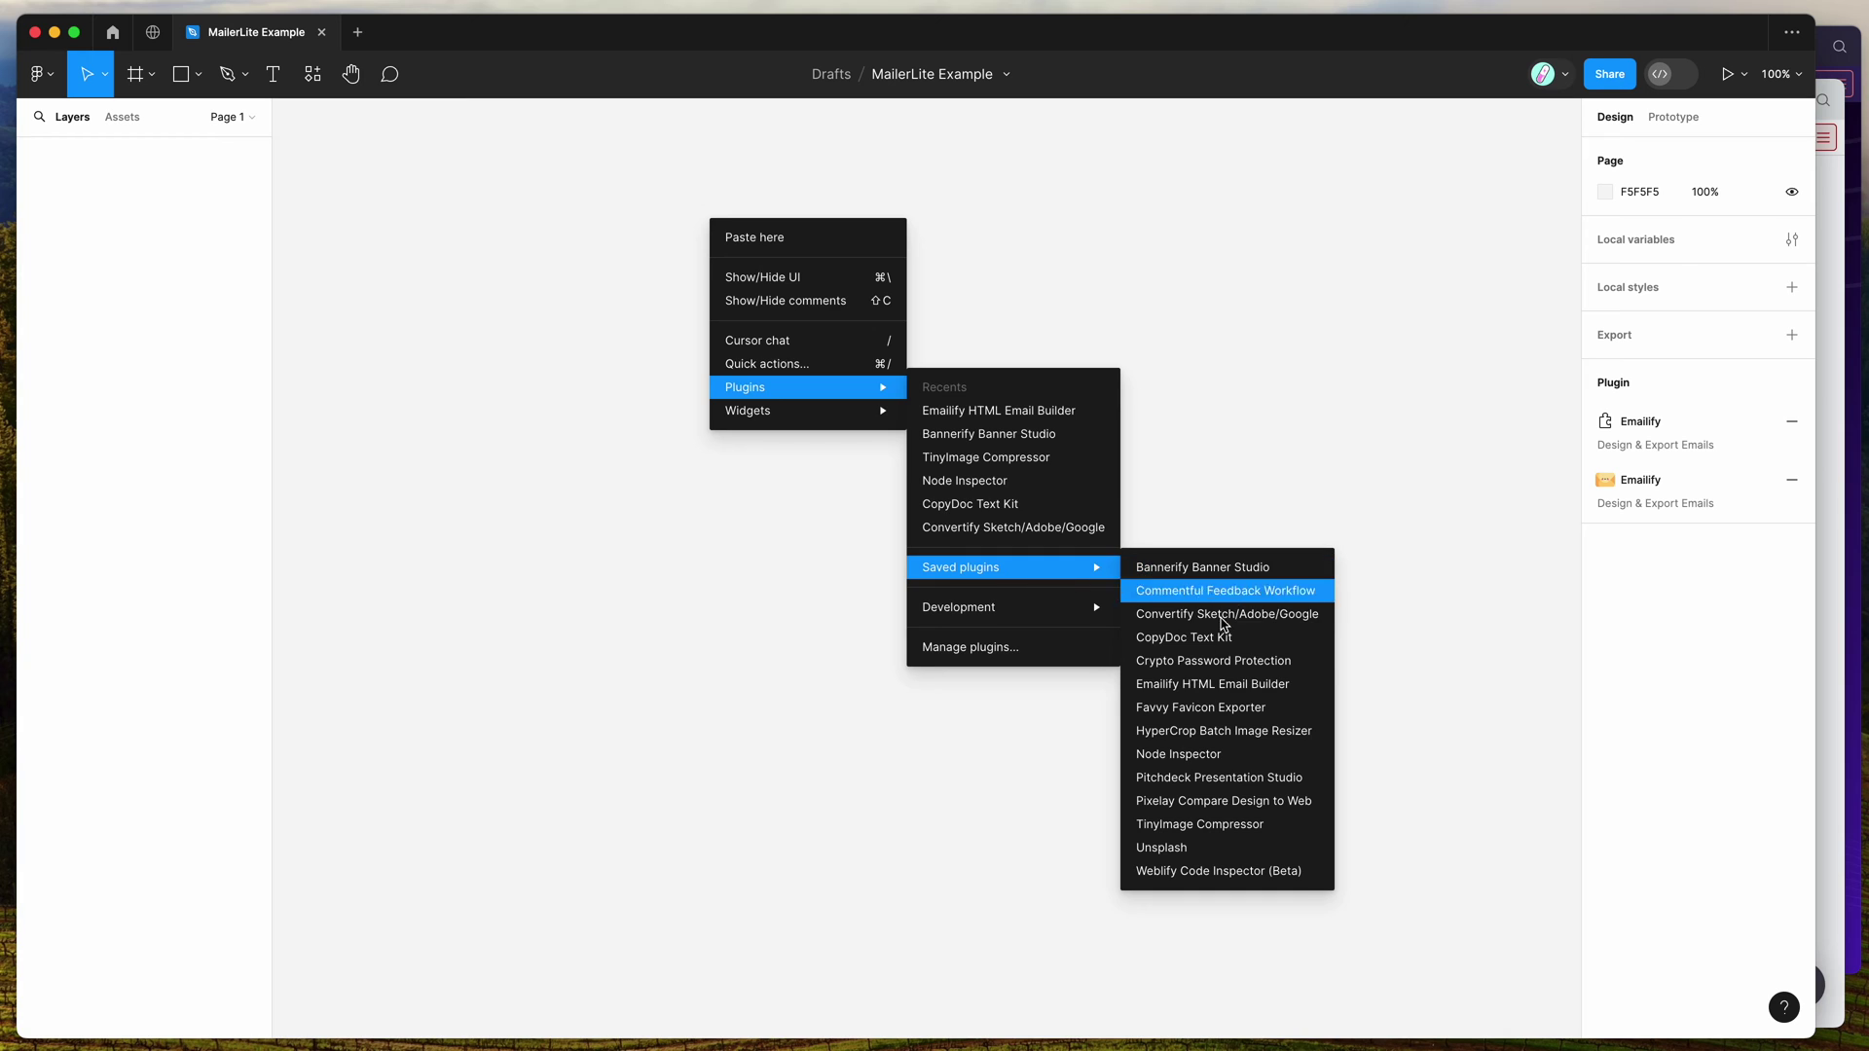
left_click(1215, 687)
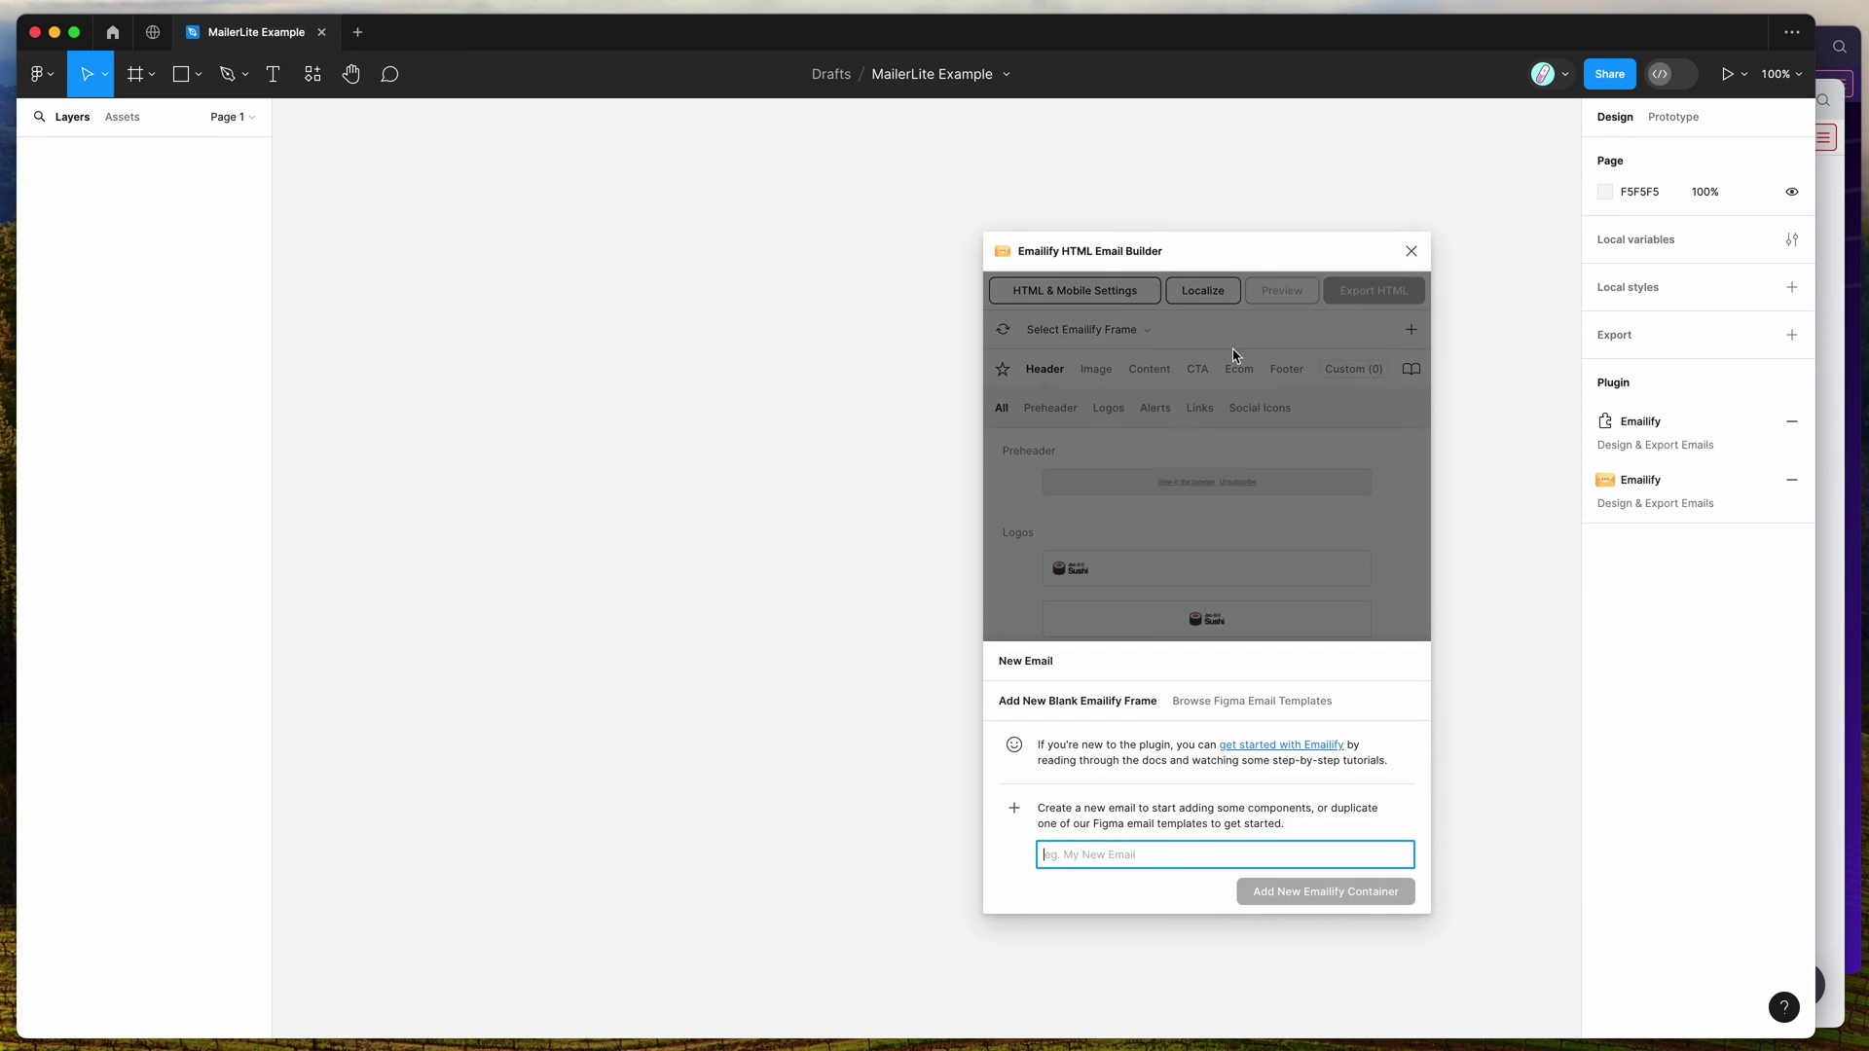
left_click_drag(1224, 257, 1295, 231)
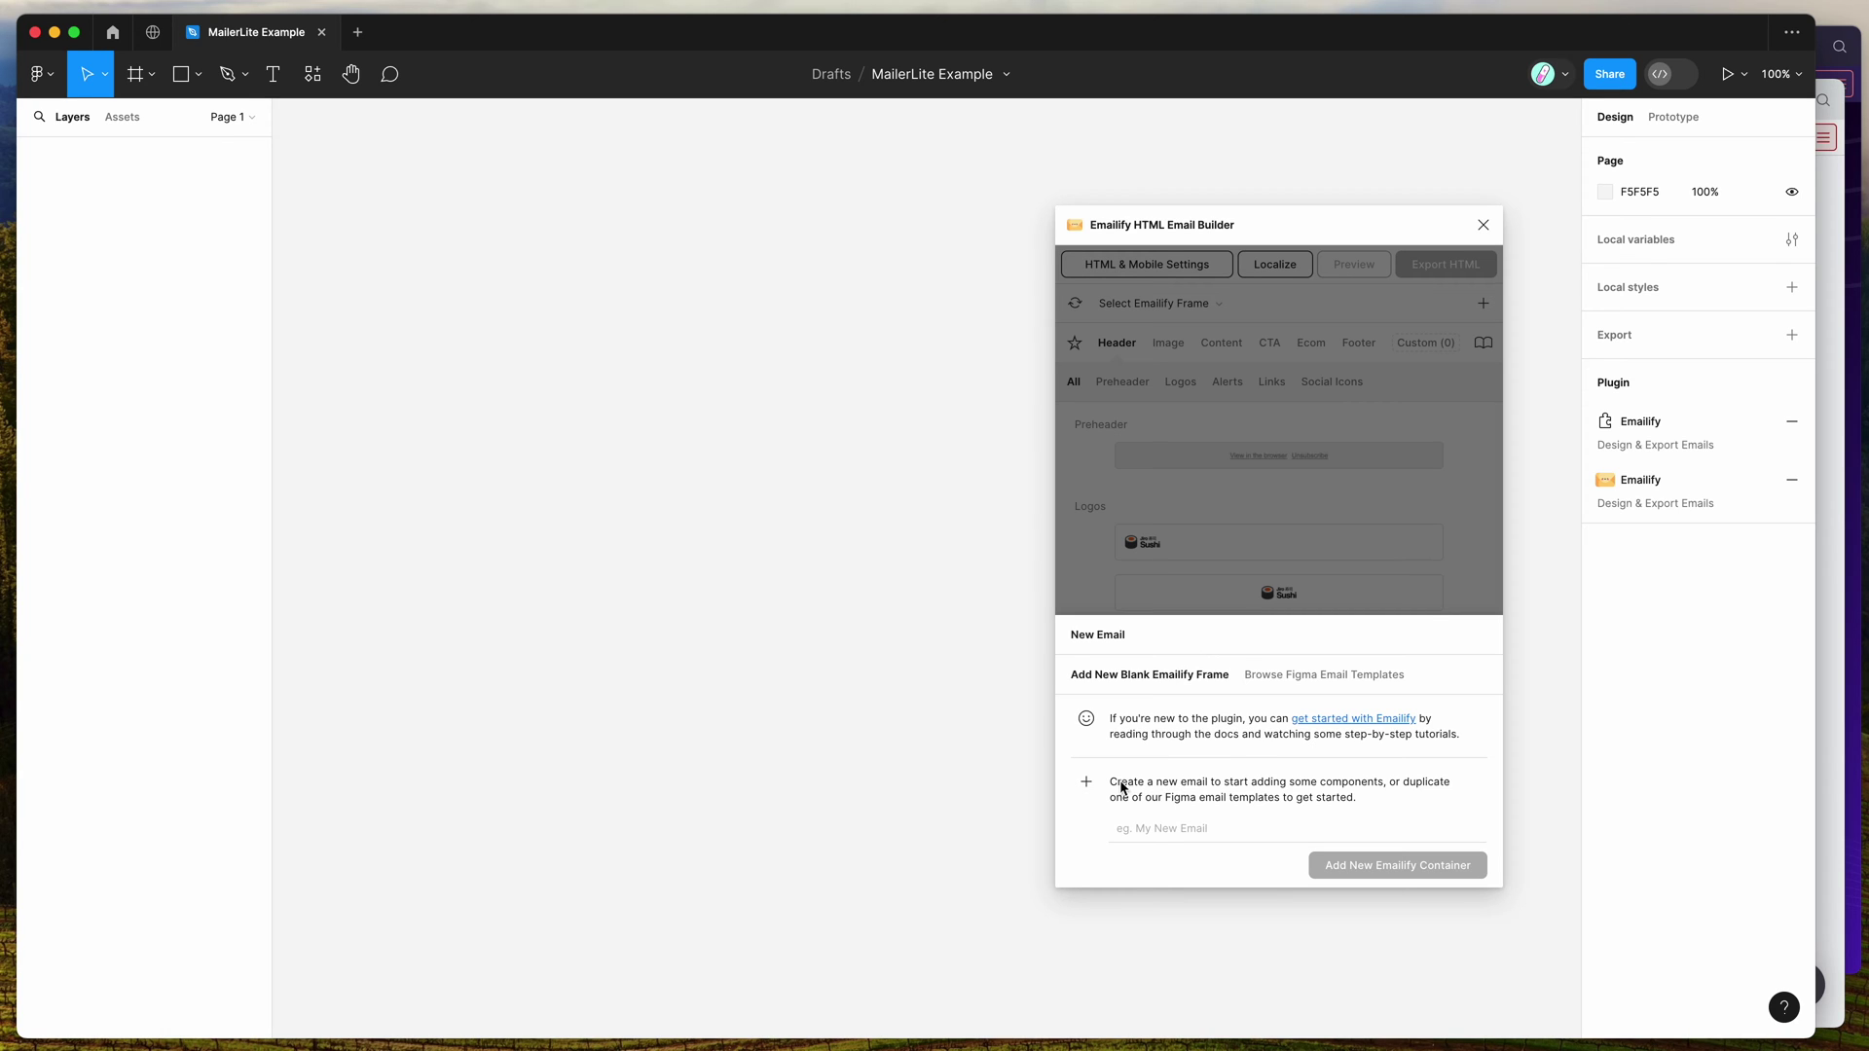
- Create a new email frame named 'Example'
left_click(1144, 825)
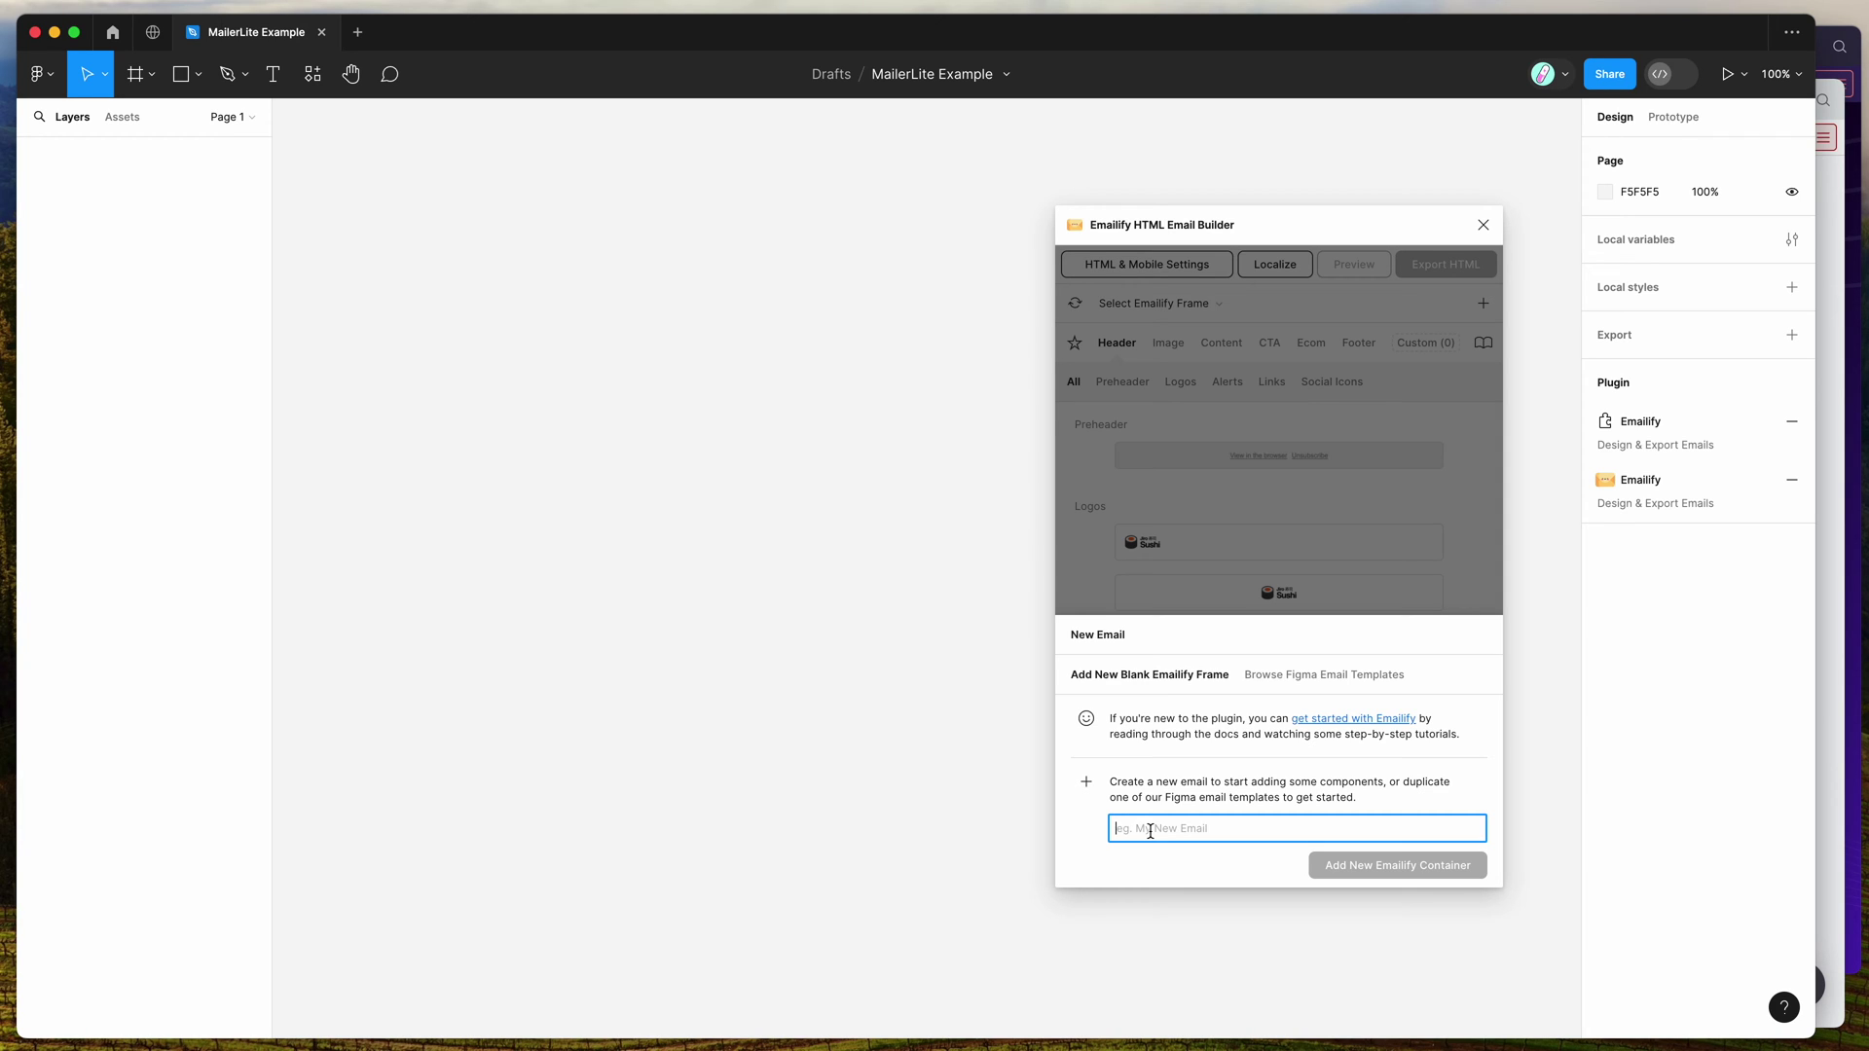
type("Example")
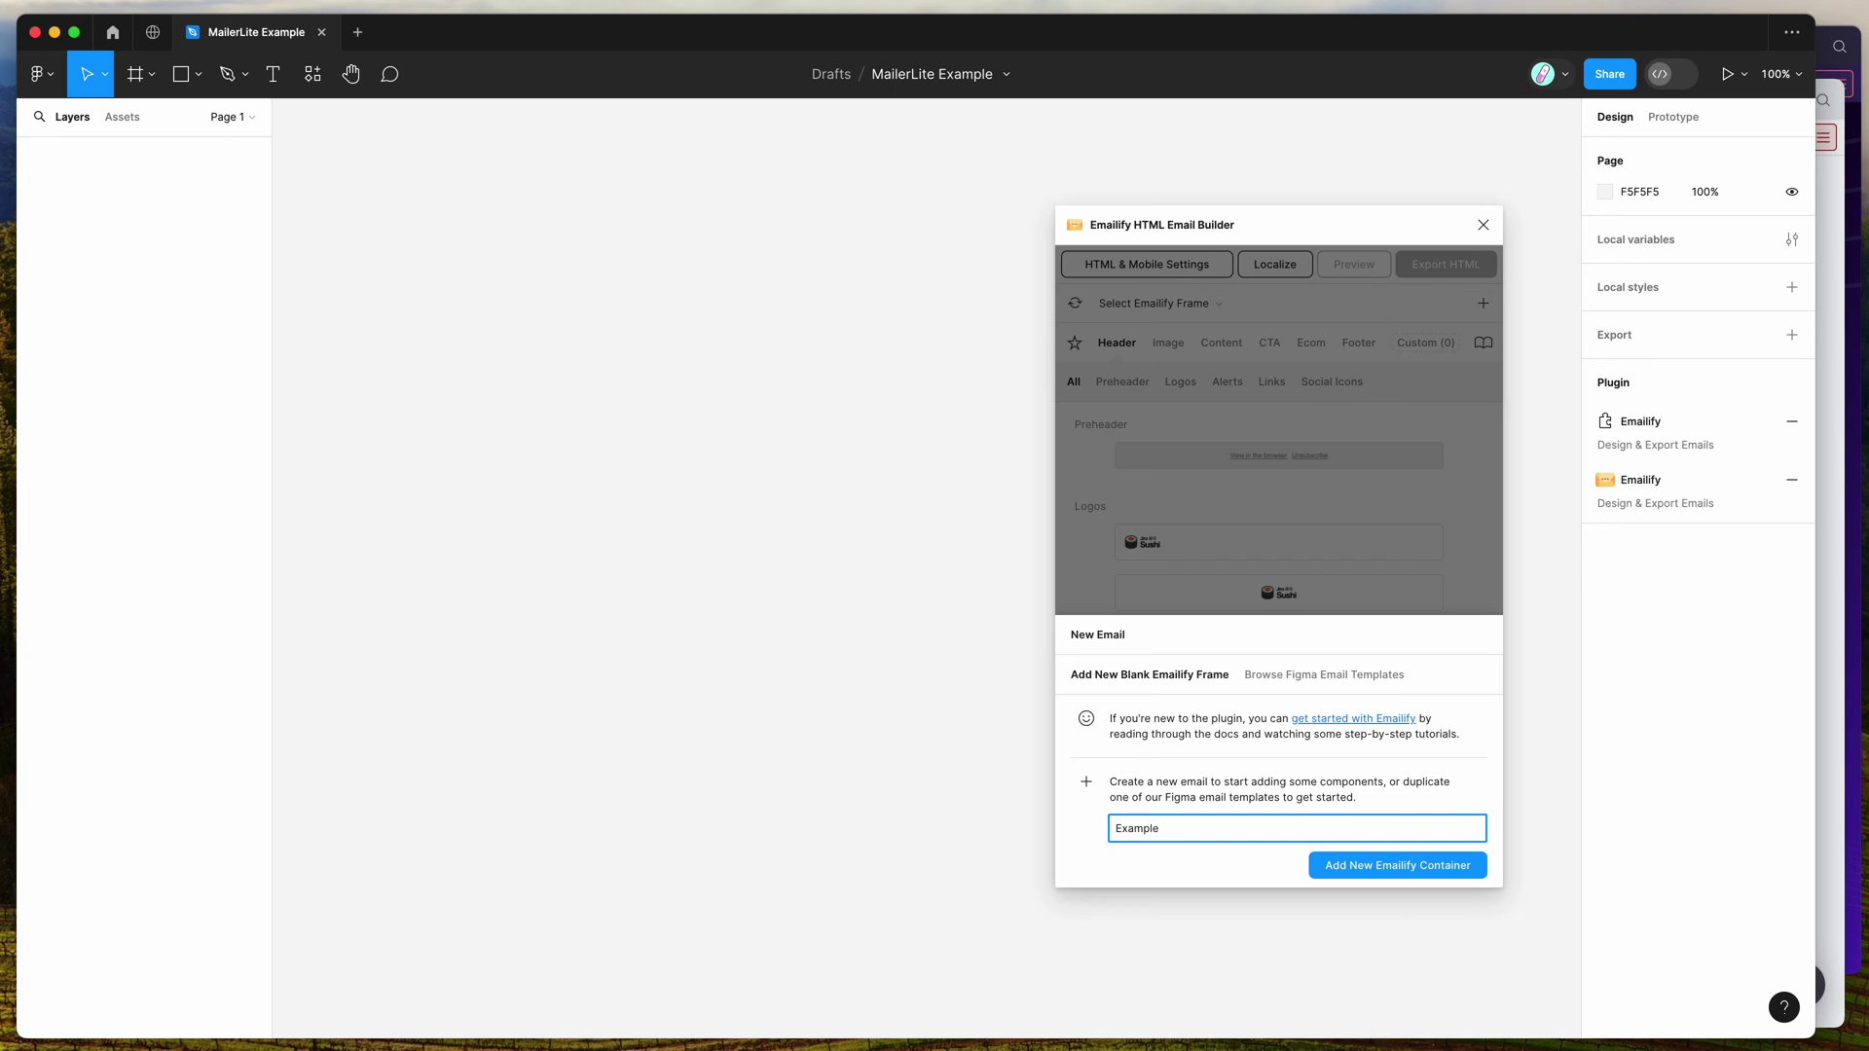
key("Return")
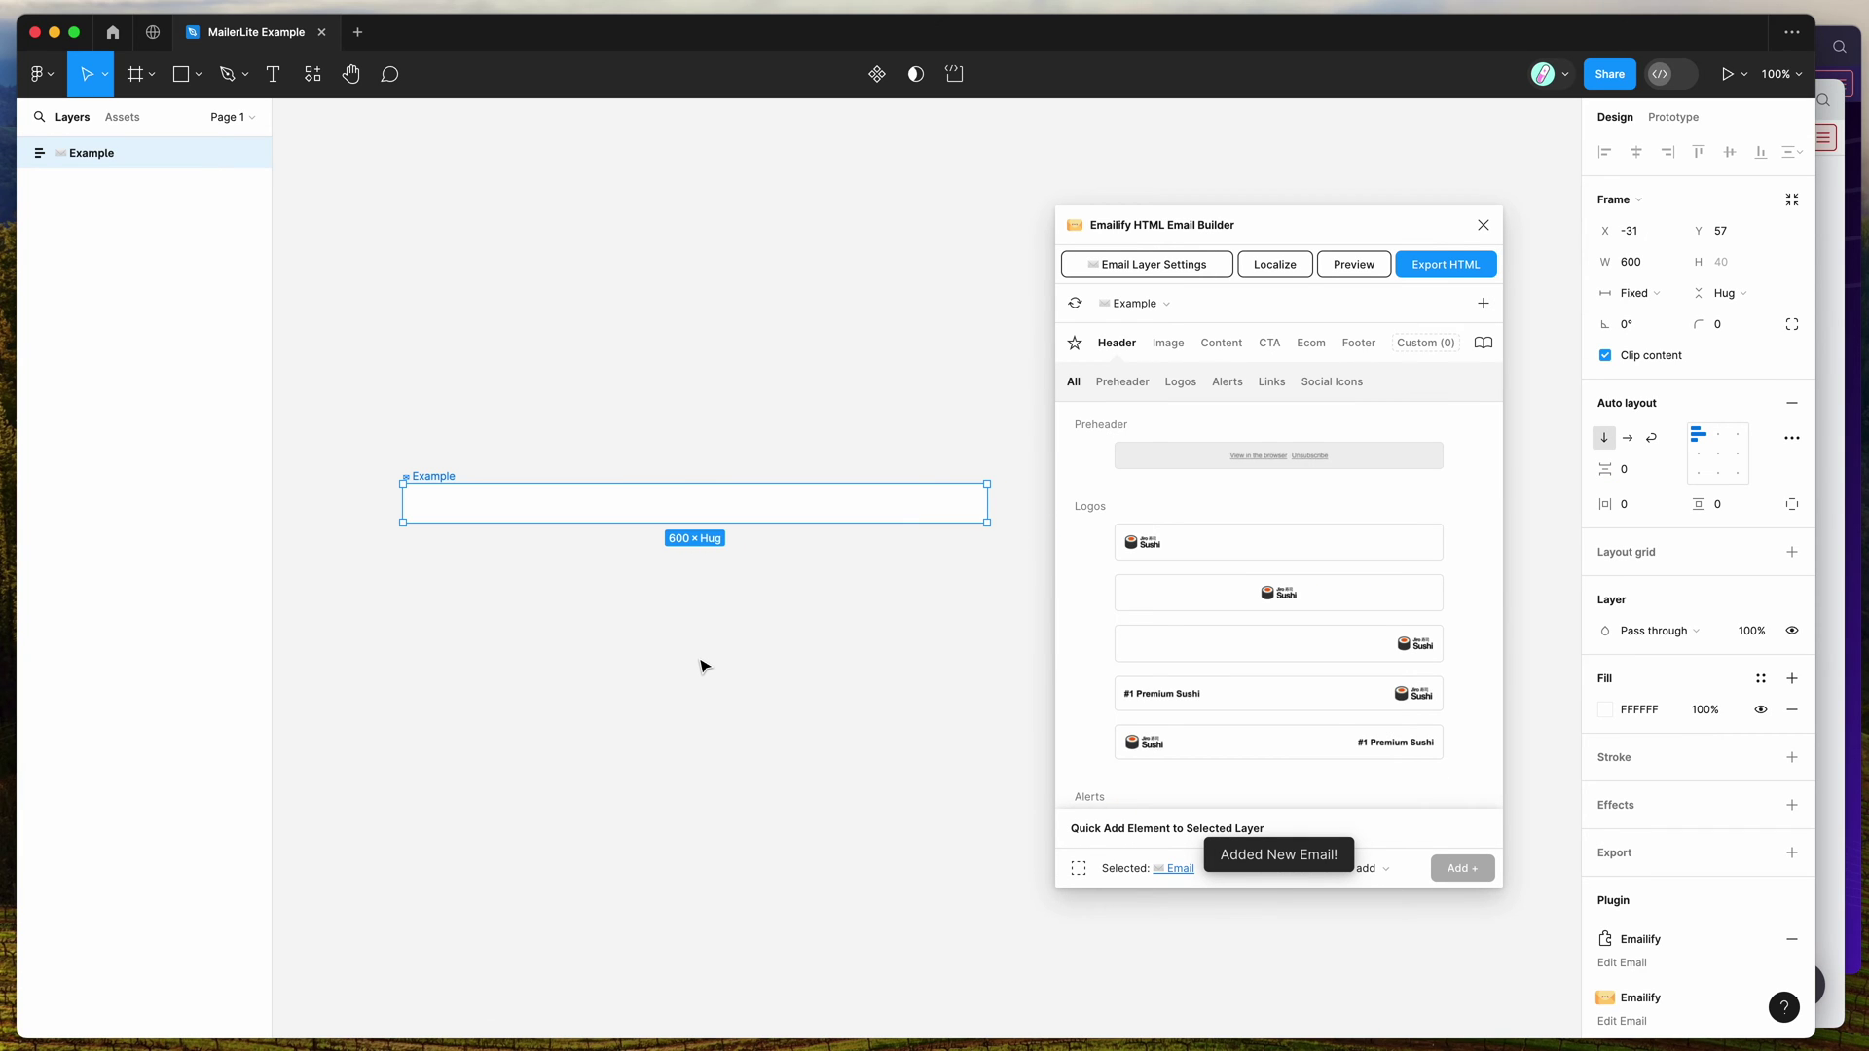
- Add the centered sushi logo header to the Example email
left_click_drag(1279, 234, 1281, 218)
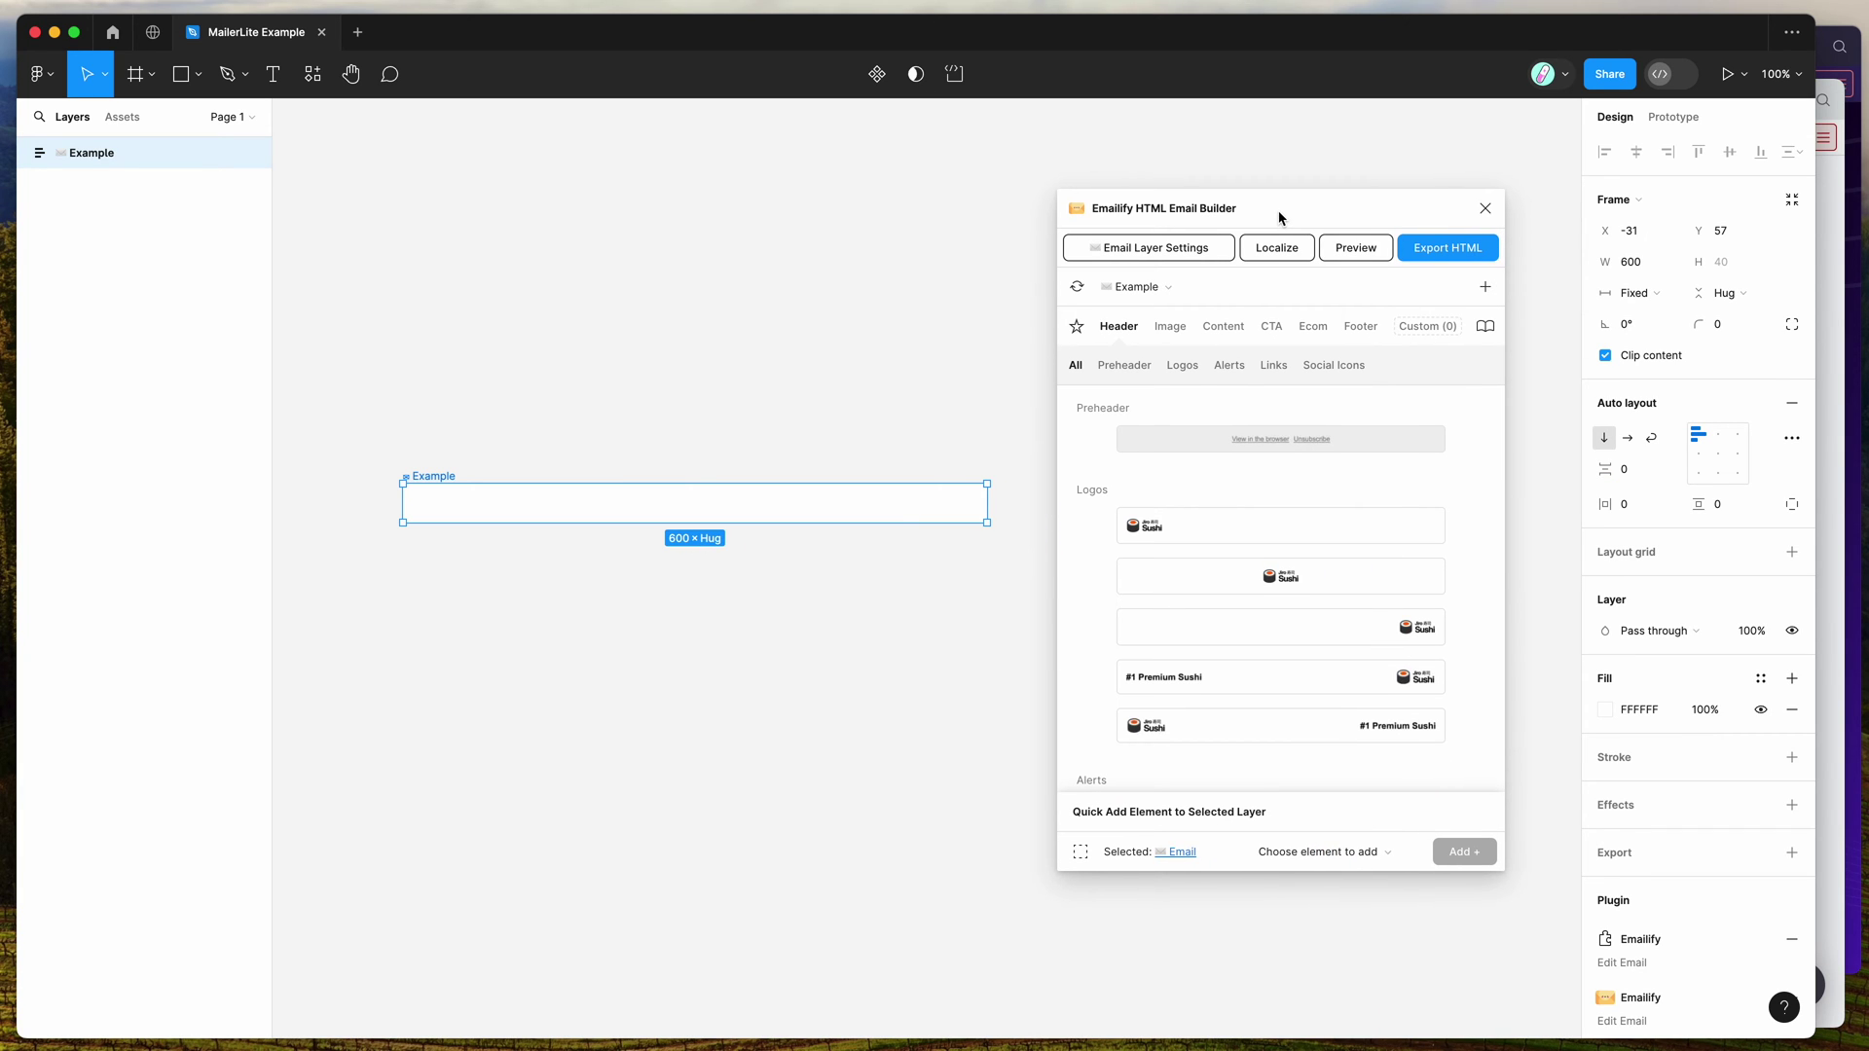
left_click(1228, 333)
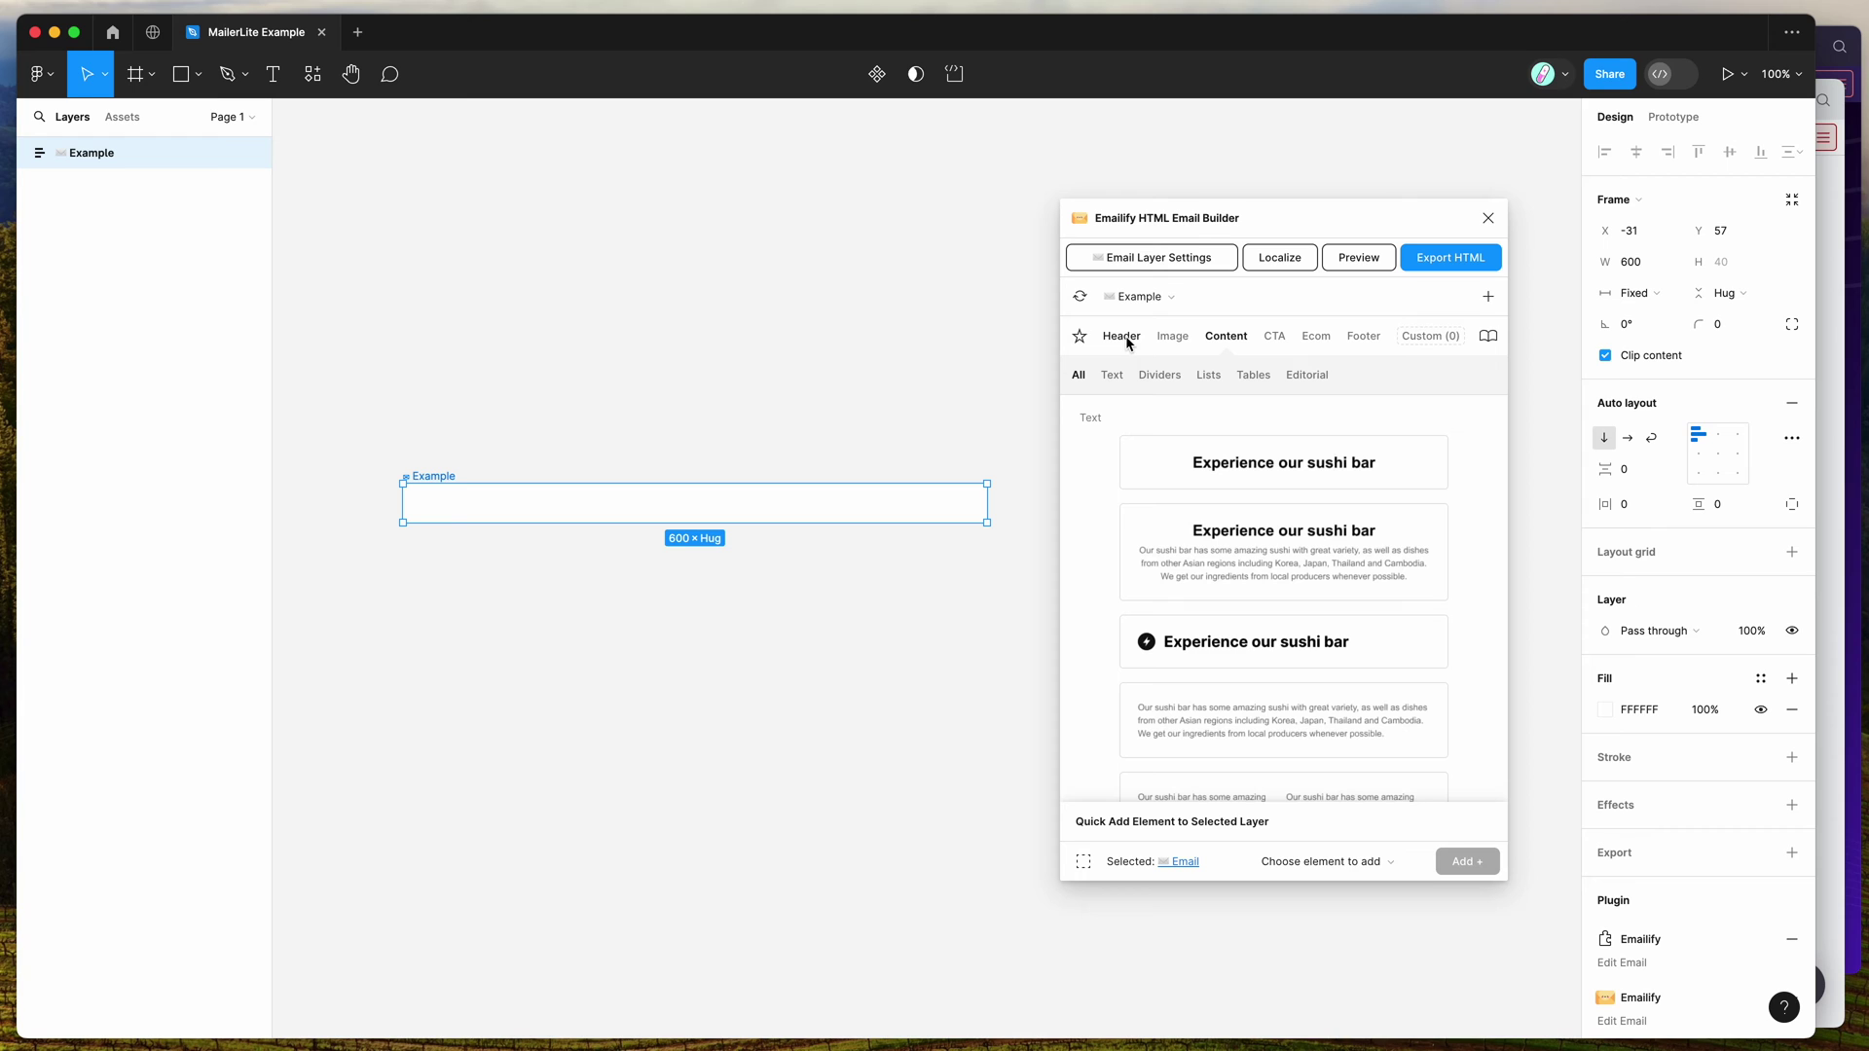
left_click_drag(1193, 224, 1195, 225)
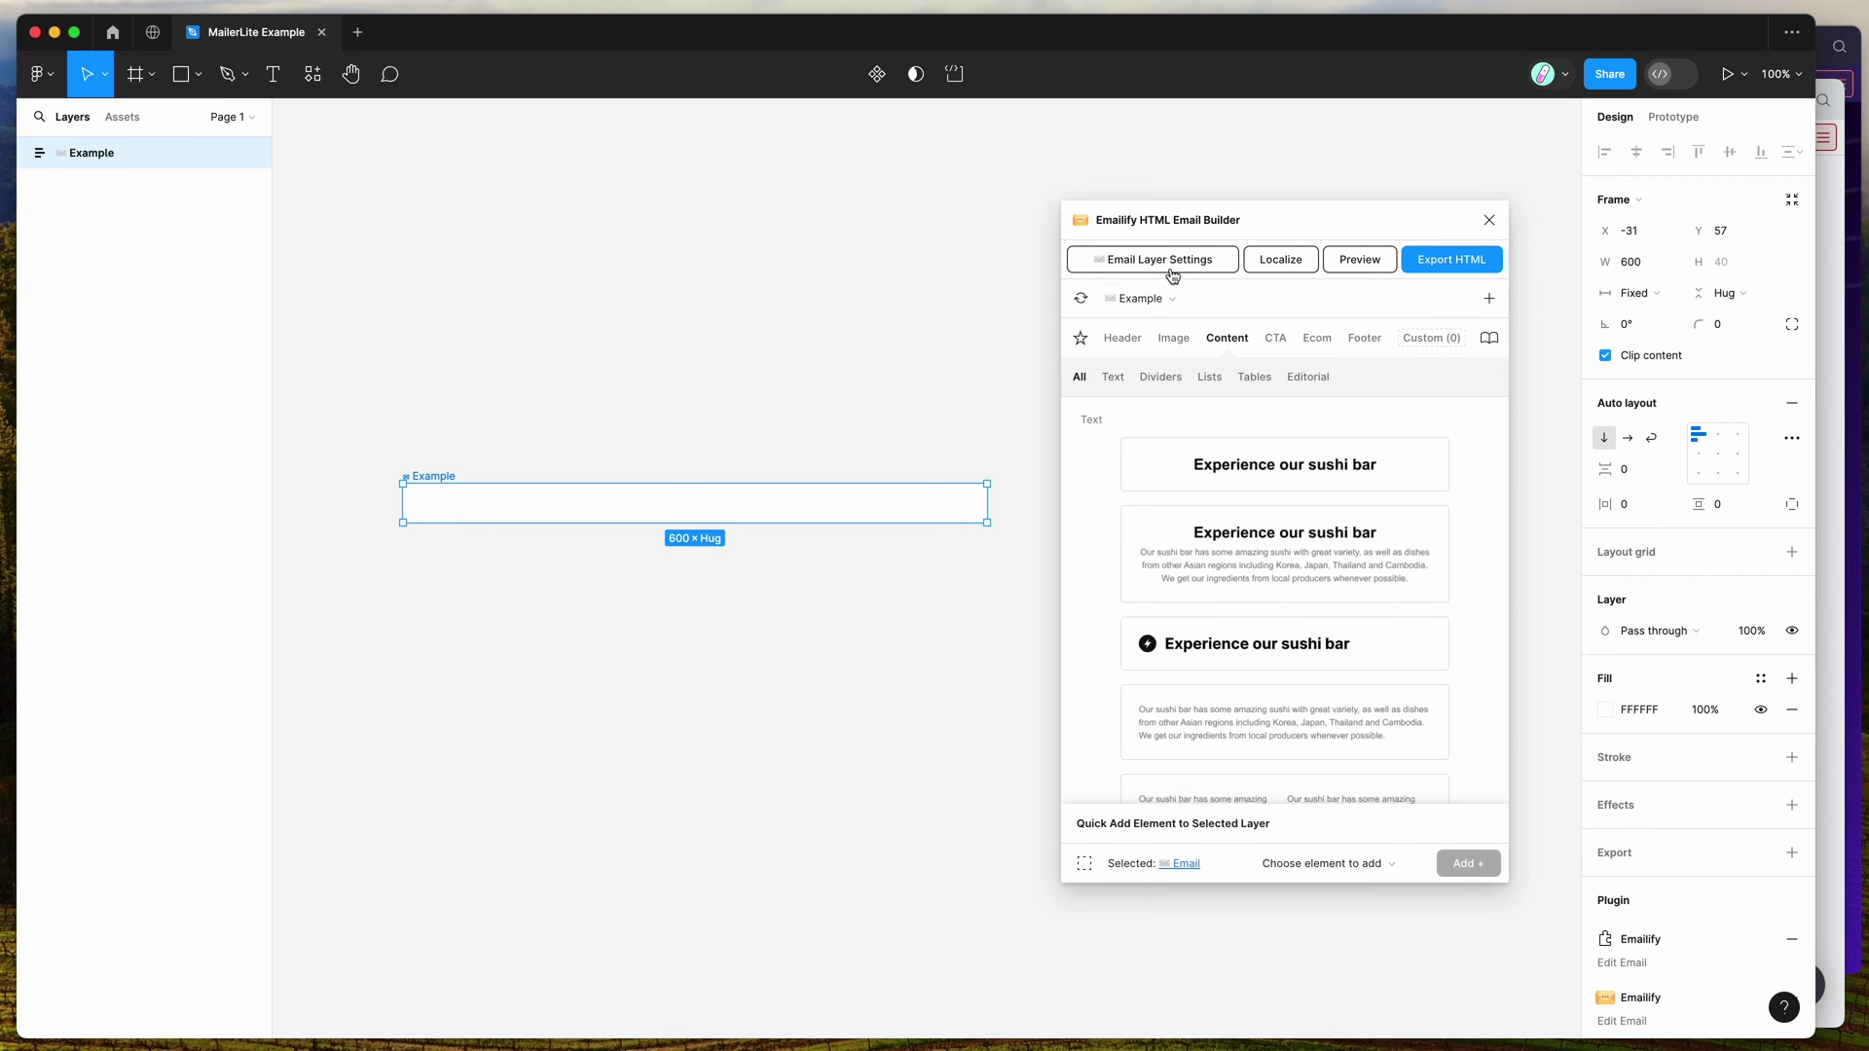
left_click(1129, 341)
left_click(1289, 592)
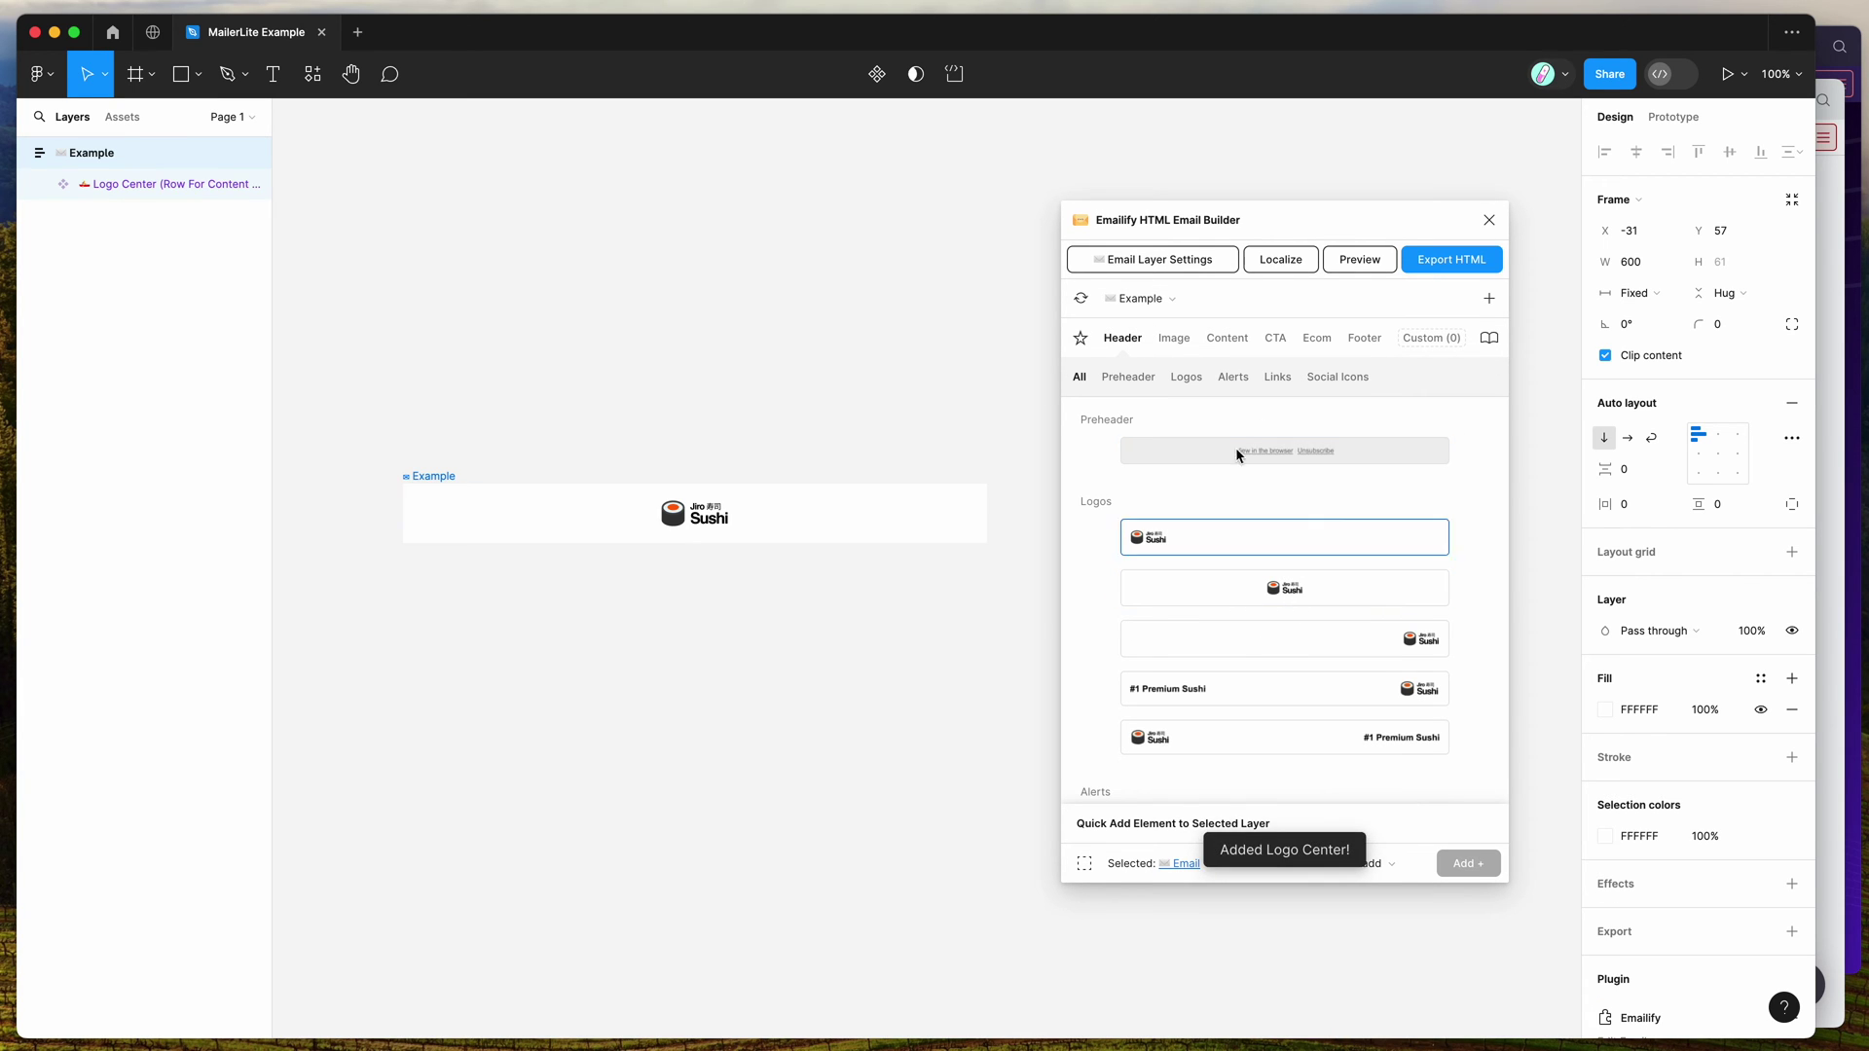
- Add the sushi bar paragraph and the Welcome to Jiro hero section
left_click(1227, 338)
scroll(1225, 555, "down", 3)
left_click(1225, 555)
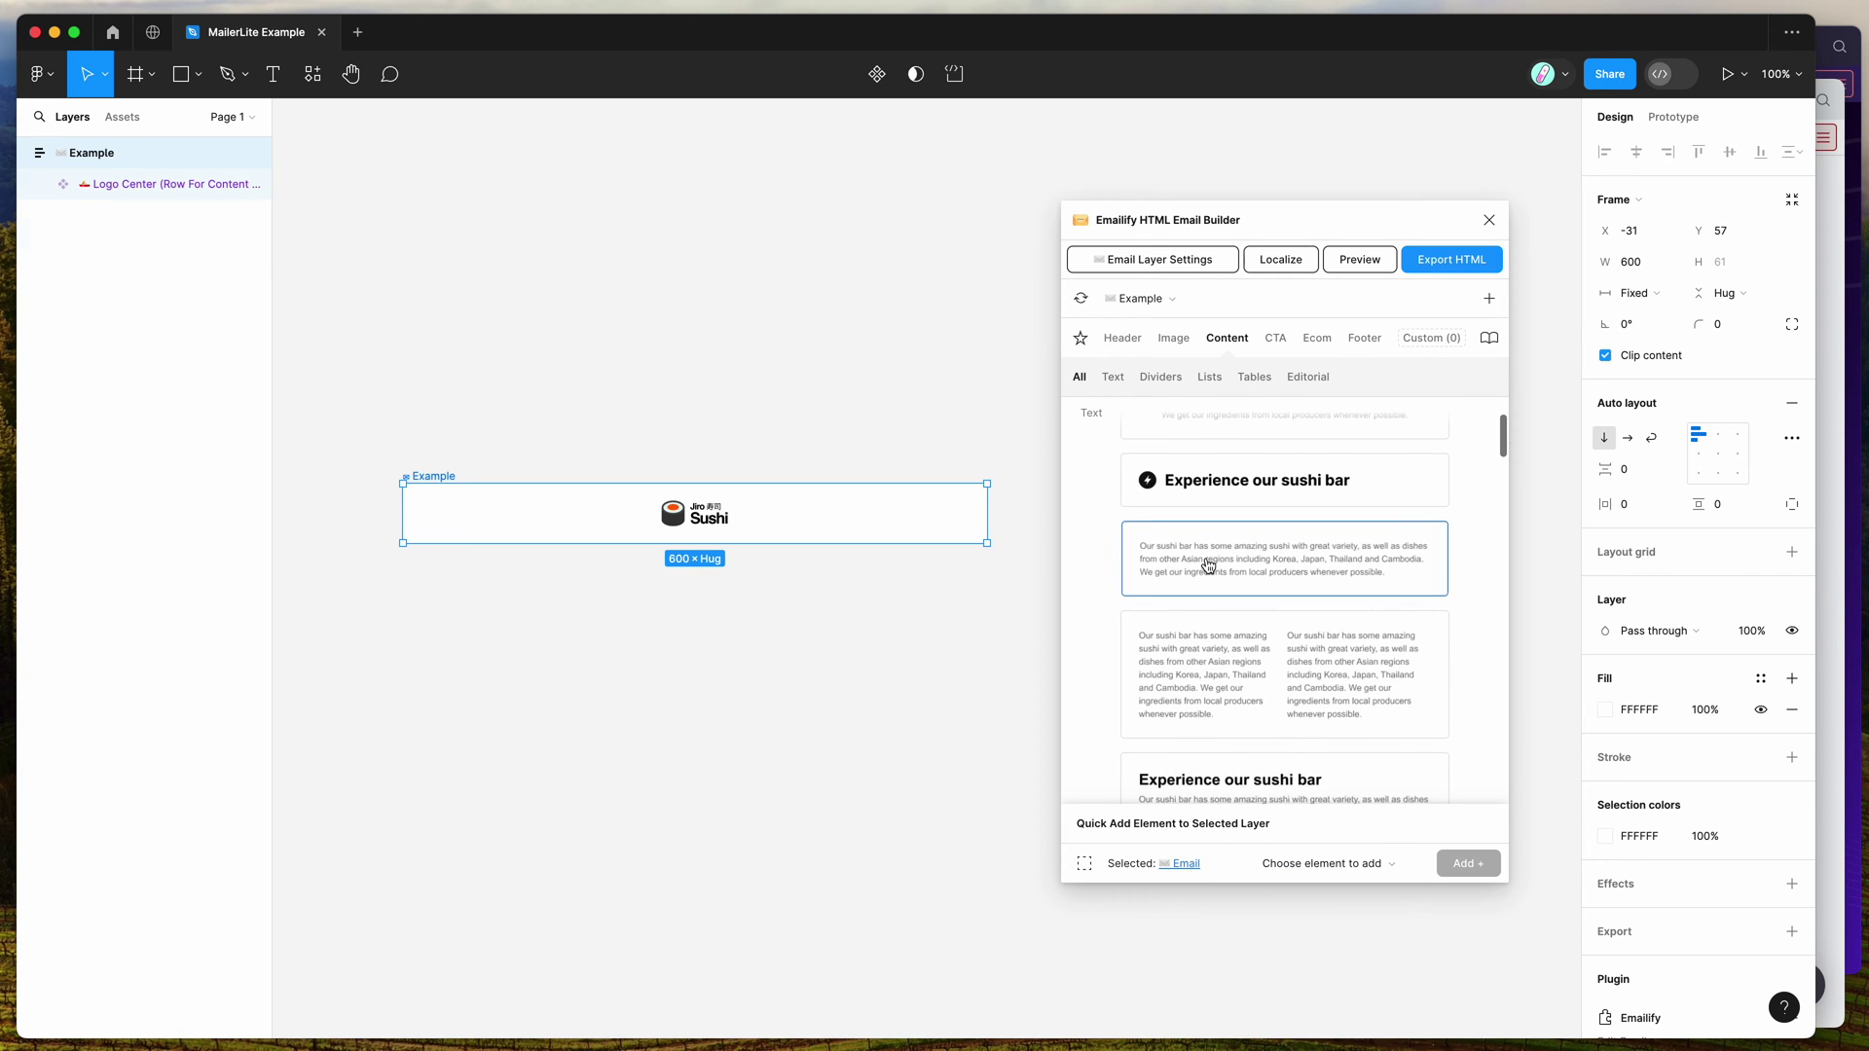
left_click(1274, 338)
scroll(1270, 584, "down", 4)
left_click(1285, 584)
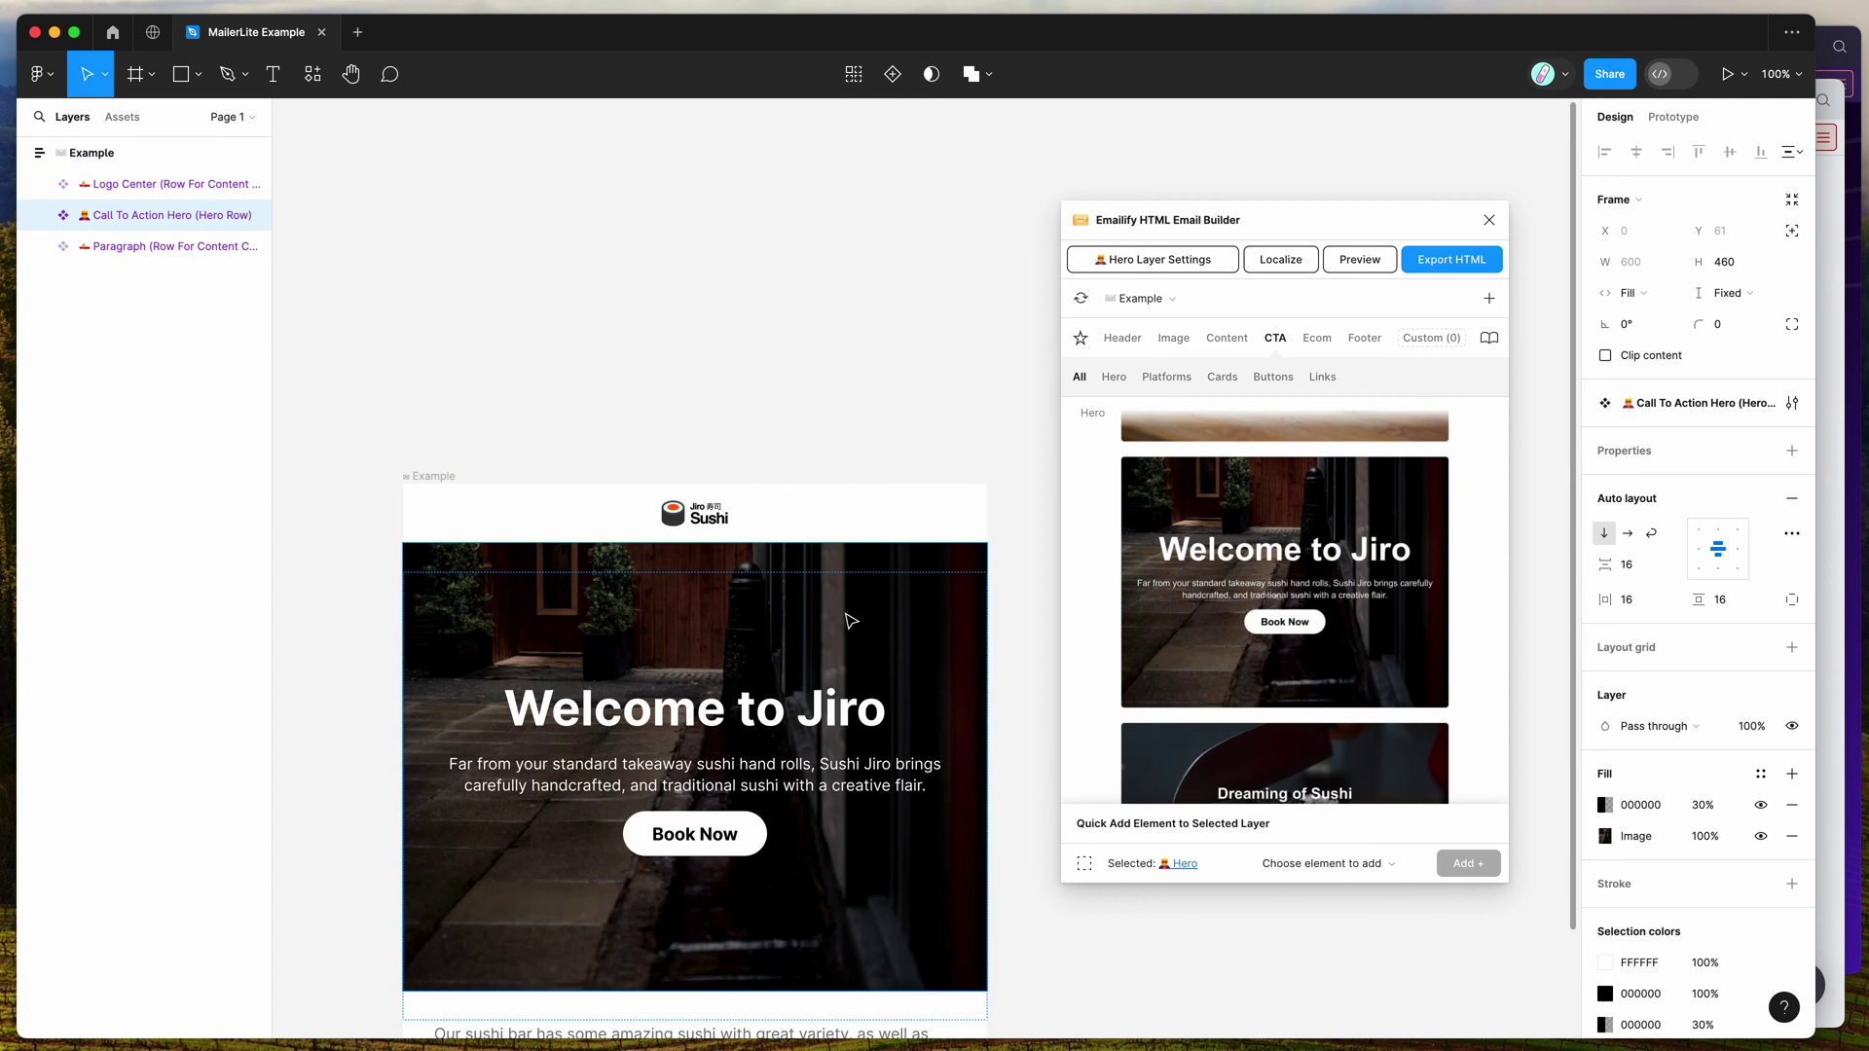
- Add the MailerLite footer under the paragraph row
scroll(1005, 517, "down", 5)
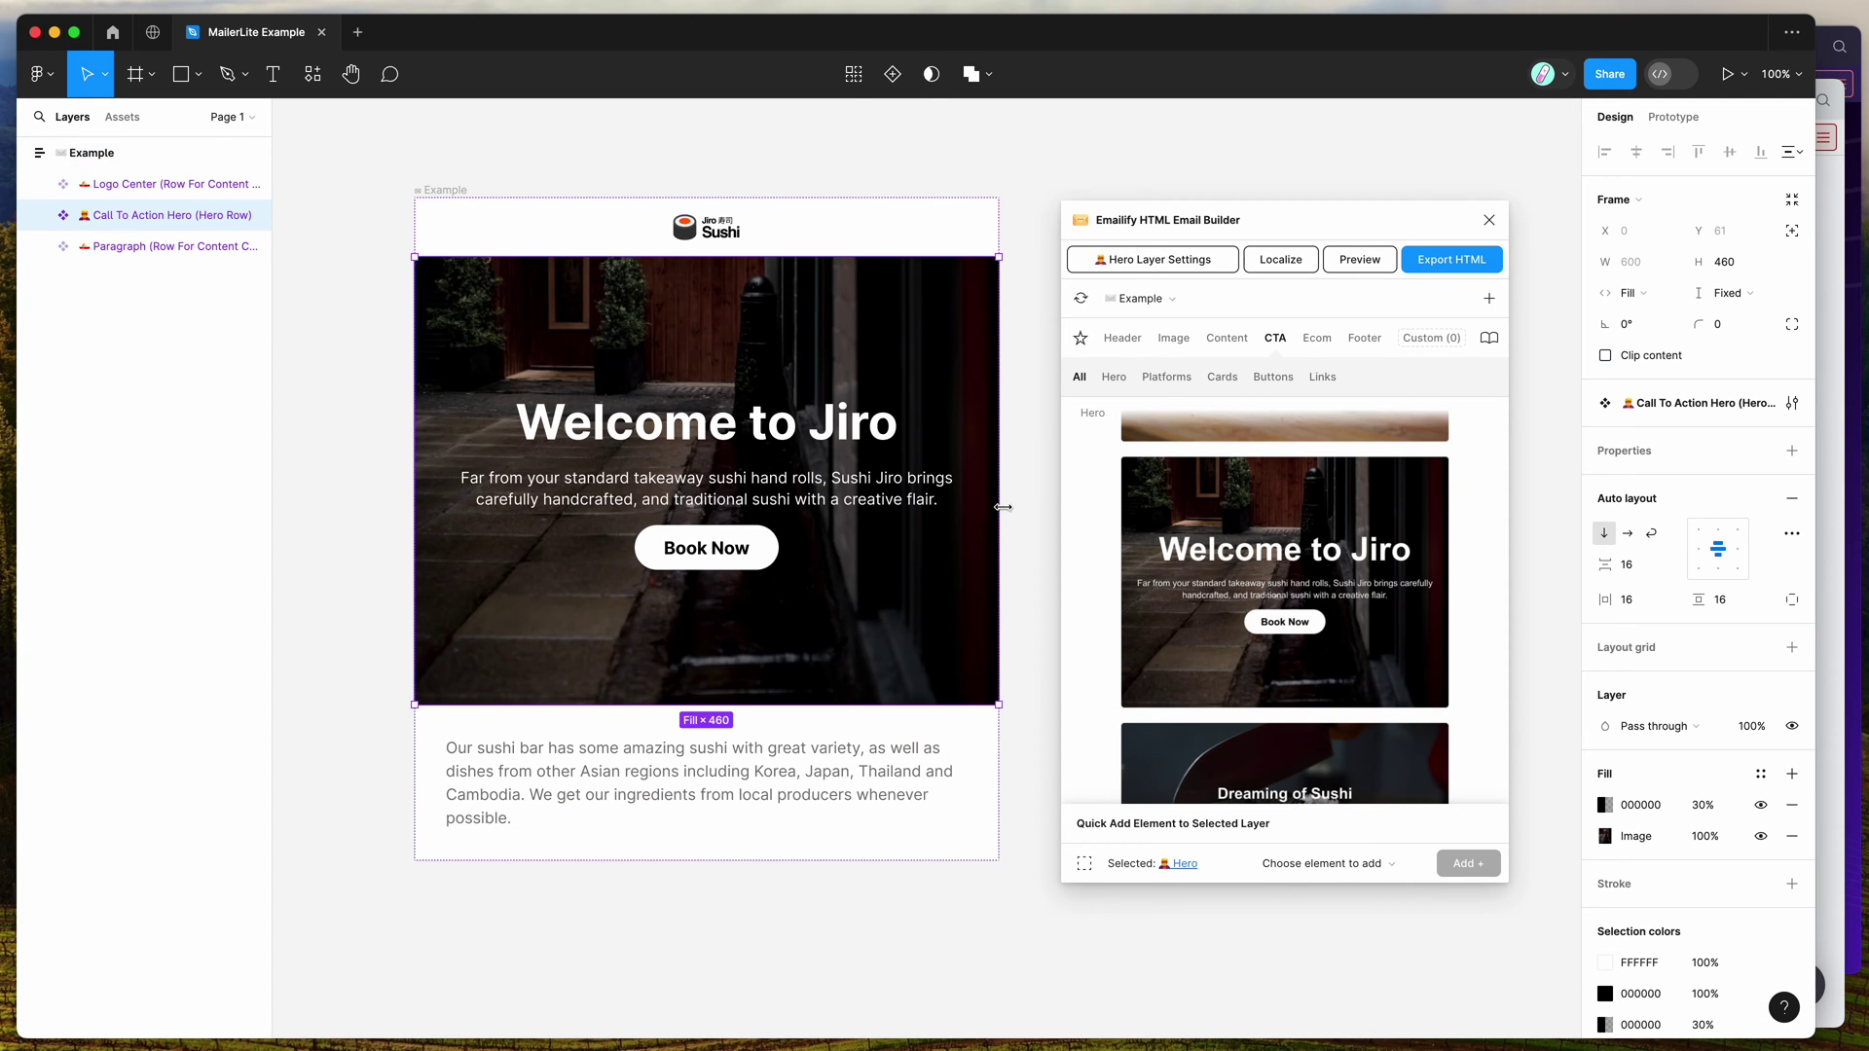
left_click(932, 736)
scroll(1022, 535, "down", 1)
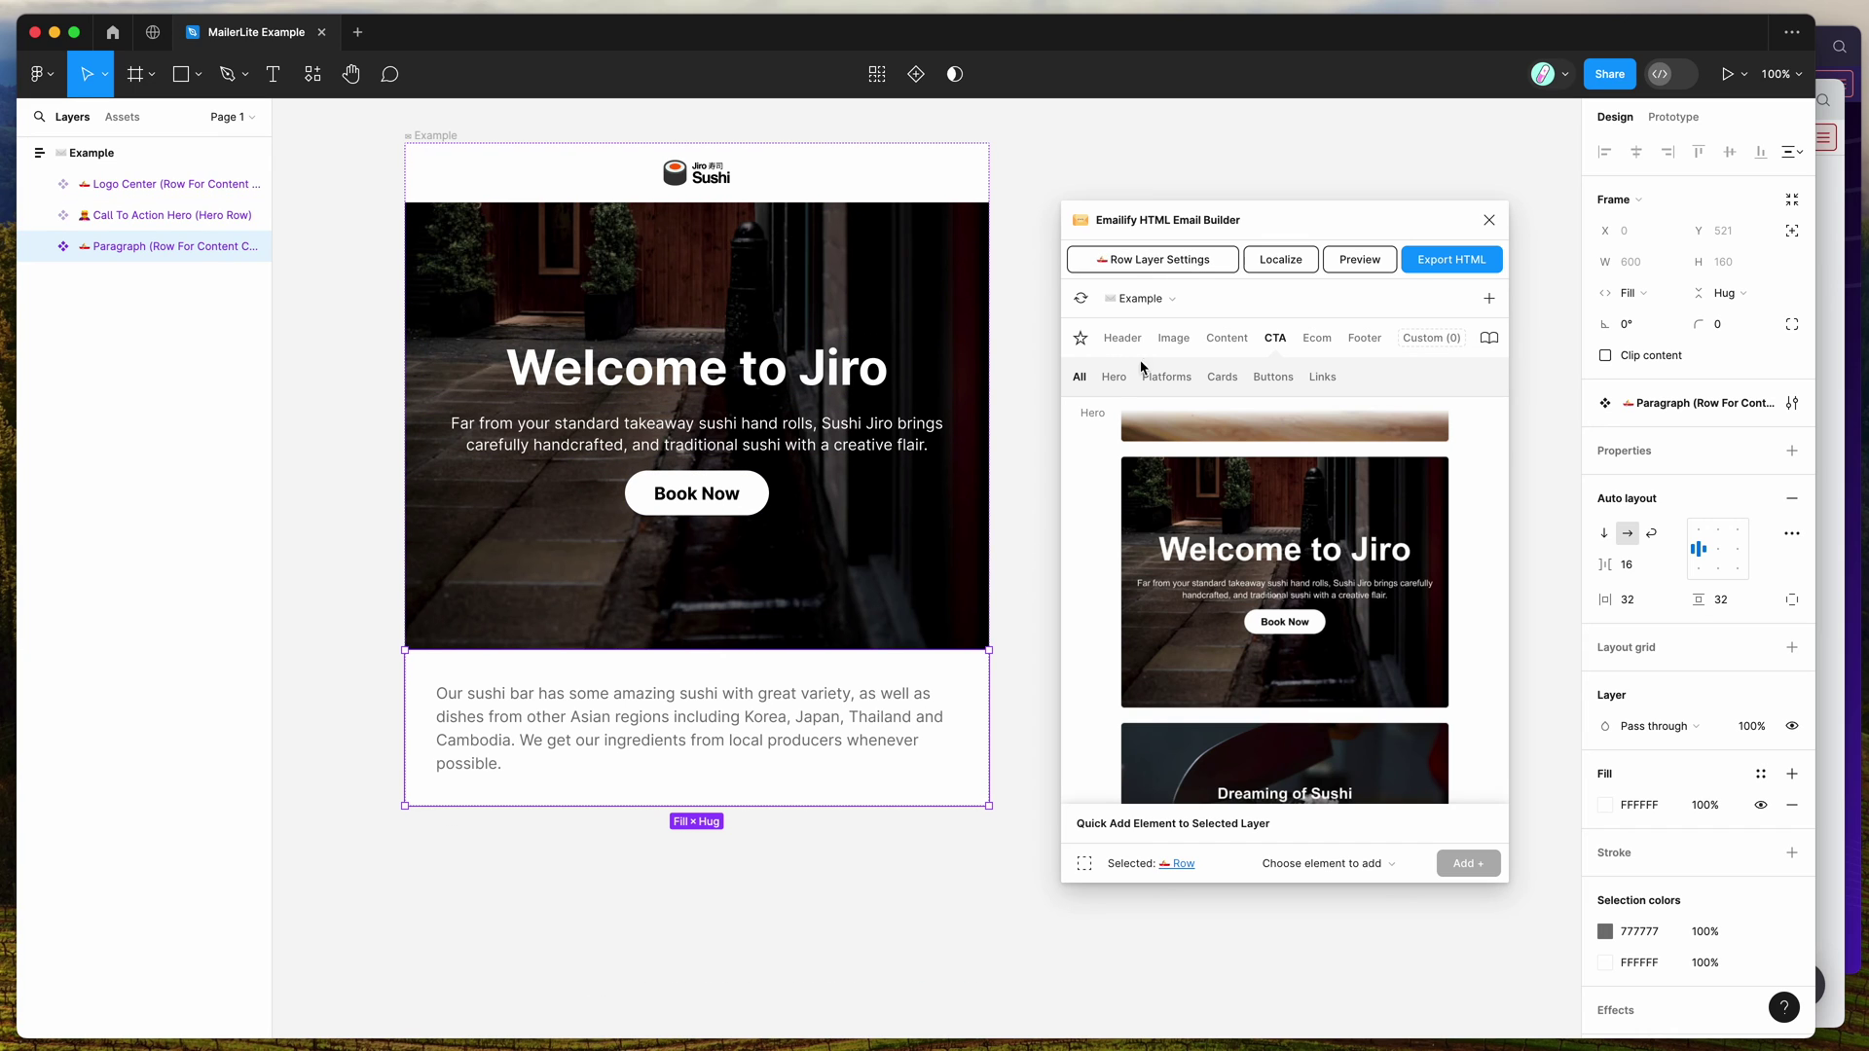
left_click(1364, 338)
scroll(1341, 562, "down", 10)
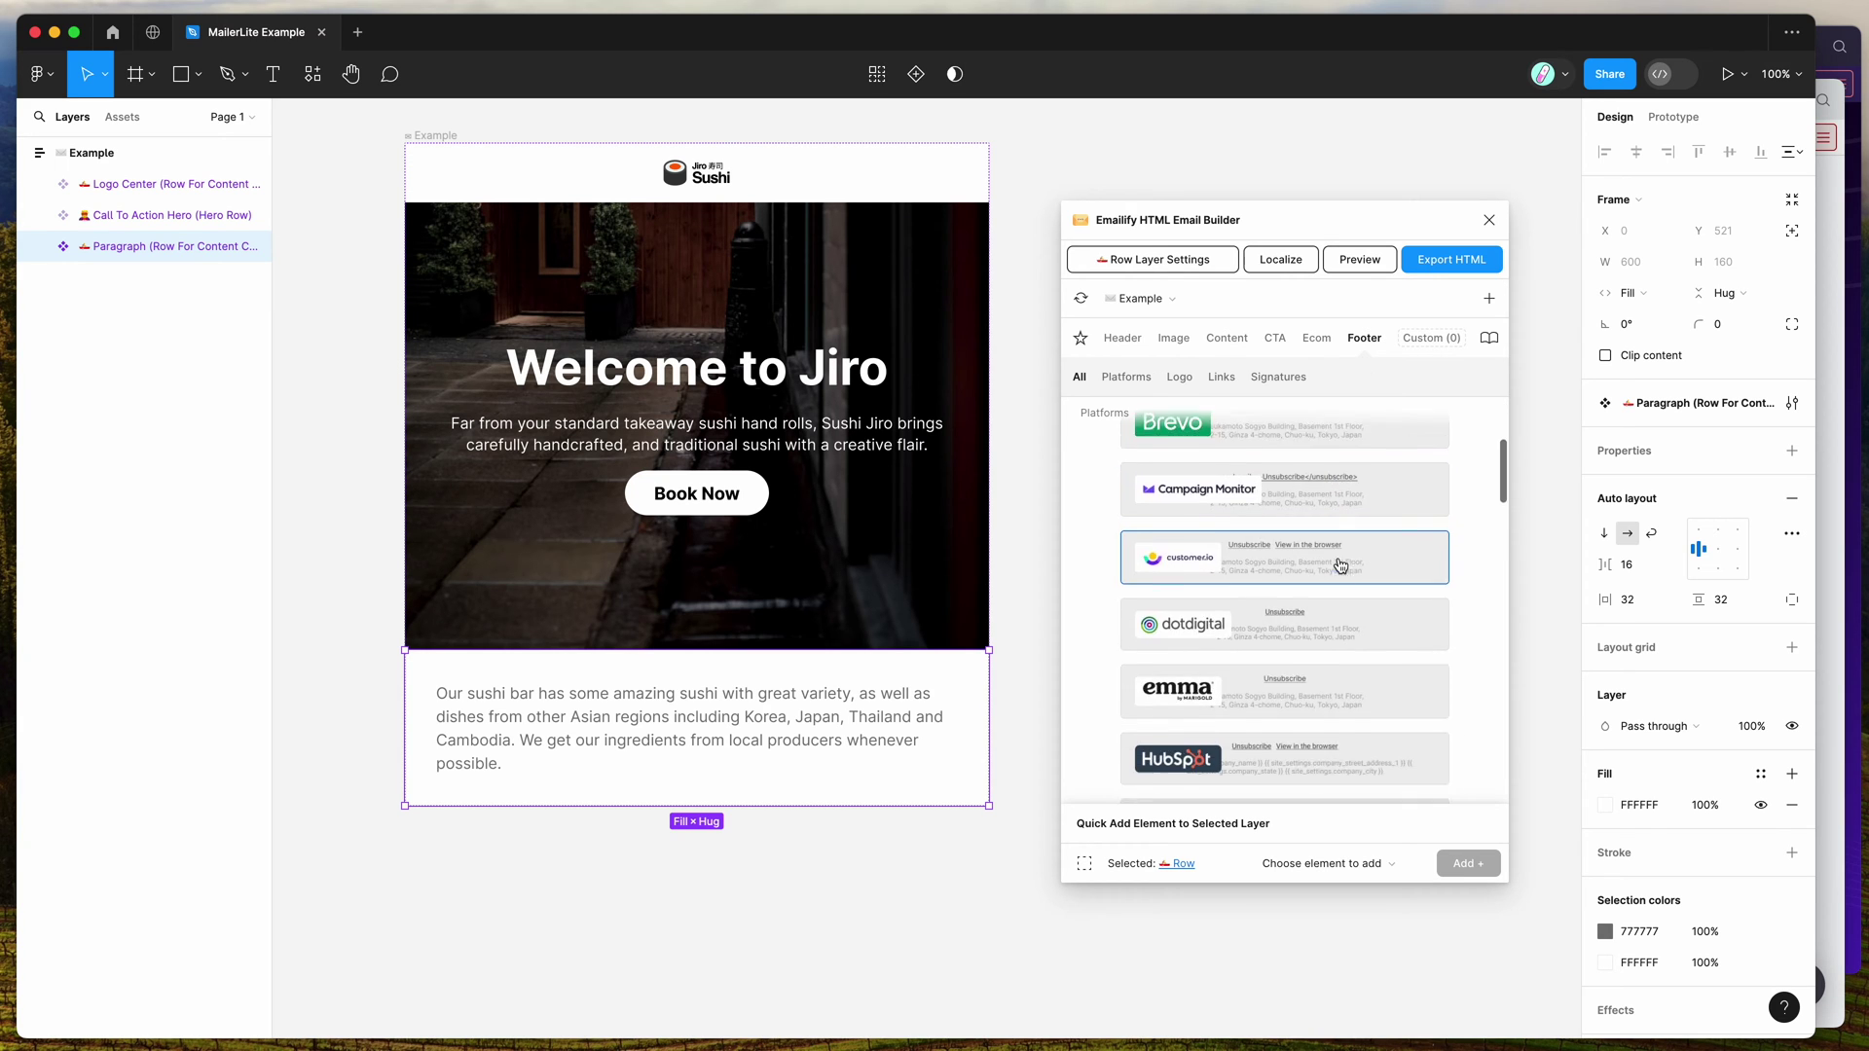
scroll(1342, 562, "down", 2)
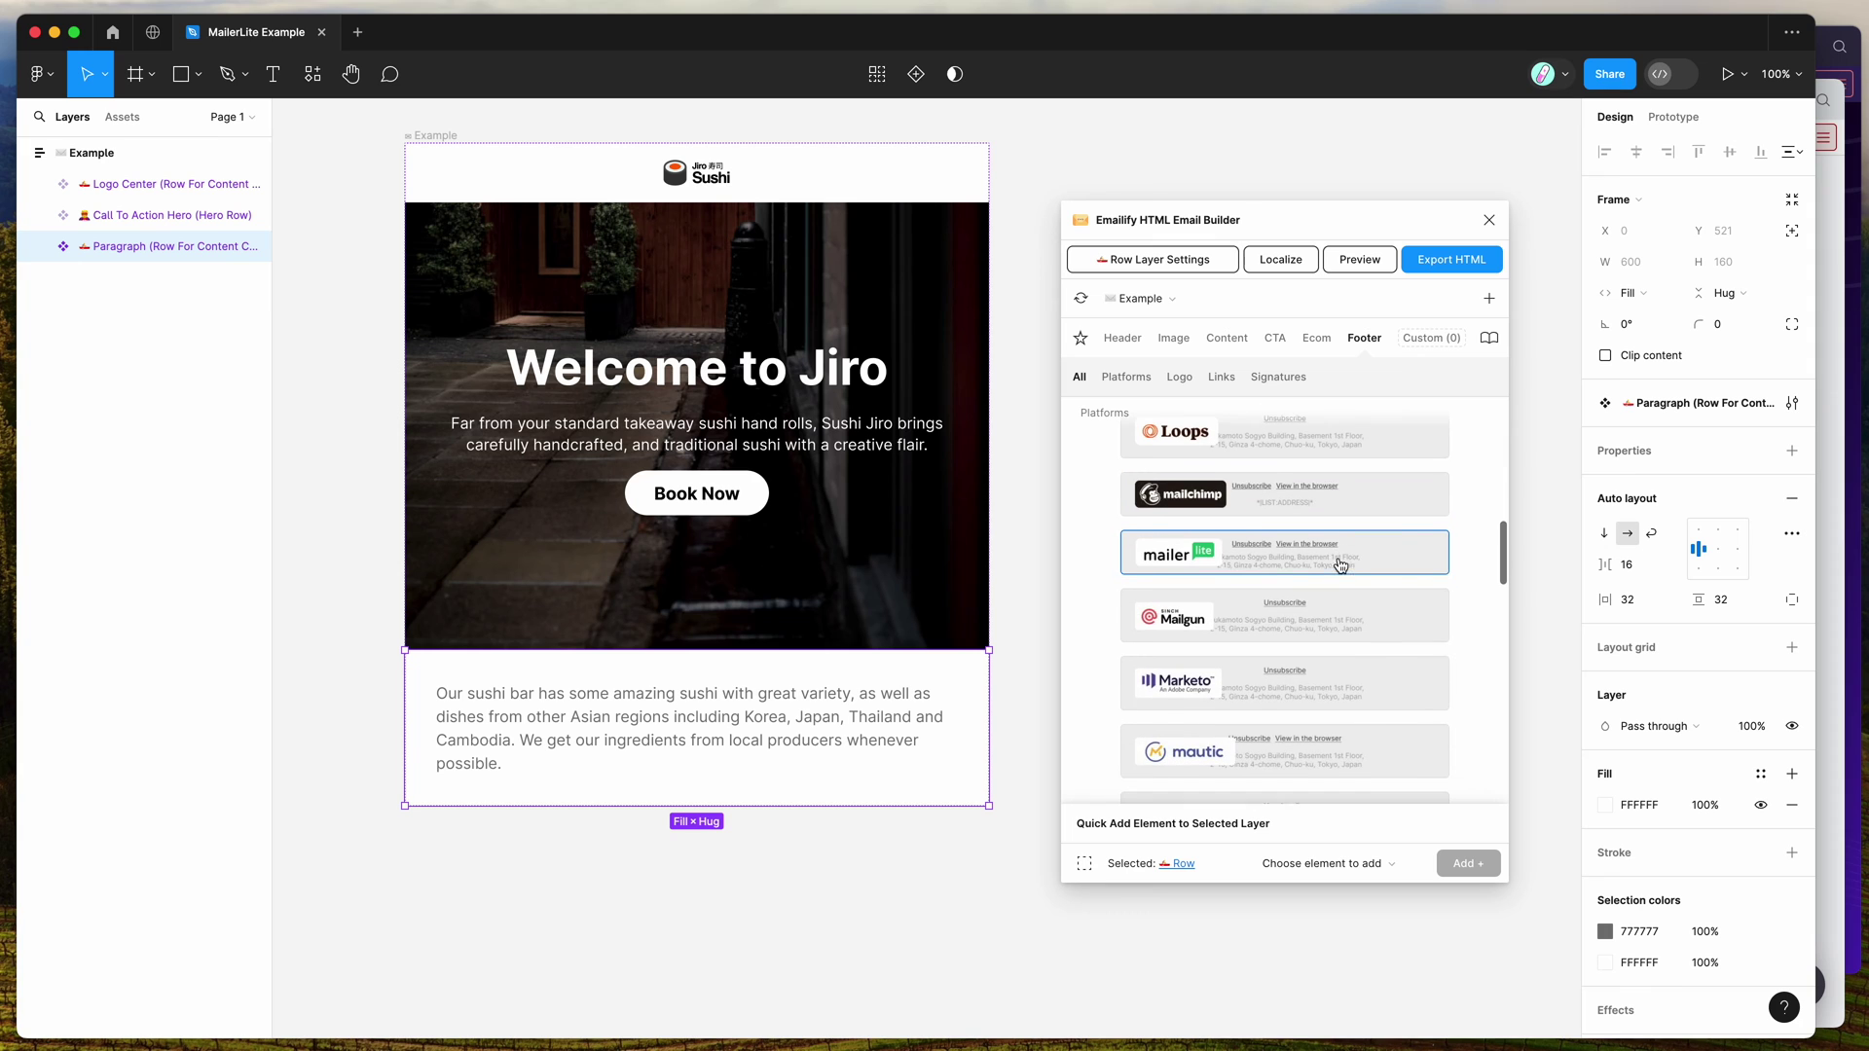
left_click(1181, 558)
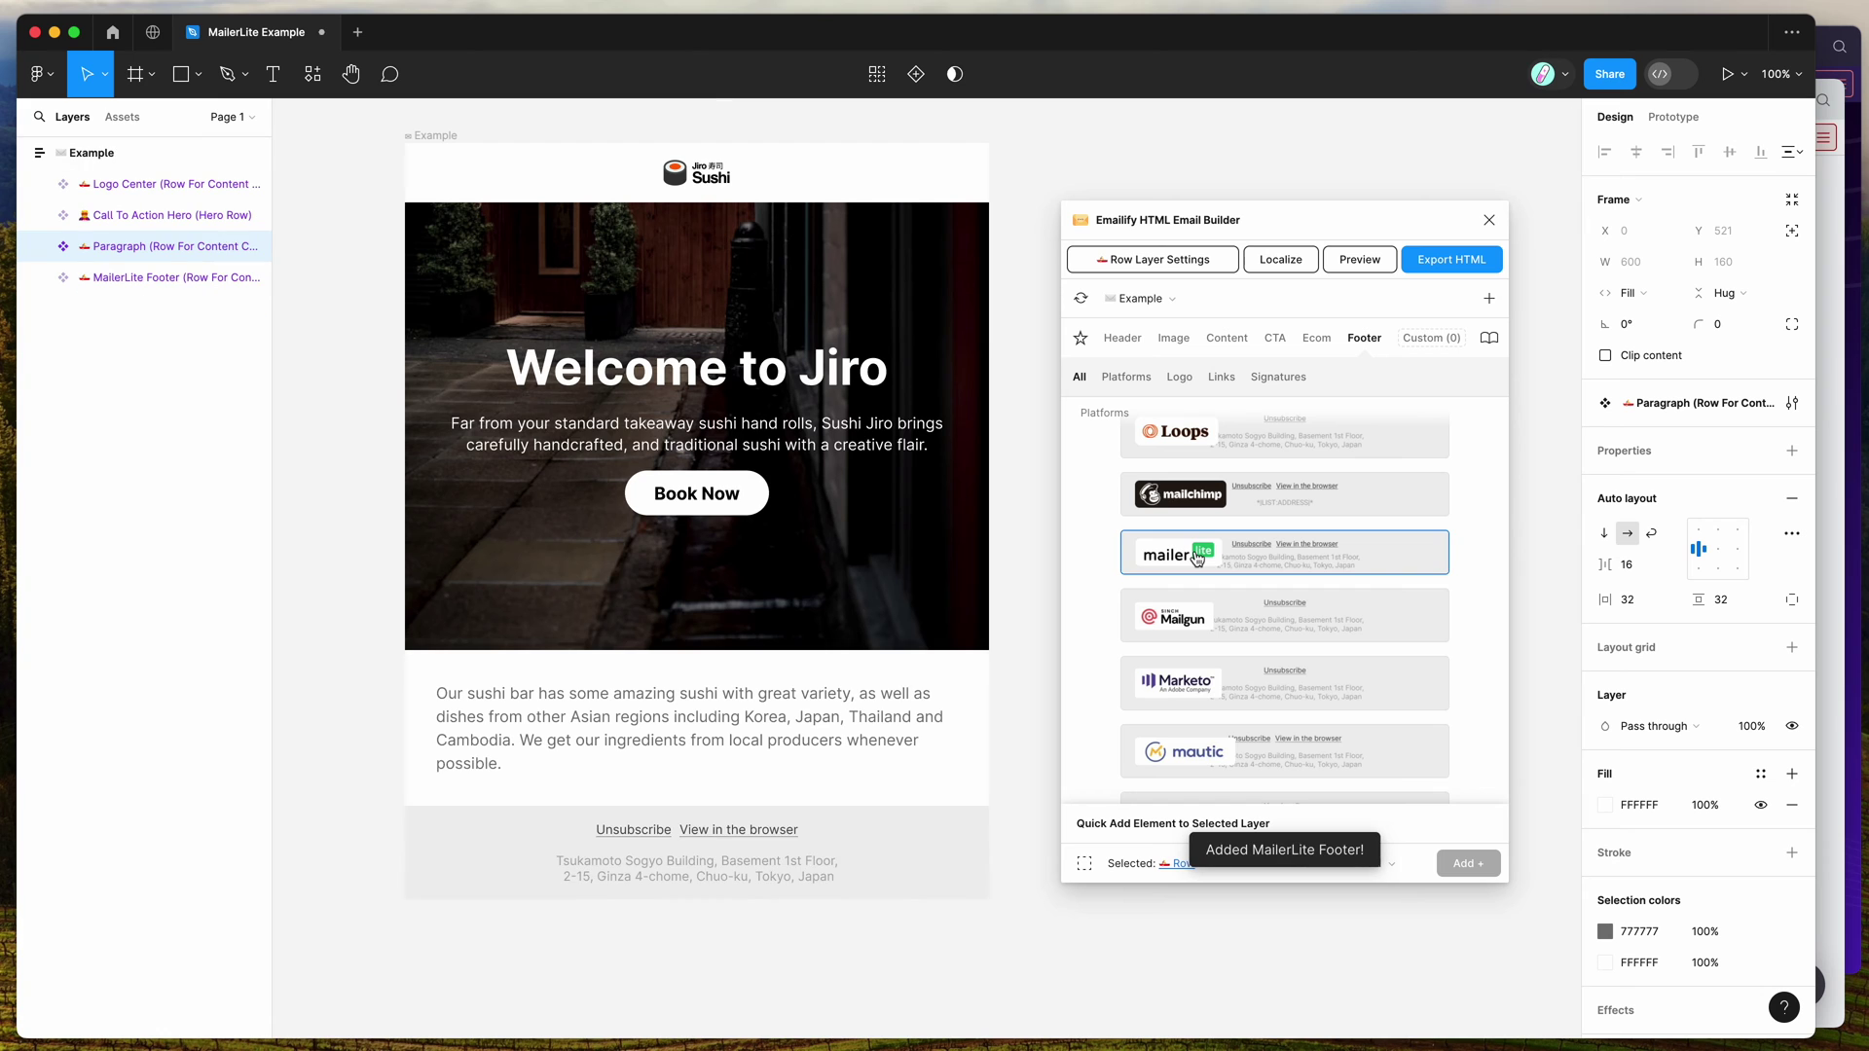
scroll(889, 706, "down", 5)
- Review the Emailify link settings for the footer's Unsubscribe and View in the browser links
left_click(708, 708)
double_click(668, 724)
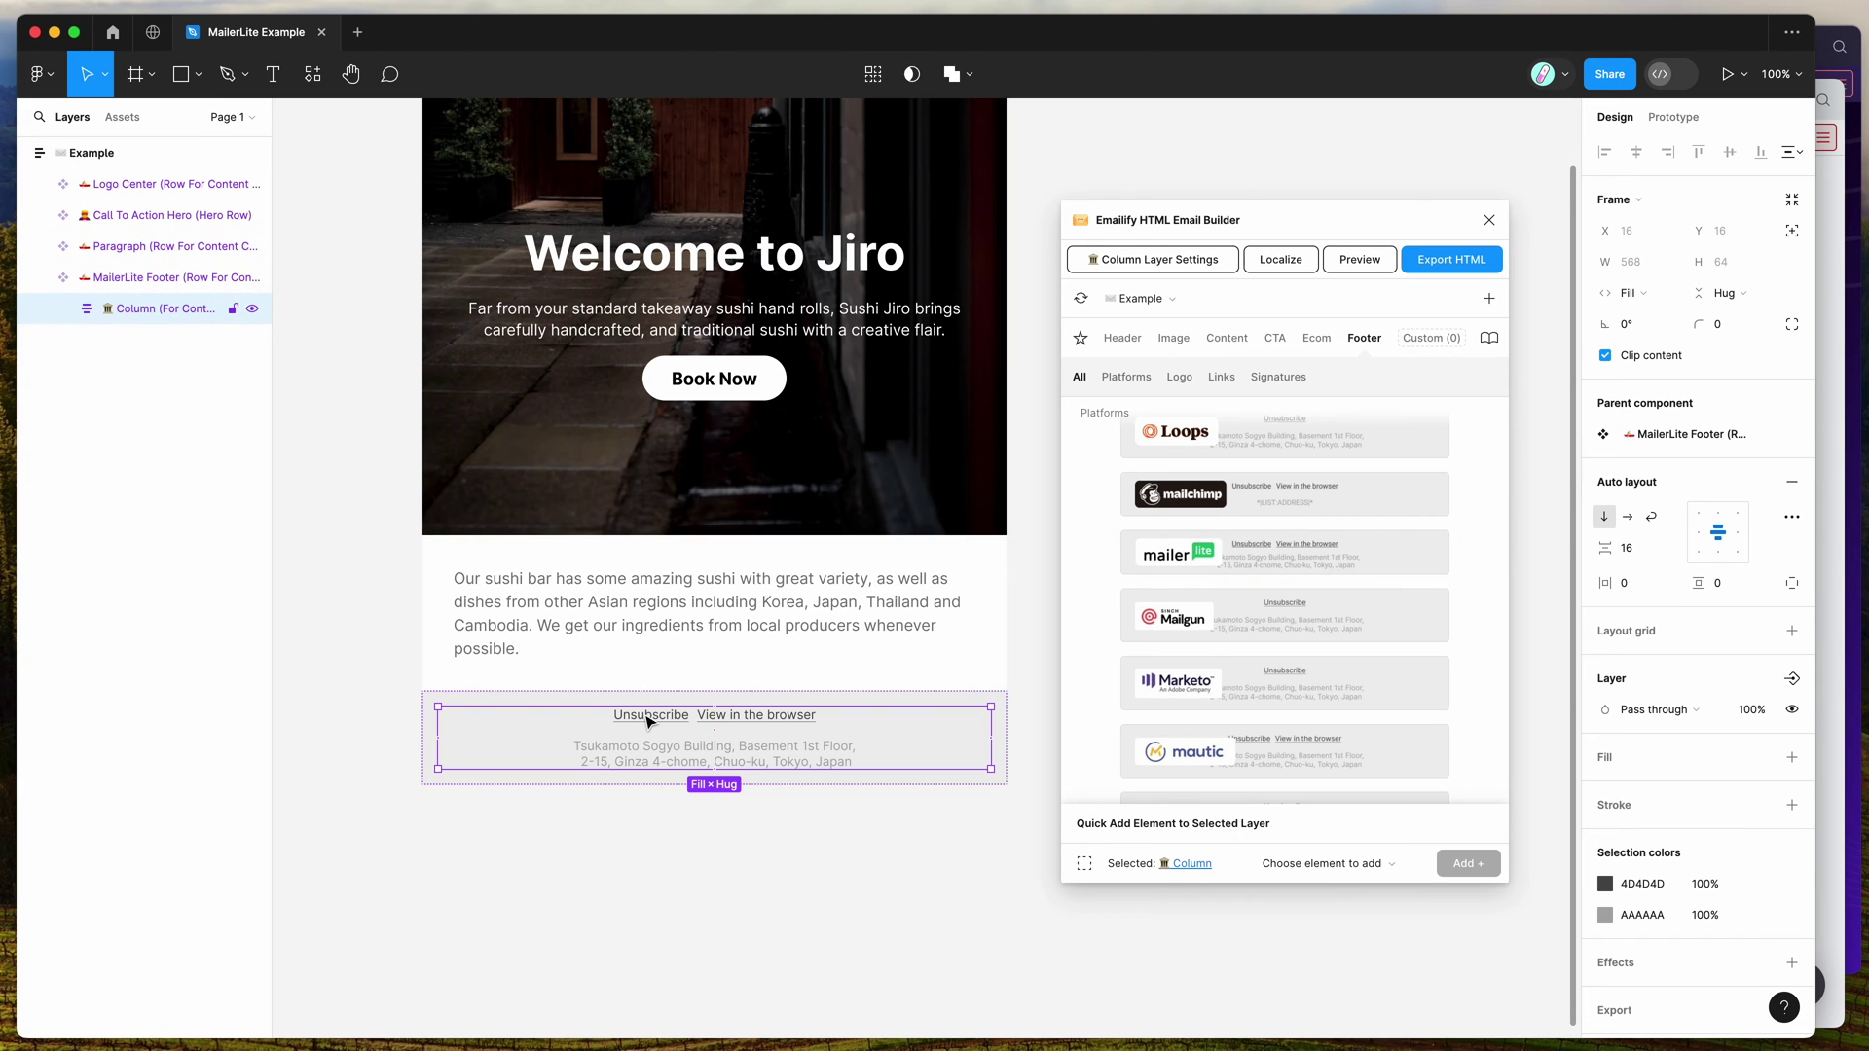
double_click(650, 721)
double_click(650, 721)
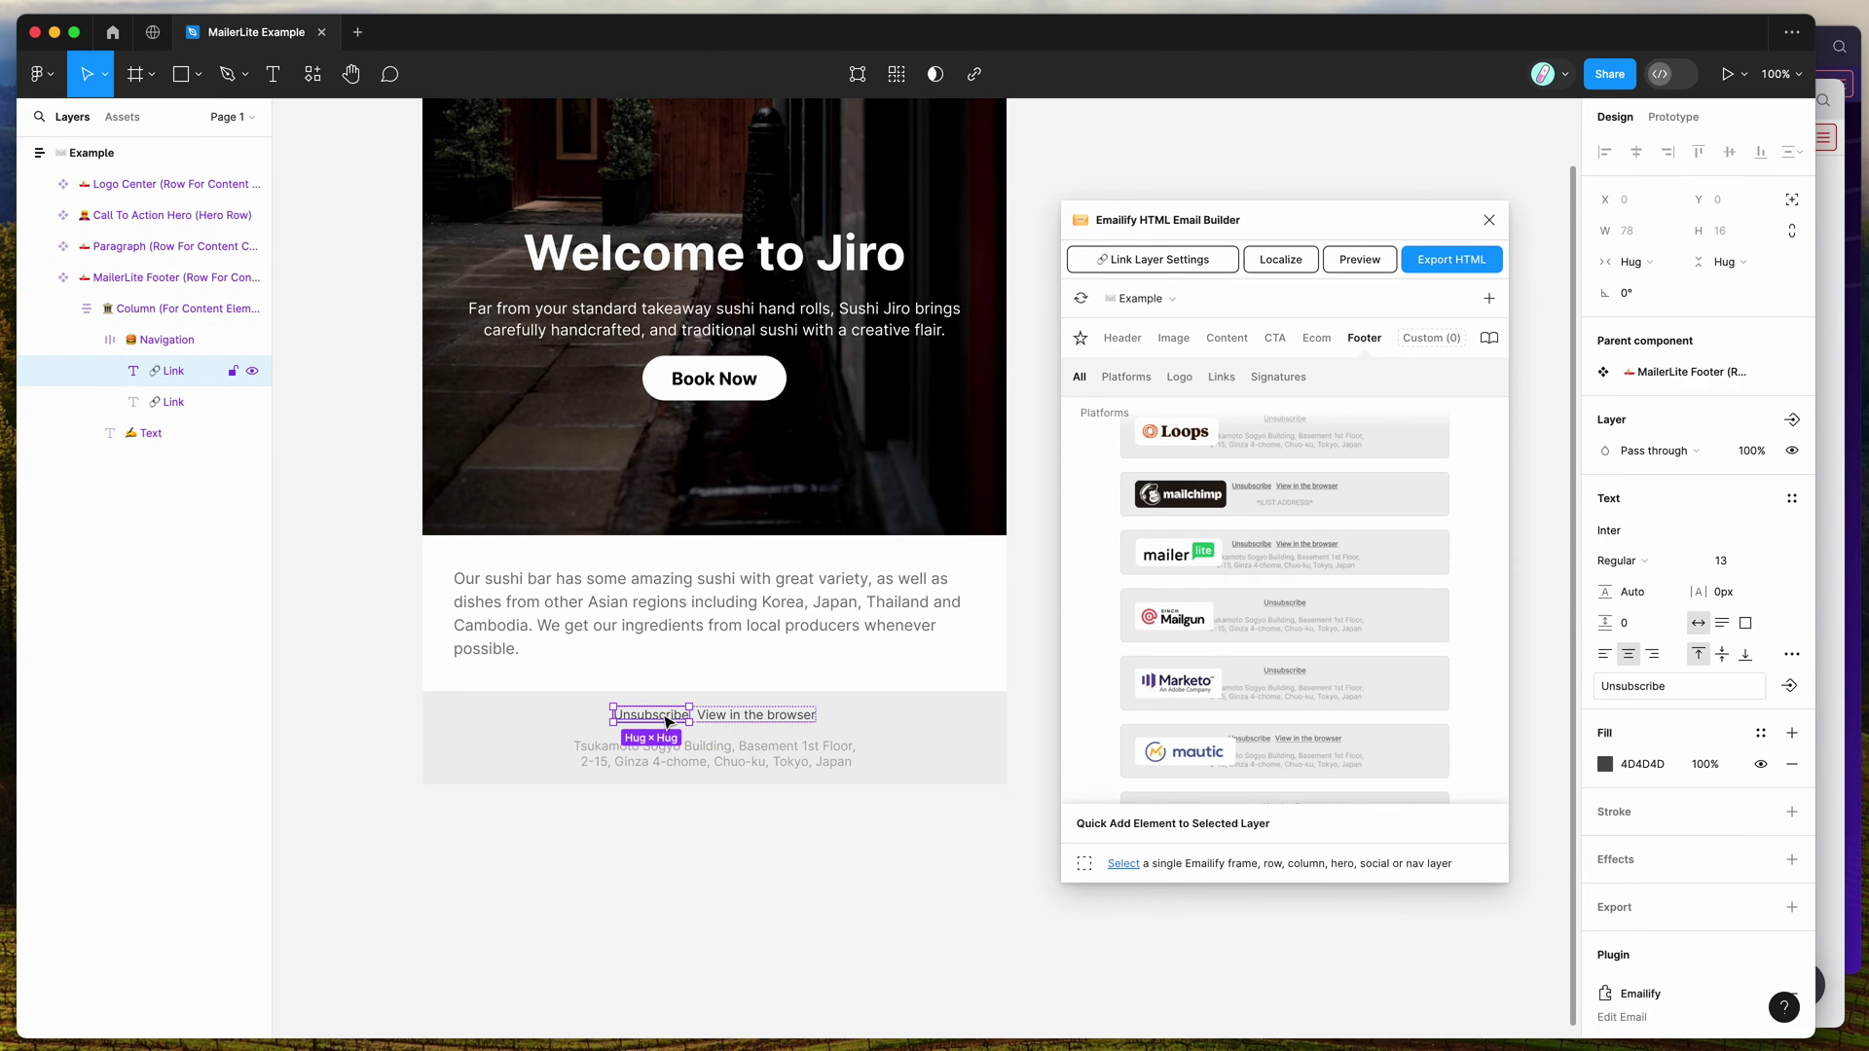
left_click(1143, 260)
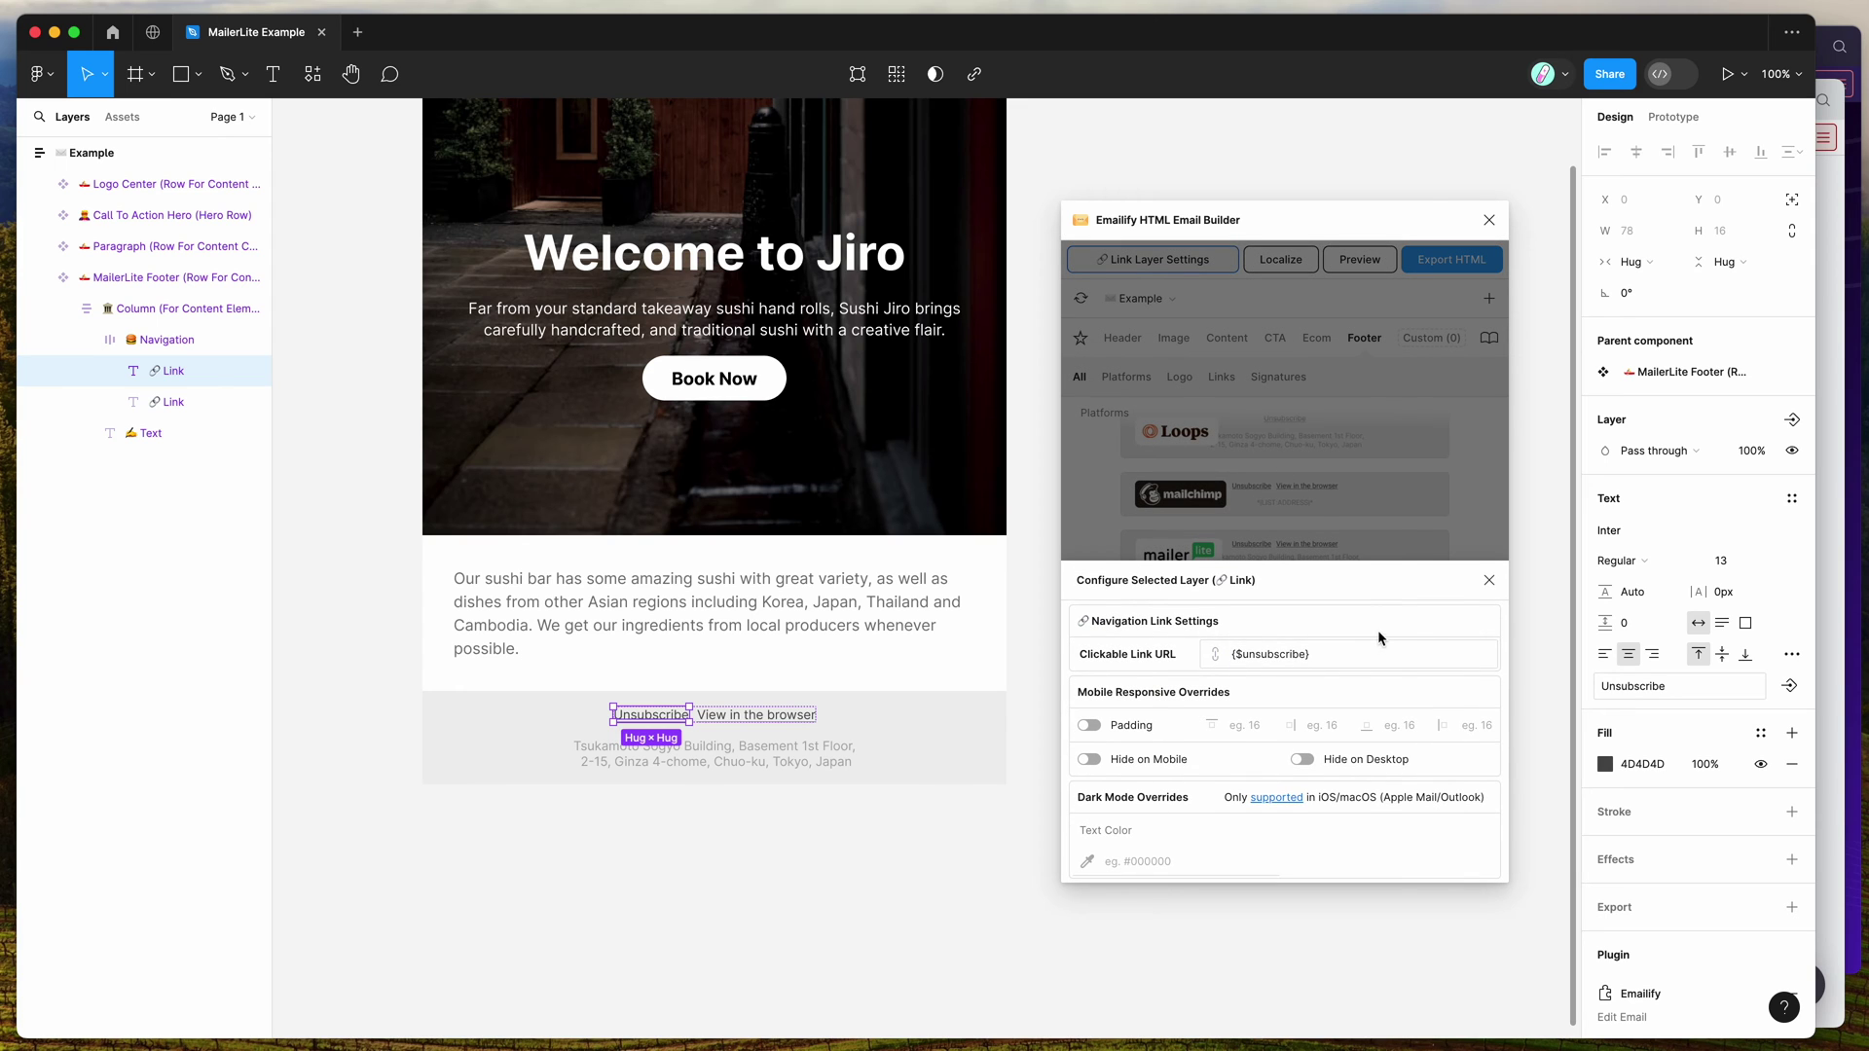
left_click(775, 717)
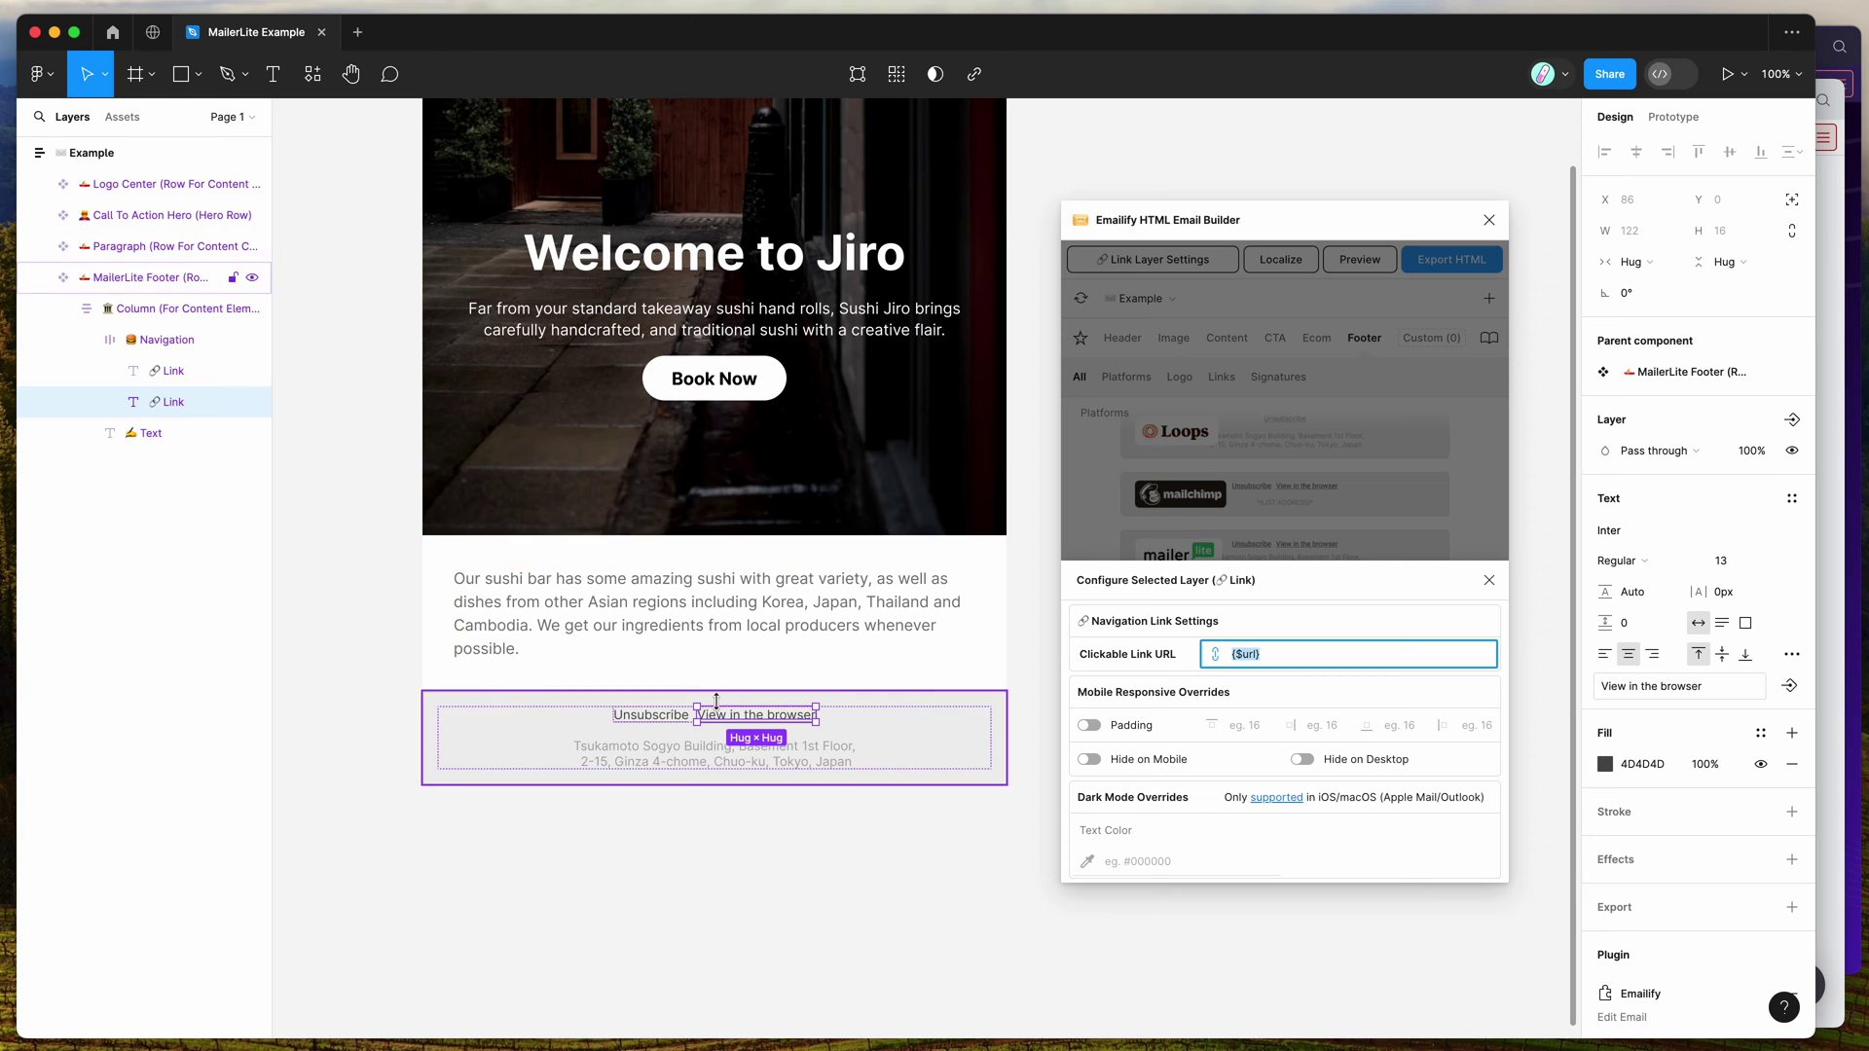
- Recheck the footer row and its links, then close the Configure Selected Layer panel
left_click(648, 715)
left_click(952, 719)
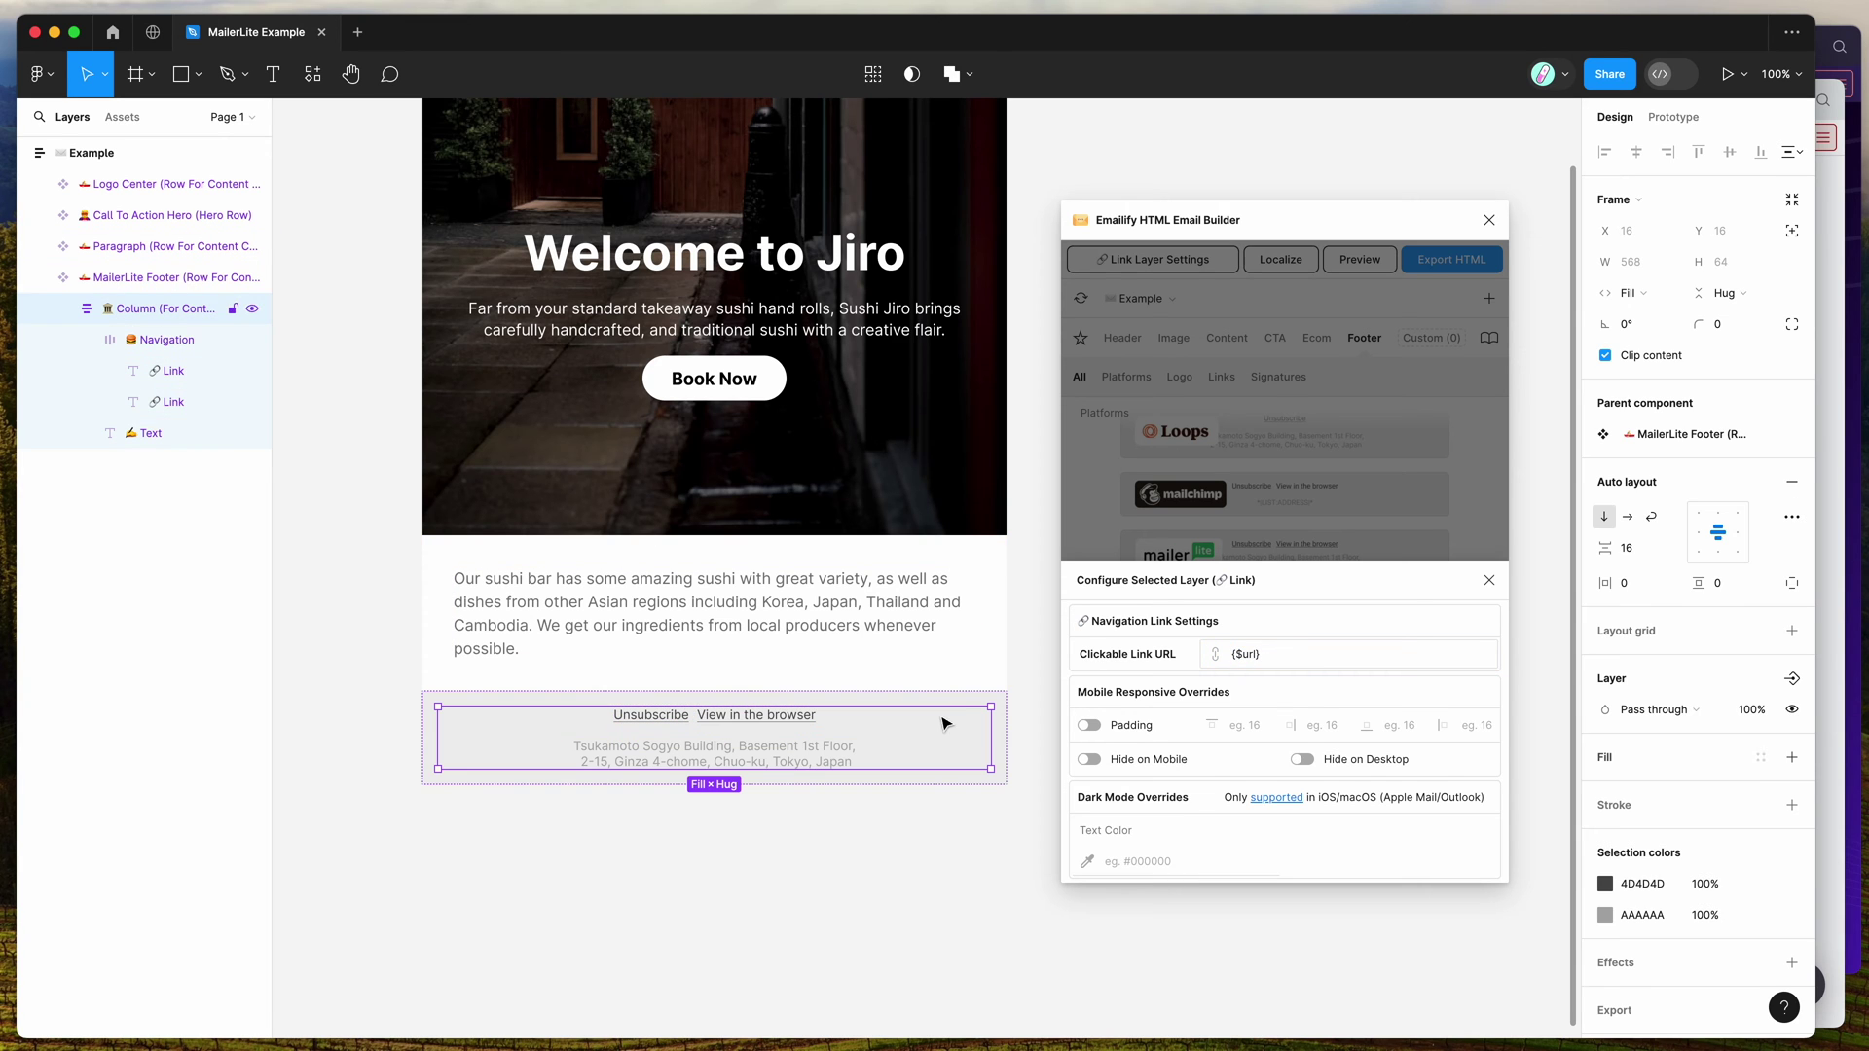
left_click(959, 704)
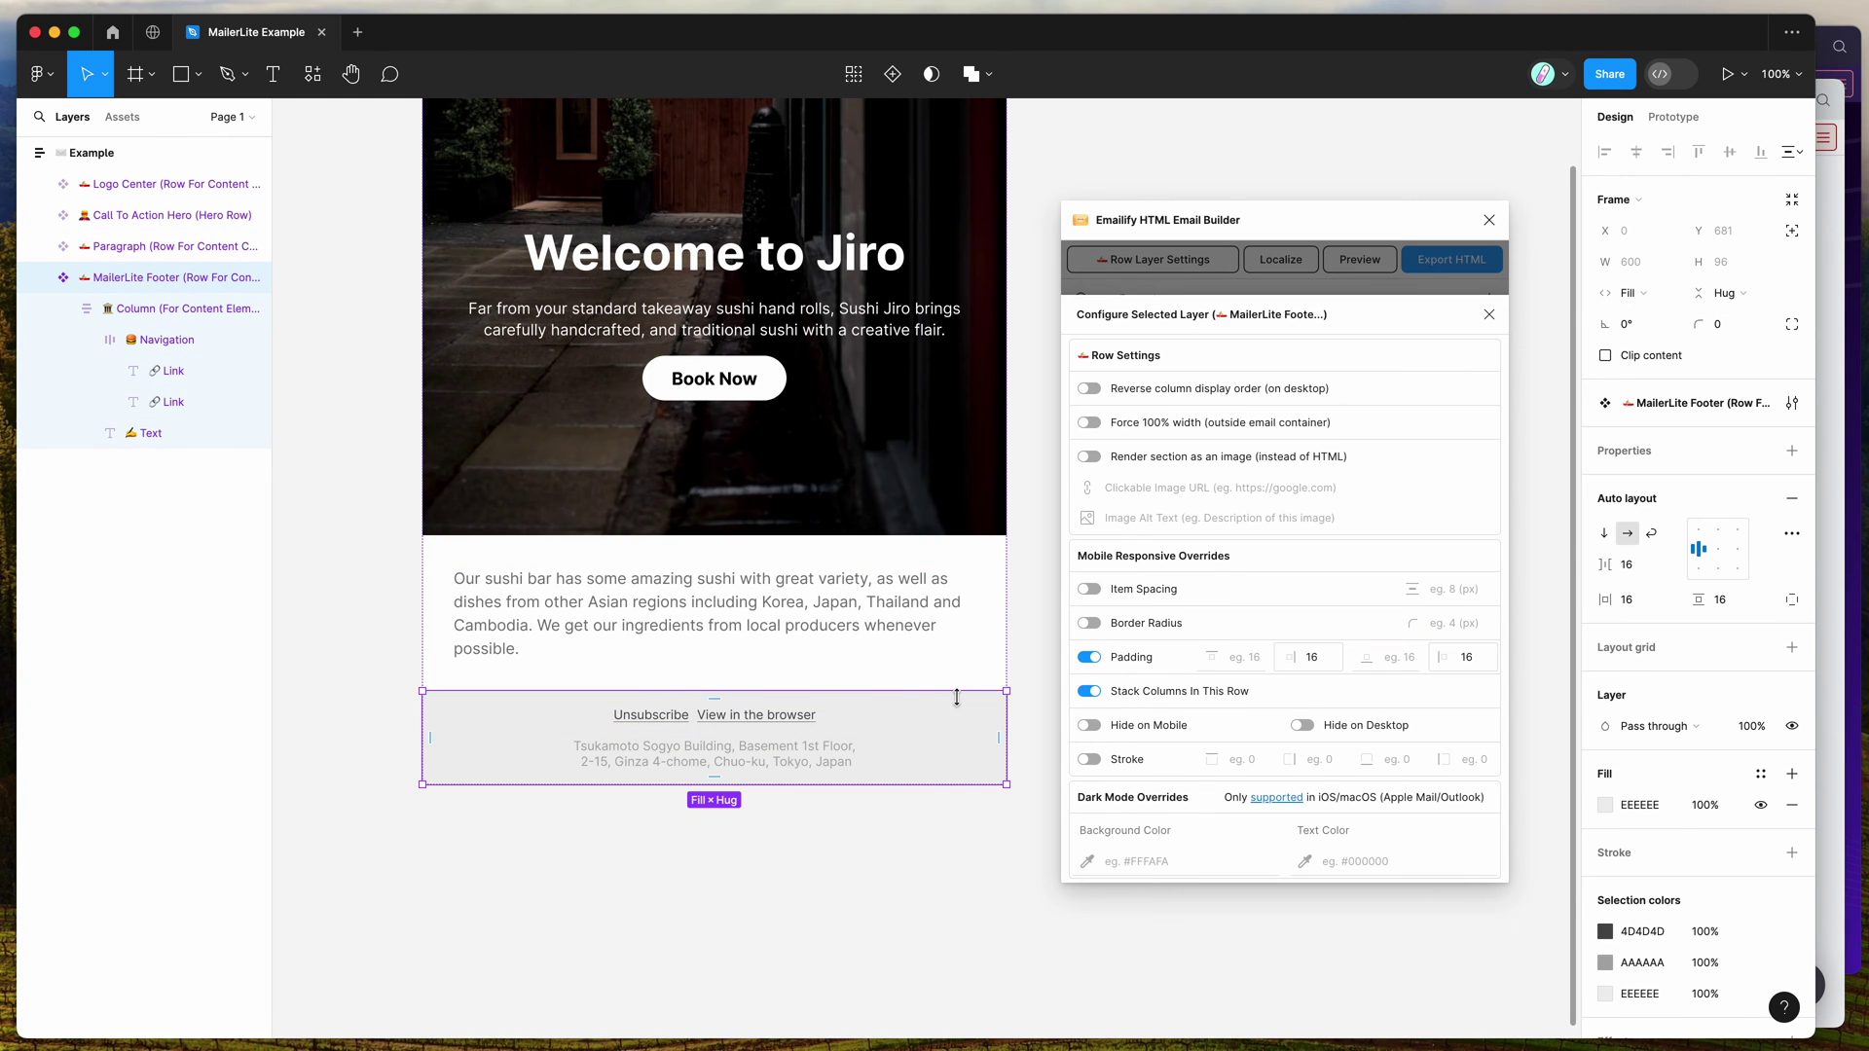
left_click(779, 716)
left_click(769, 721)
left_click(674, 718)
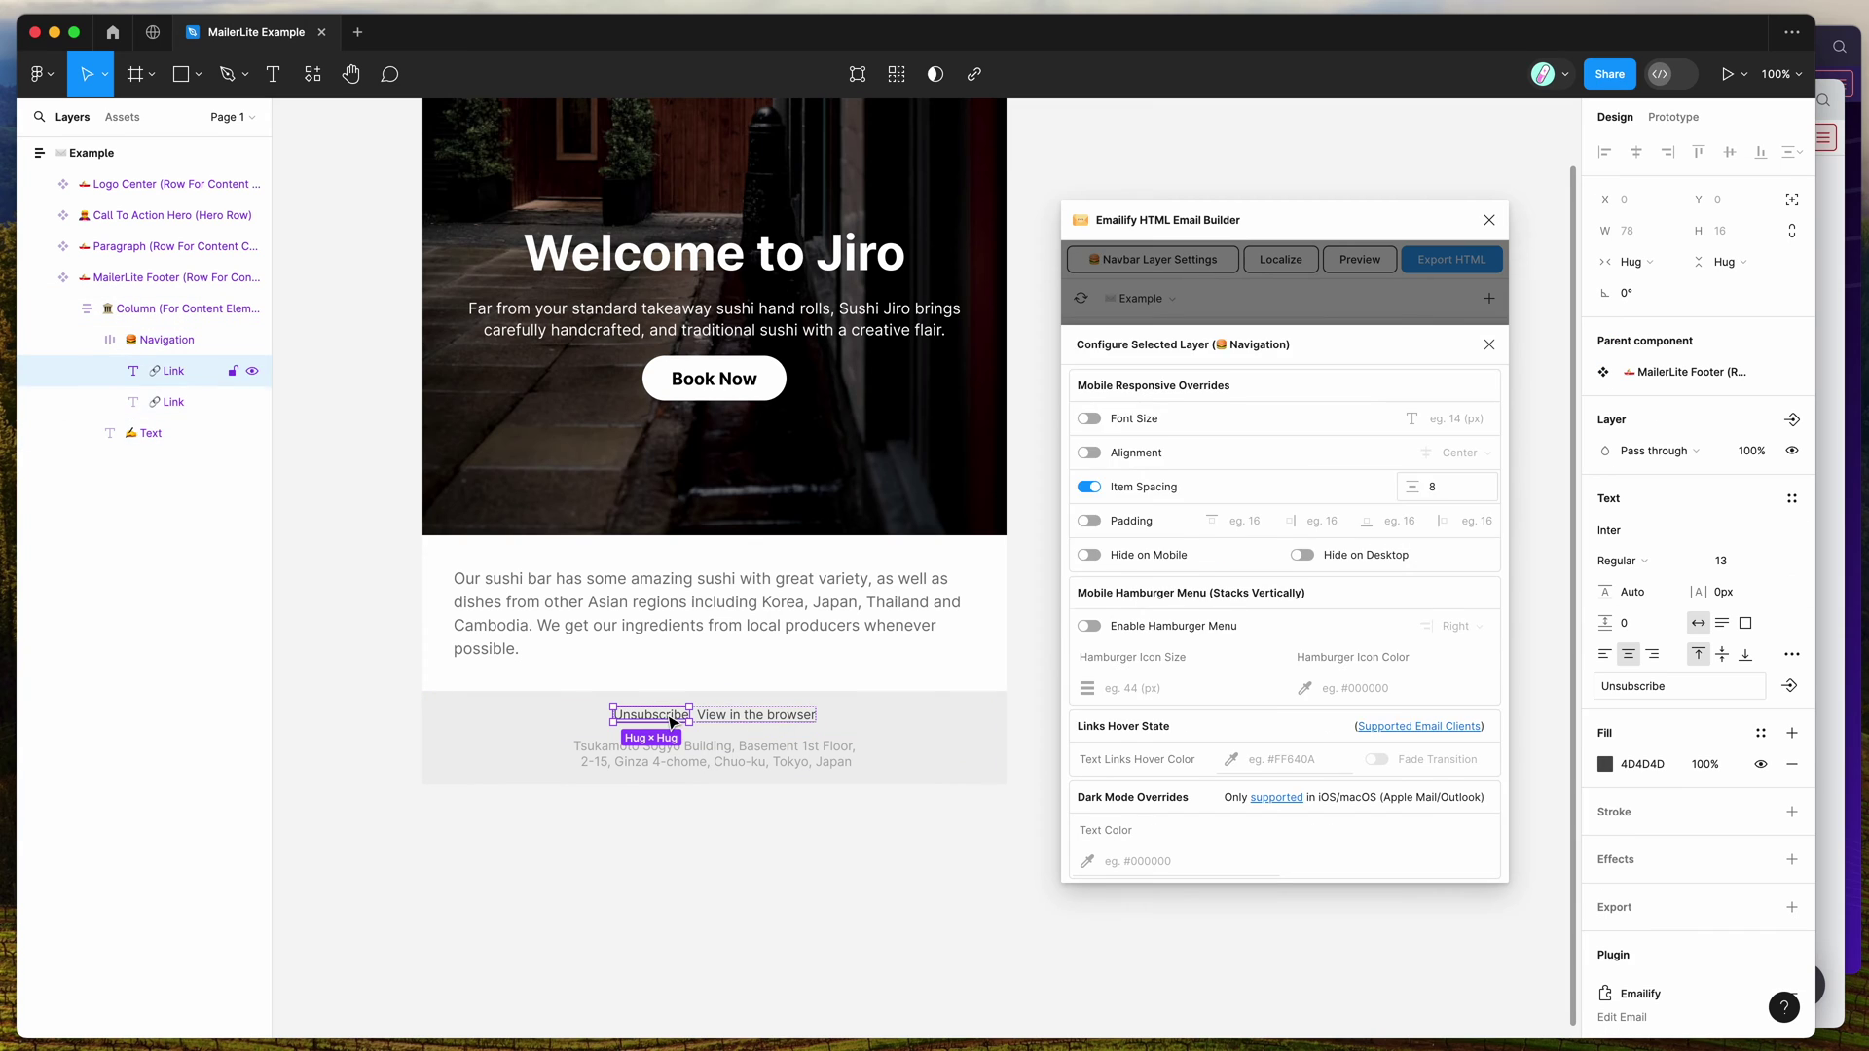
left_click(752, 721)
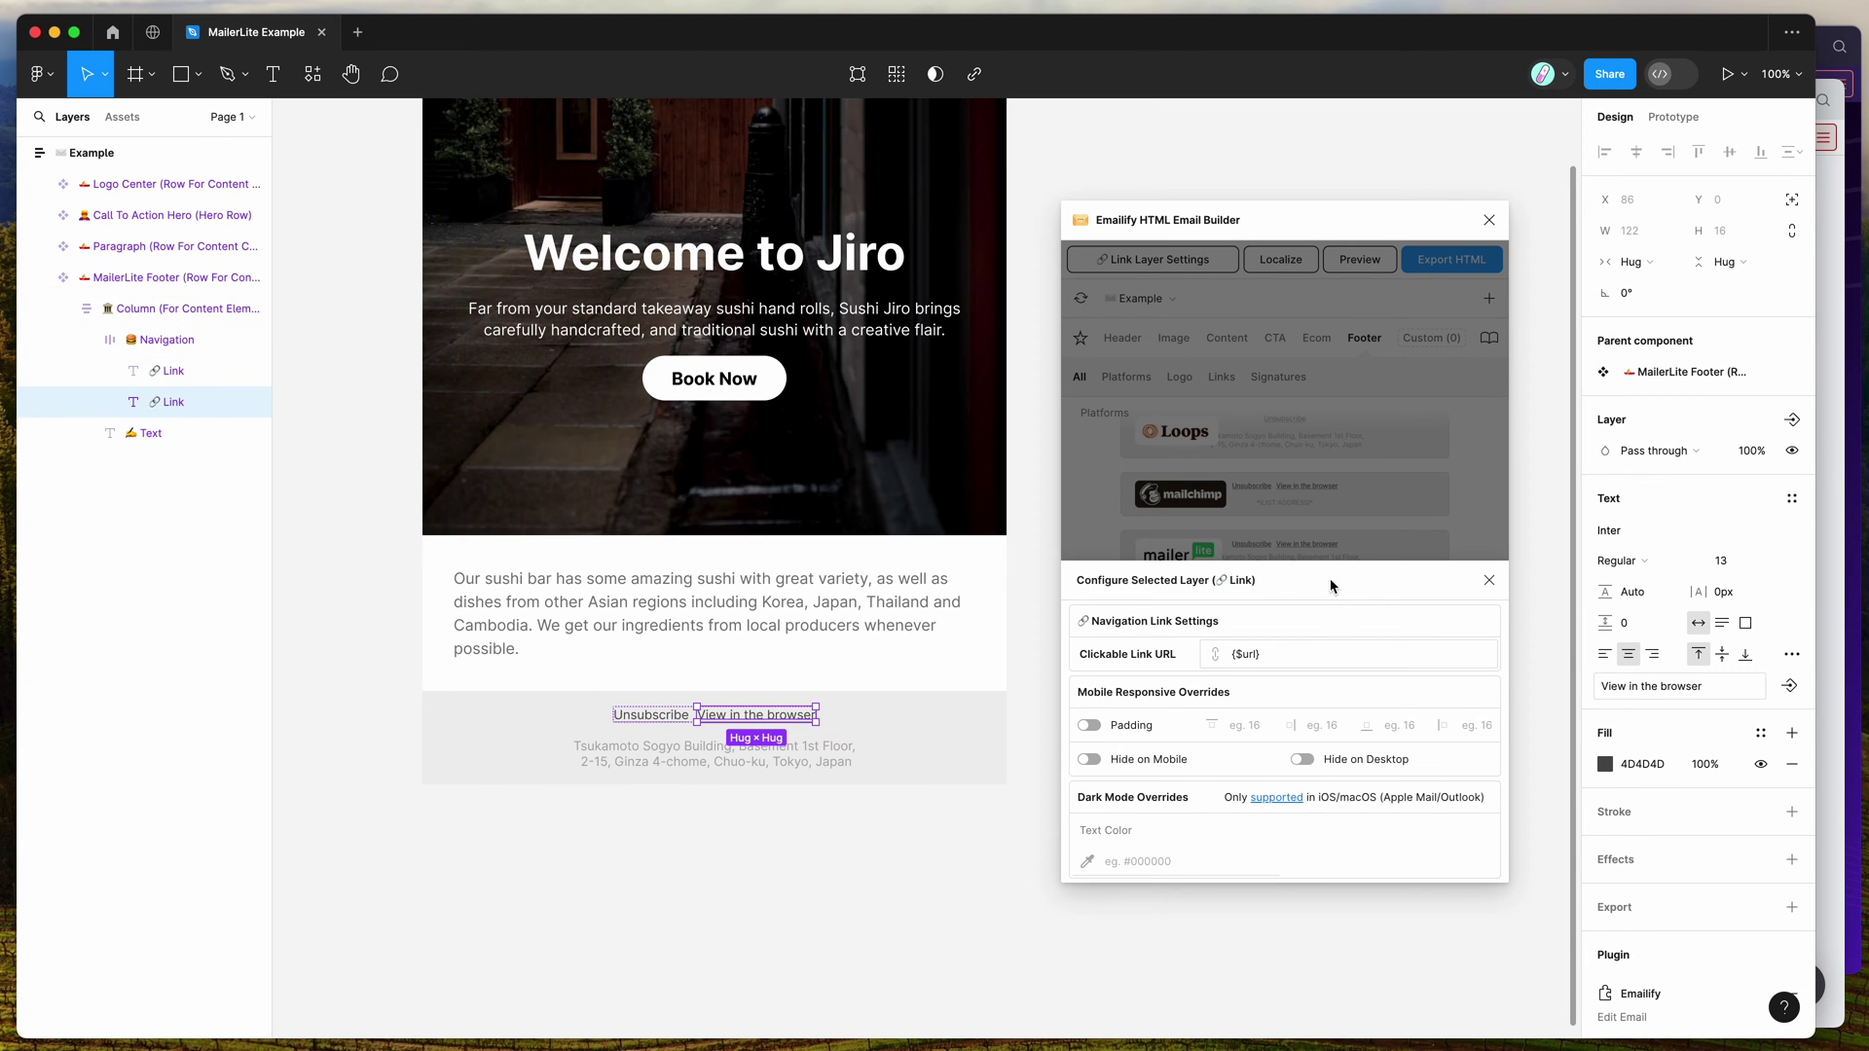
left_click(1489, 581)
scroll(1469, 572, "up", 10)
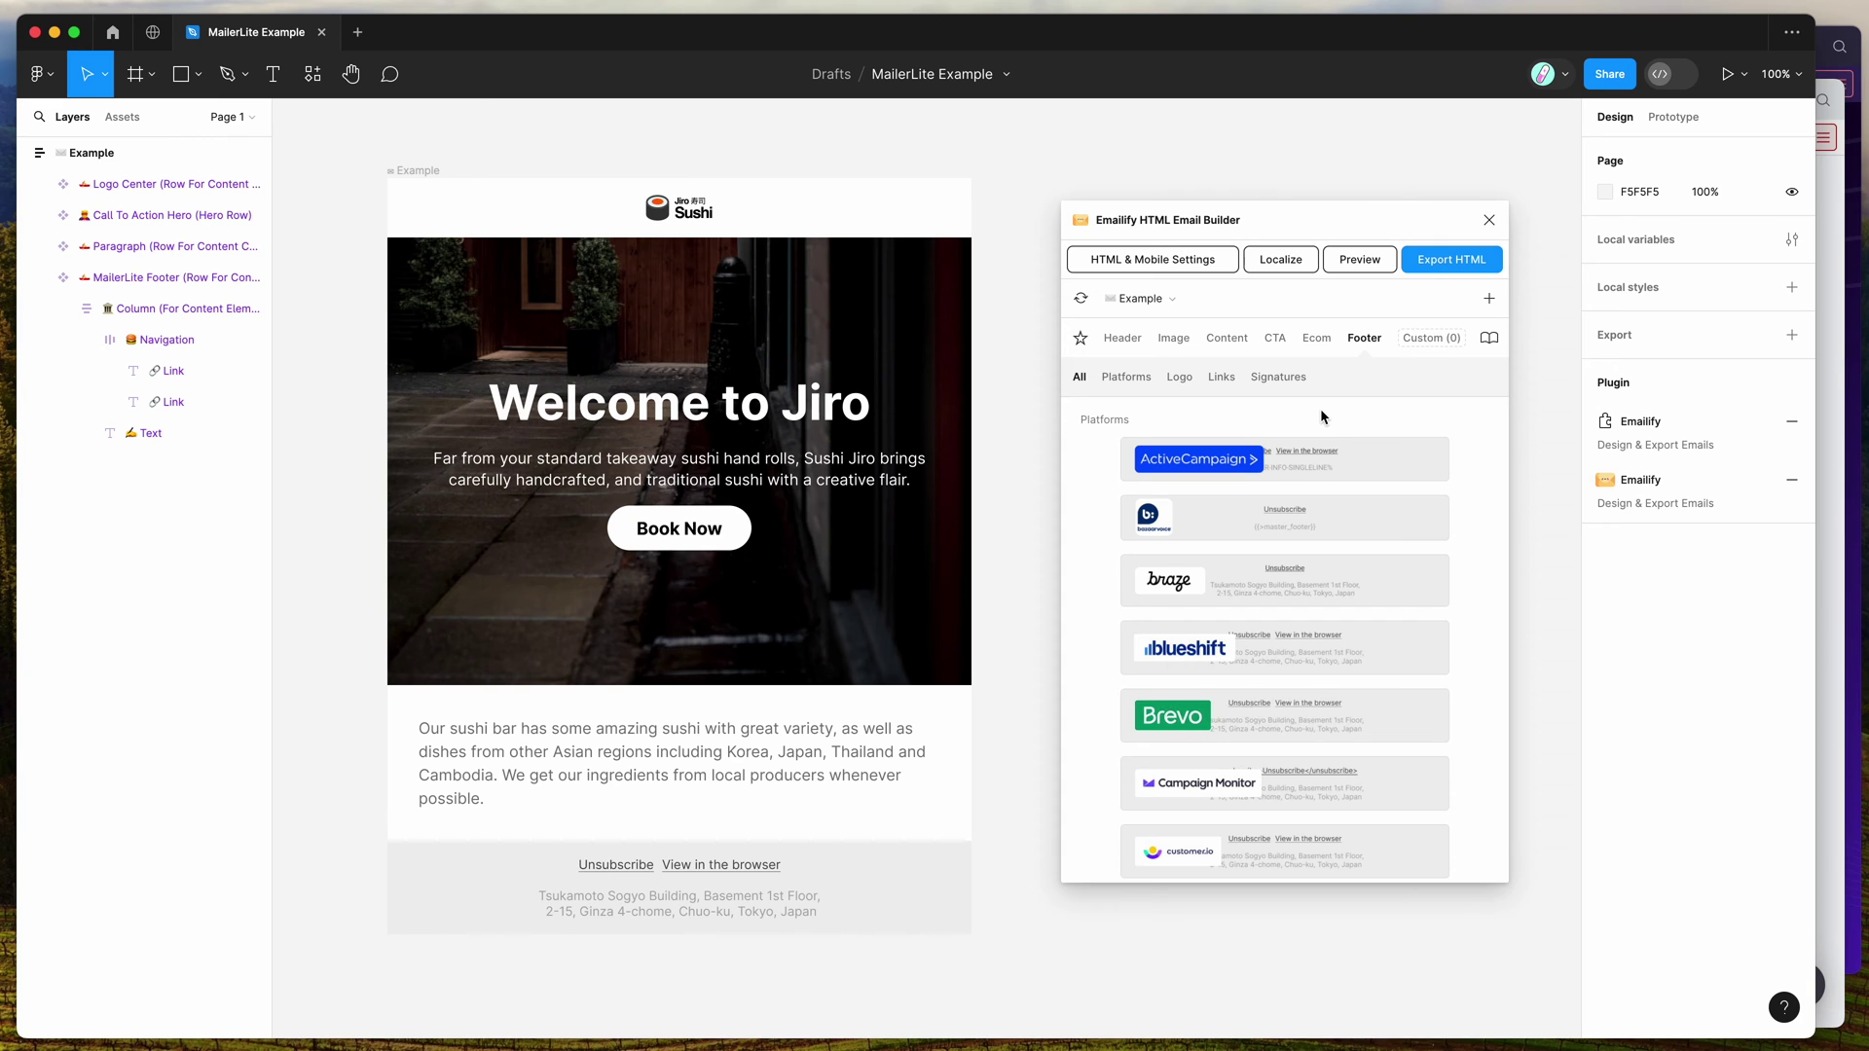
left_click(1359, 262)
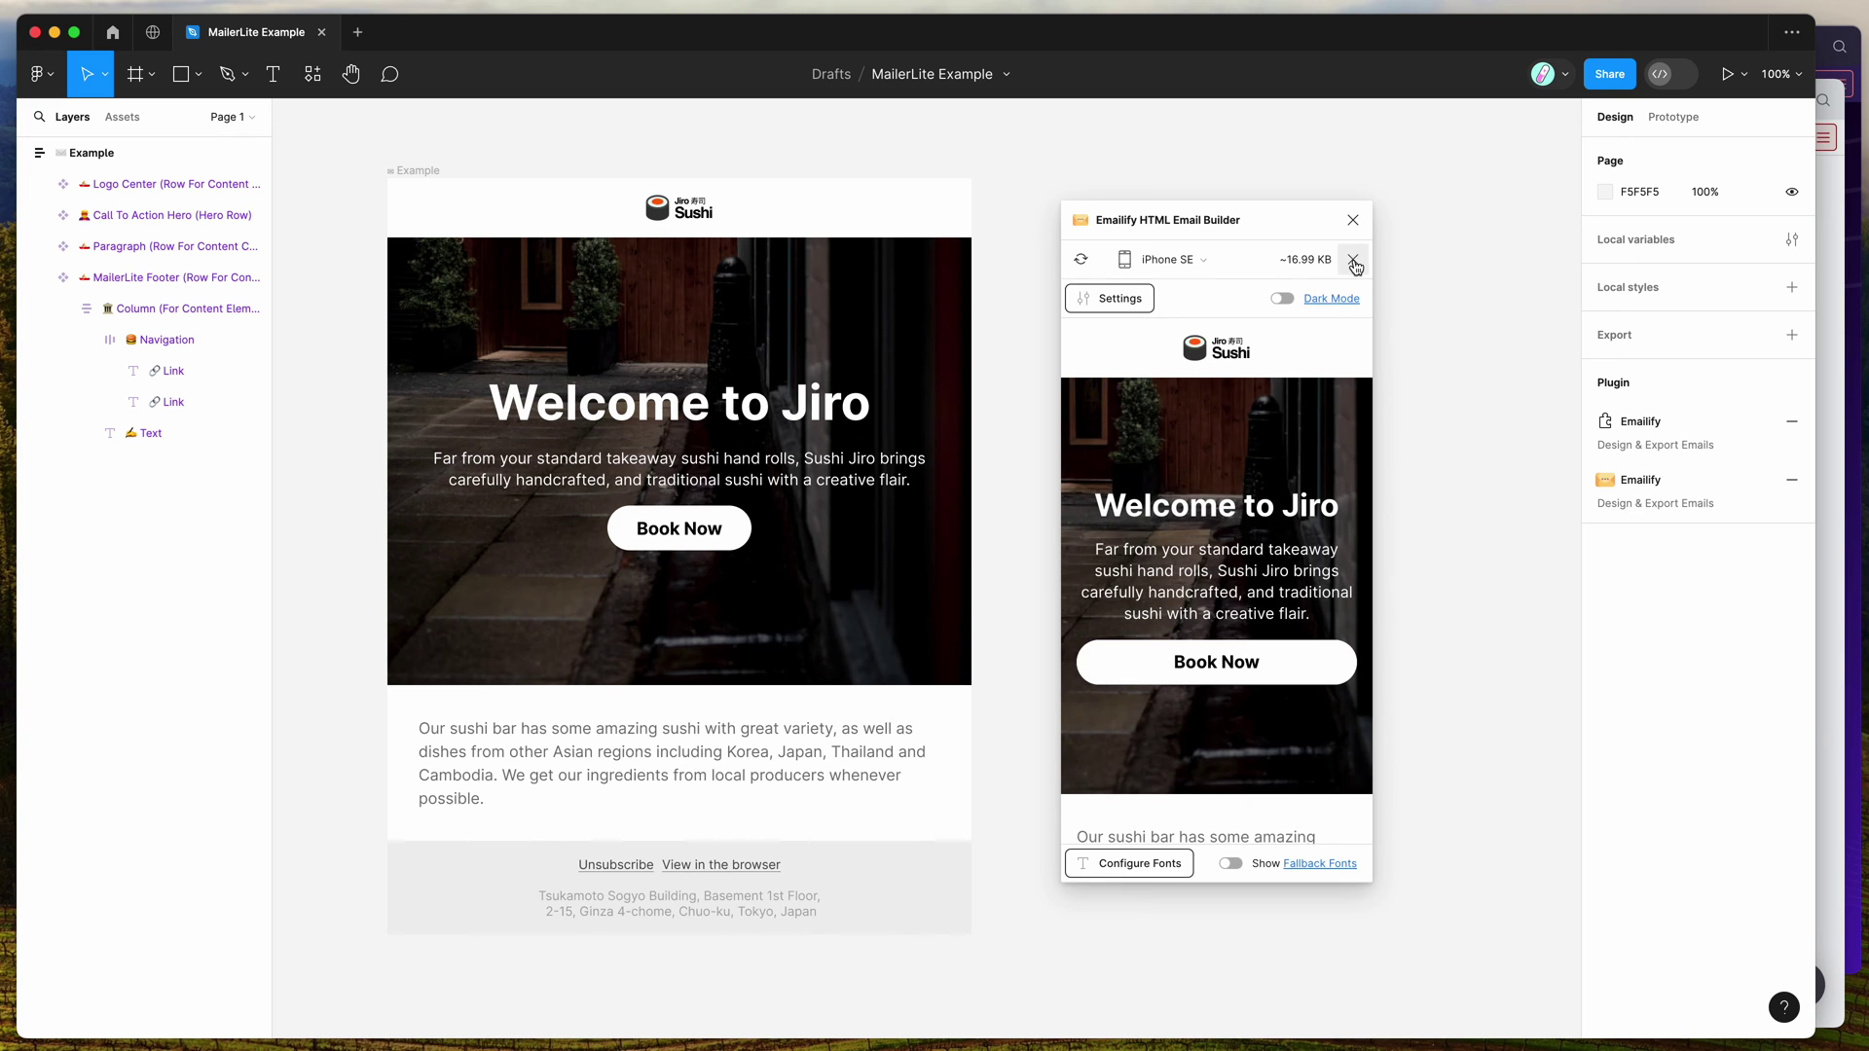
left_click_drag(1091, 501, 1265, 614)
left_click(1265, 613)
scroll(1265, 613, "down", 3)
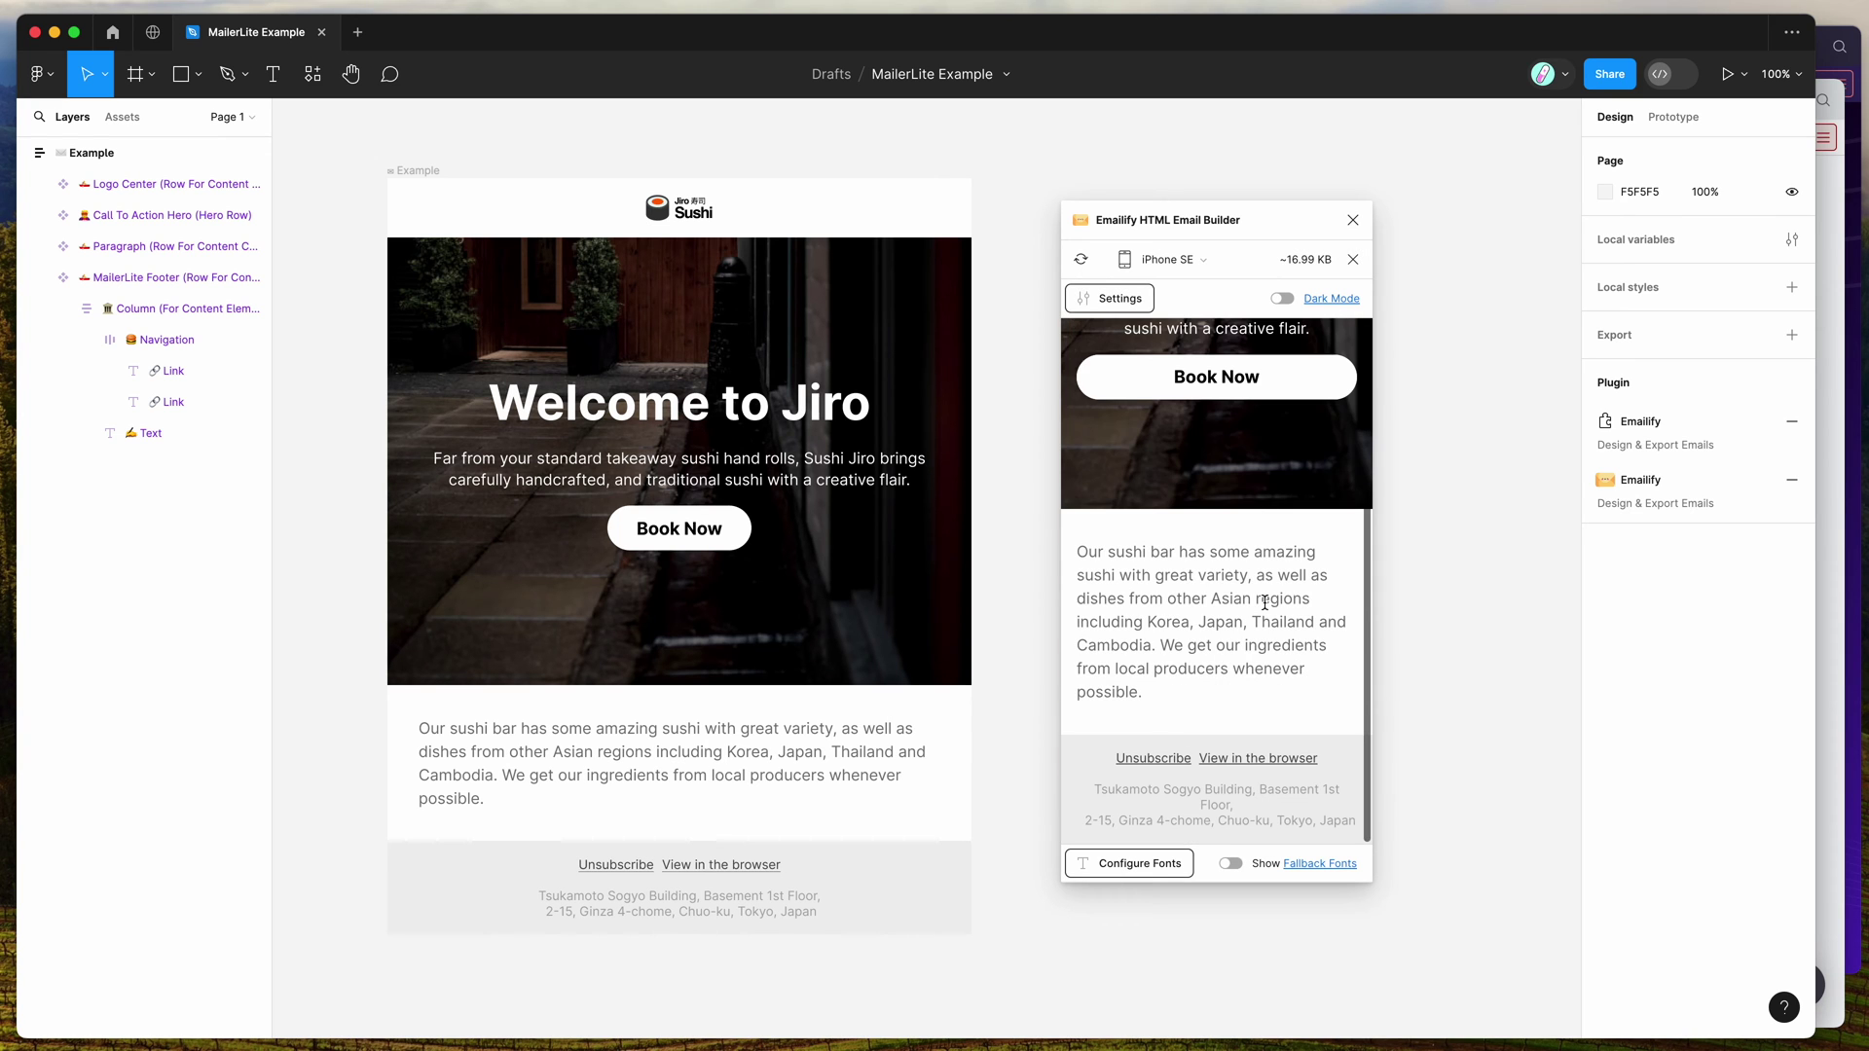
left_click_drag(1296, 730, 1305, 670)
left_click(1110, 596)
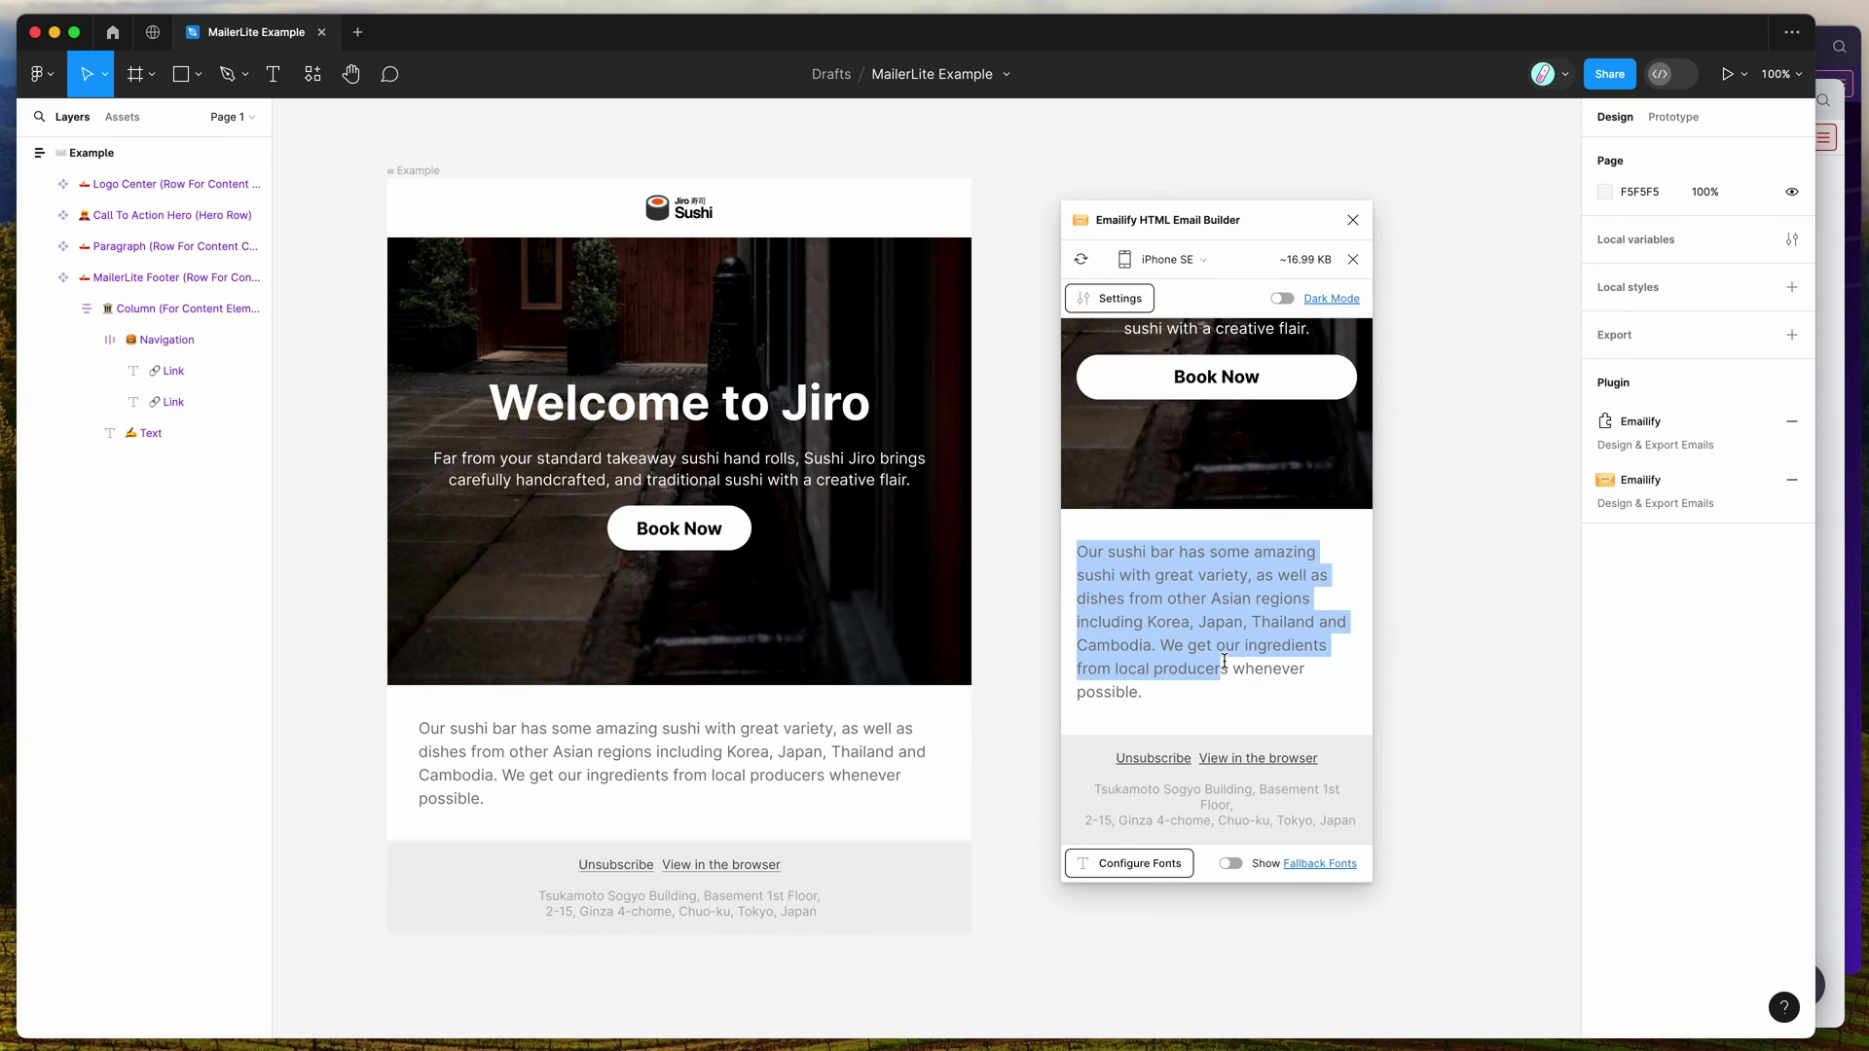
scroll(1265, 633, "up", 3)
left_click(1164, 256)
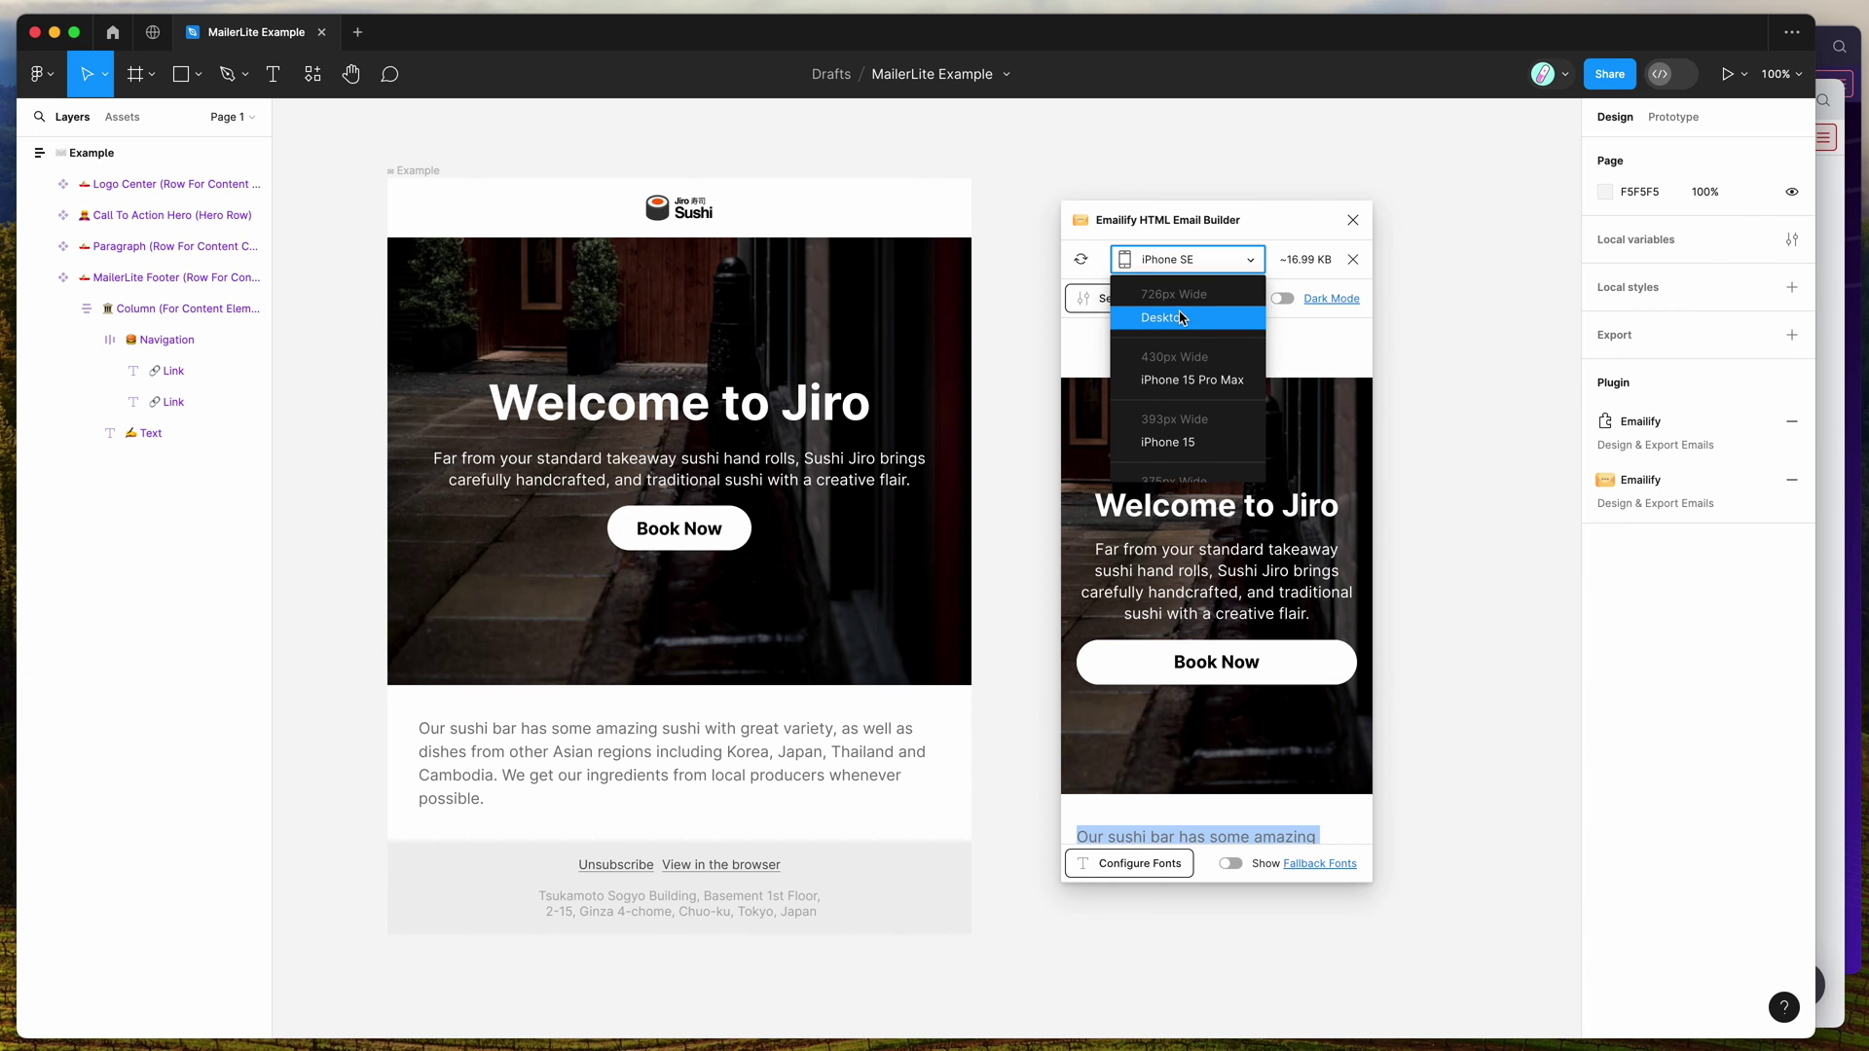
left_click(1181, 315)
scroll(1307, 503, "down", 3)
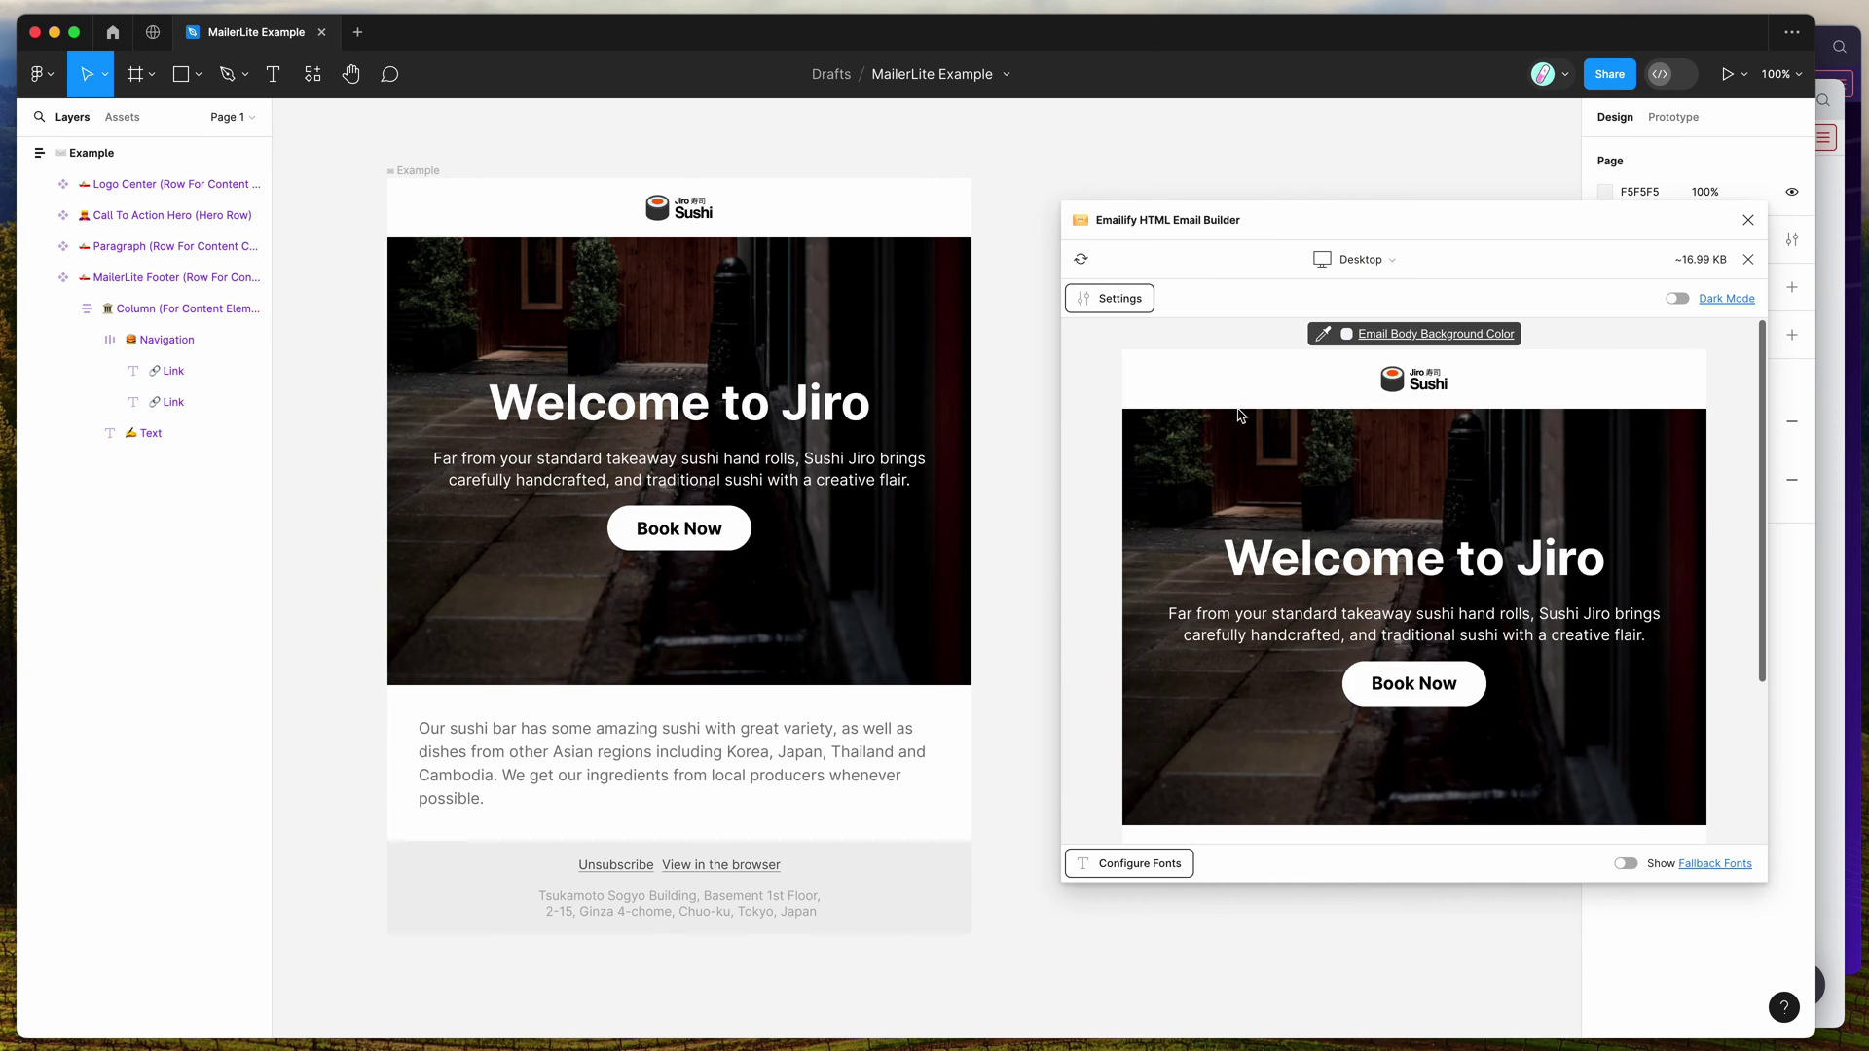
left_click(1110, 298)
left_click(833, 394)
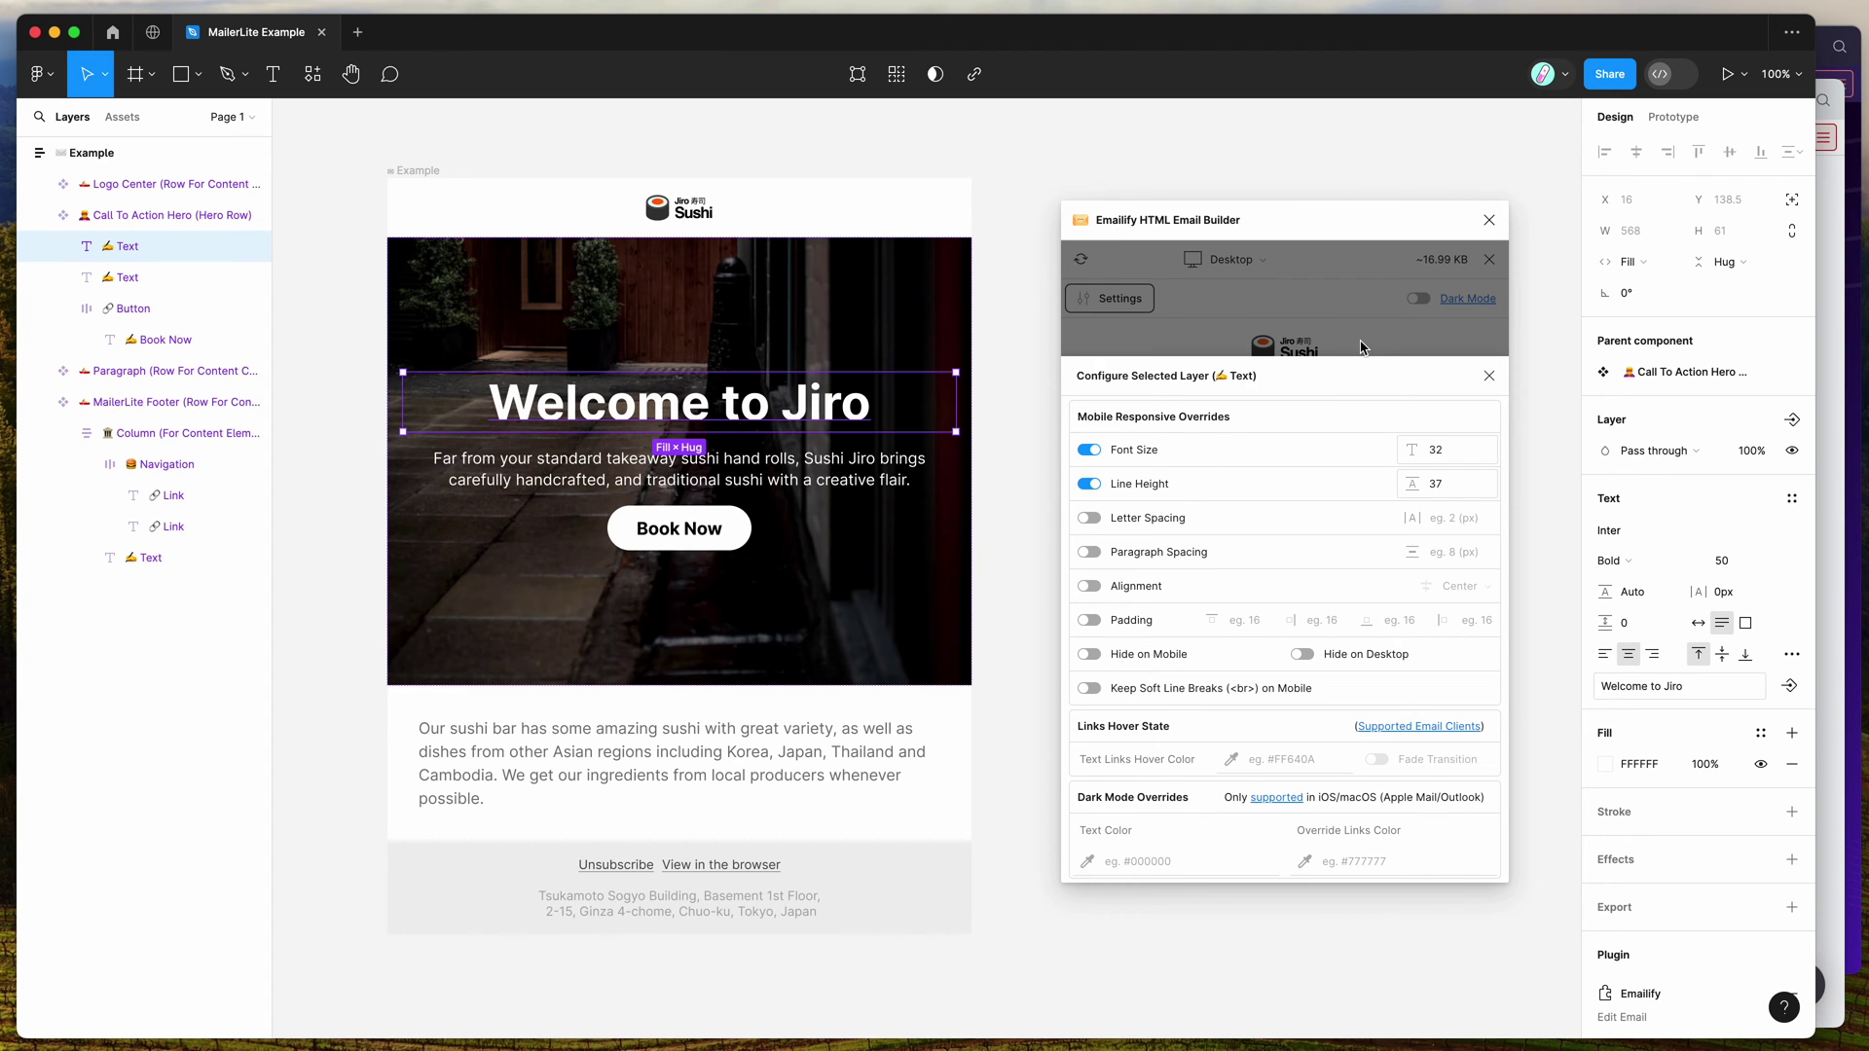
left_click(1328, 345)
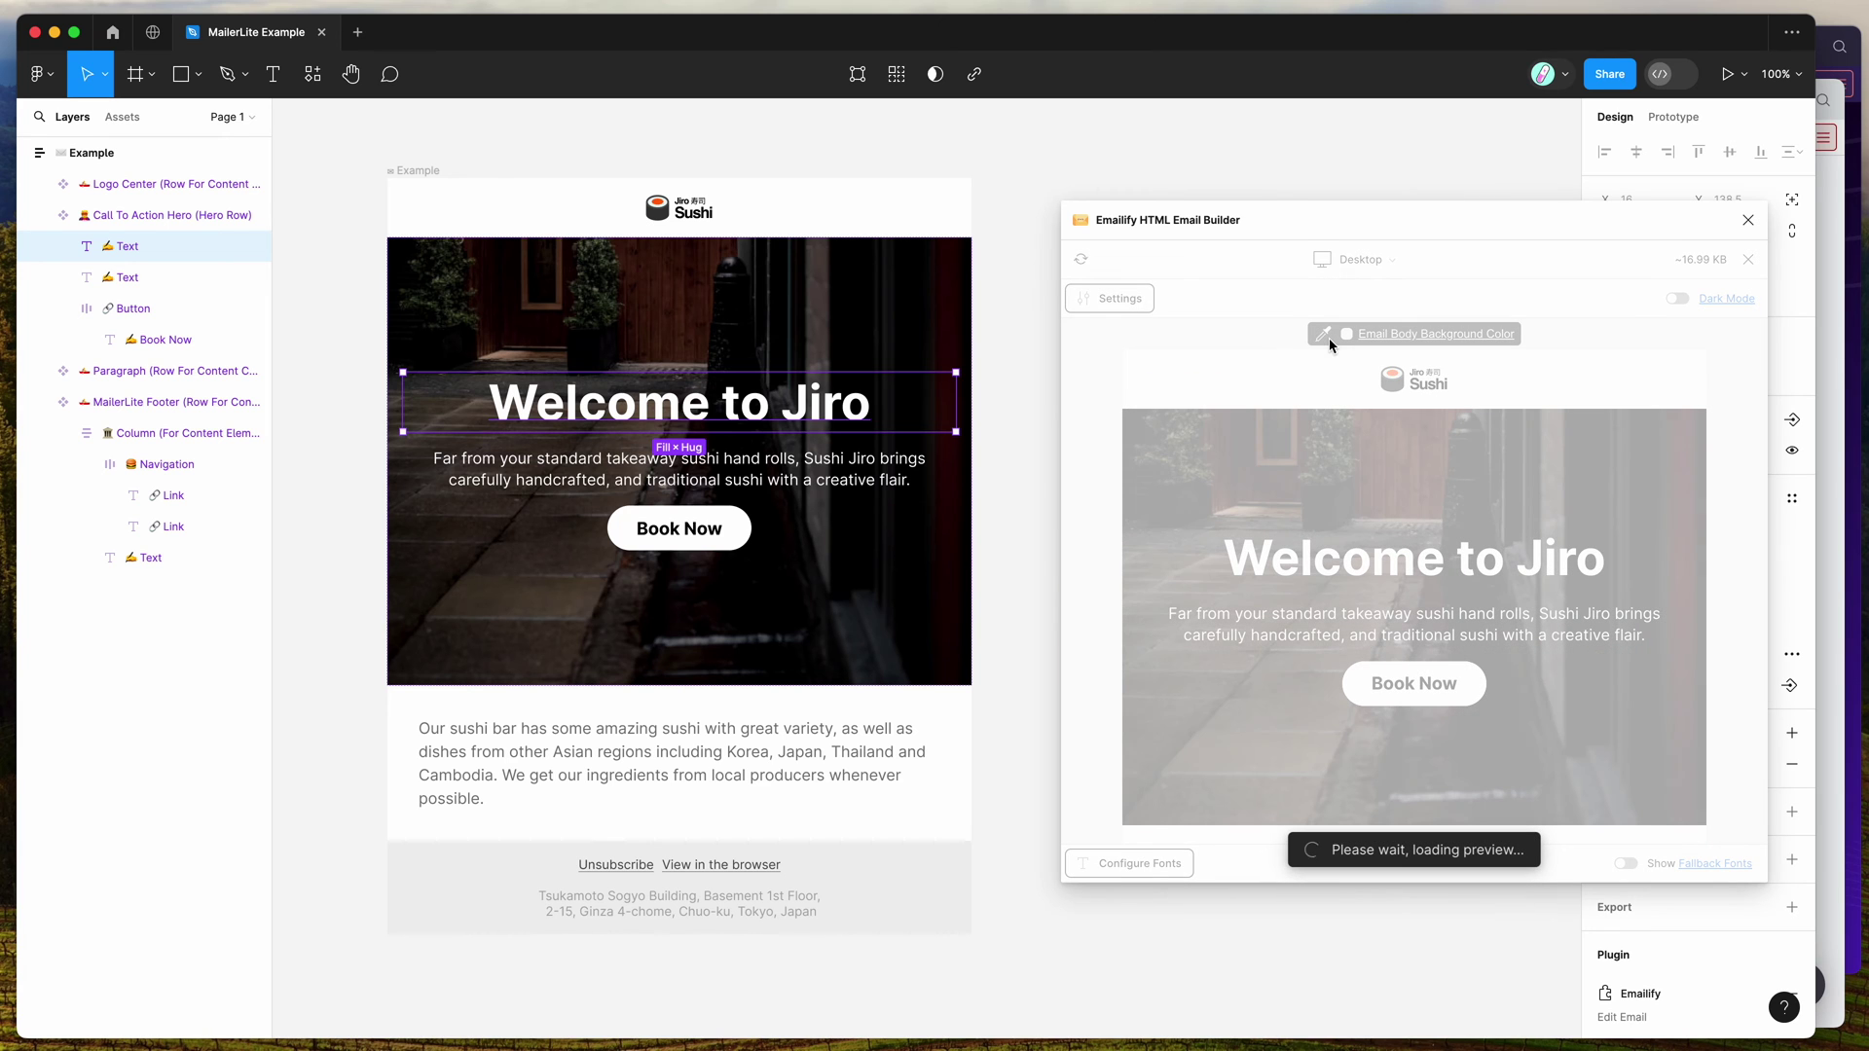
left_click(1748, 259)
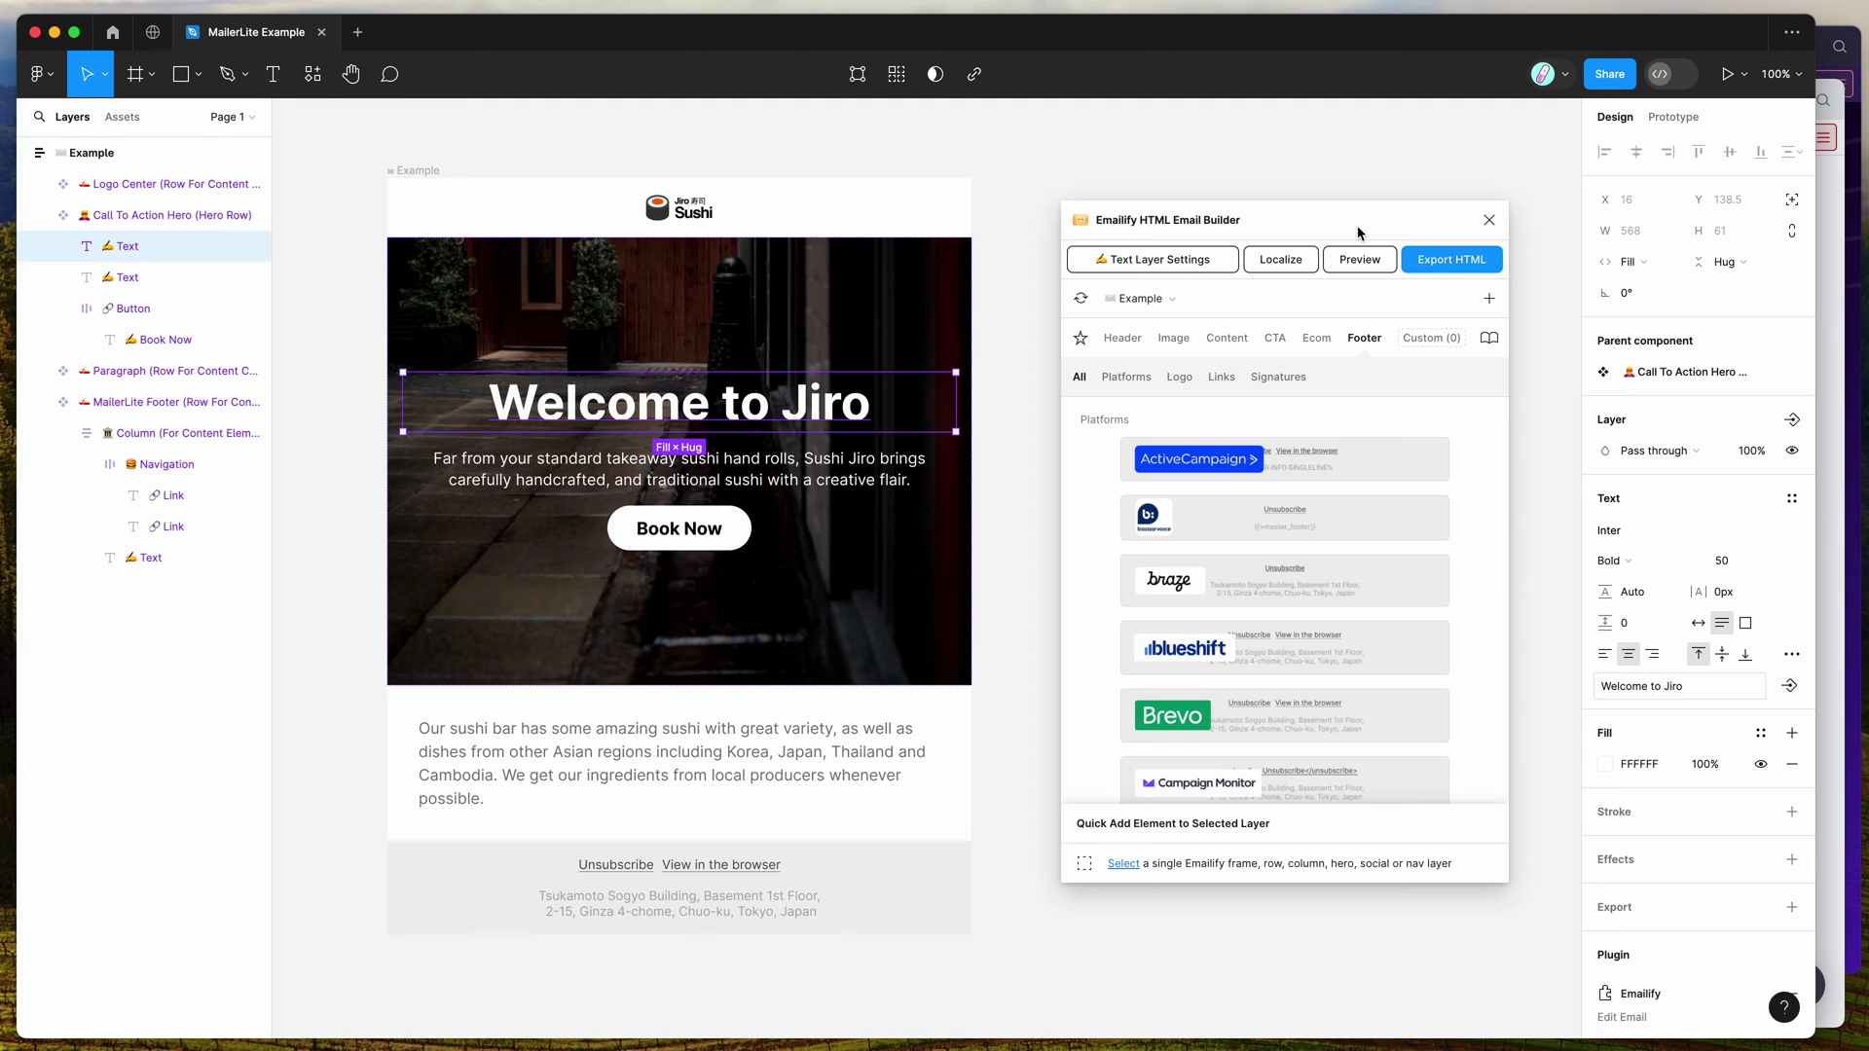
- Choose MailerLite as the Emailify HTML export platform
left_click(1450, 262)
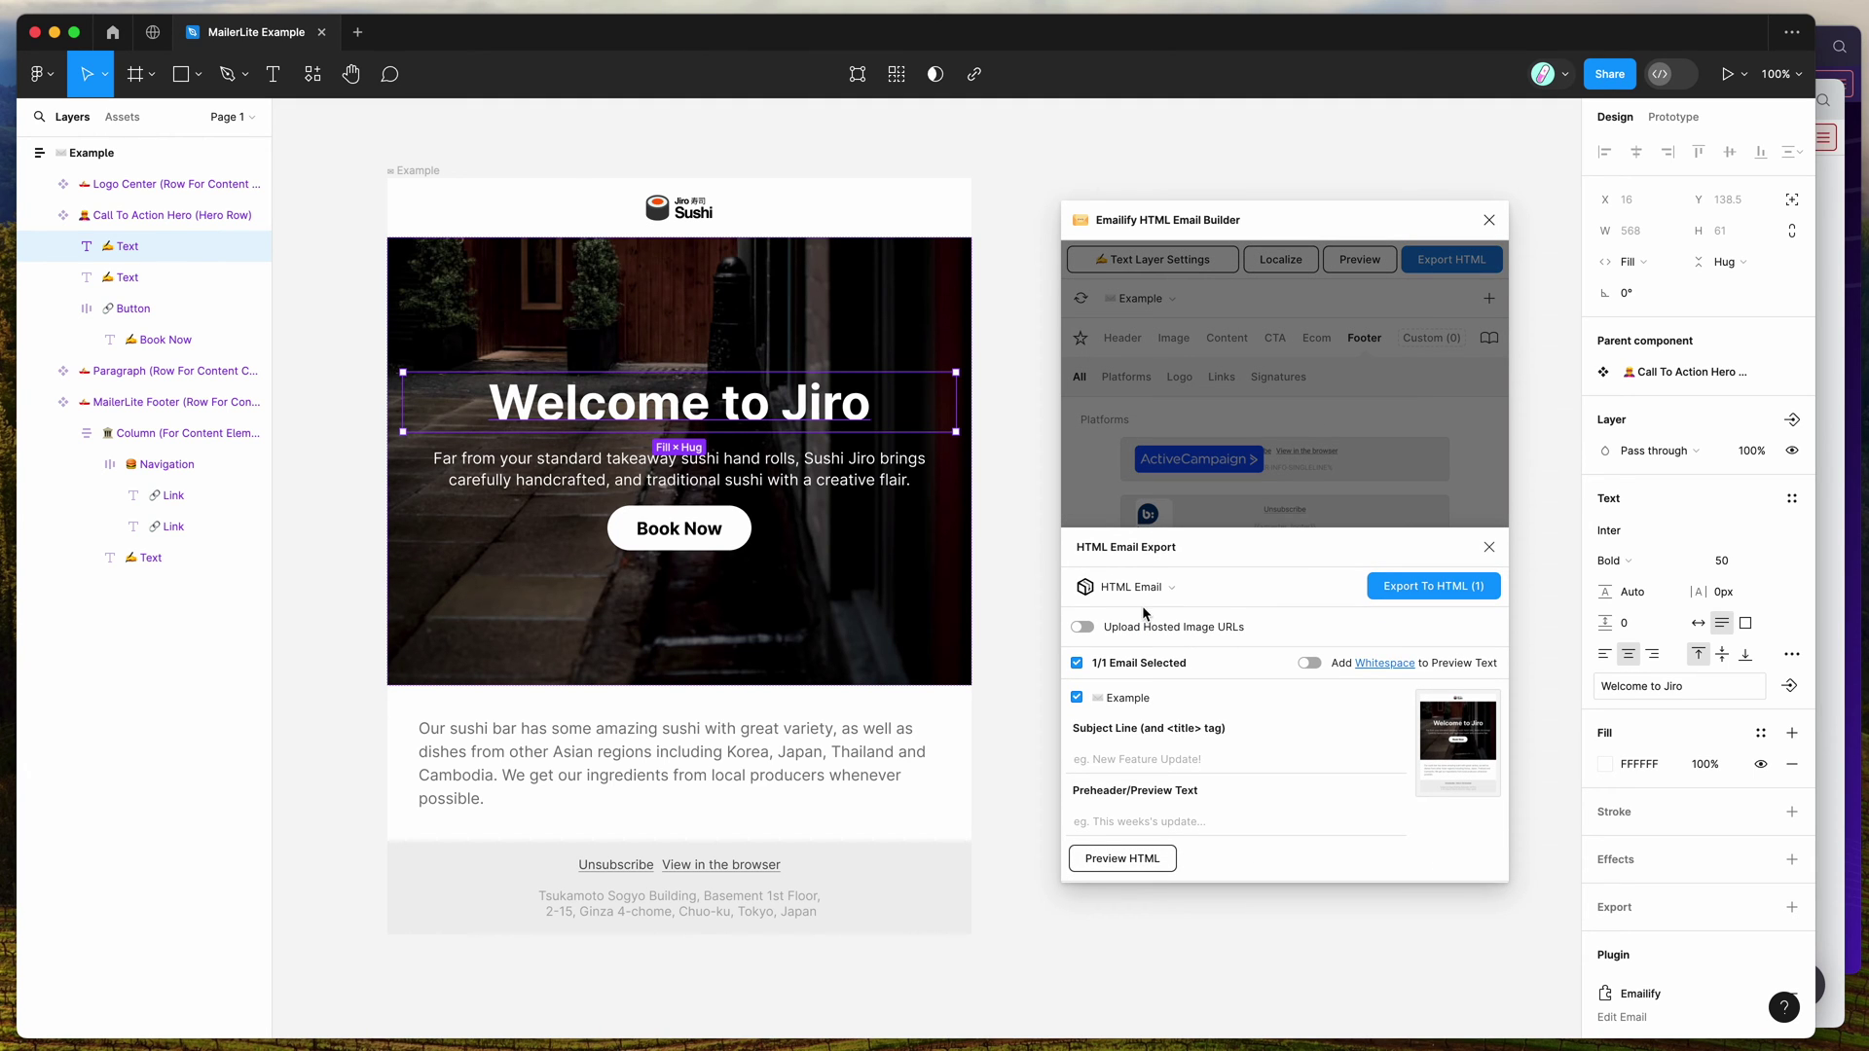
left_click(1117, 593)
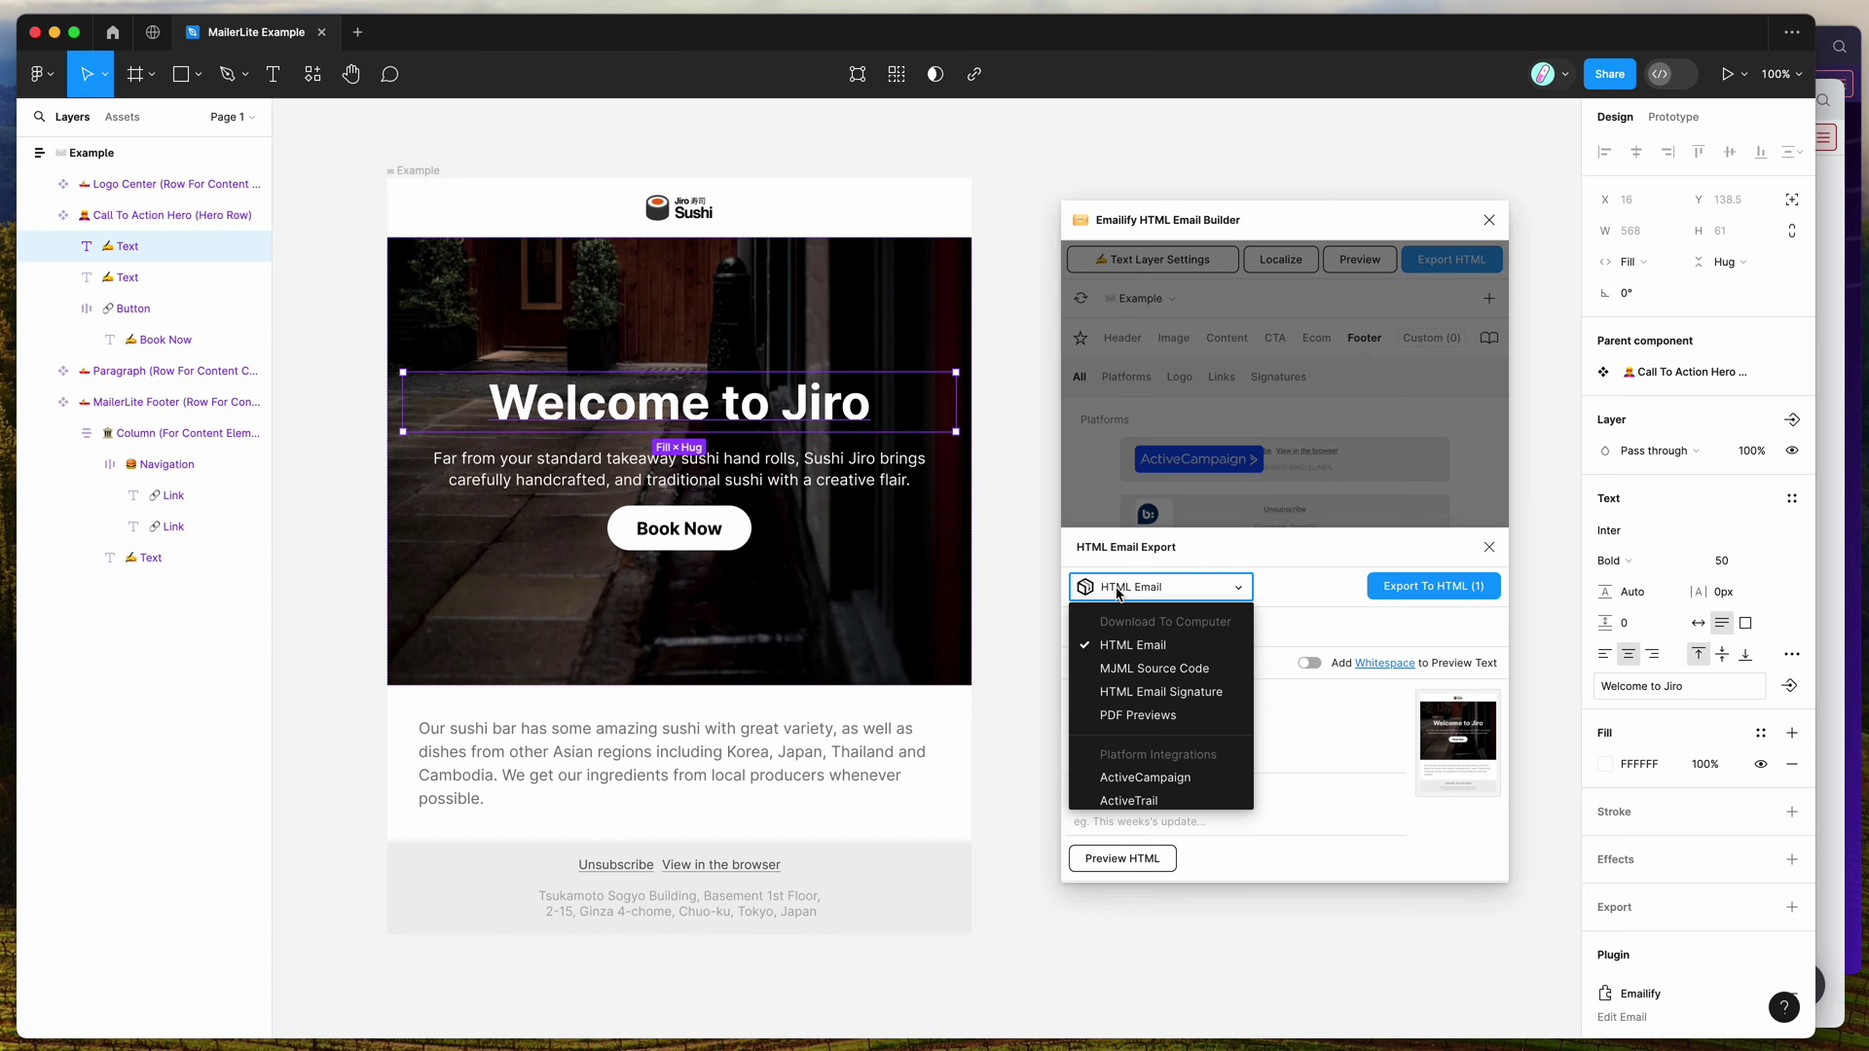
scroll(1160, 672, "down", 5)
scroll(1154, 676, "down", 3)
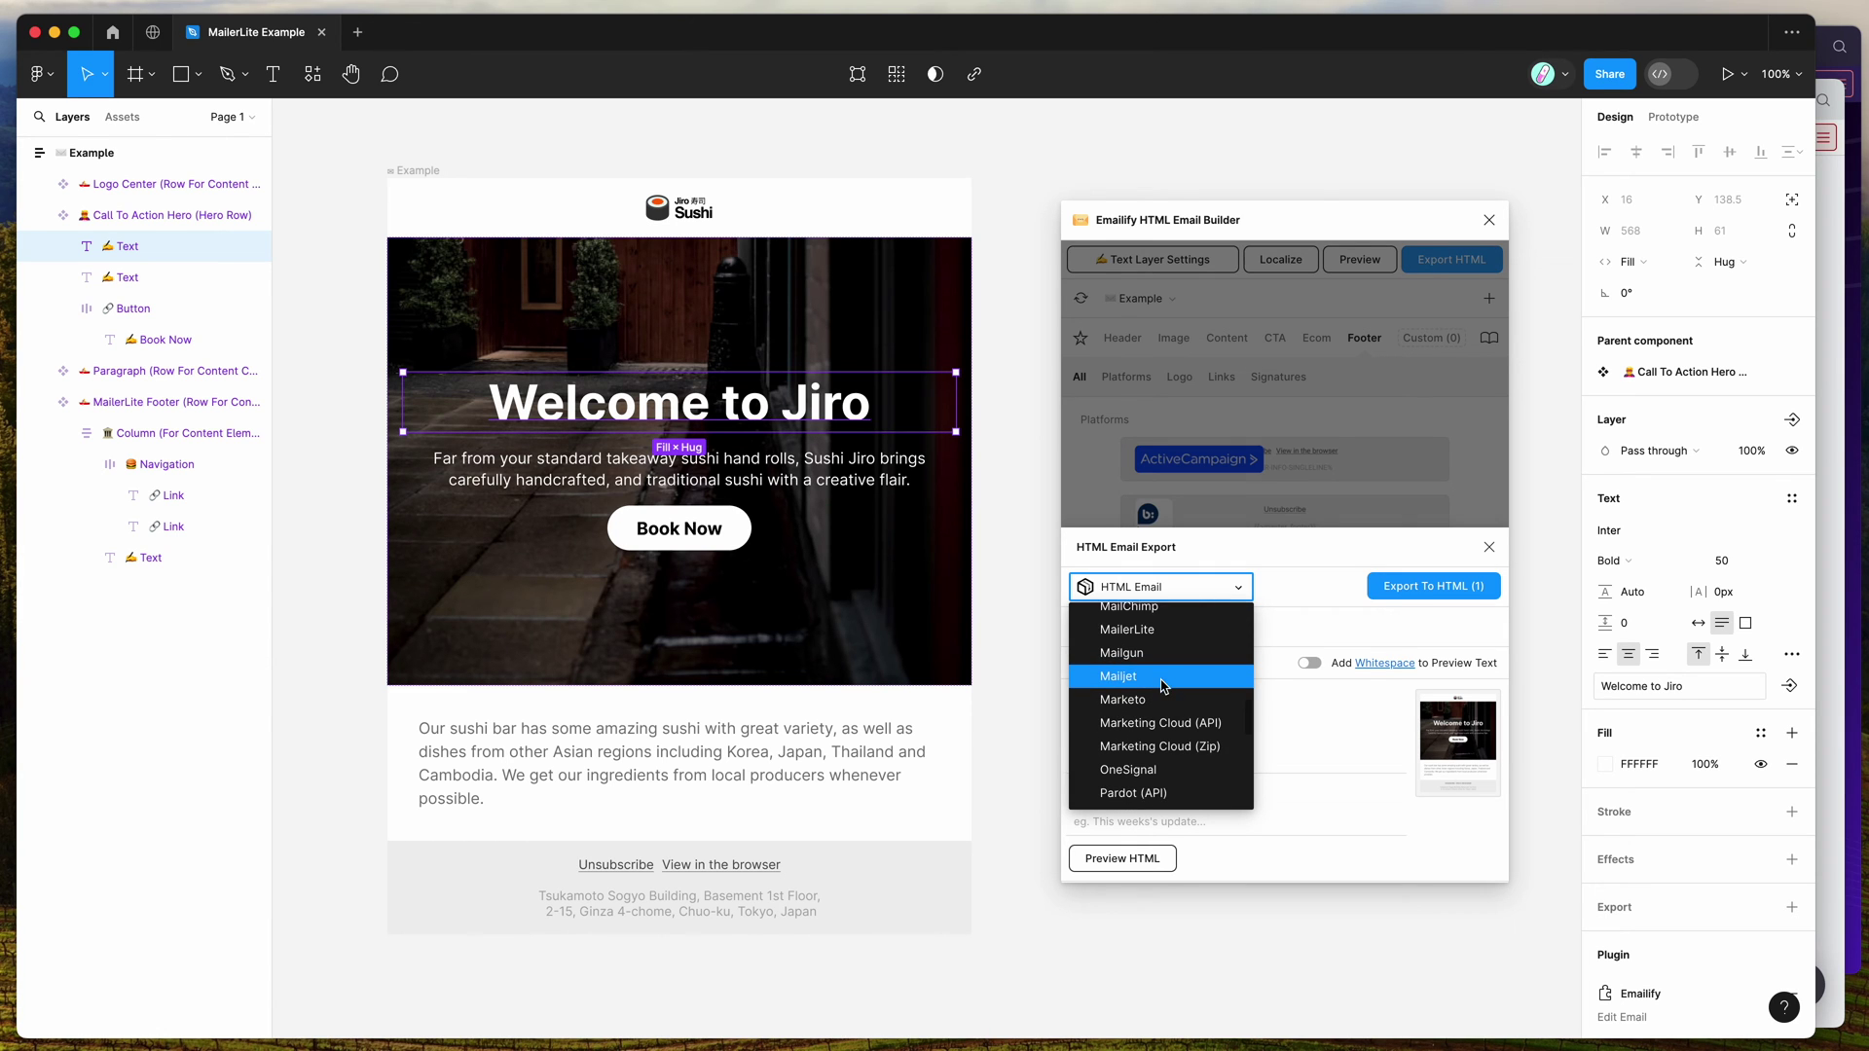
left_click(1135, 650)
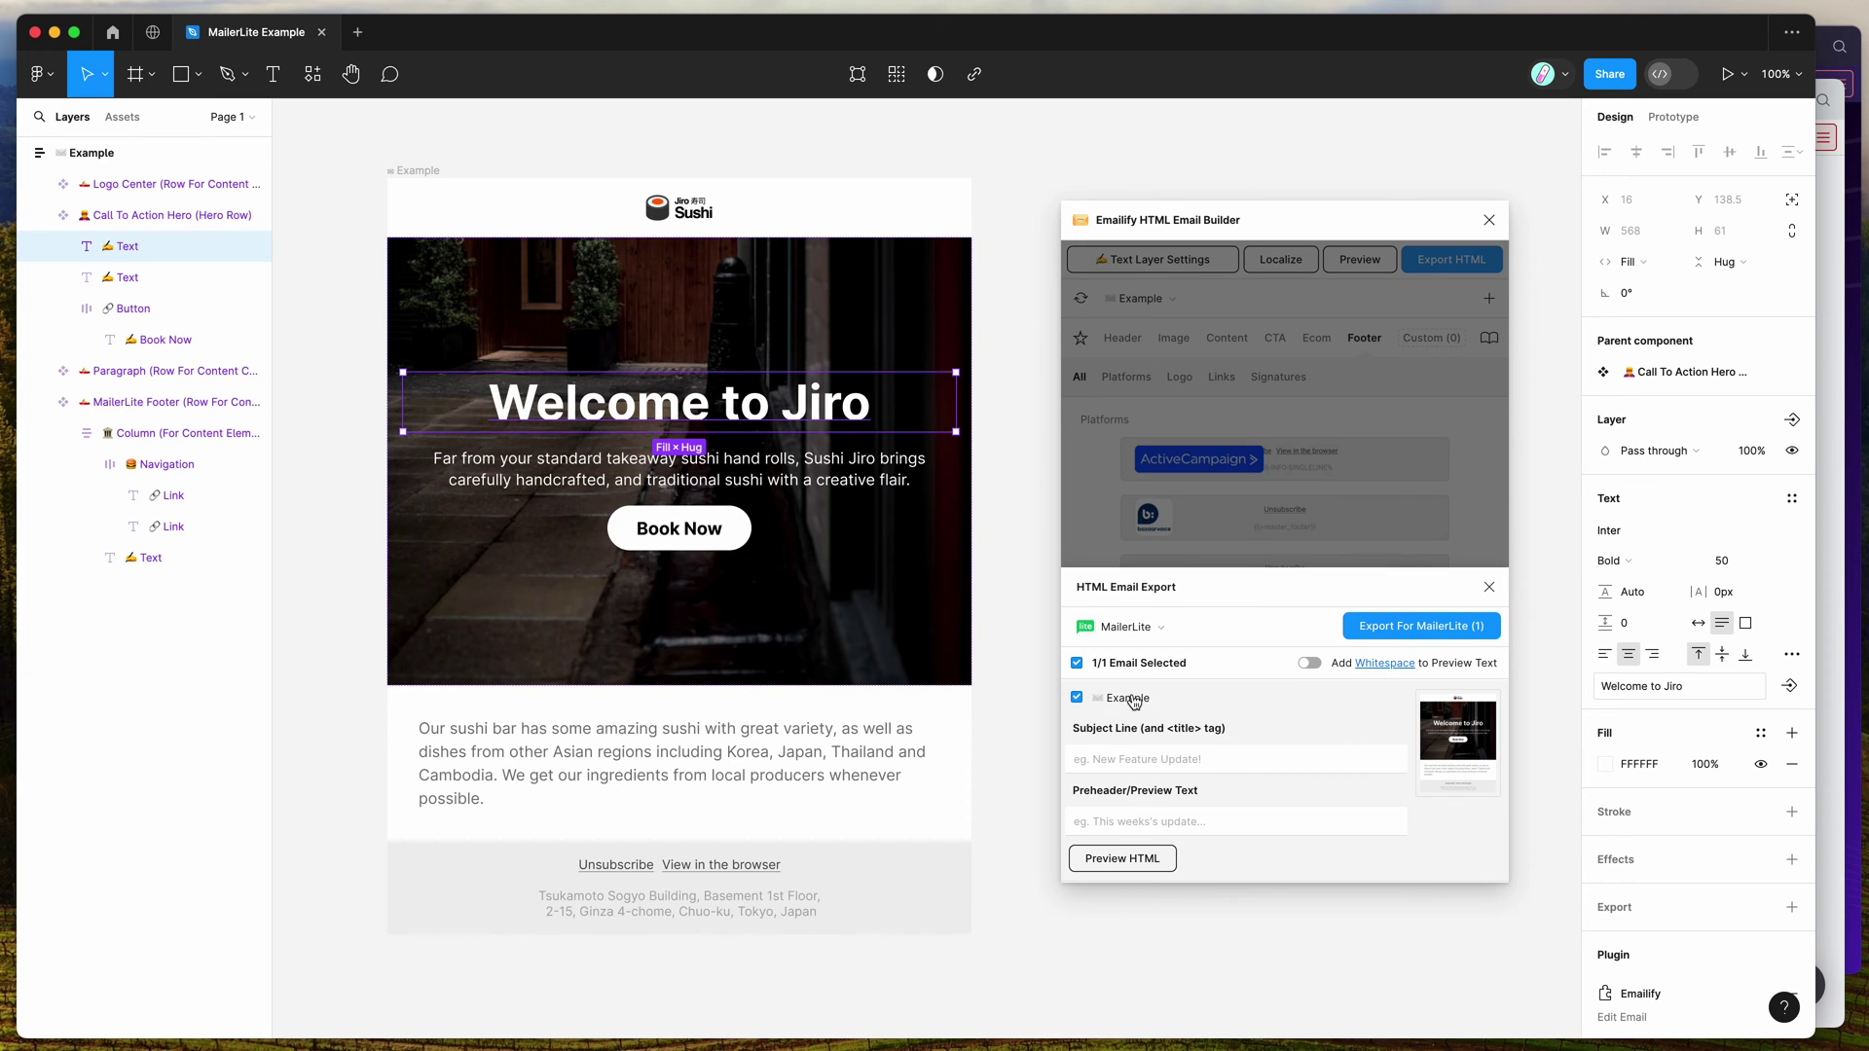
- Enter subject 'Subject line' and preheader 'Preheader text', then generate the MailerLite export
left_click(1138, 760)
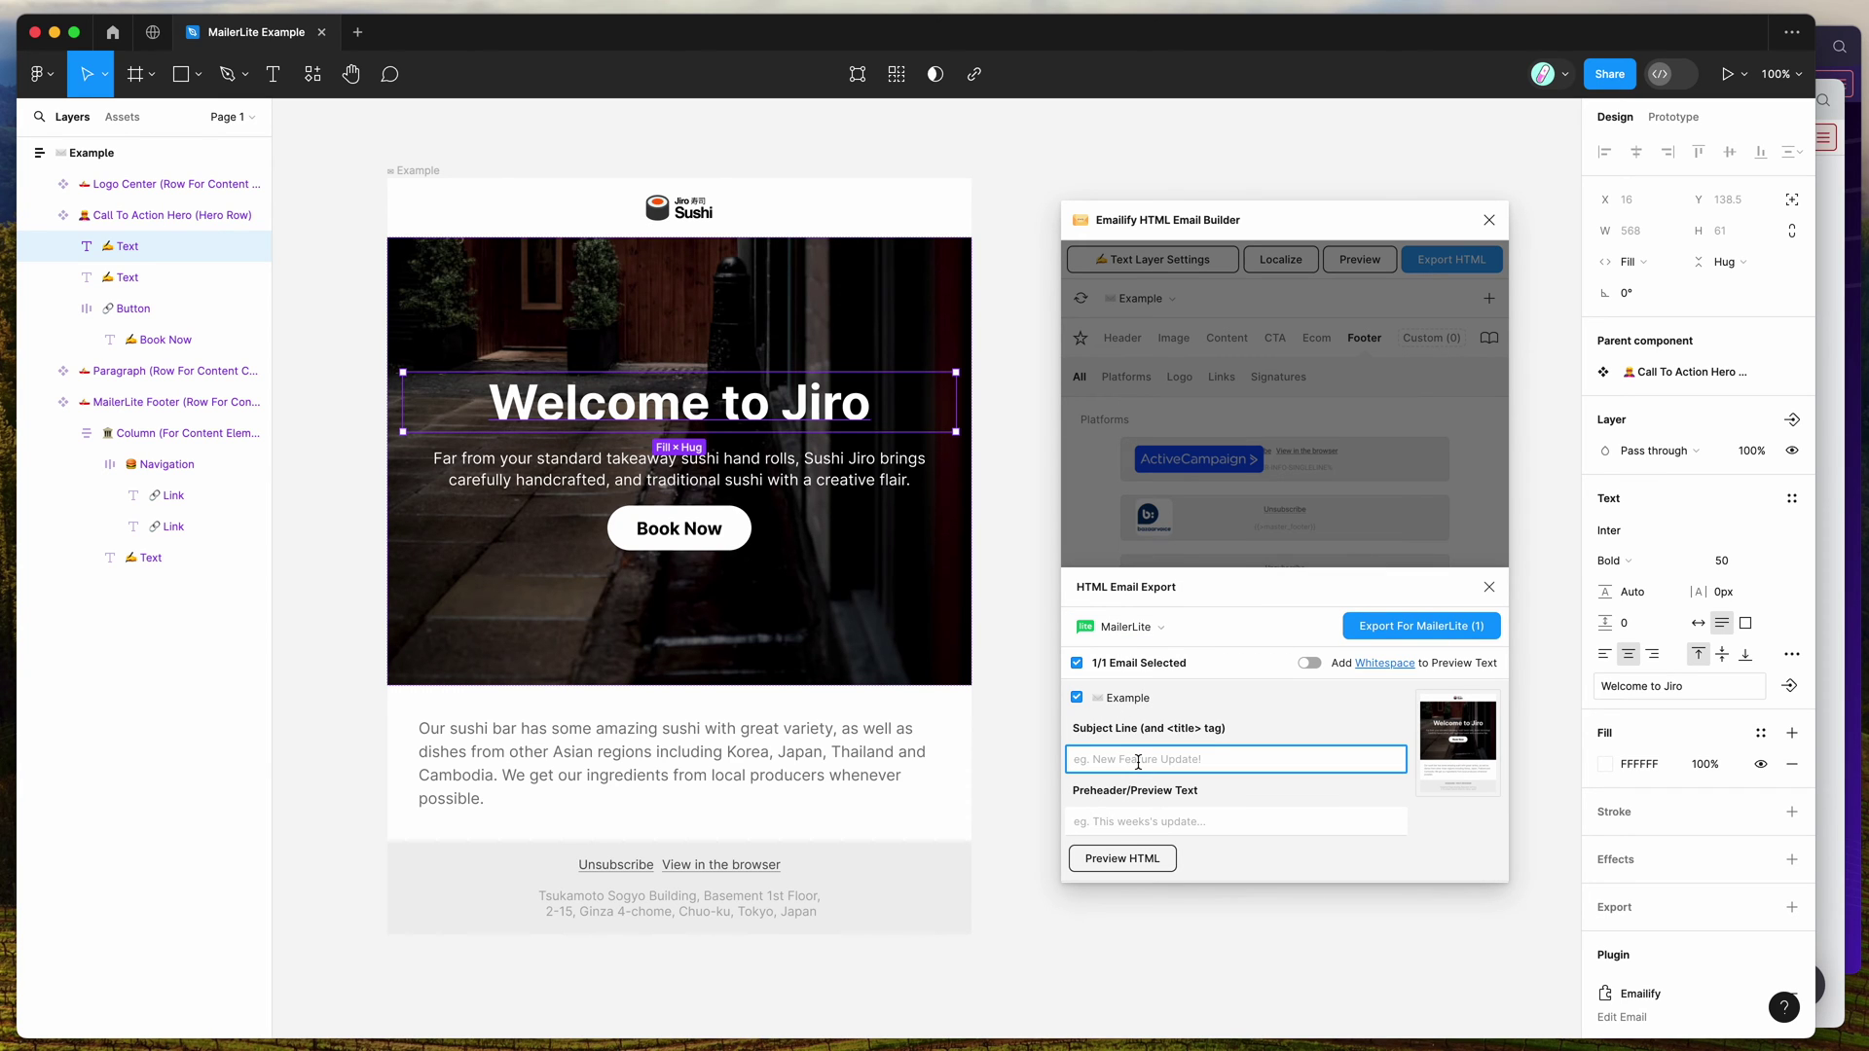
left_click(1137, 816)
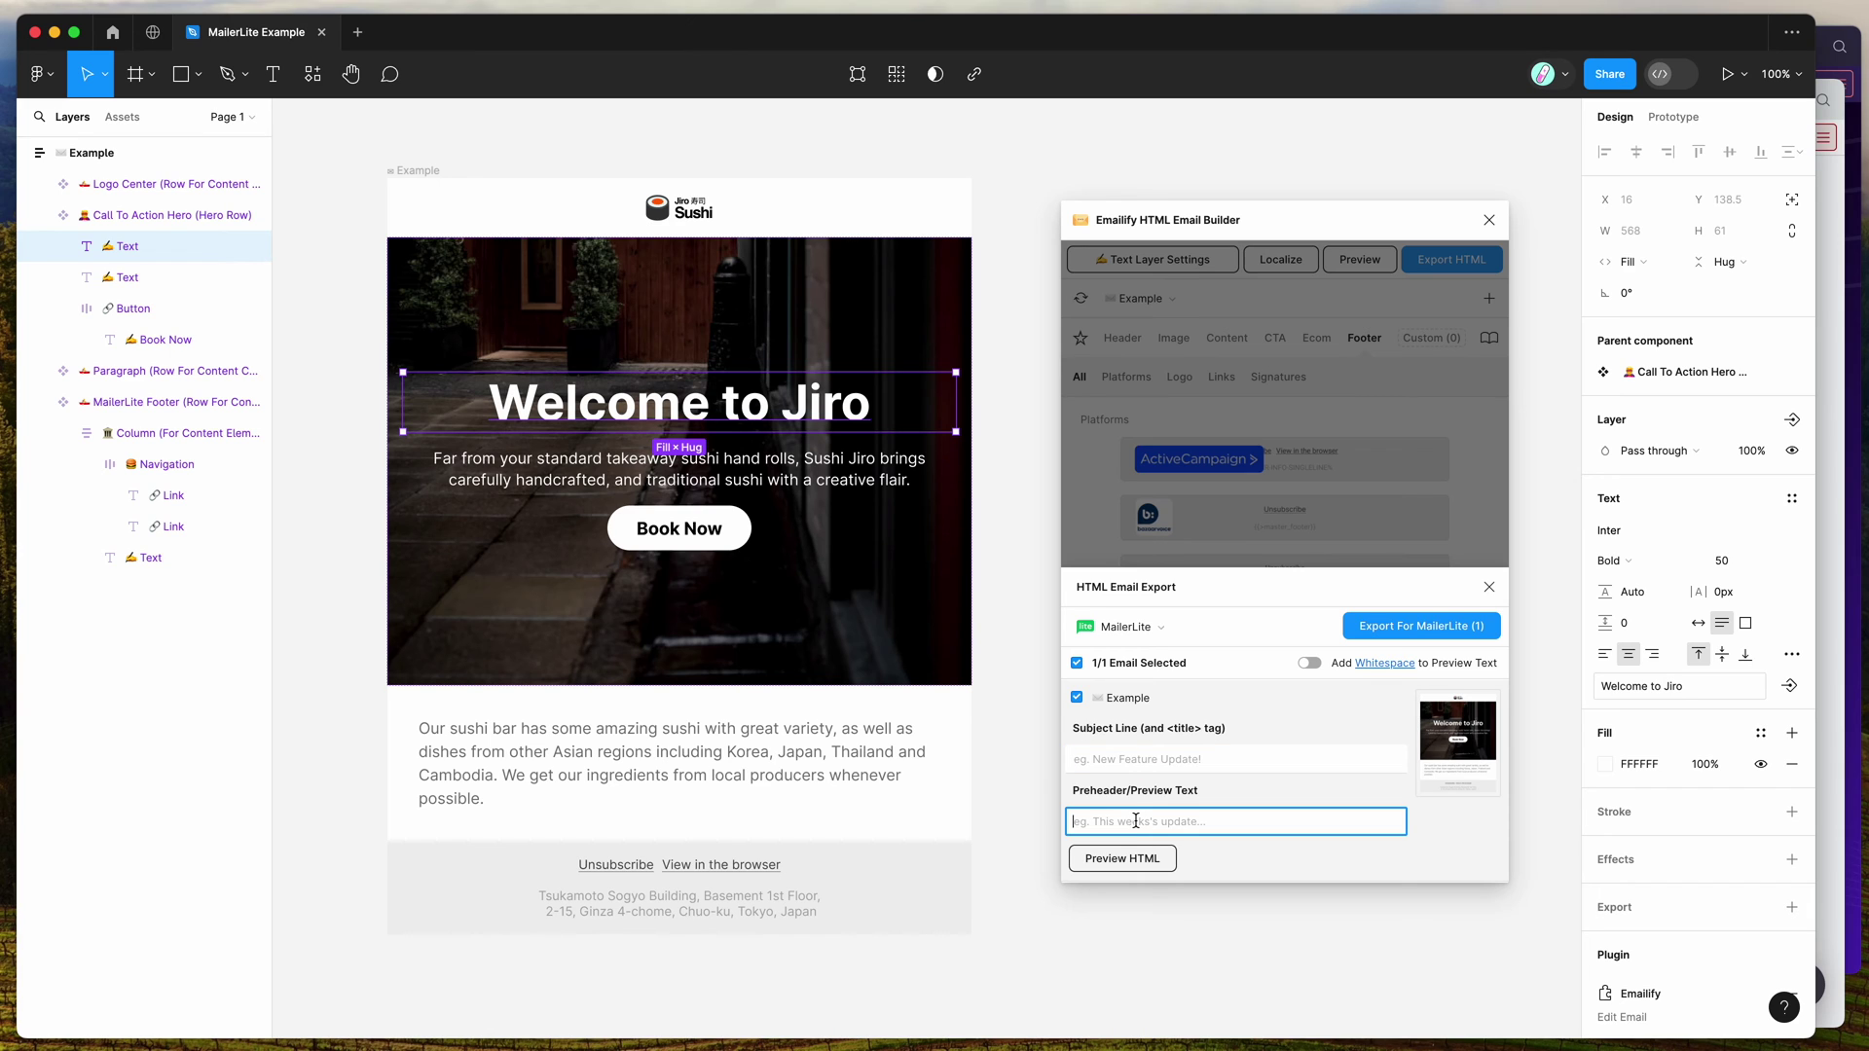
type("Preheader text")
left_click(1187, 760)
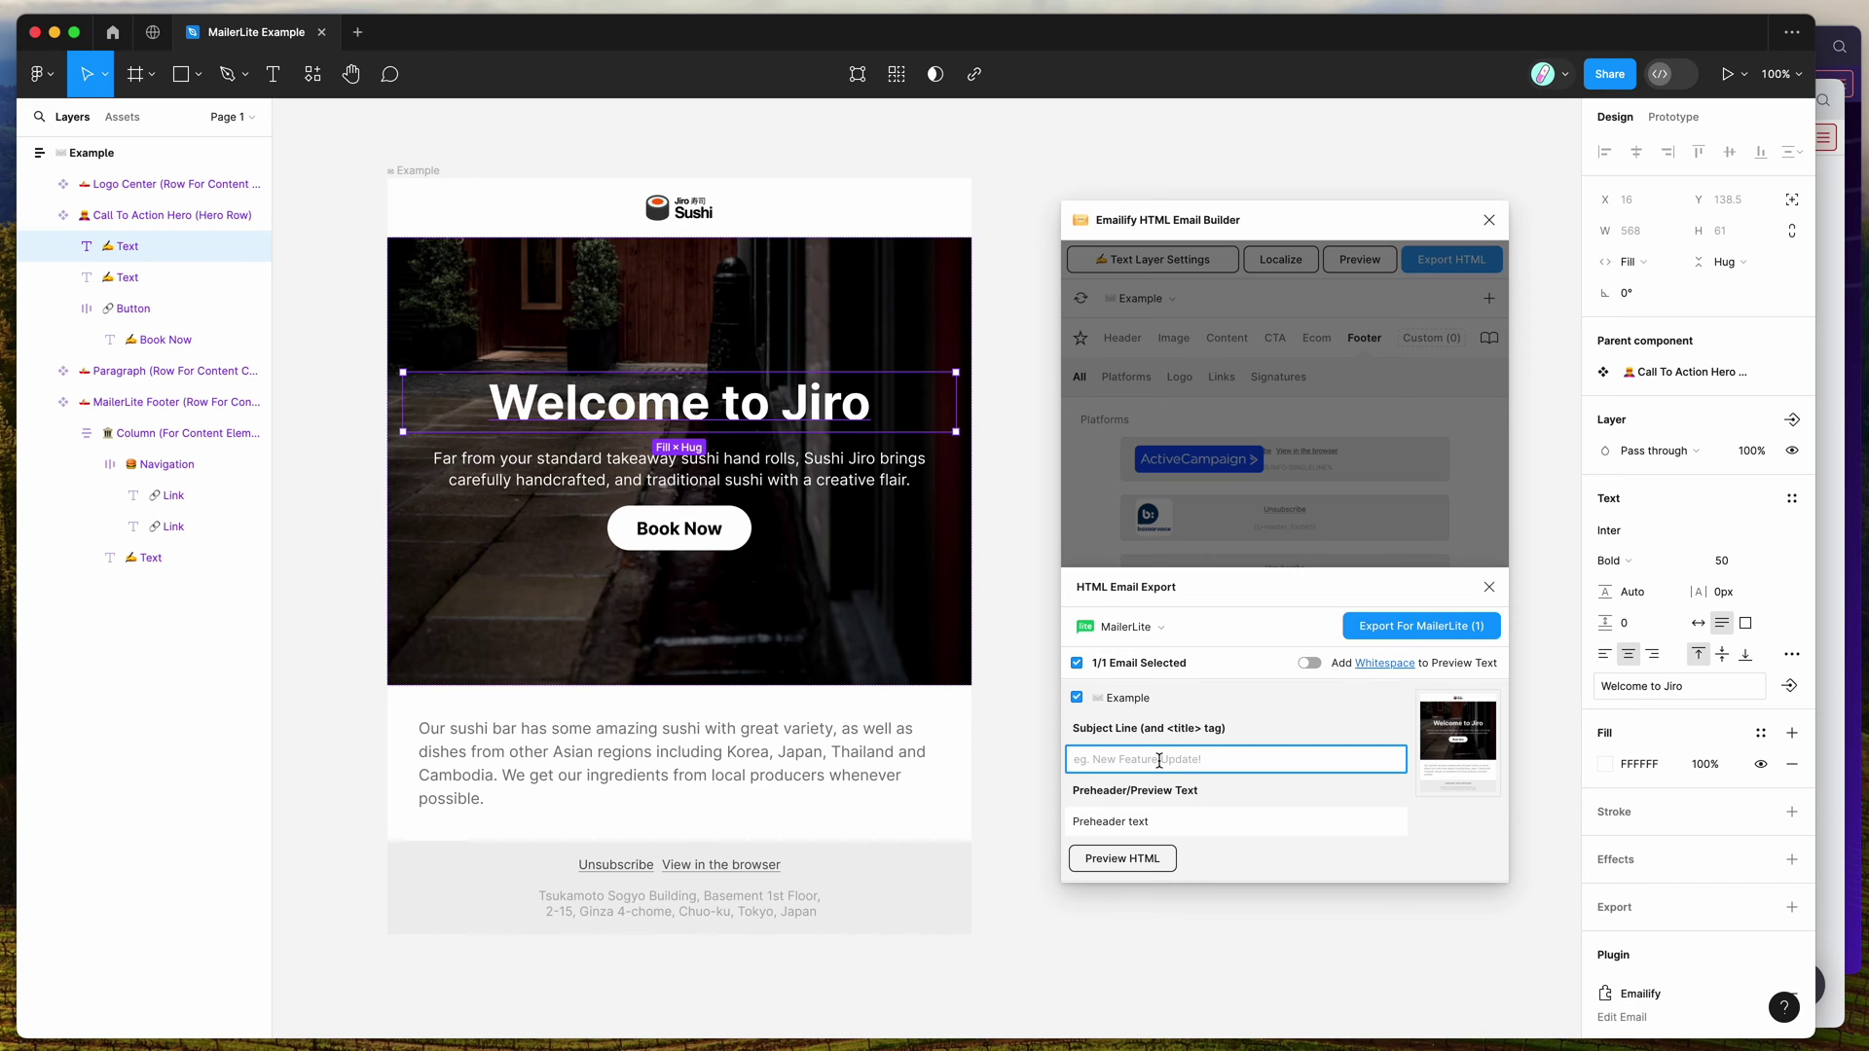
type("Subject")
left_click_drag(1168, 728, 1201, 732)
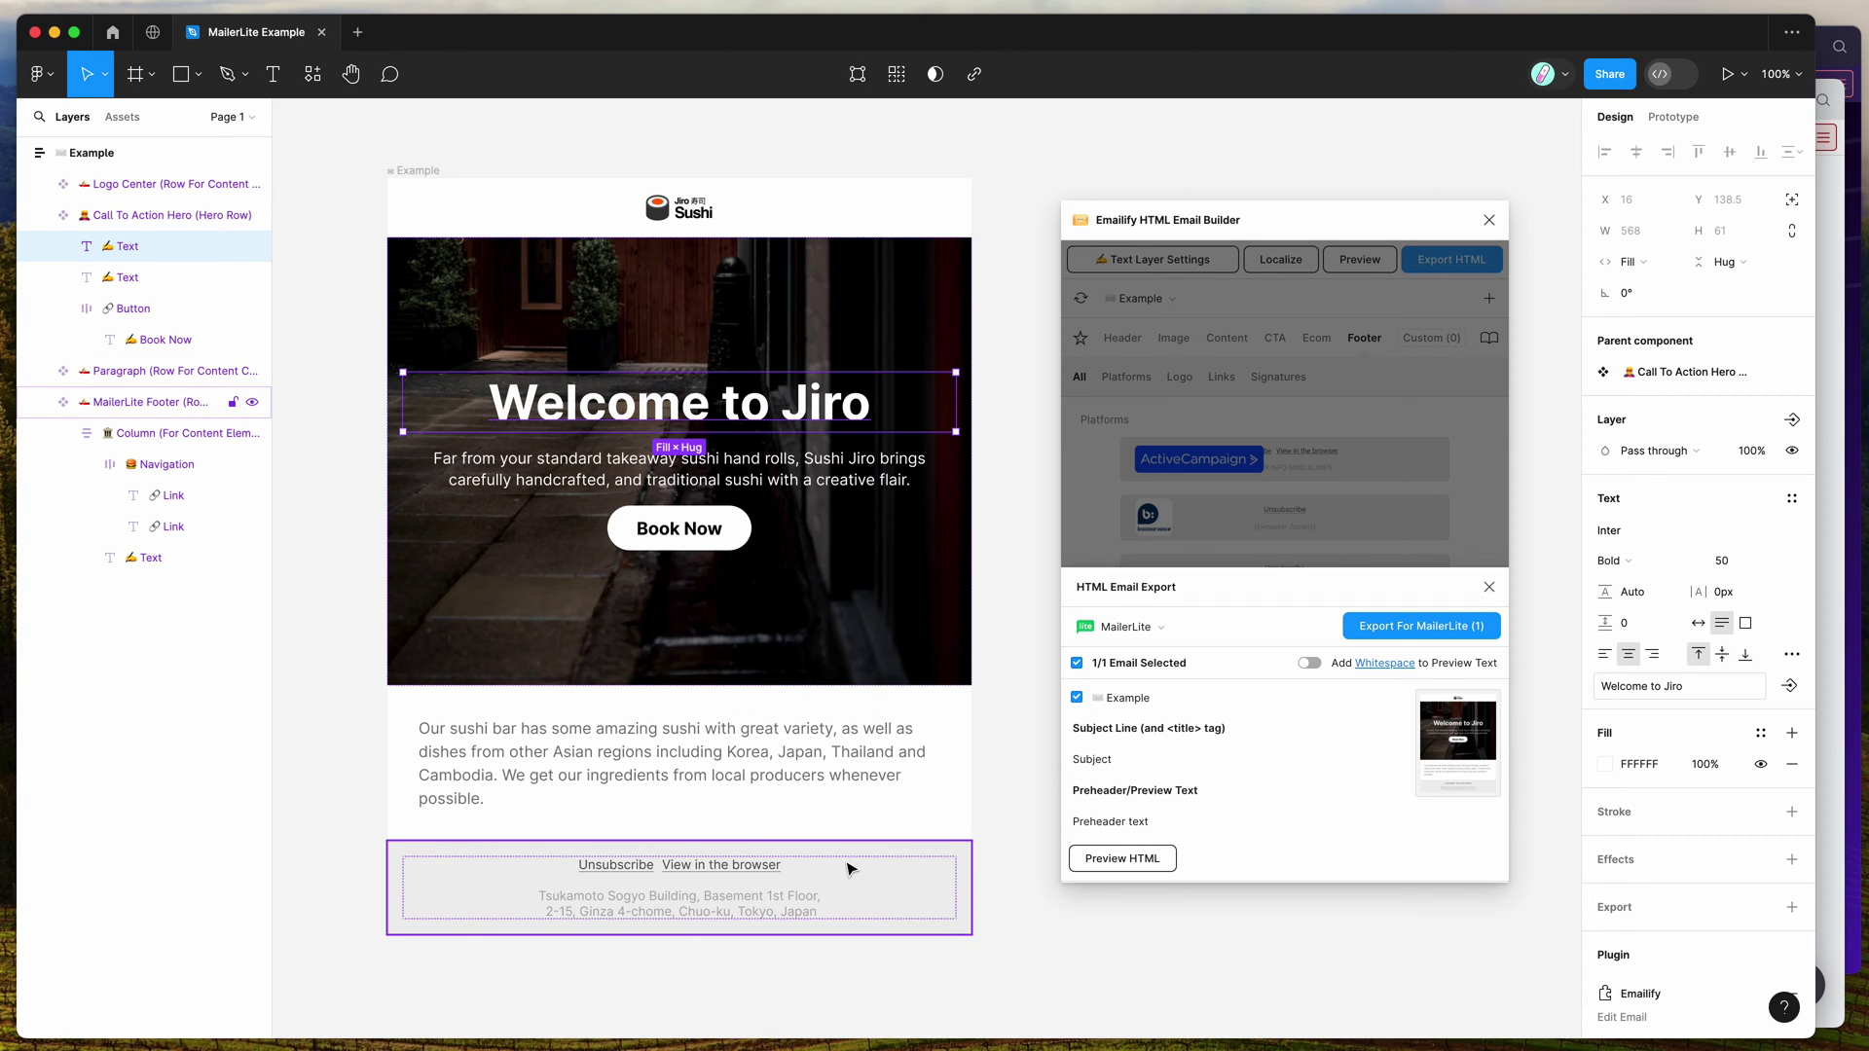
left_click(1131, 767)
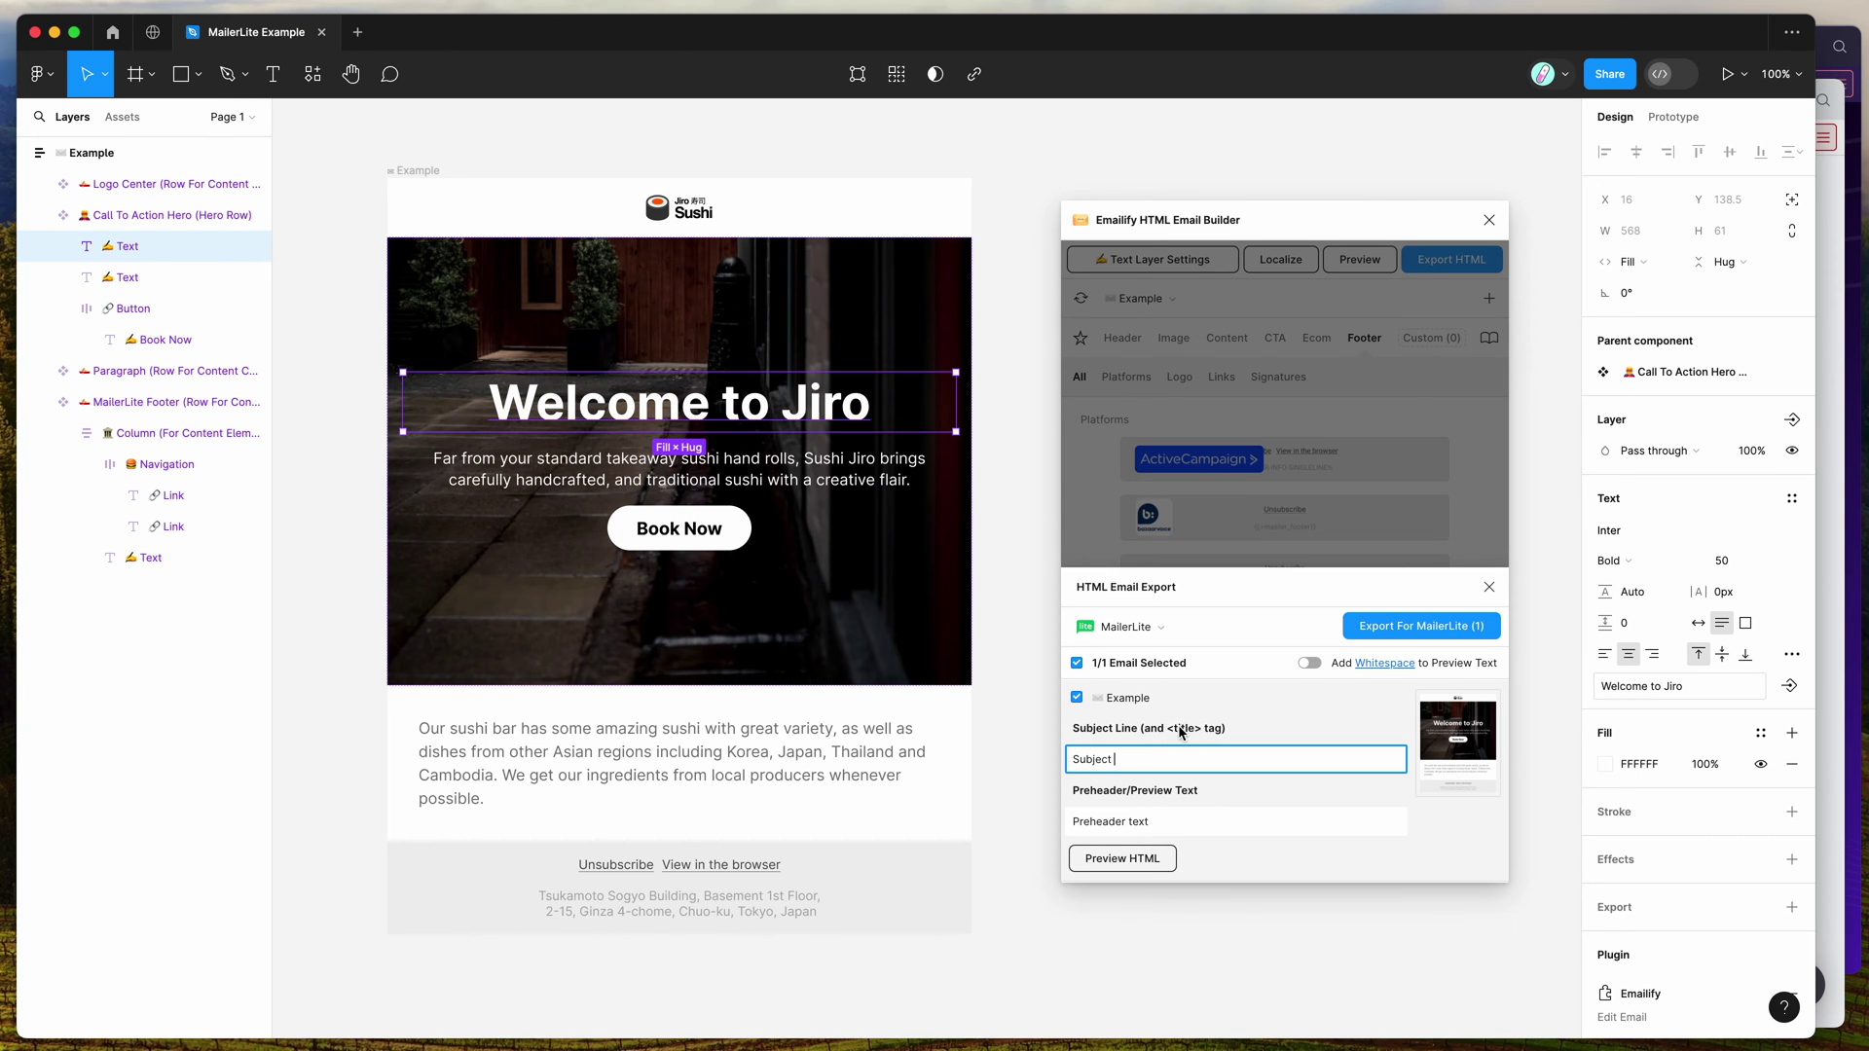
left_click(1151, 763)
key("super+a")
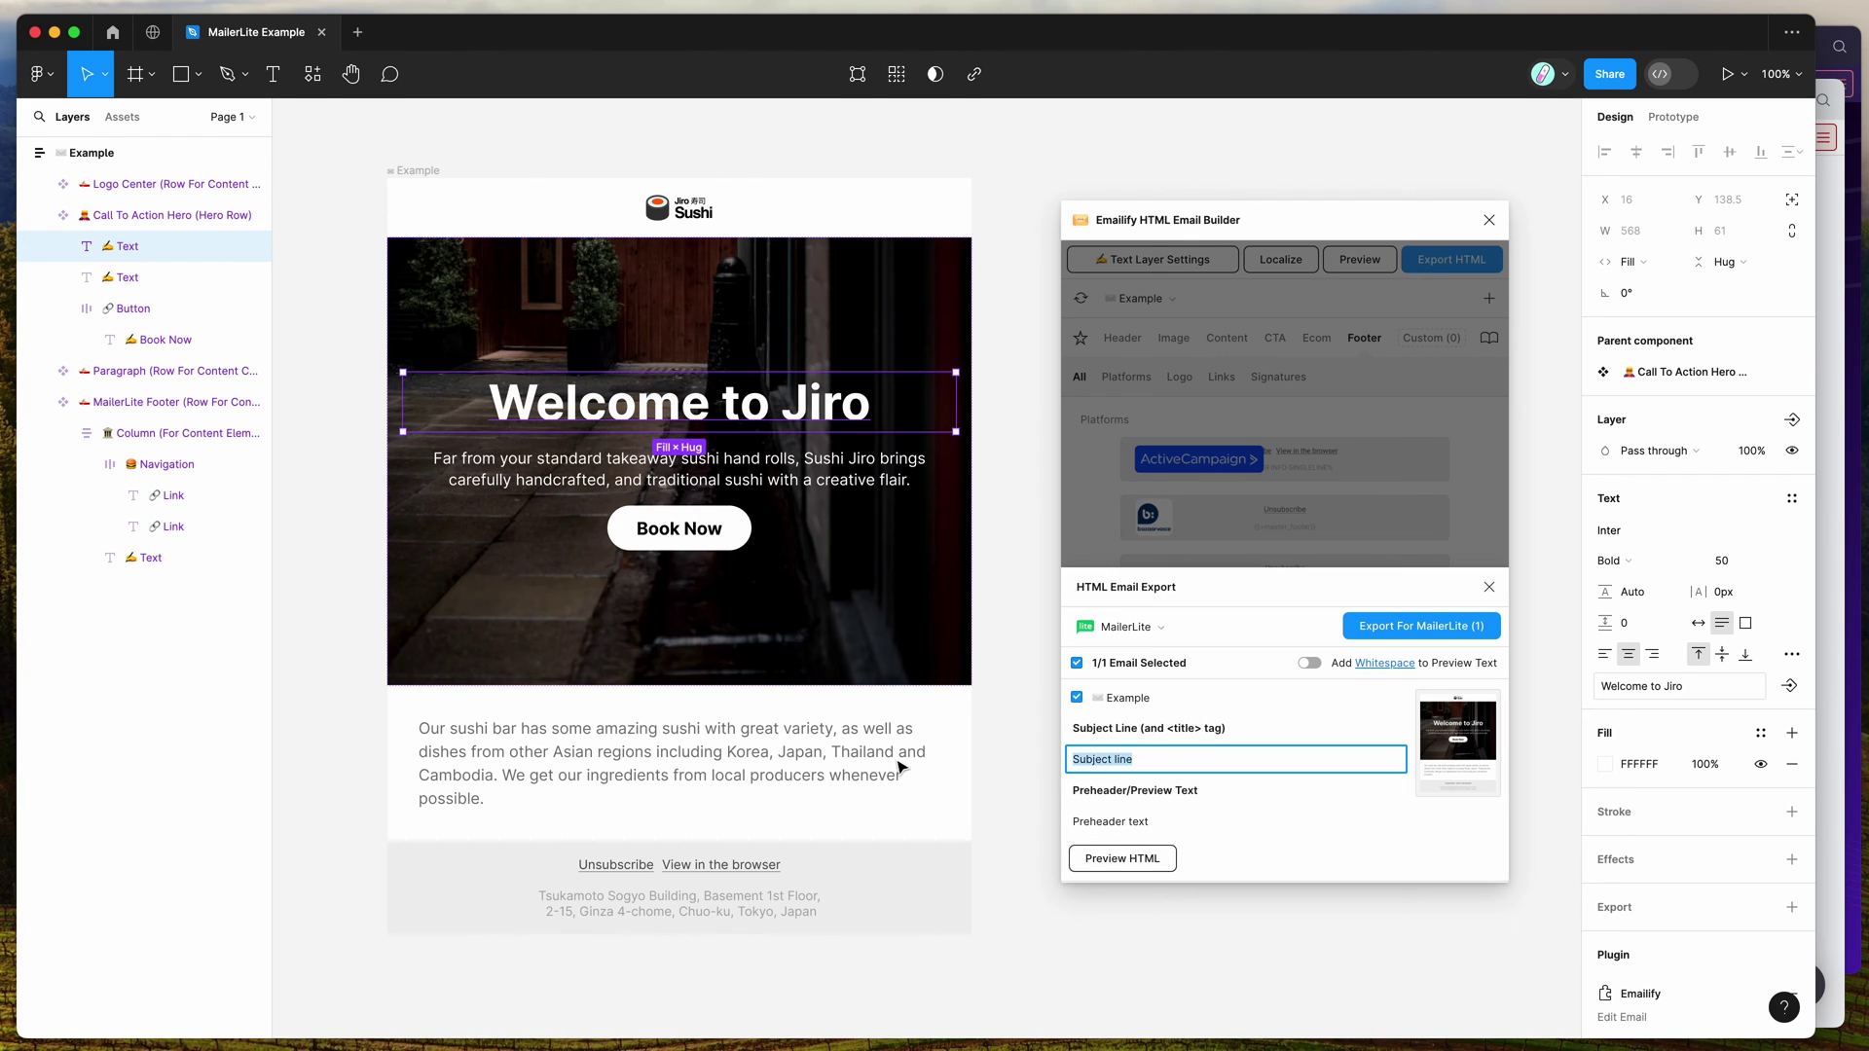
left_click(1296, 633)
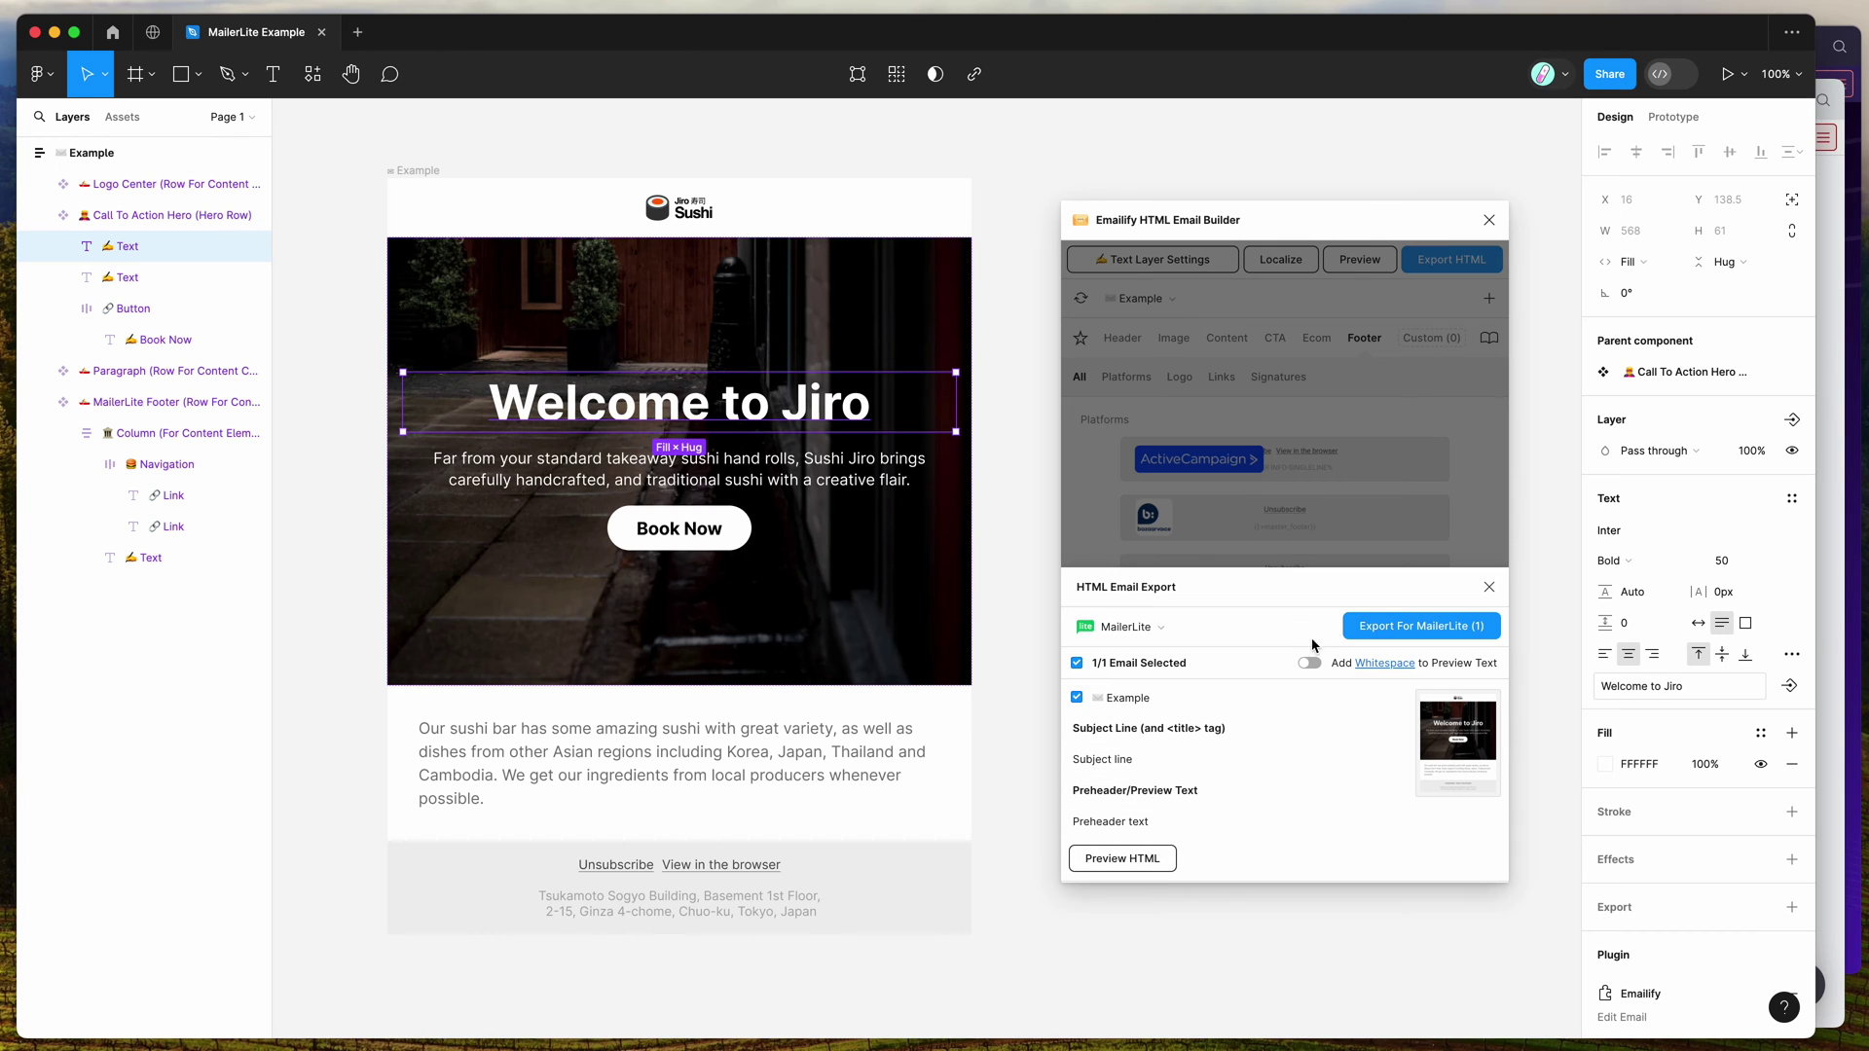
left_click(1429, 633)
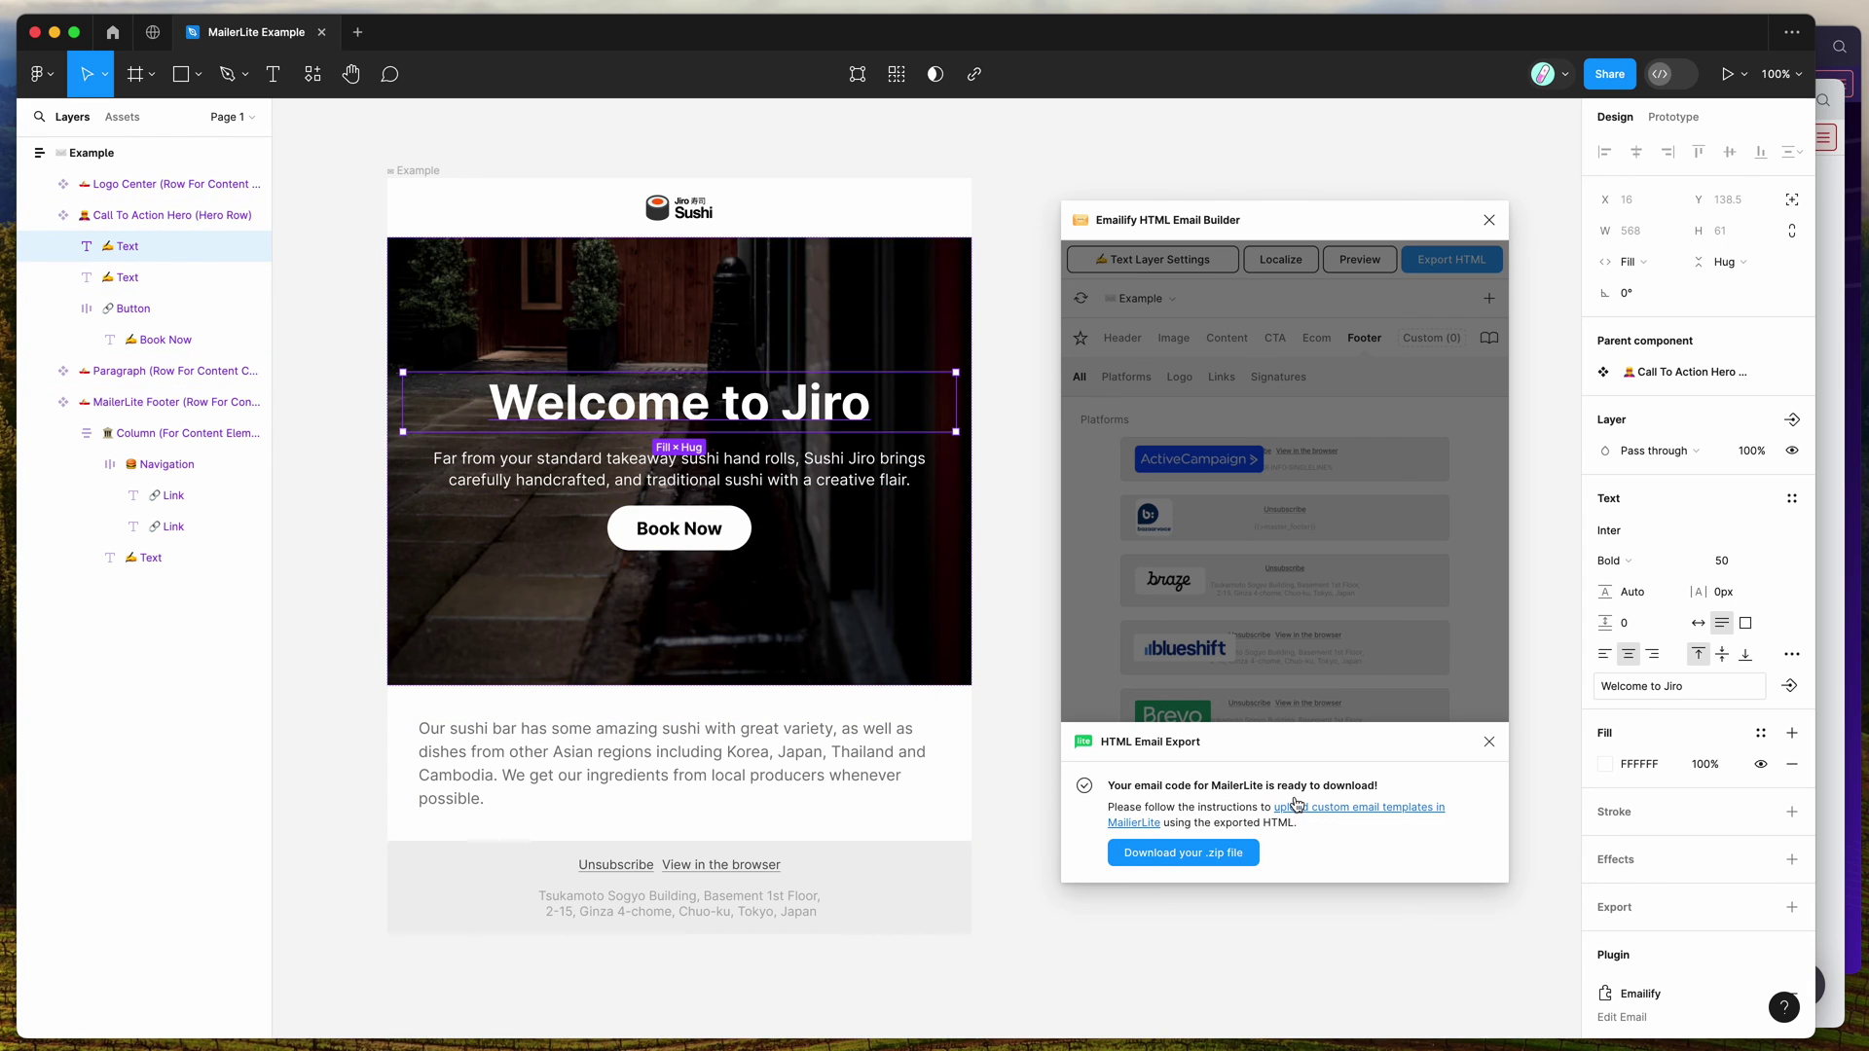
- Save the MailerLite export zip to the Desktop and bring the Brave private window forward
left_click(1200, 863)
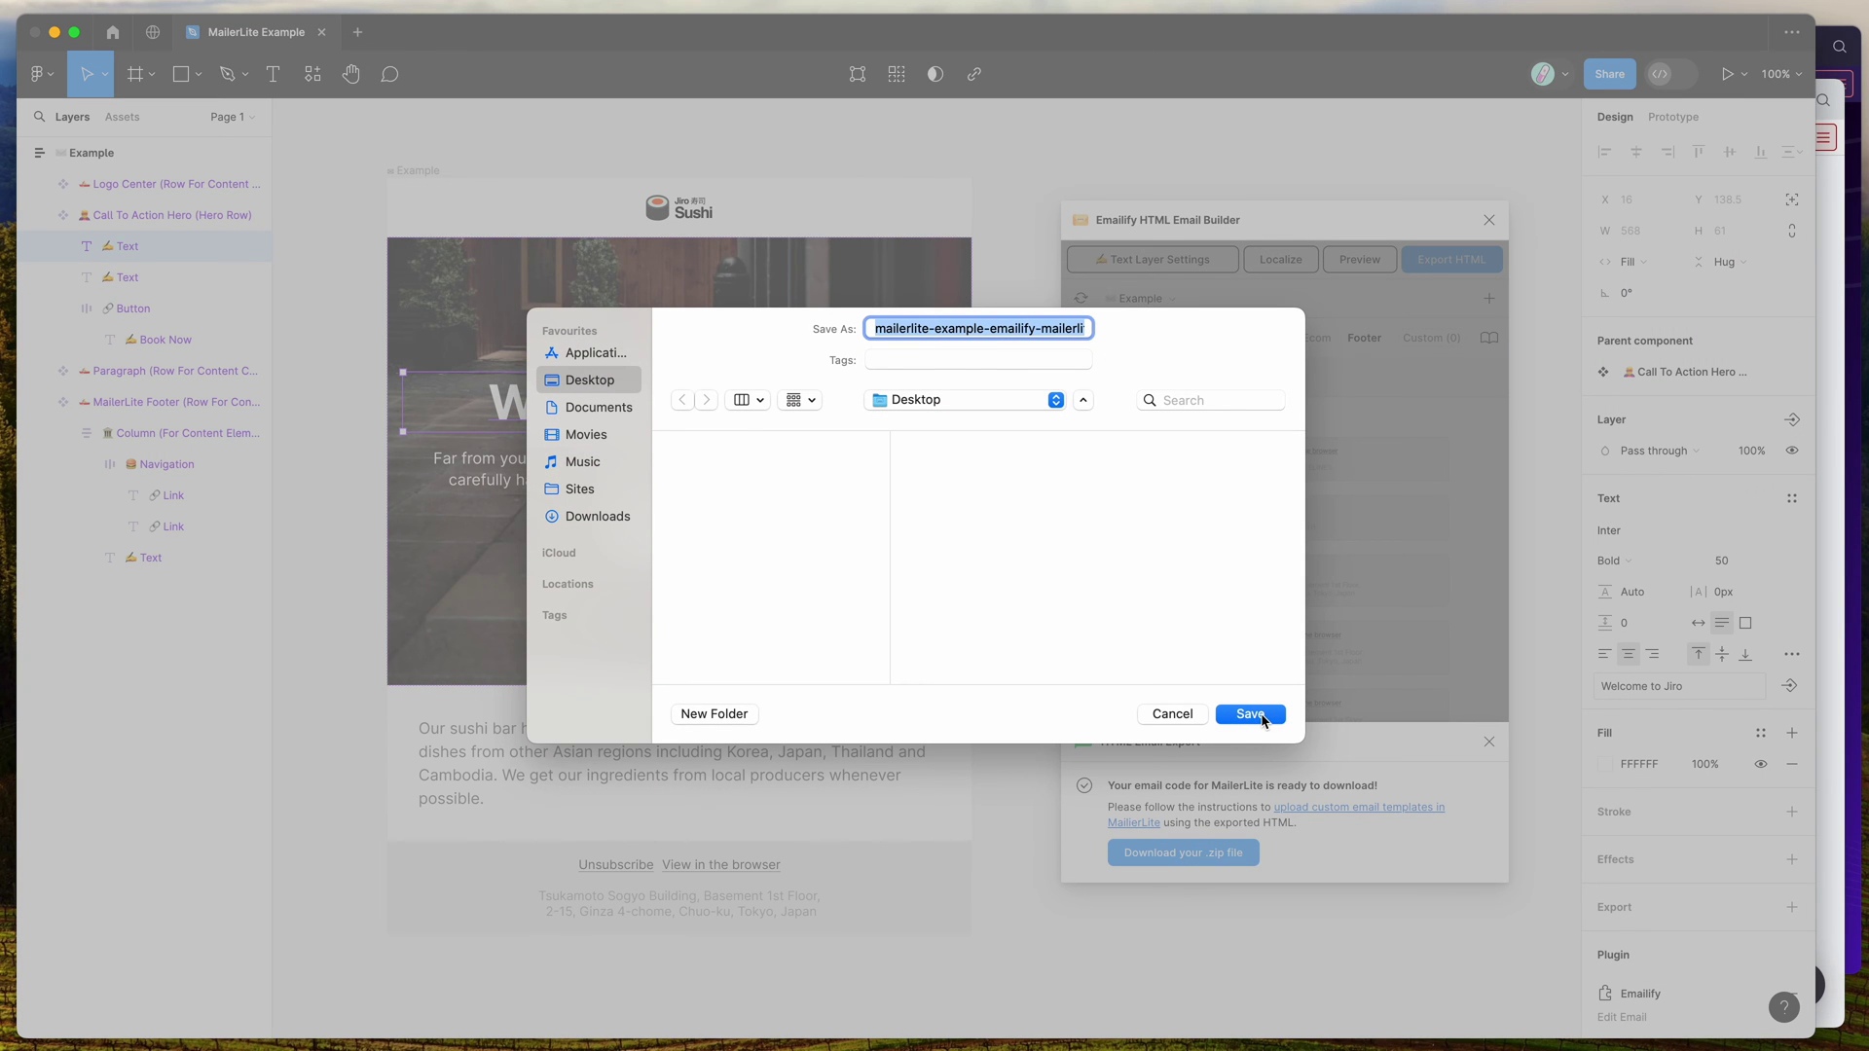
left_click(1265, 719)
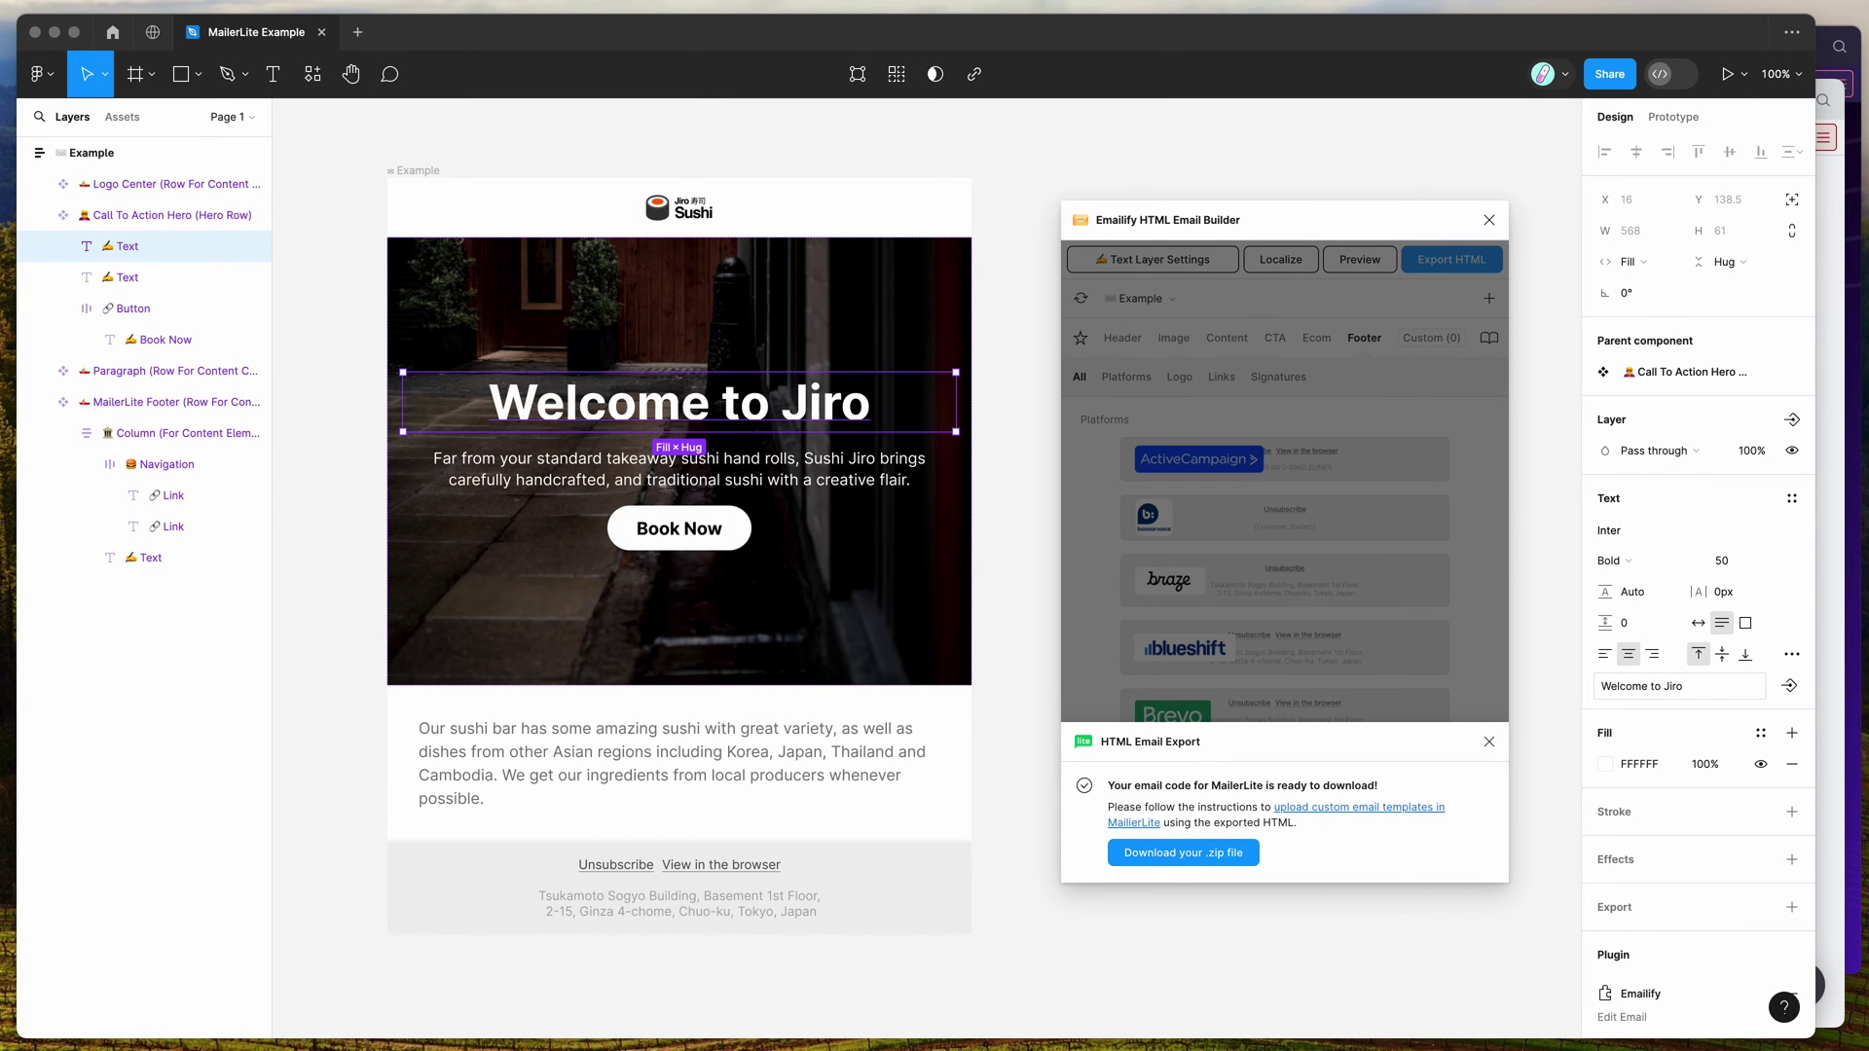
left_click_drag(992, 128, 1558, 474)
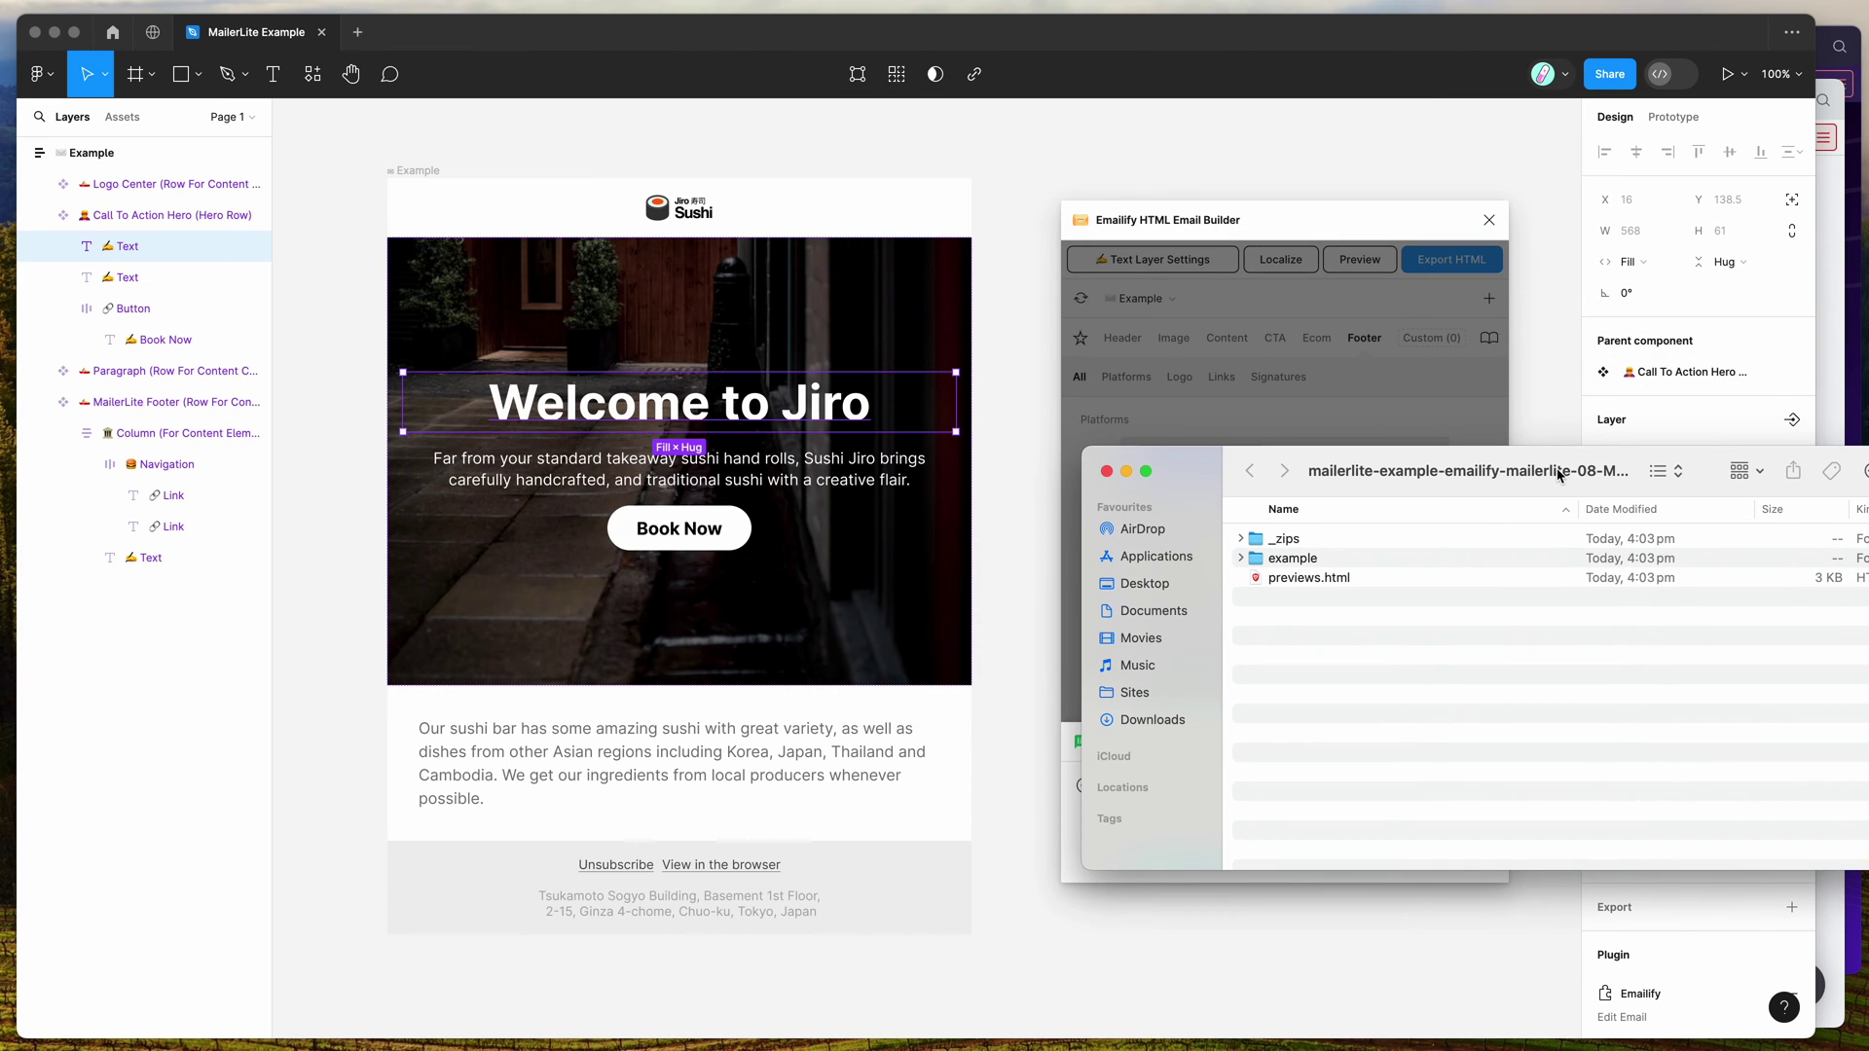
left_click(1277, 584)
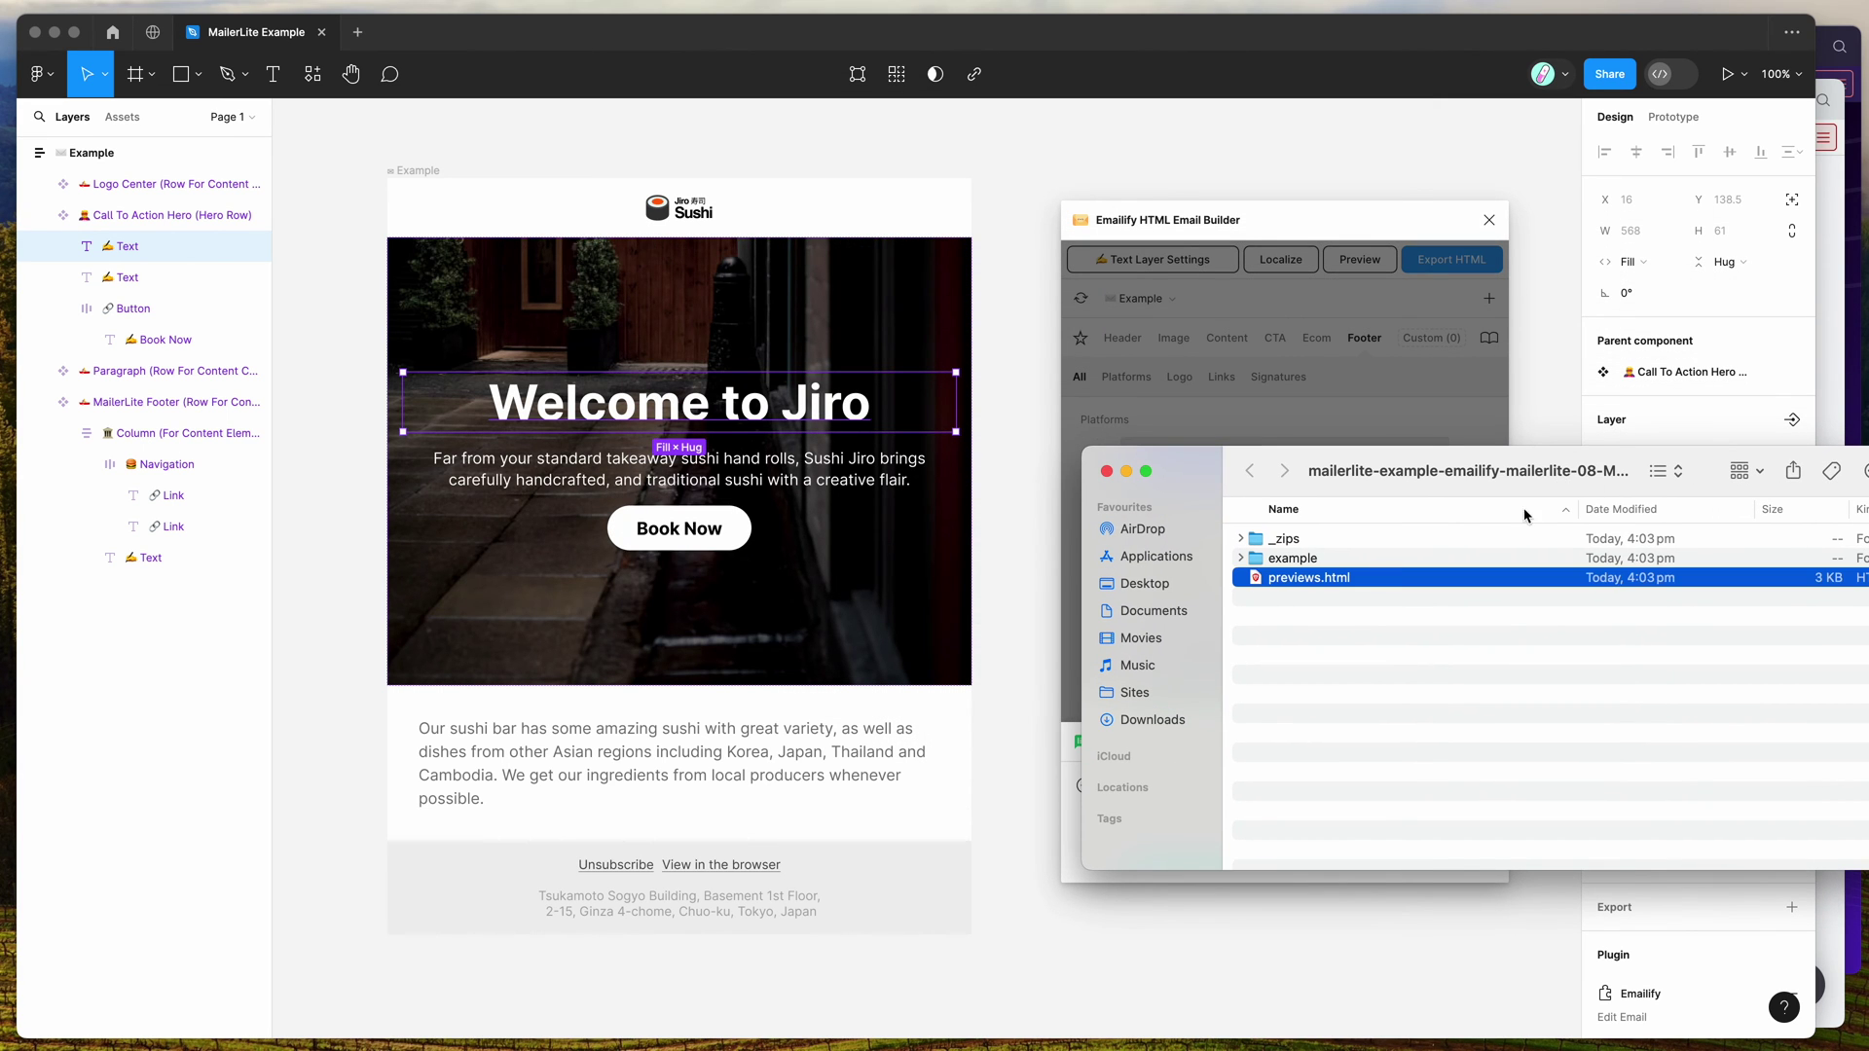
left_click(1856, 404)
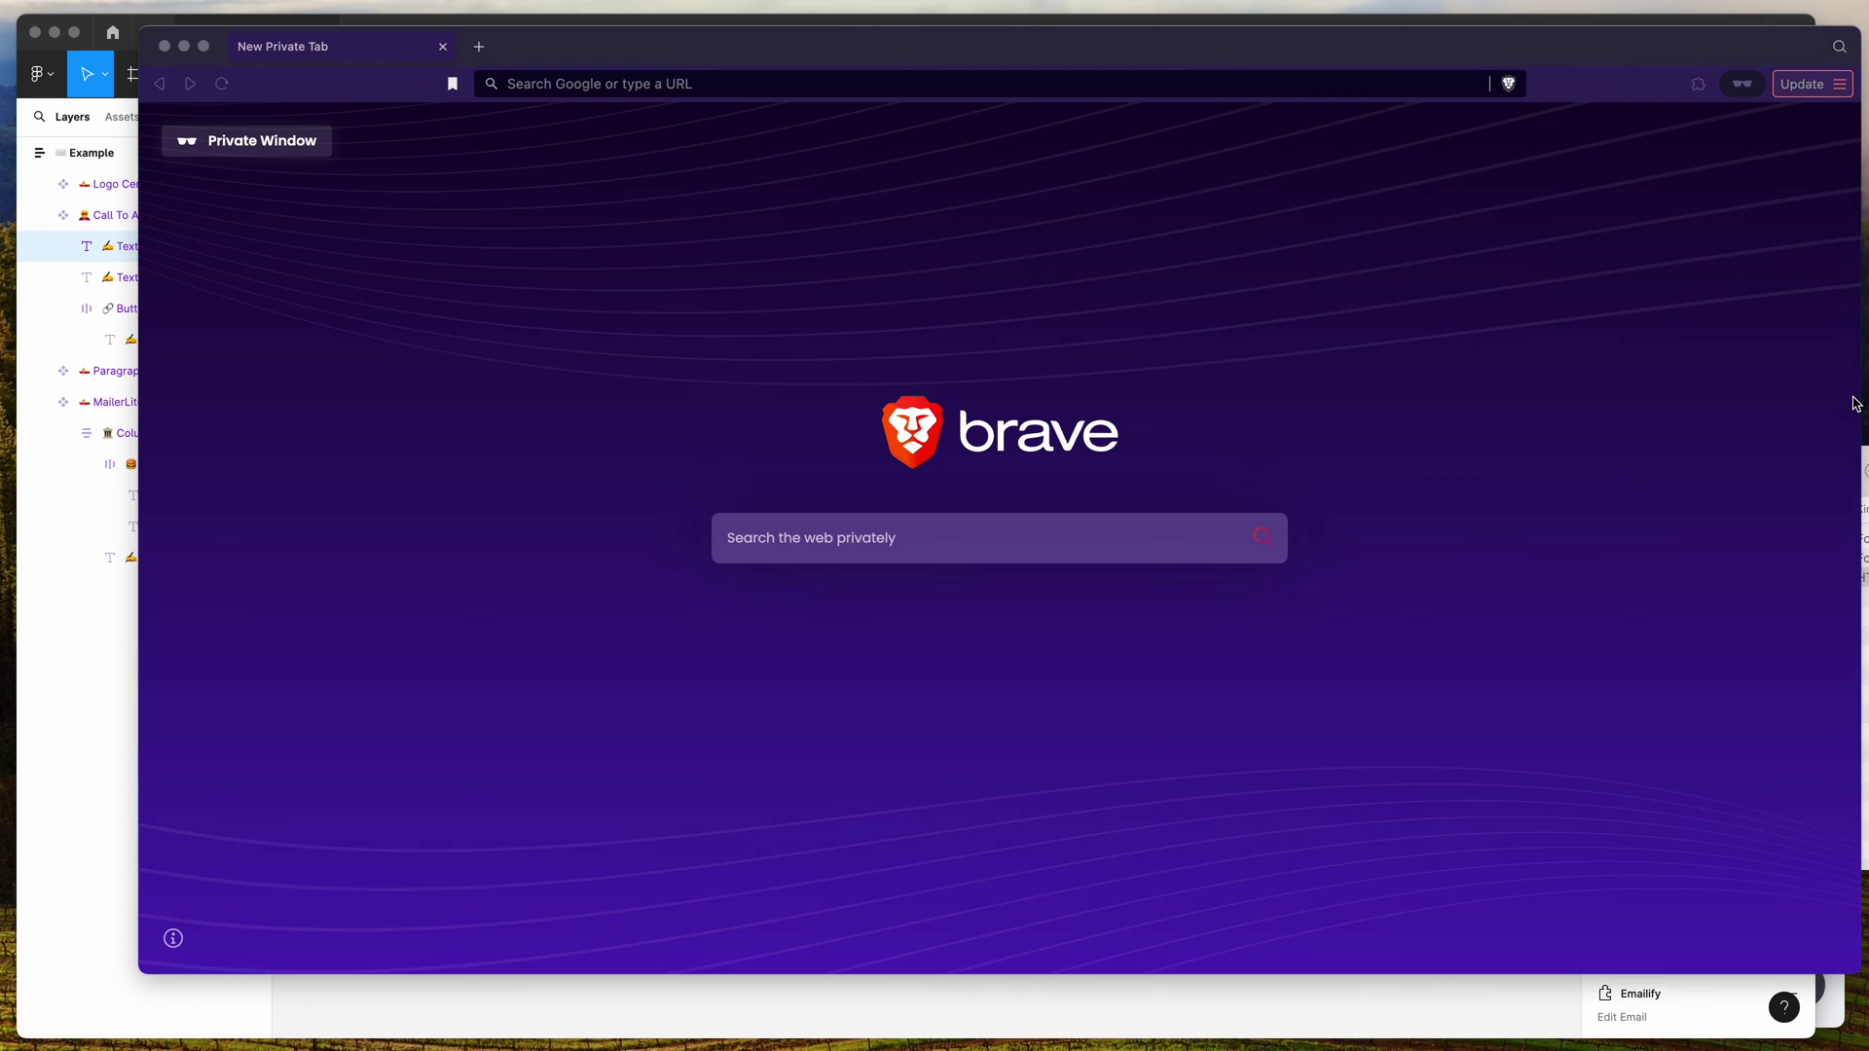
- Open previews.html in Brave and inspect the email at 600px and 320px widths
left_click_drag(1507, 481, 1783, 410)
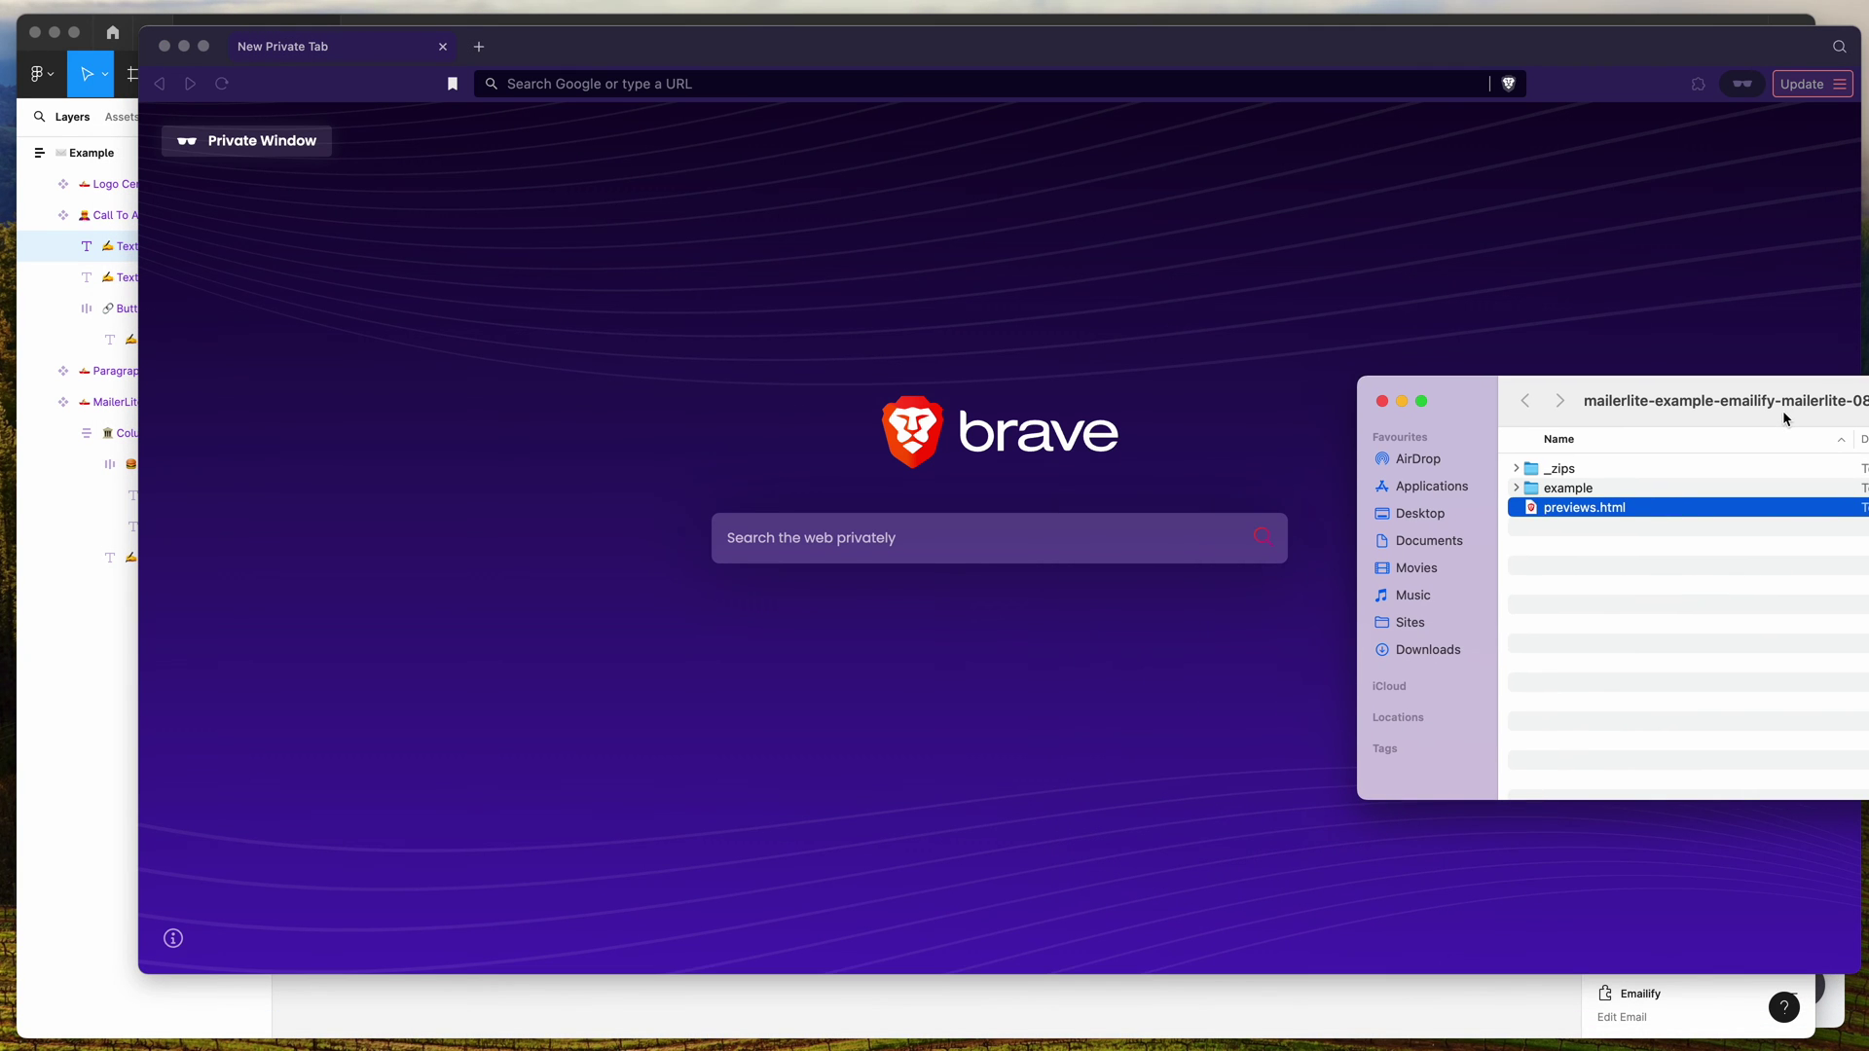
left_click_drag(1579, 510, 1113, 416)
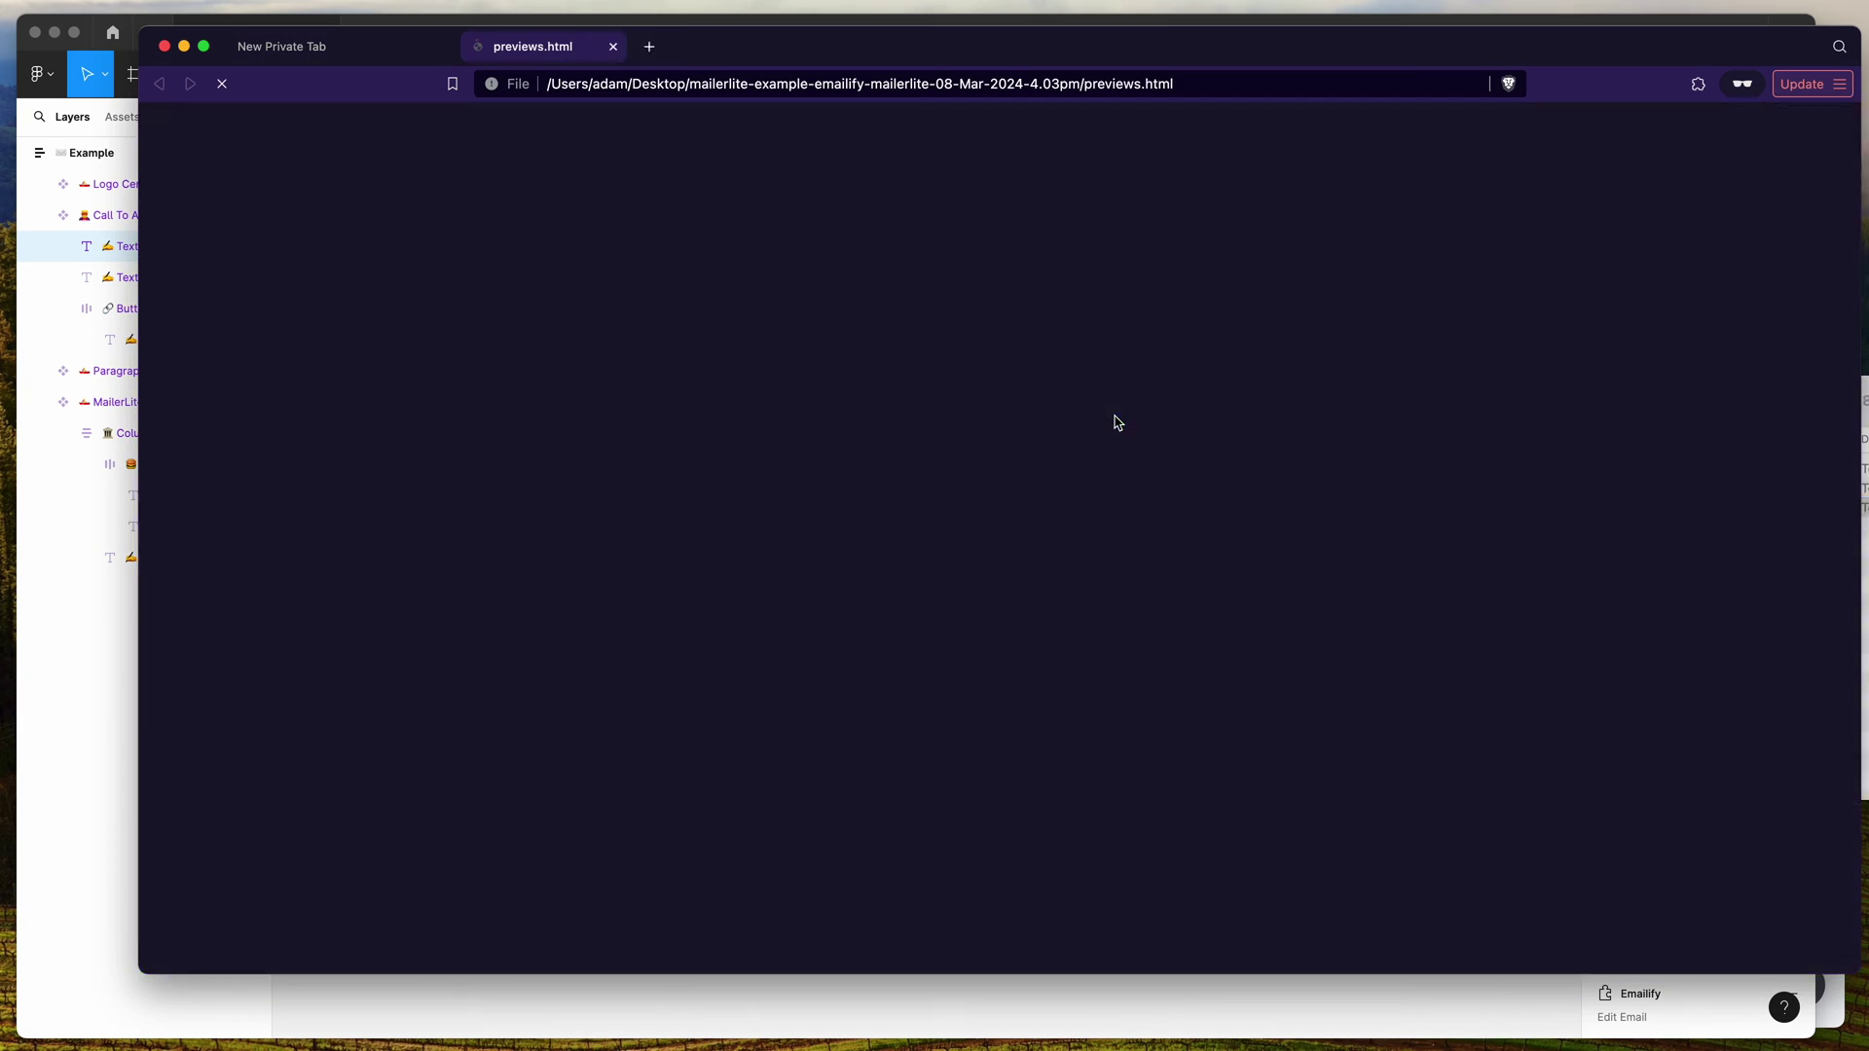
left_click_drag(488, 166, 636, 218)
left_click(636, 218)
scroll(1200, 421, "down", 3)
scroll(1200, 421, "up", 2)
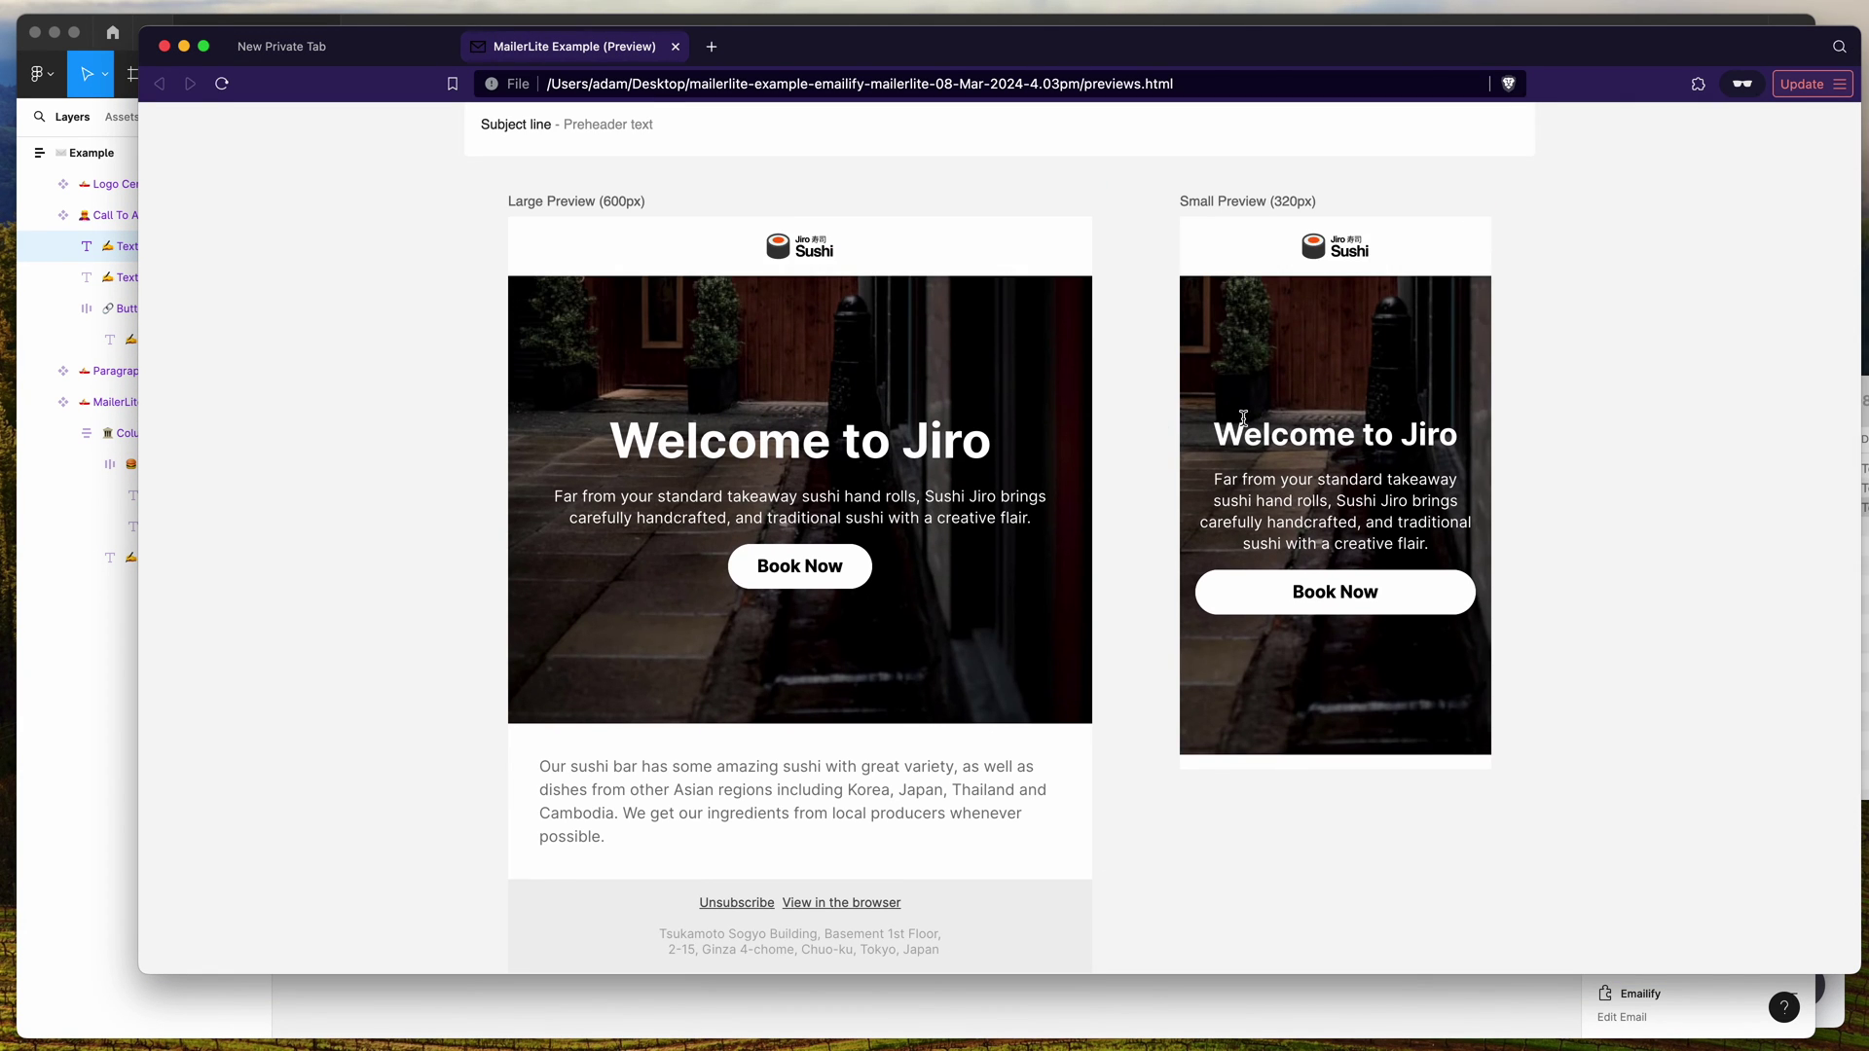
scroll(1199, 421, "down", 1)
left_click_drag(1244, 349, 1384, 491)
left_click(1384, 491)
left_click_drag(785, 456, 951, 502)
left_click(951, 503)
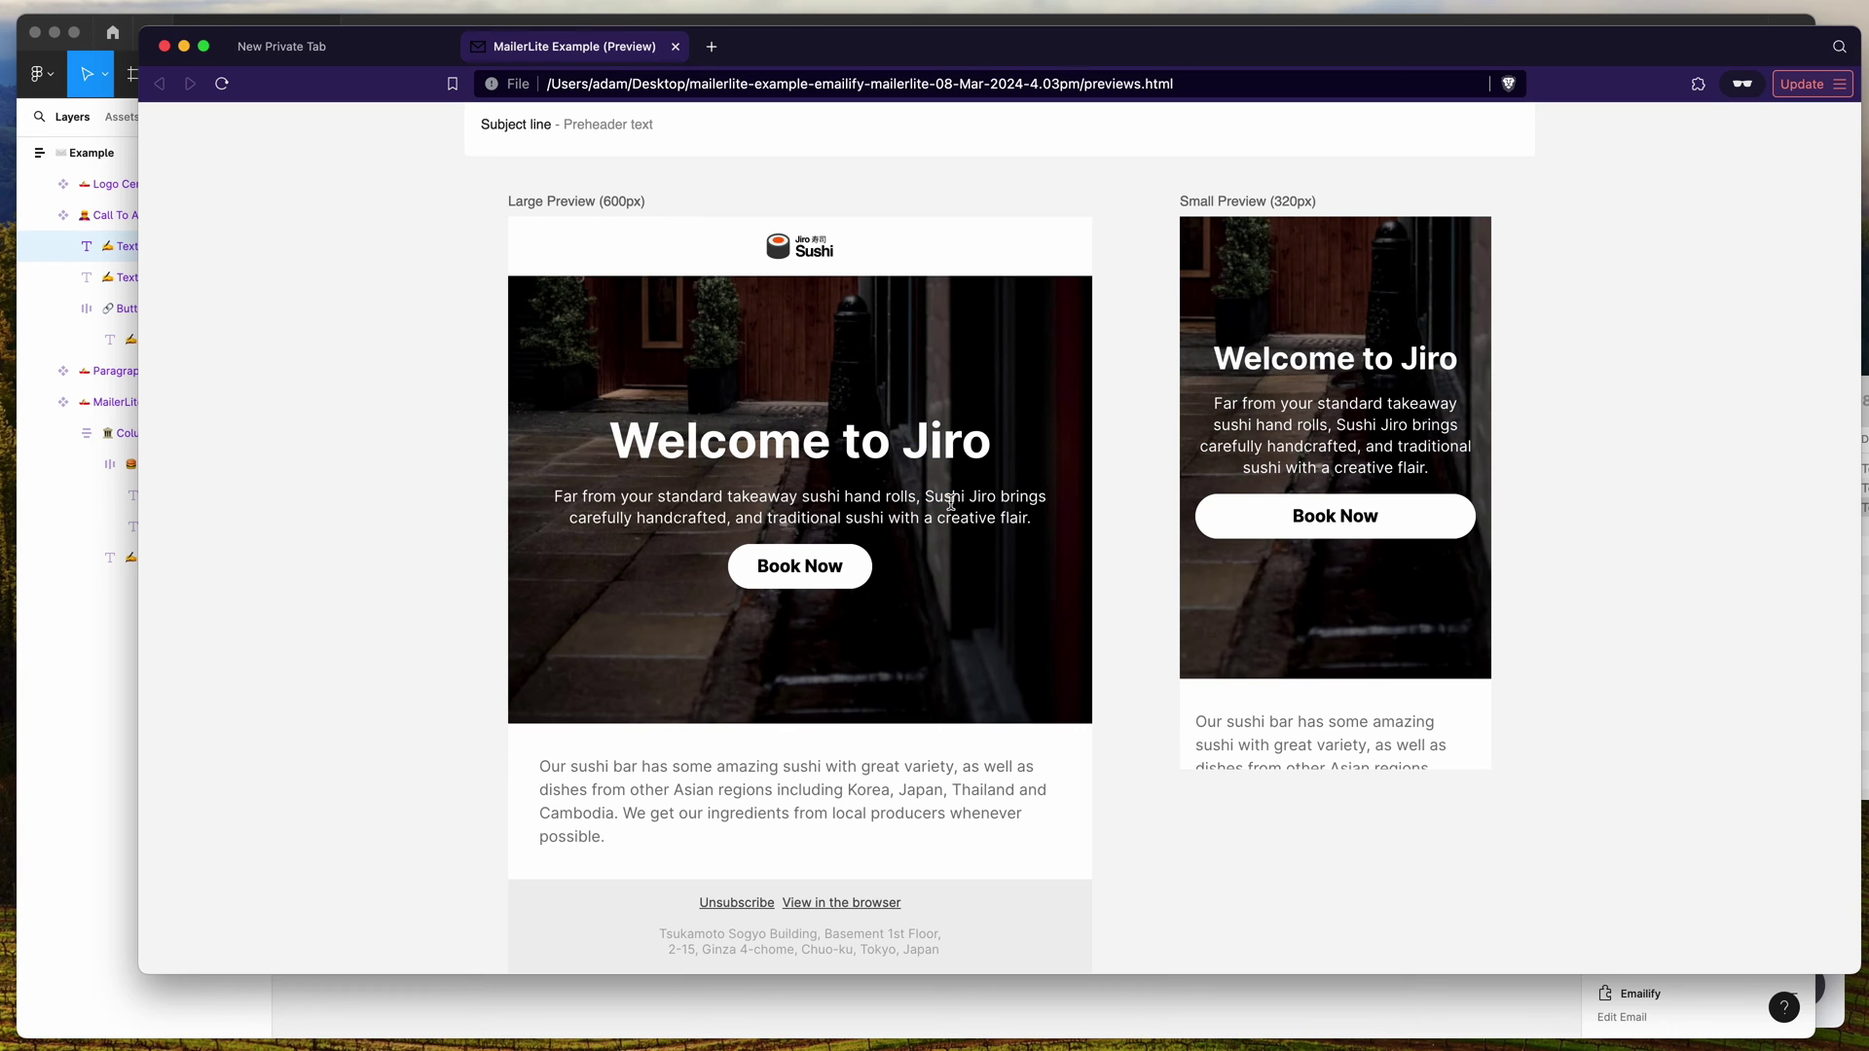
- Expand the example folder in Finder to reveal its index.html file
key("super+Tab")
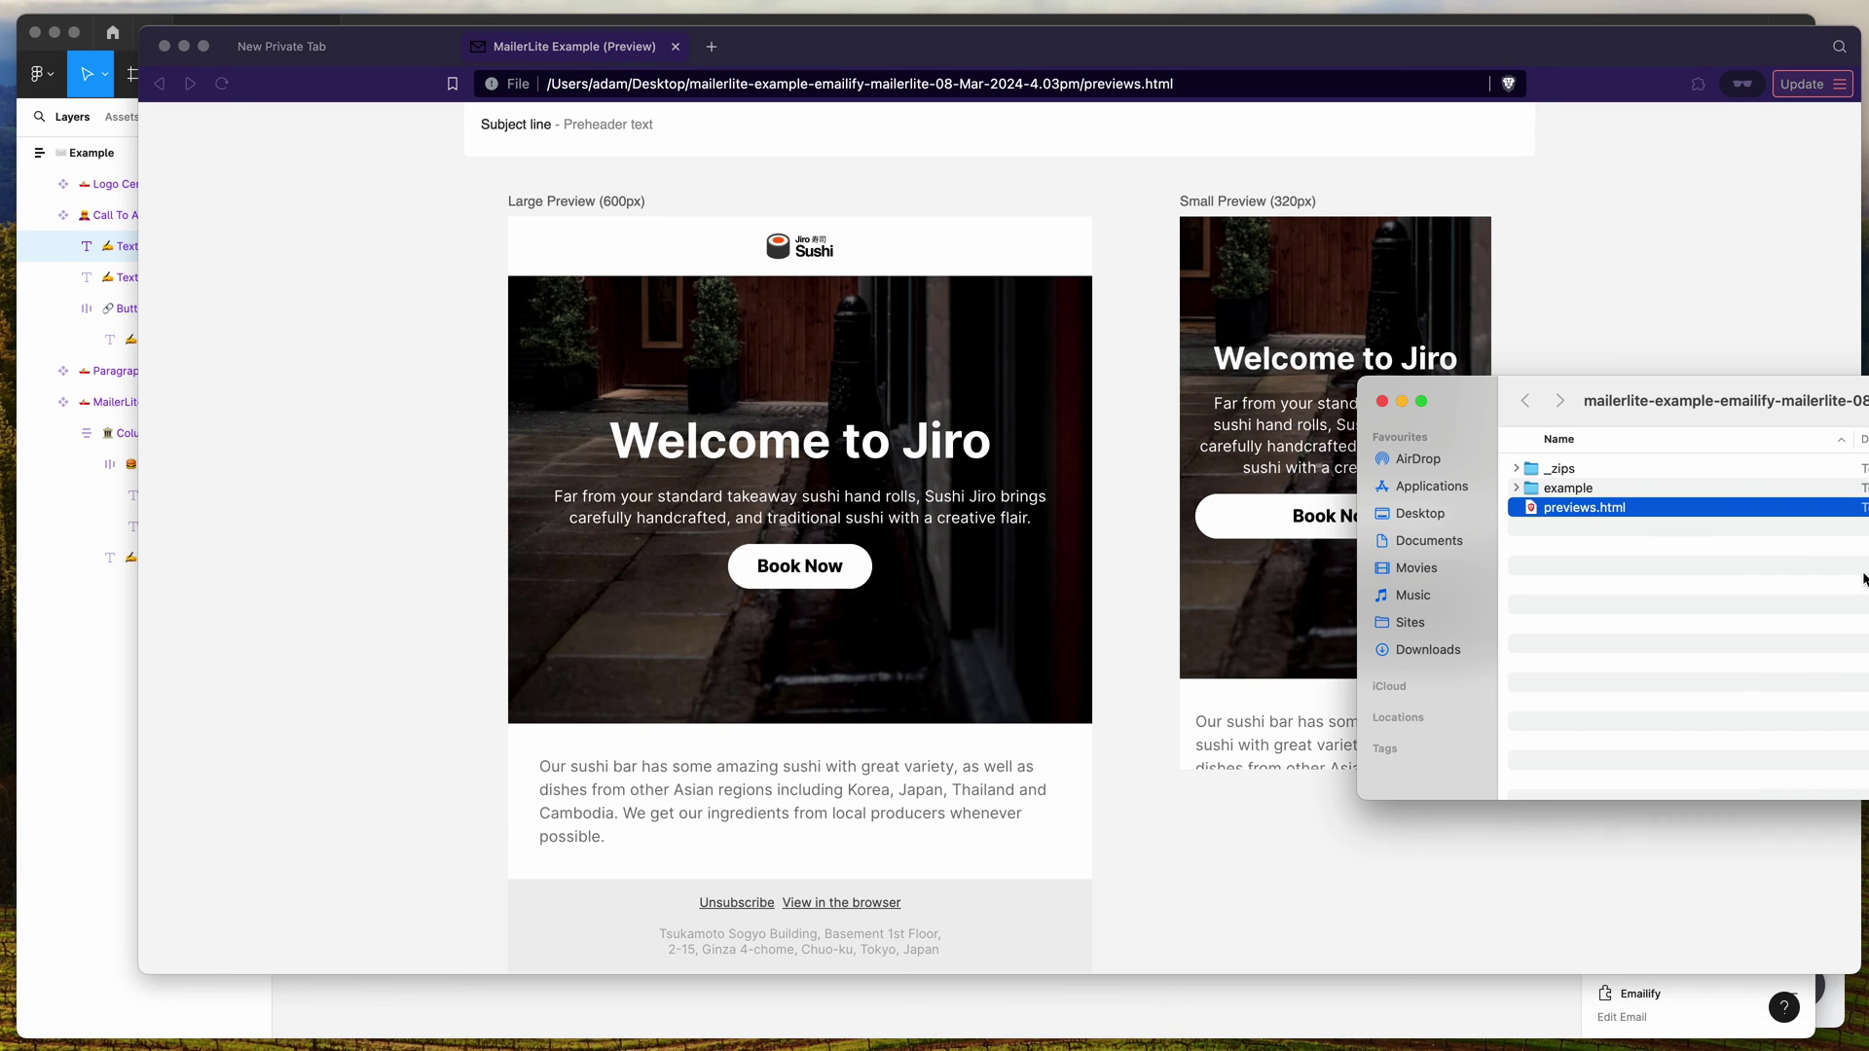
left_click(1516, 489)
left_click(1587, 528)
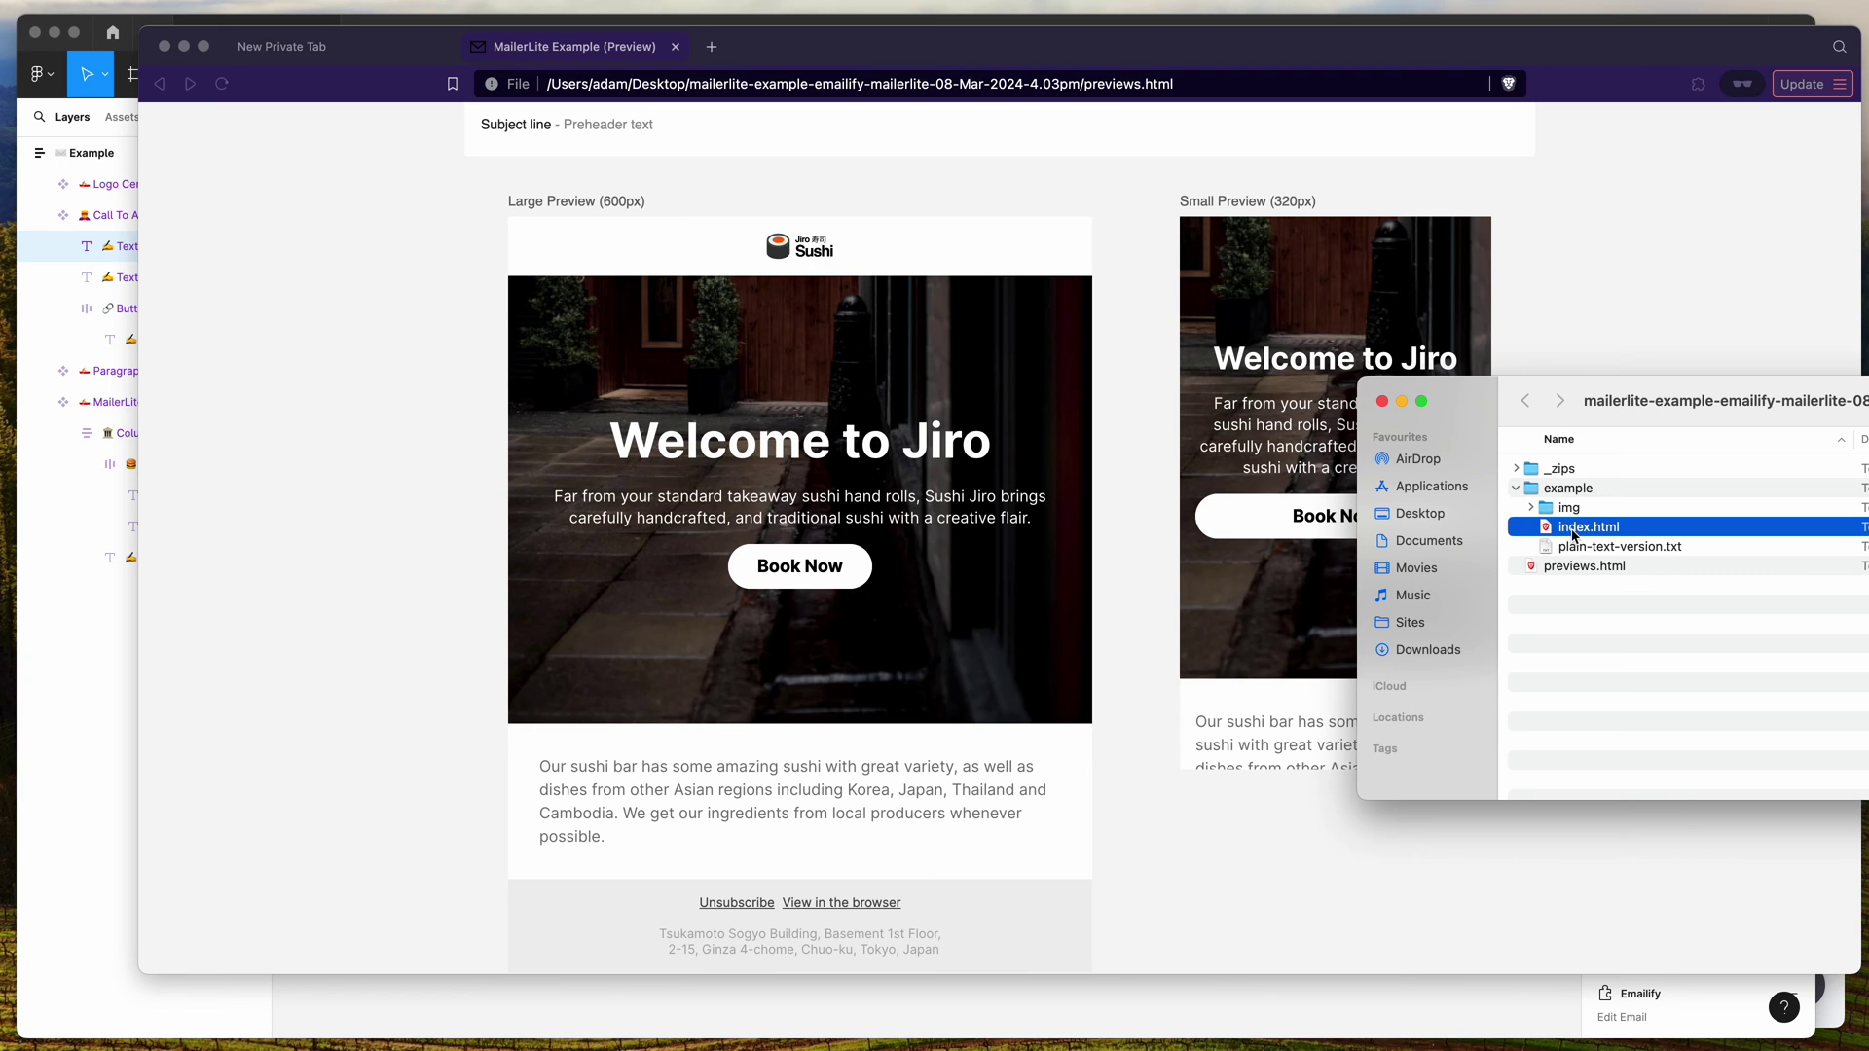
left_click(1561, 495)
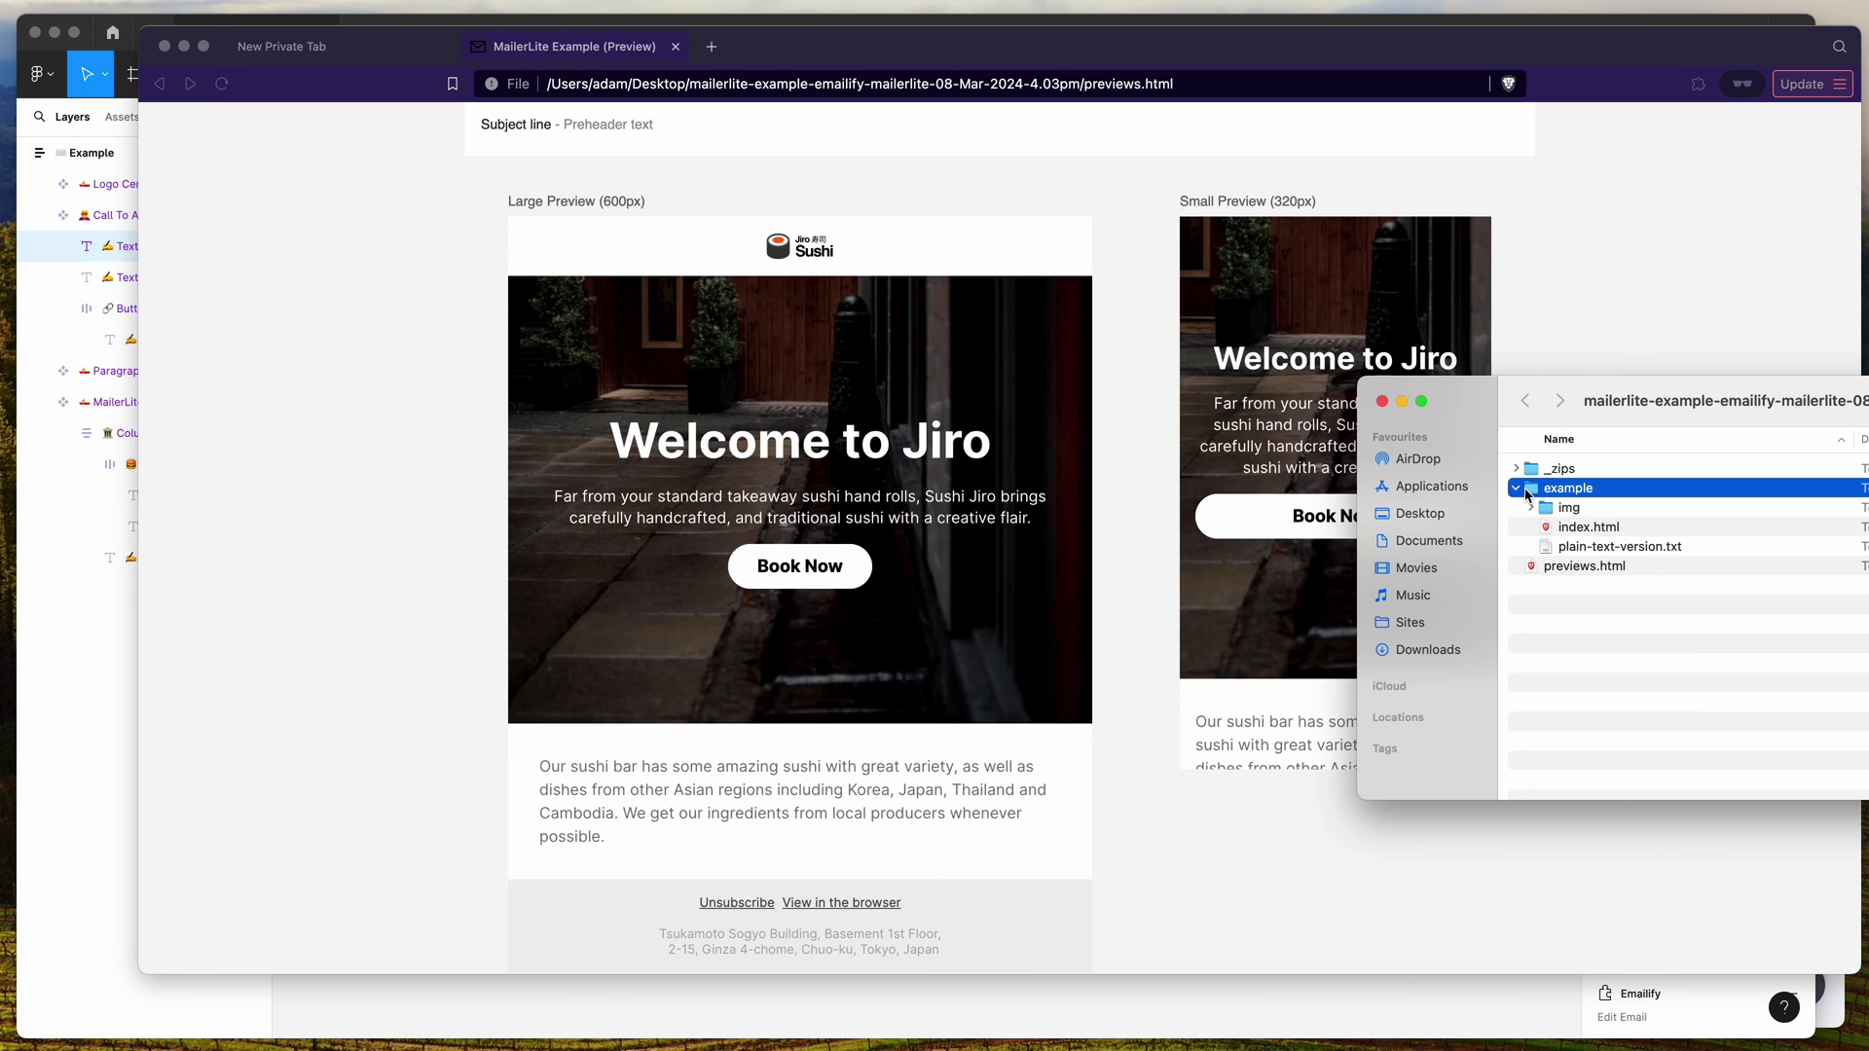
left_click(1232, 986)
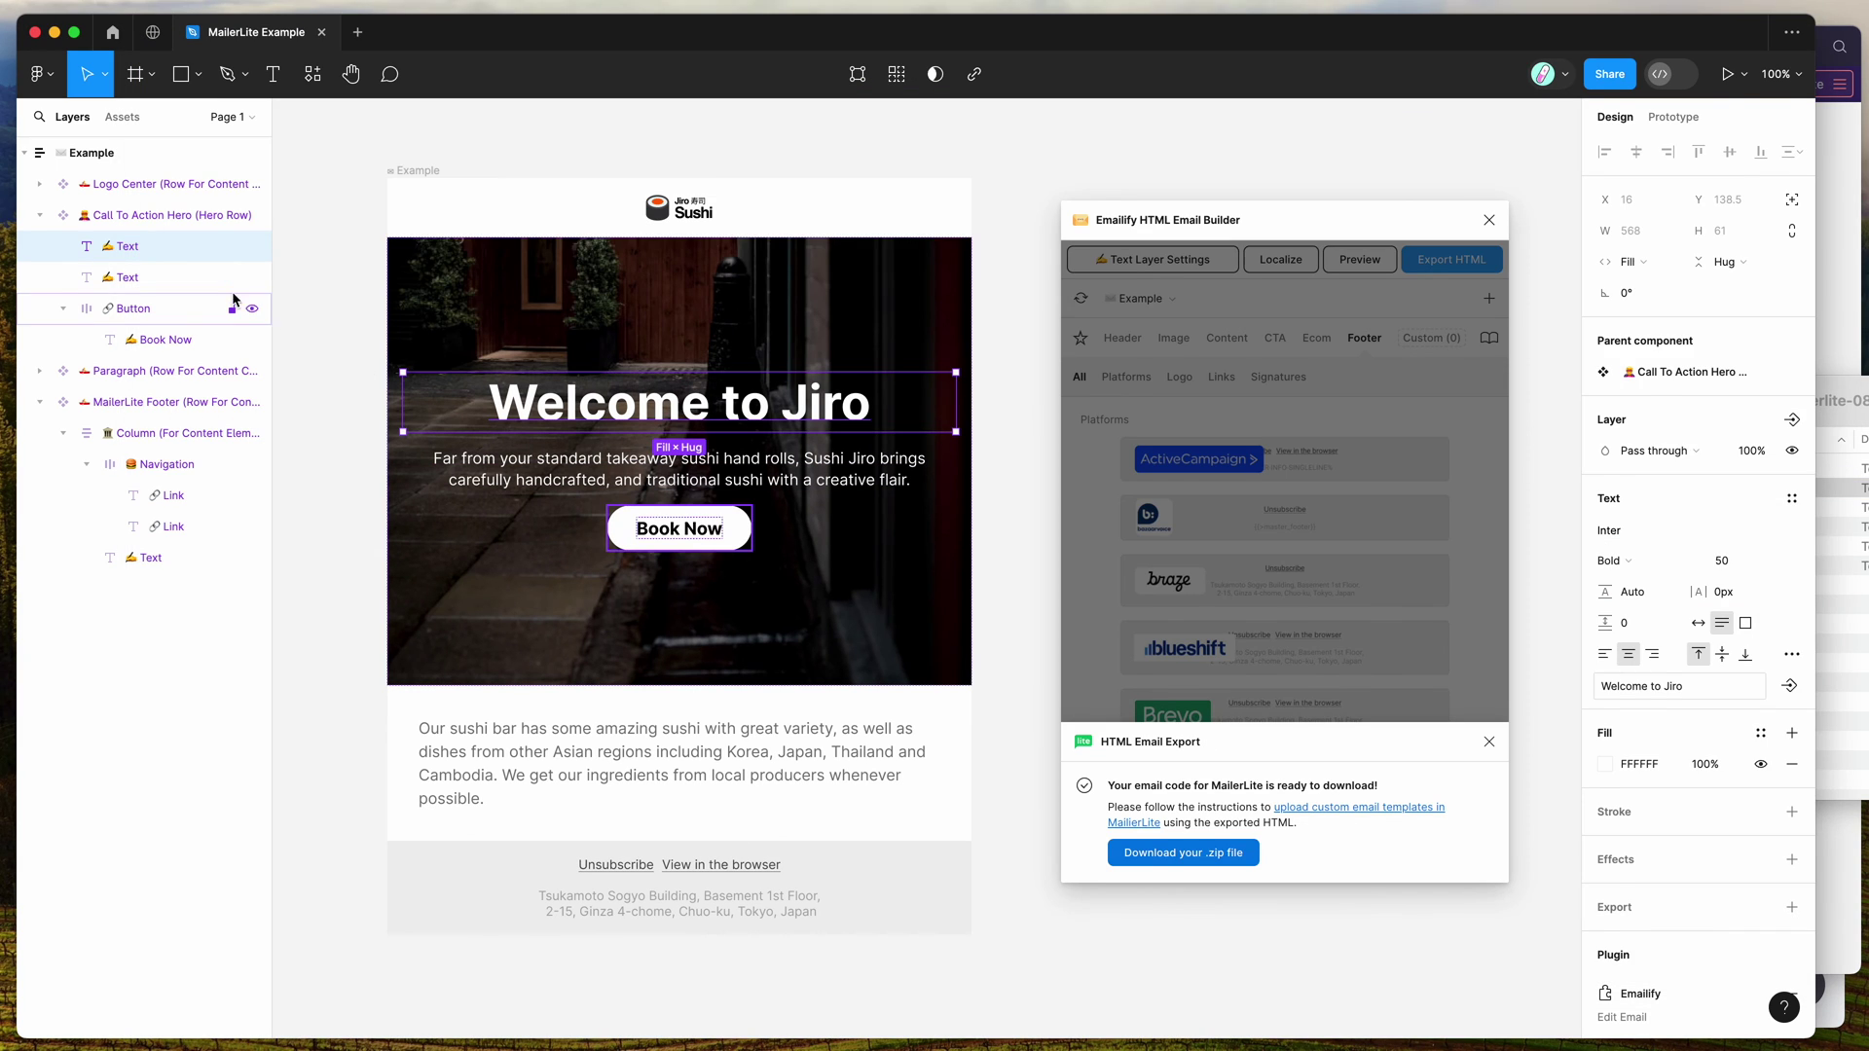
- Open the example folder's index.html in a new Brave tab
left_click(101, 152)
key("super+Tab")
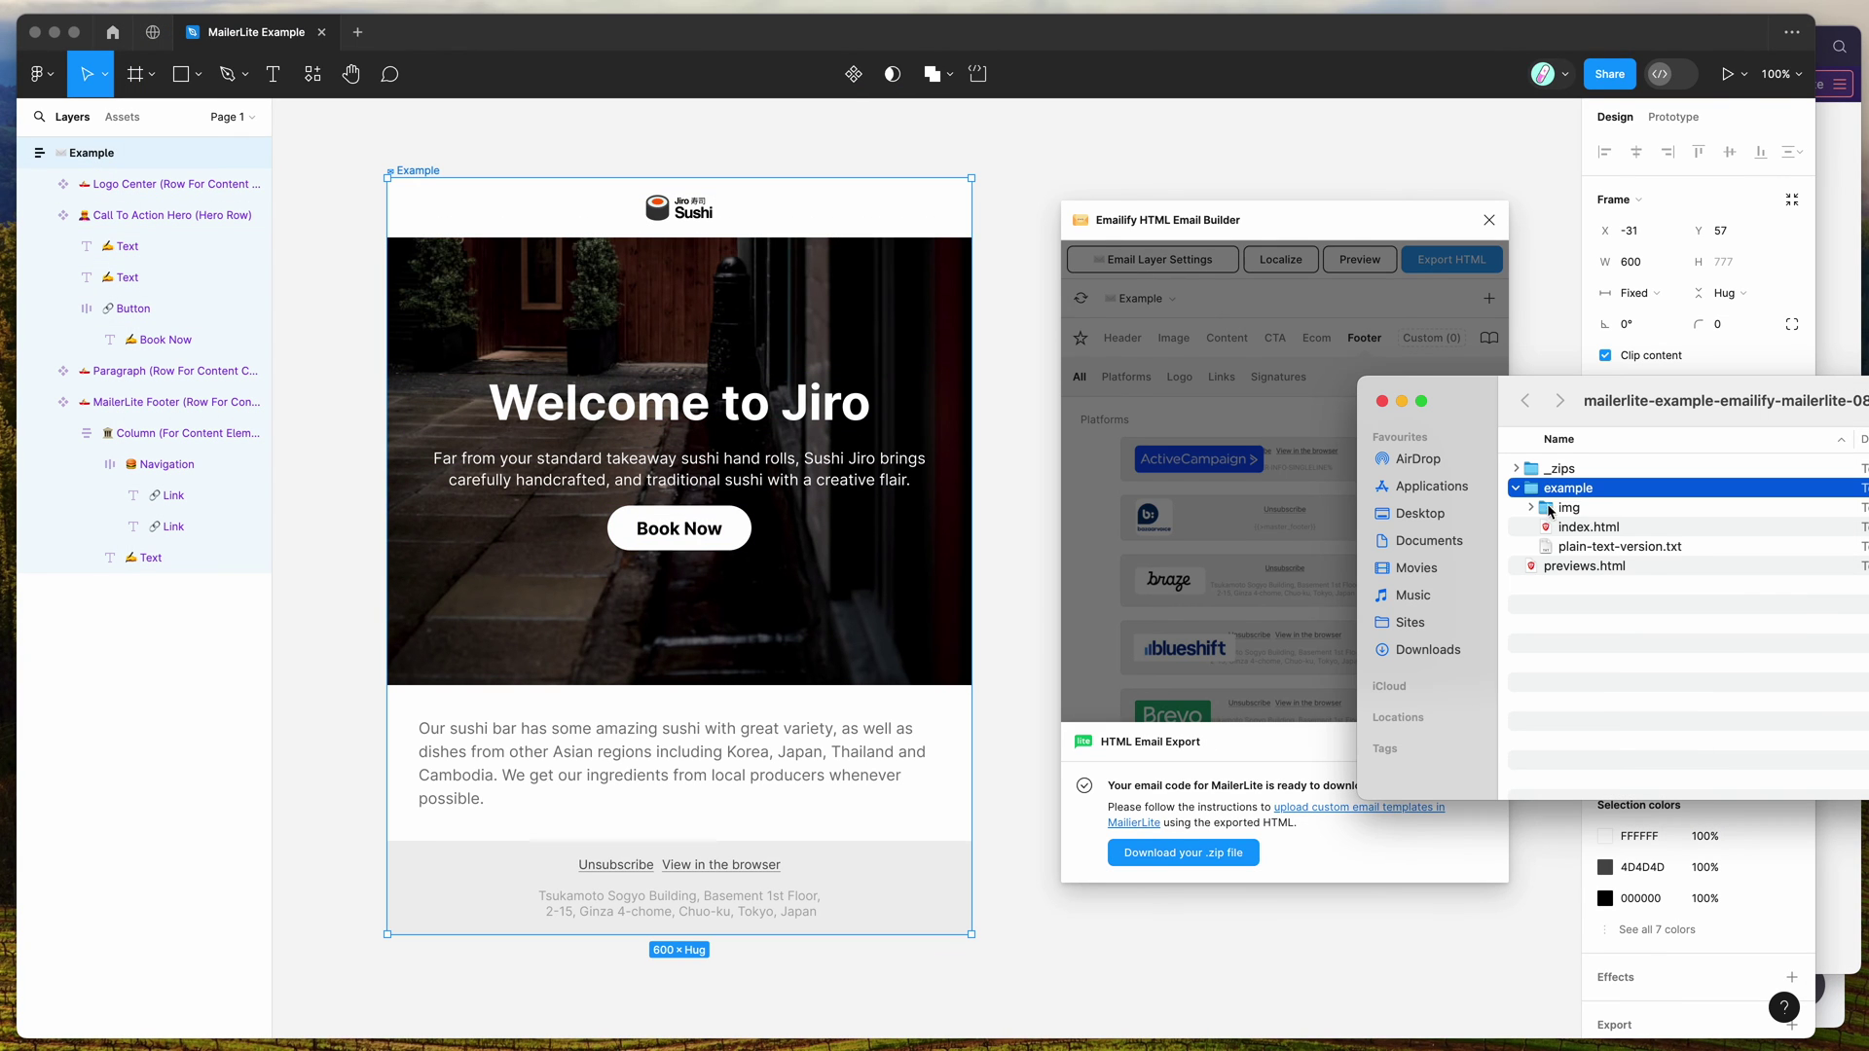
left_click(1582, 531)
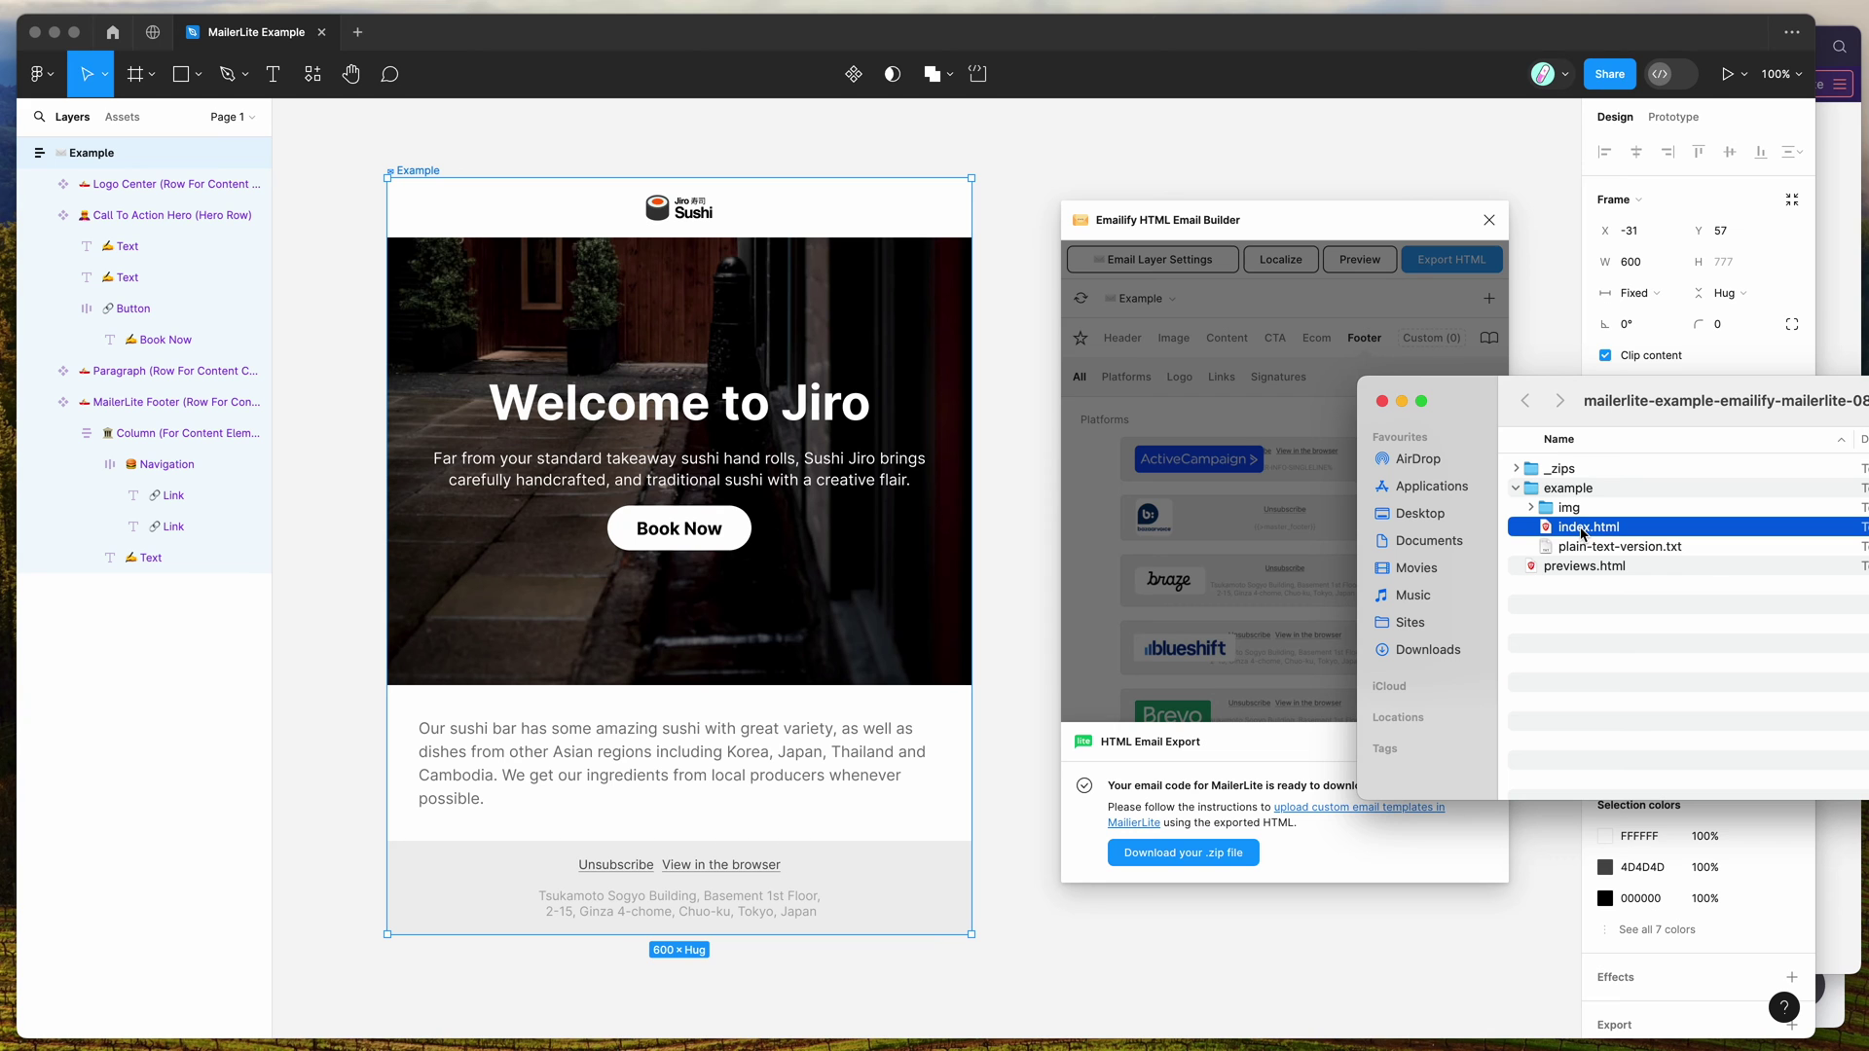
left_click_drag(1574, 533, 1815, 355)
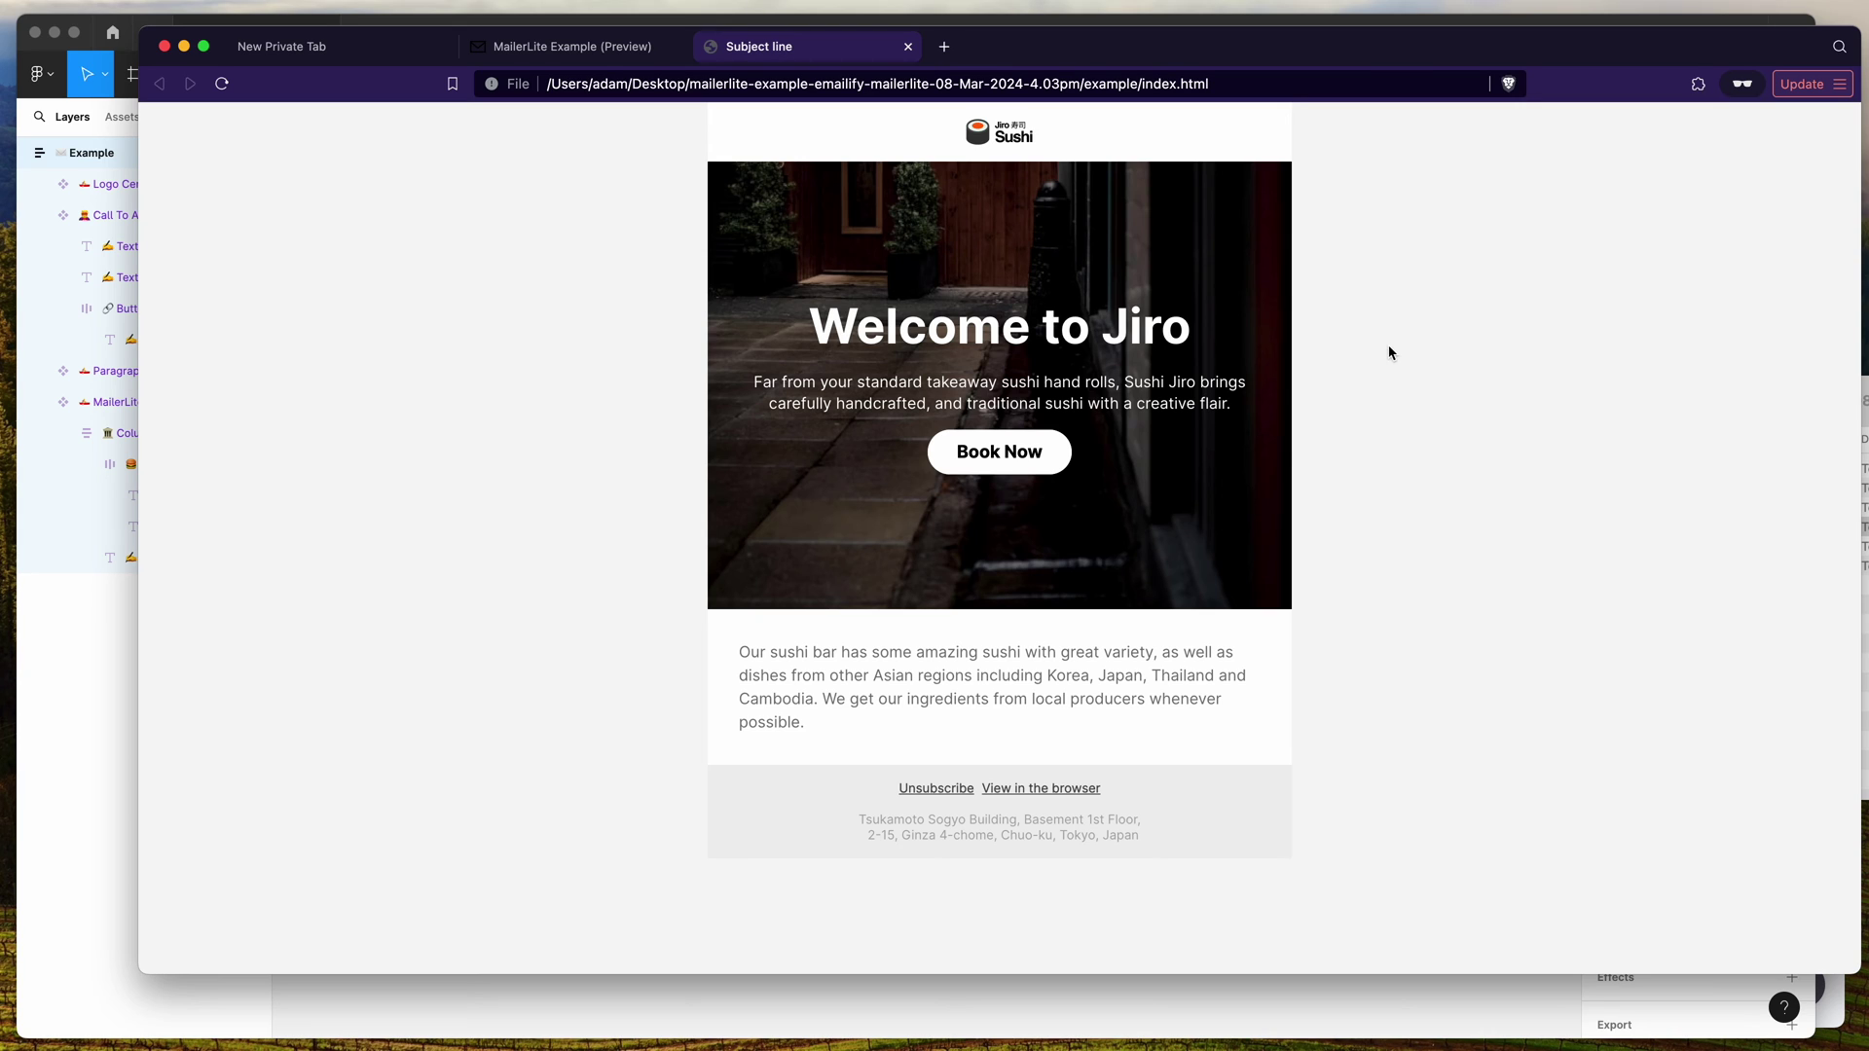
- View the index.html page source, select all of it, and minimise the window
right_click(1343, 211)
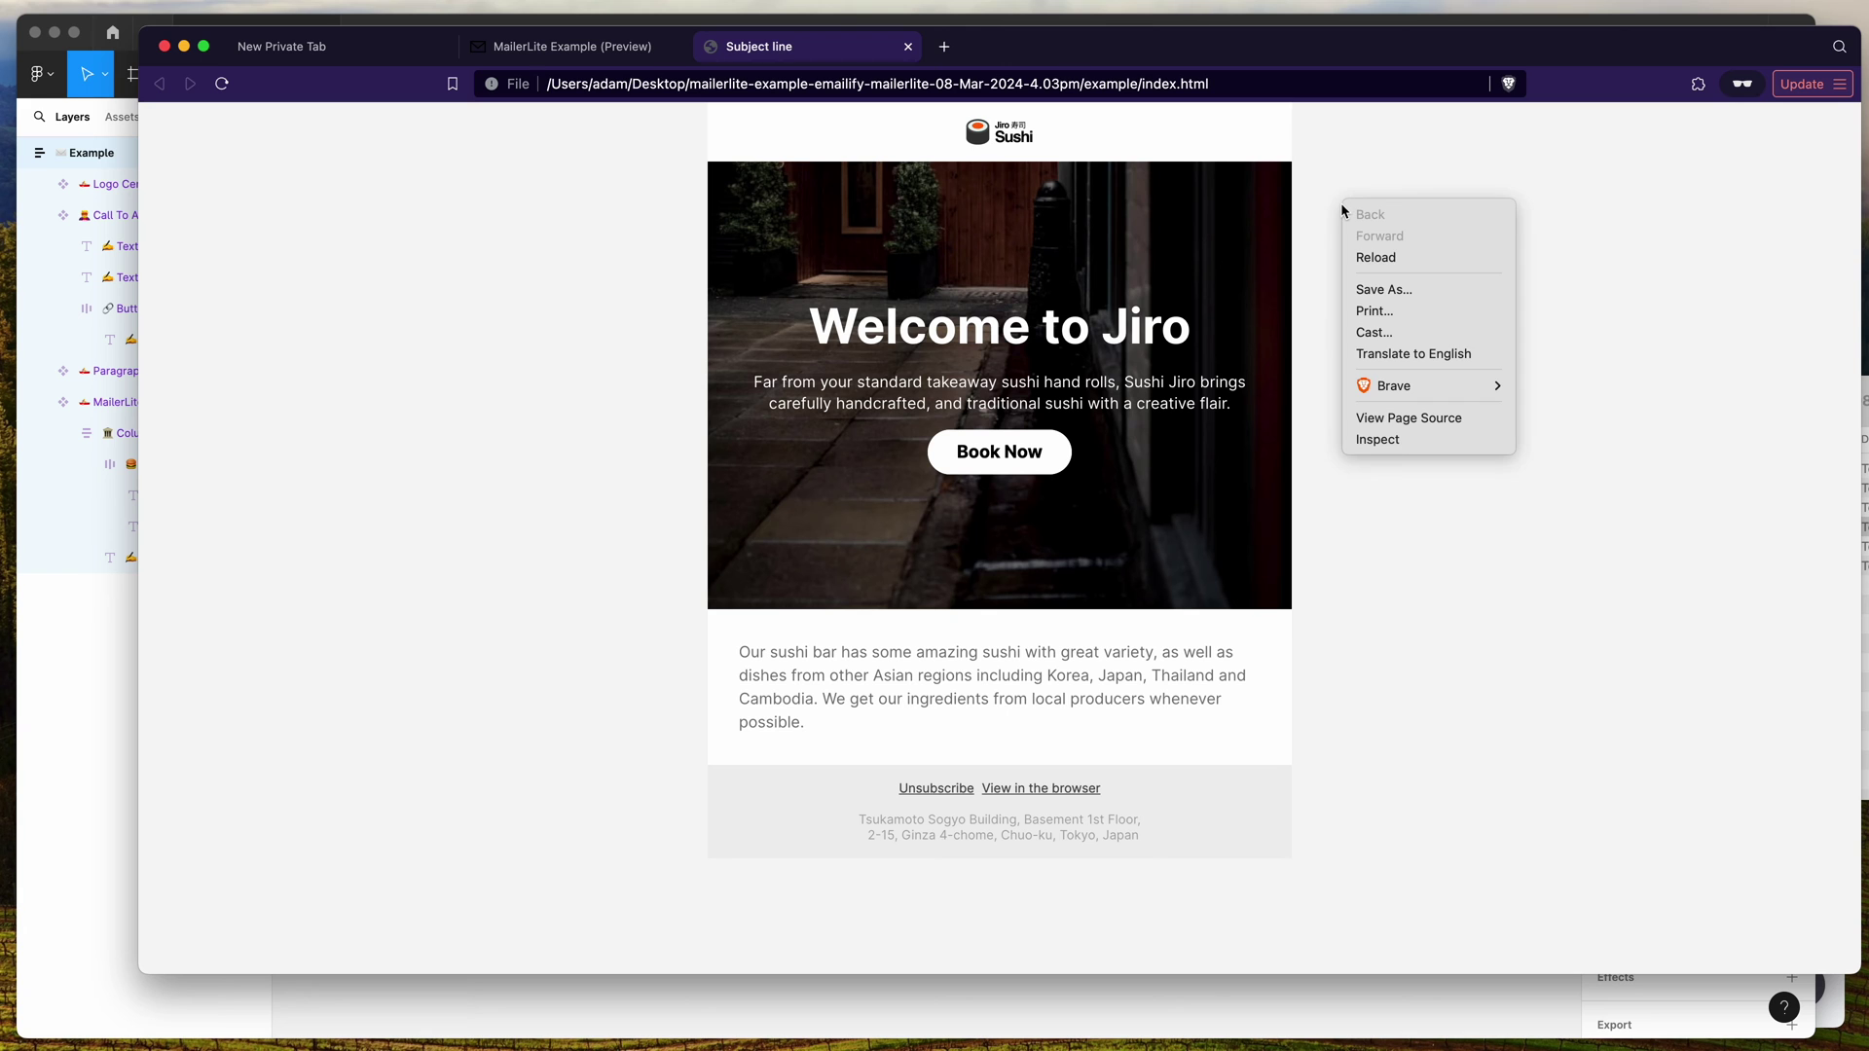
left_click(1411, 419)
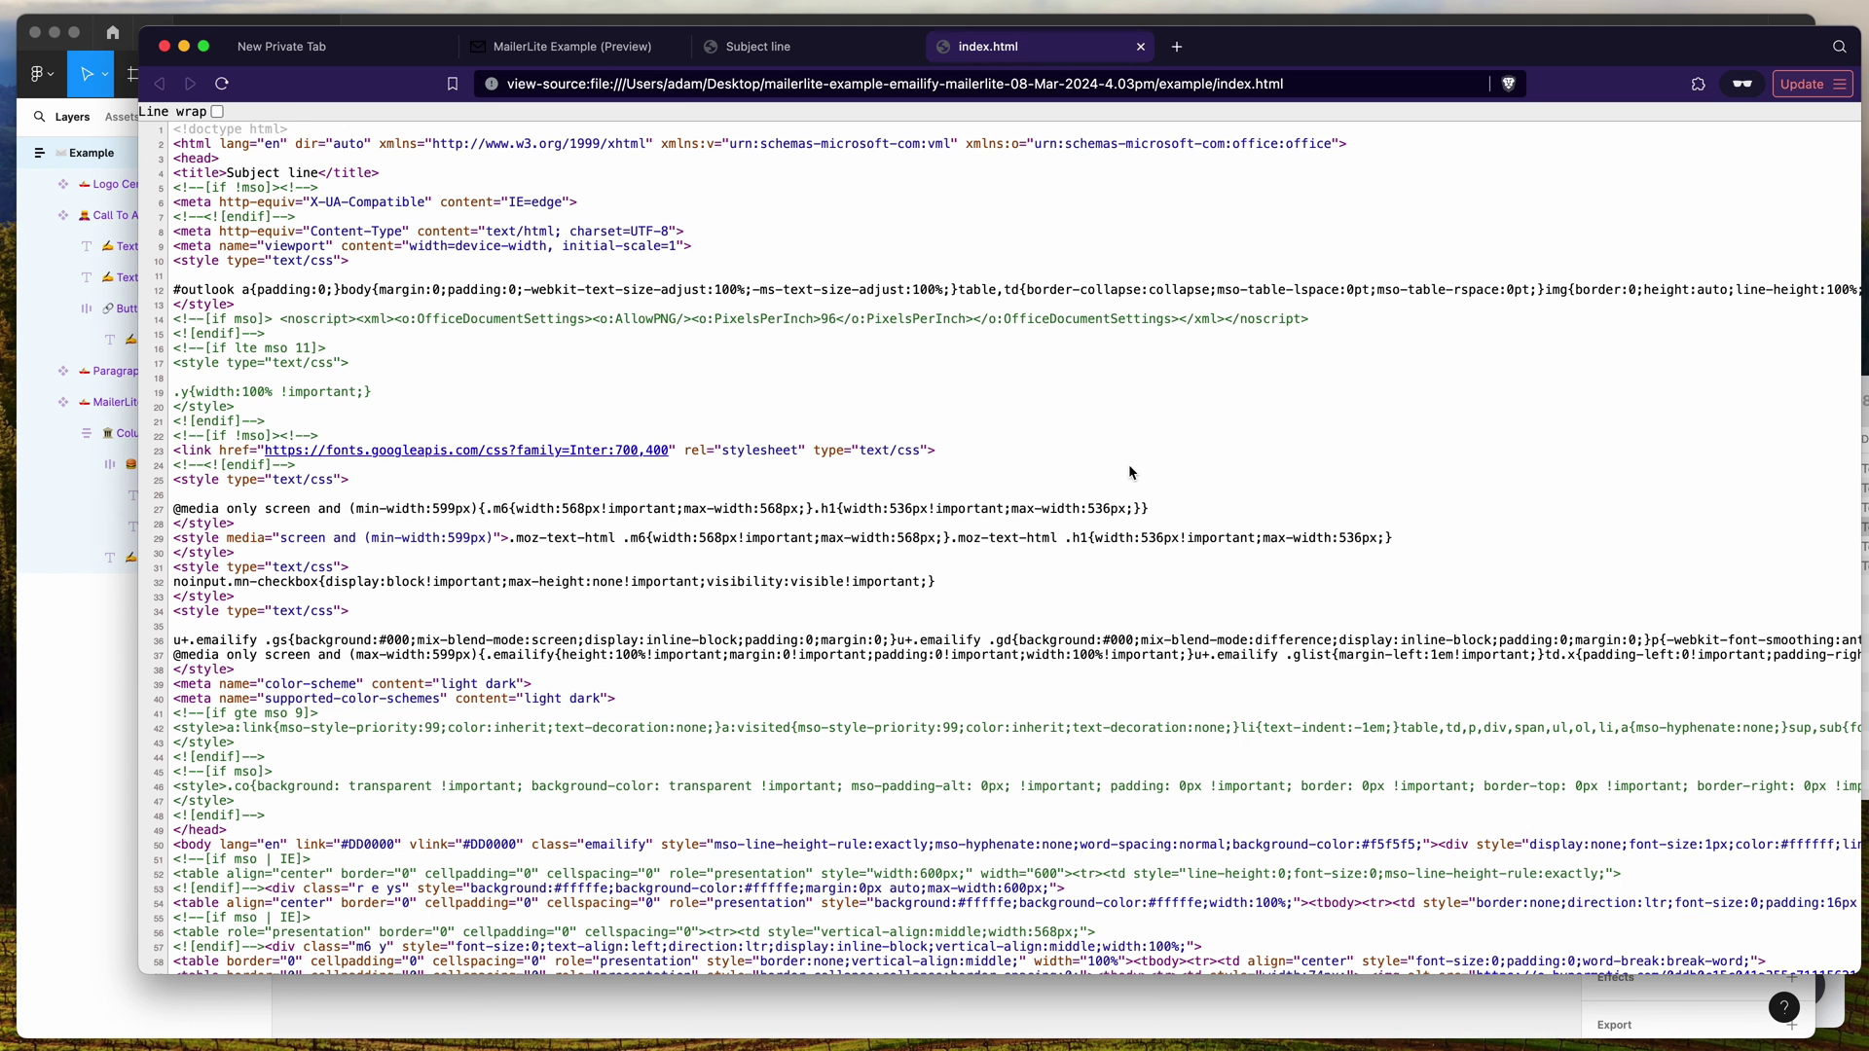
key("super+a")
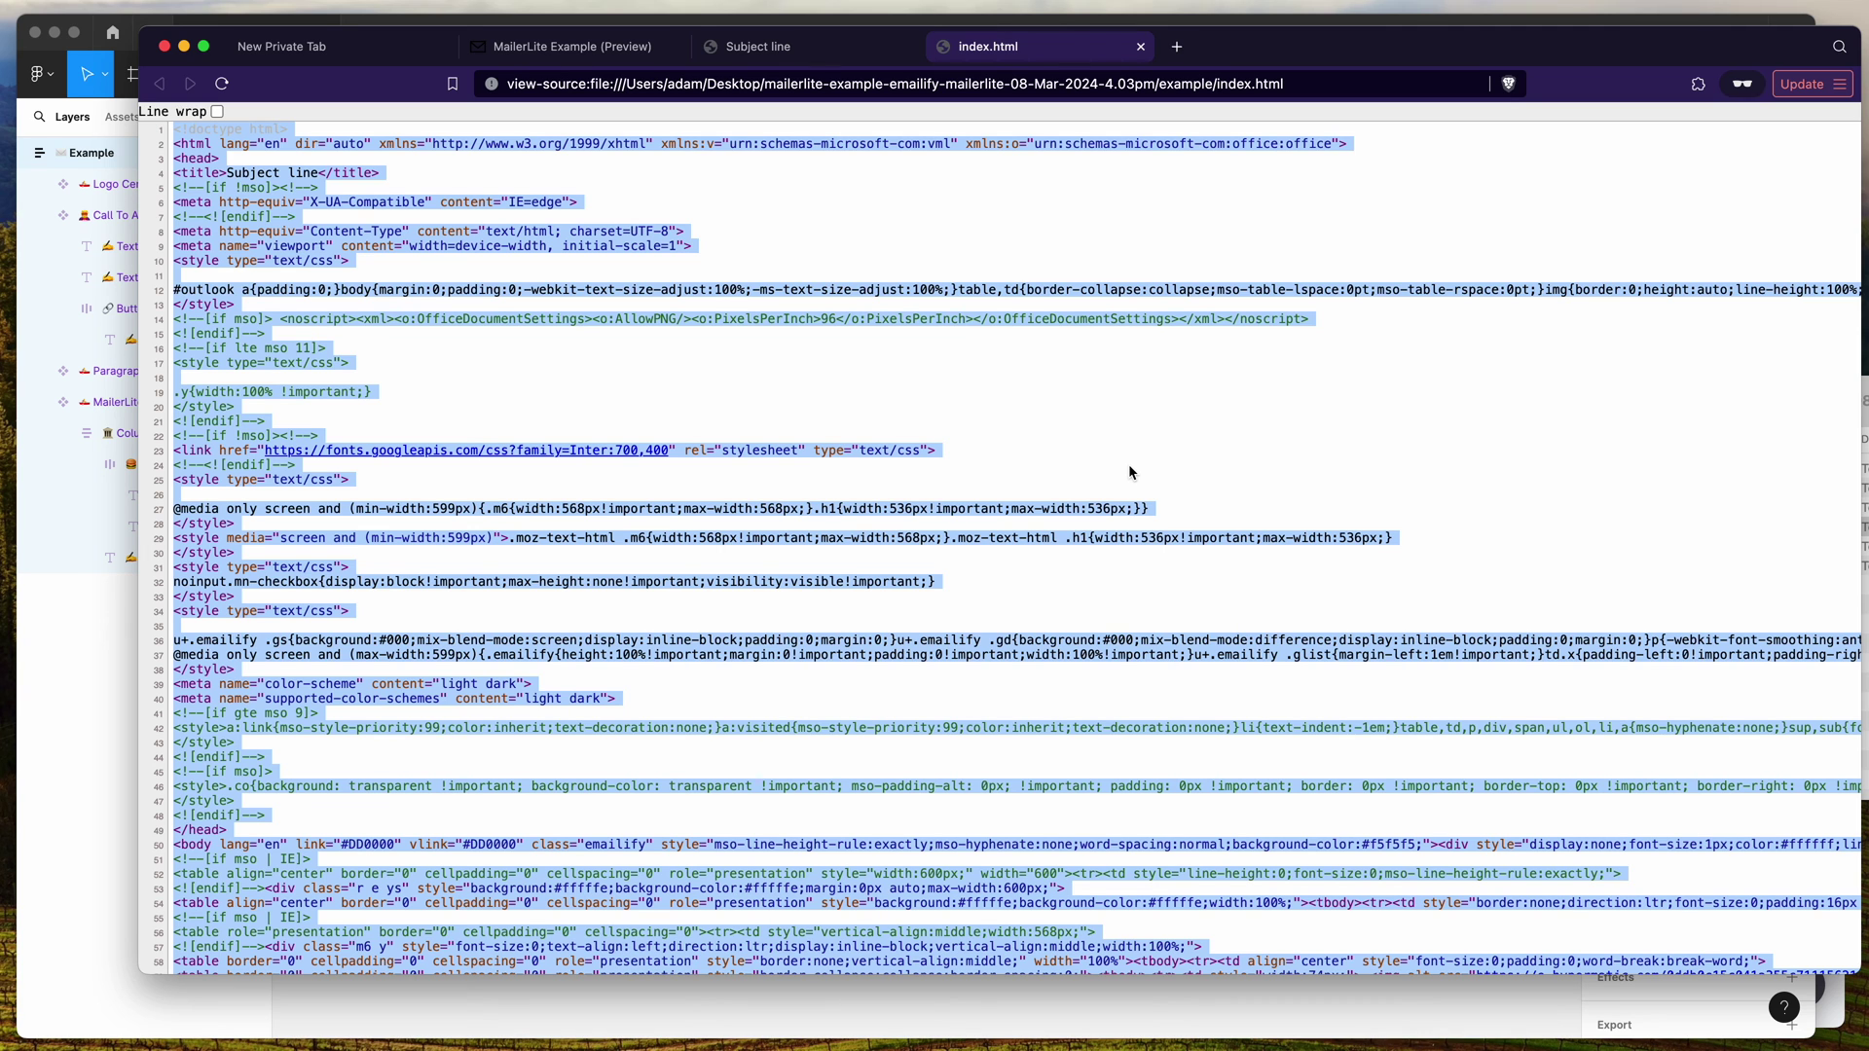
left_click(971, 432)
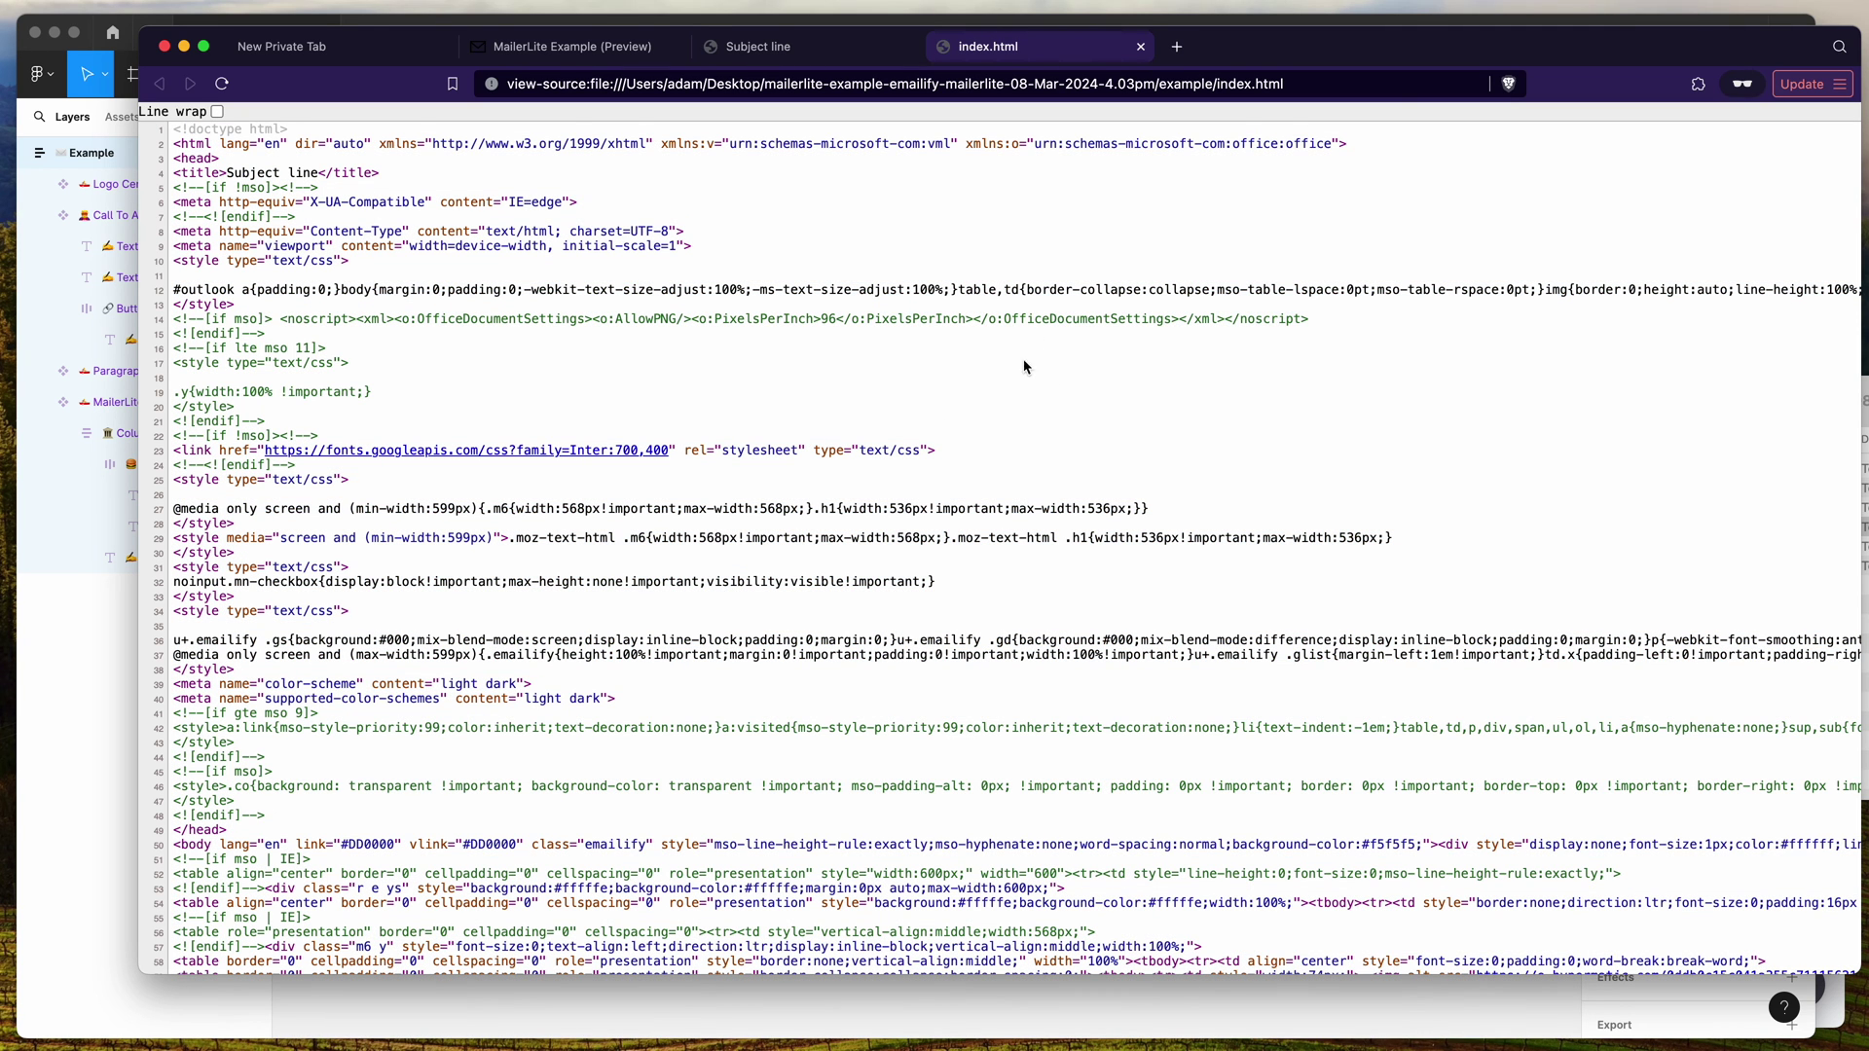
key("super+a")
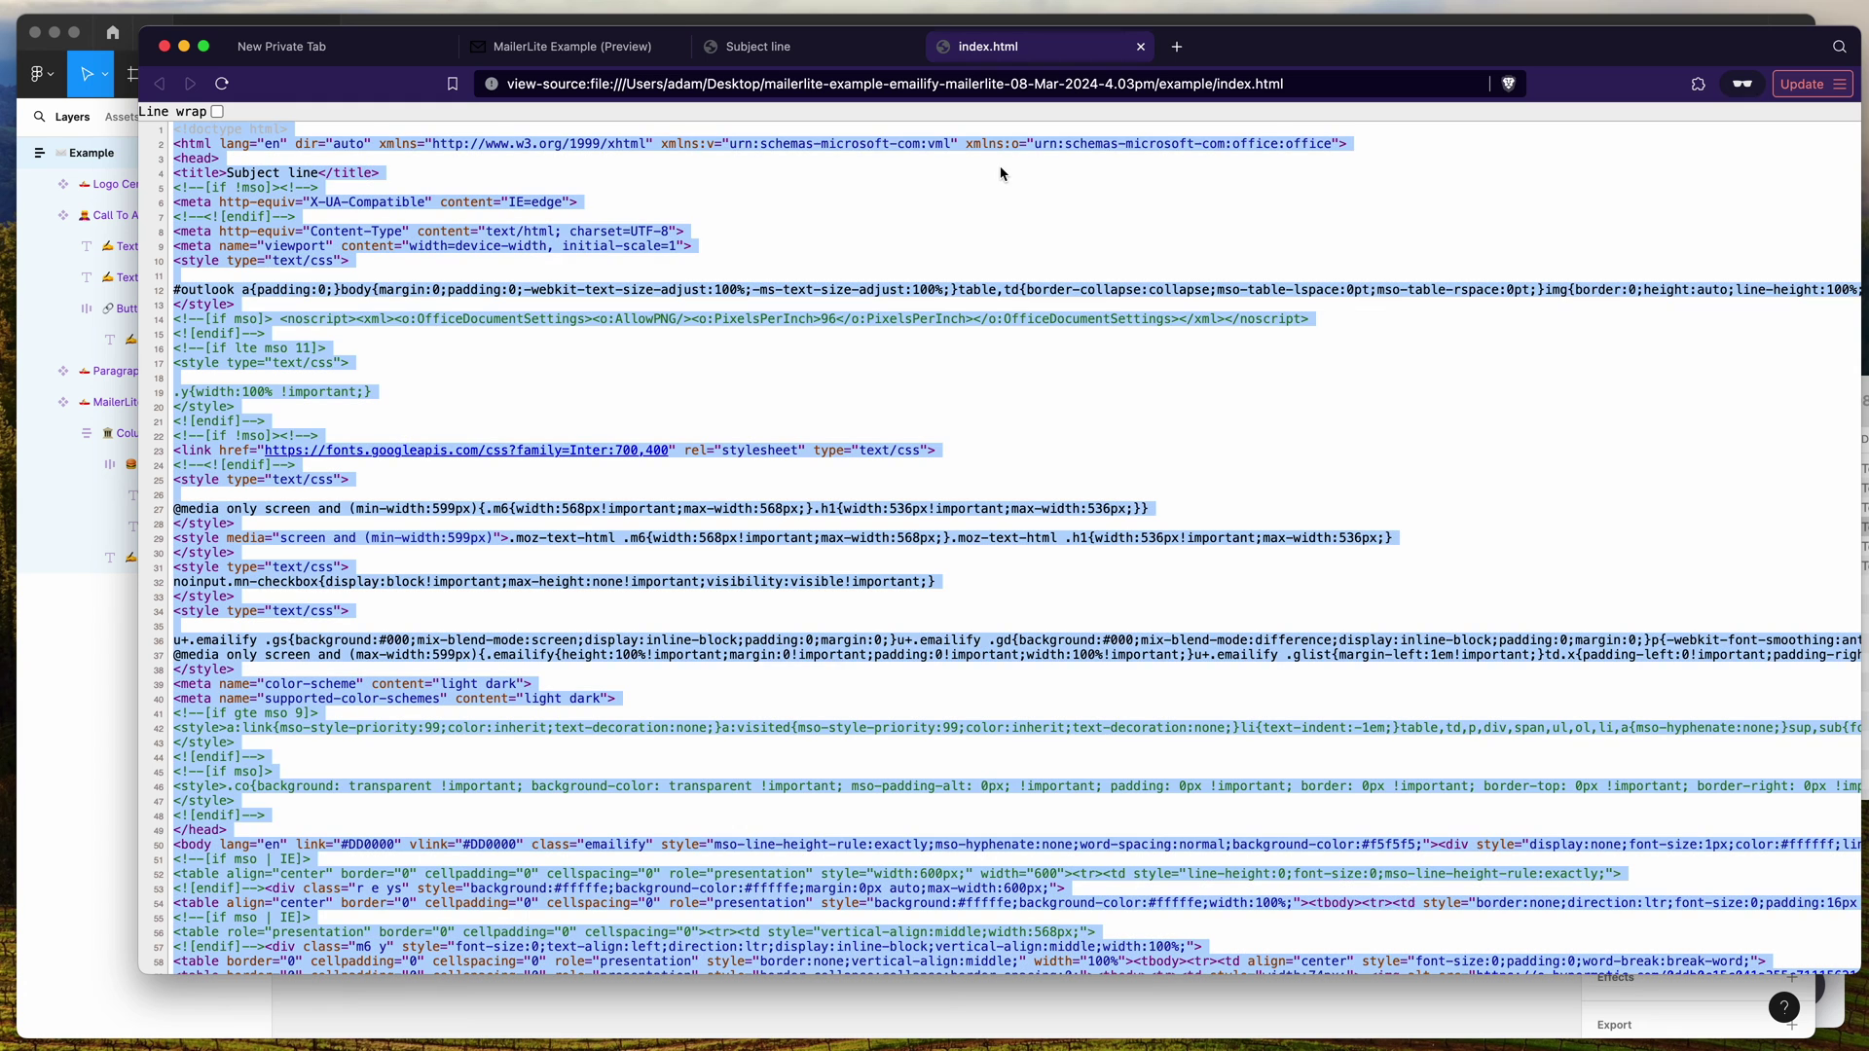
left_click(185, 49)
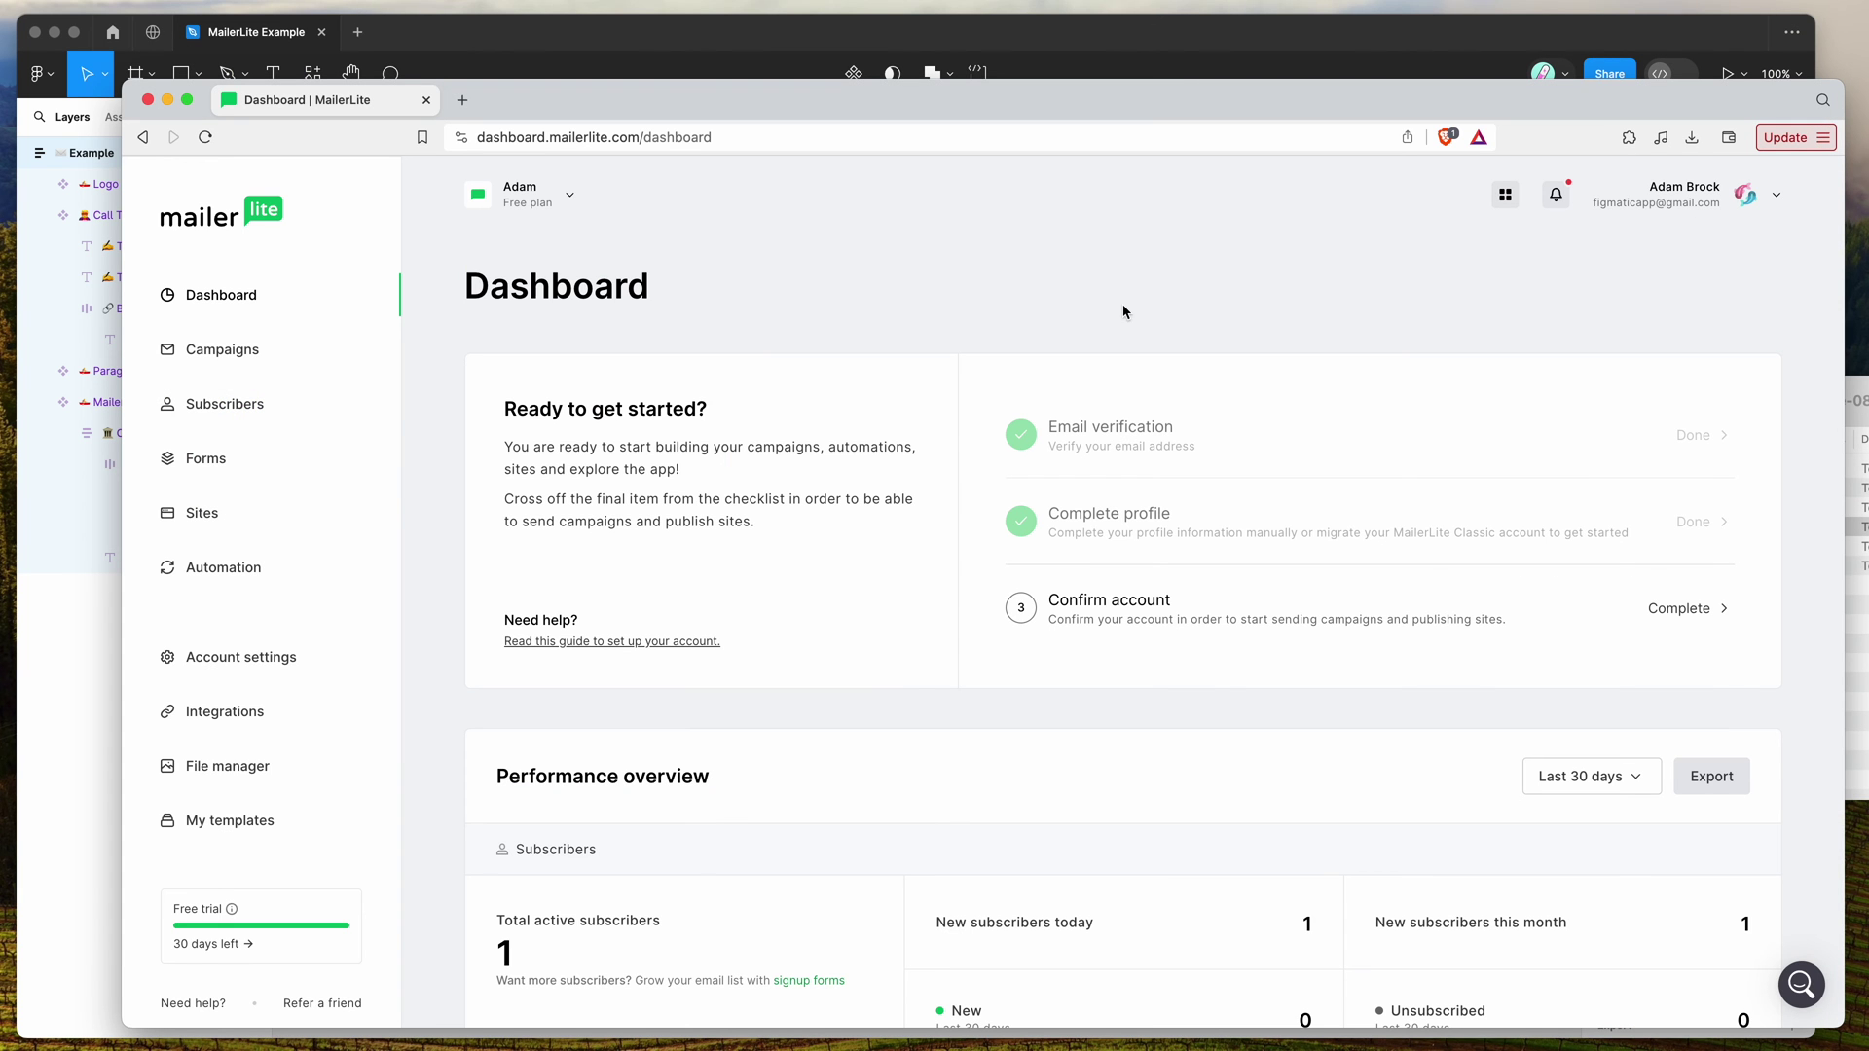
- Go to the Campaigns page from the Dashboard and choose Create new campaign
left_click_drag(452, 289, 701, 241)
left_click(714, 285)
left_click_drag(461, 289, 654, 289)
left_click(649, 288)
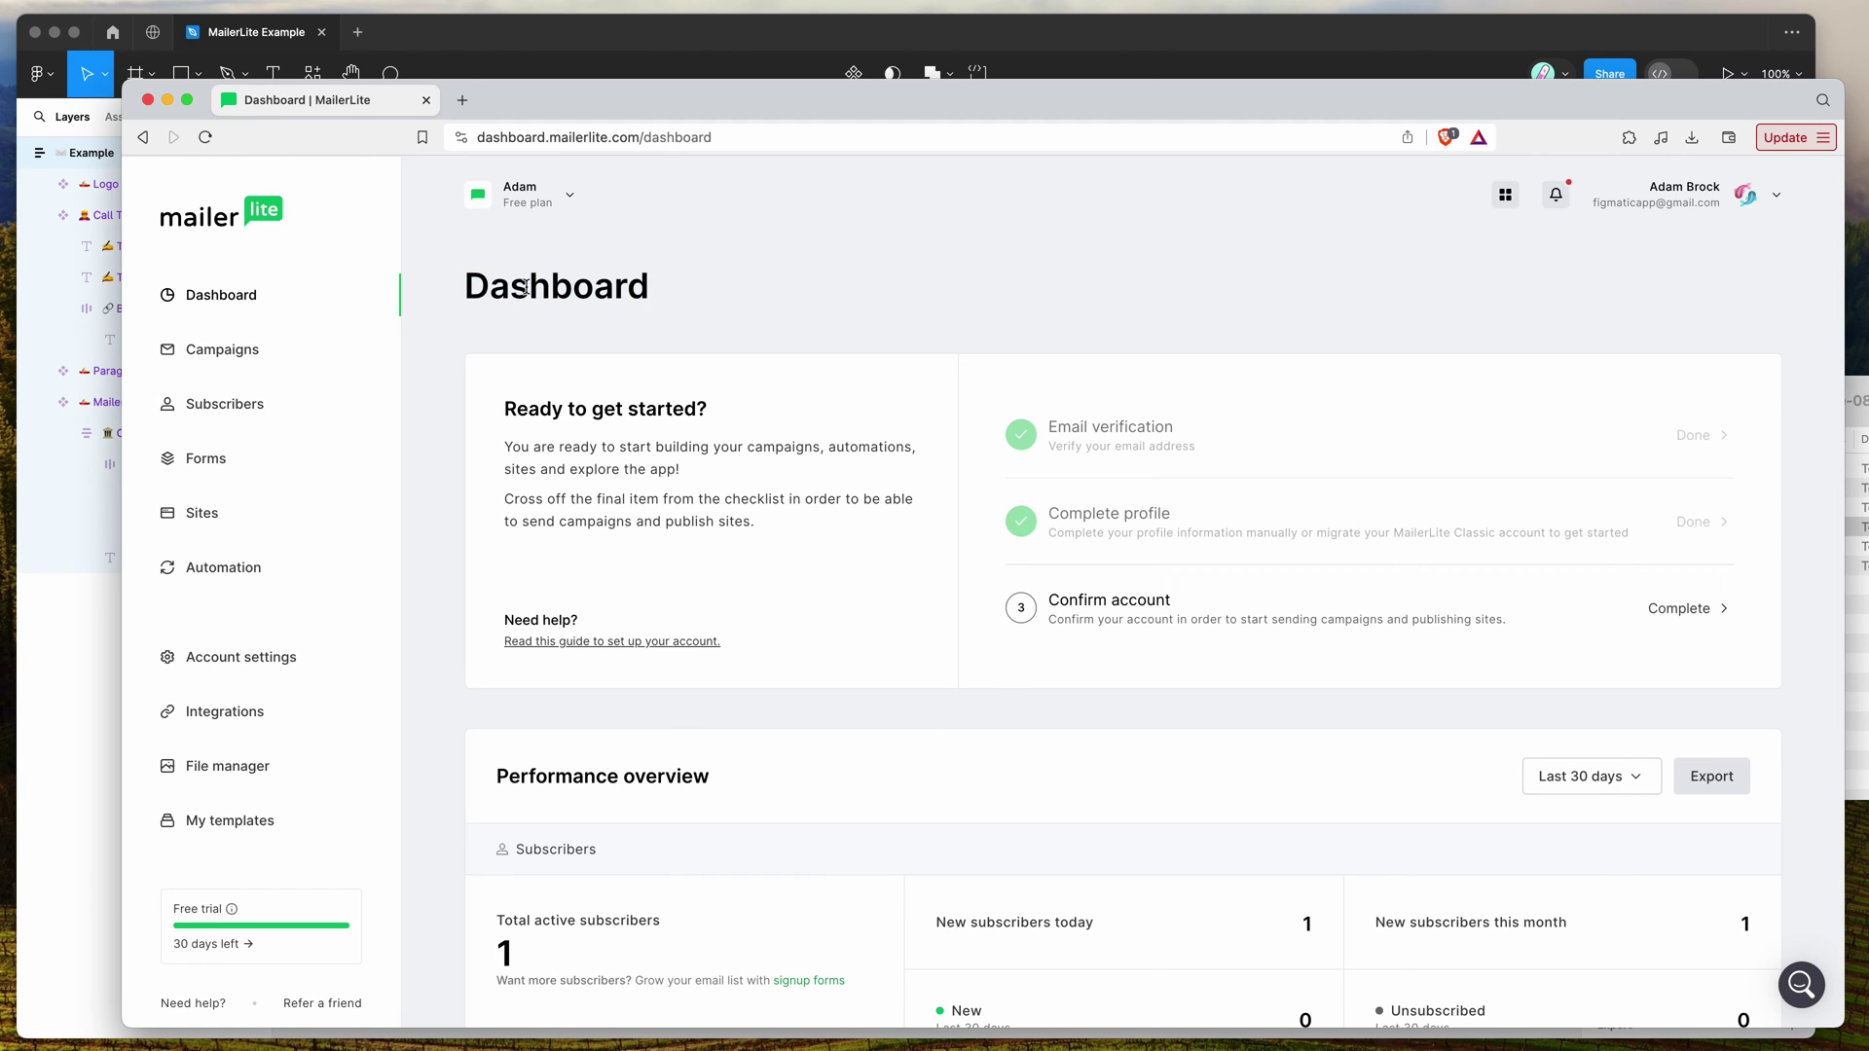
left_click(216, 354)
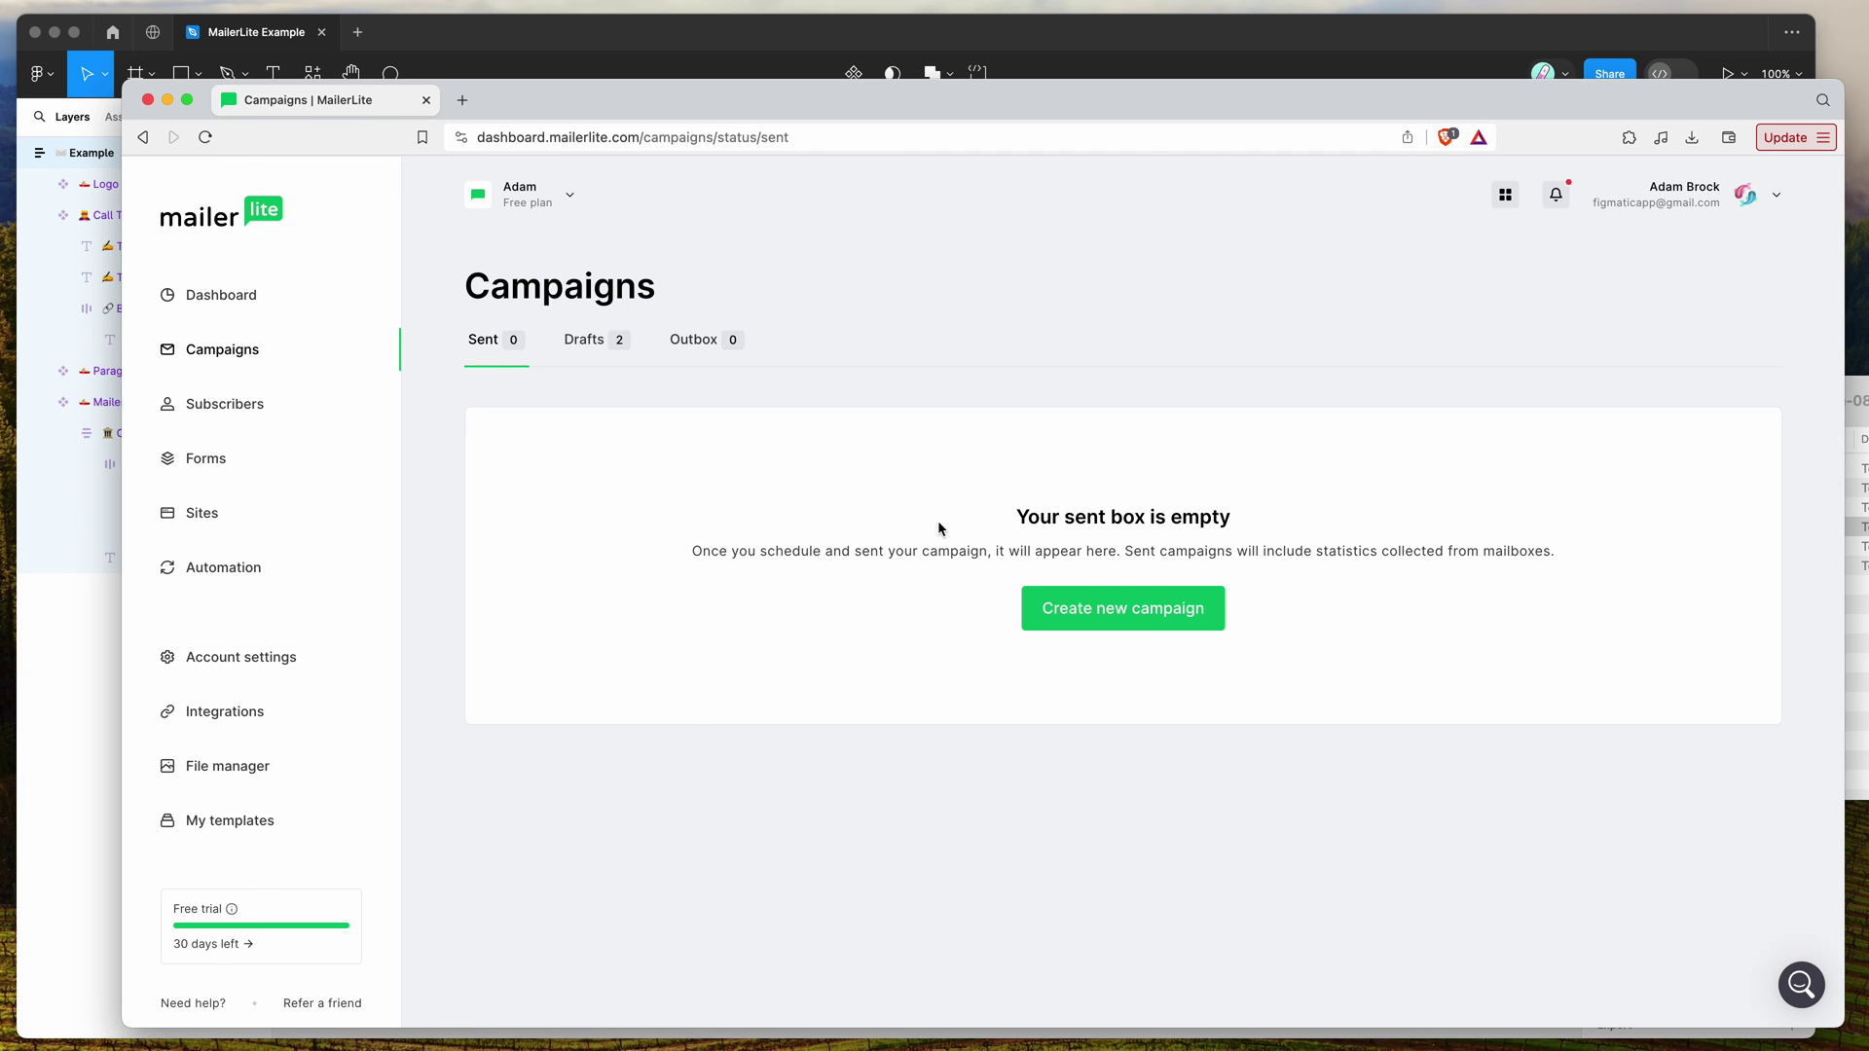
left_click(1119, 614)
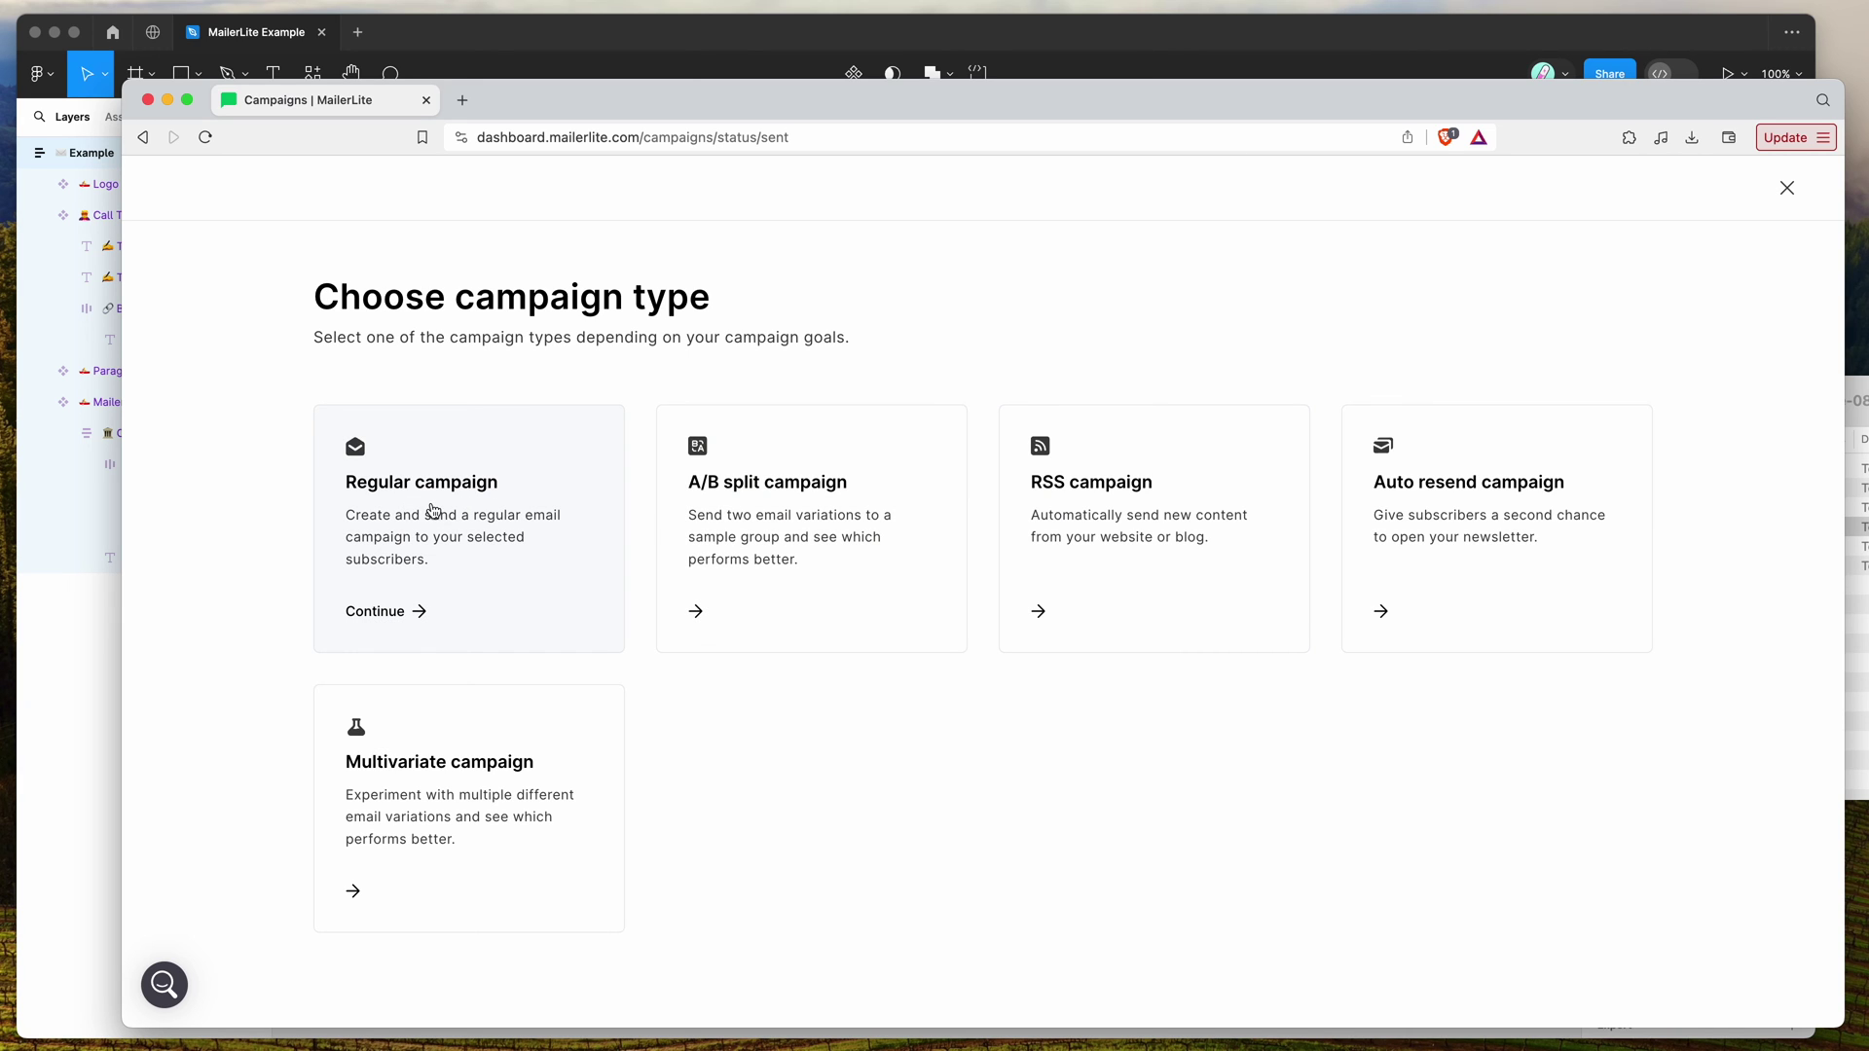
- Create a regular email campaign named 'Test Campaign'
left_click(433, 547)
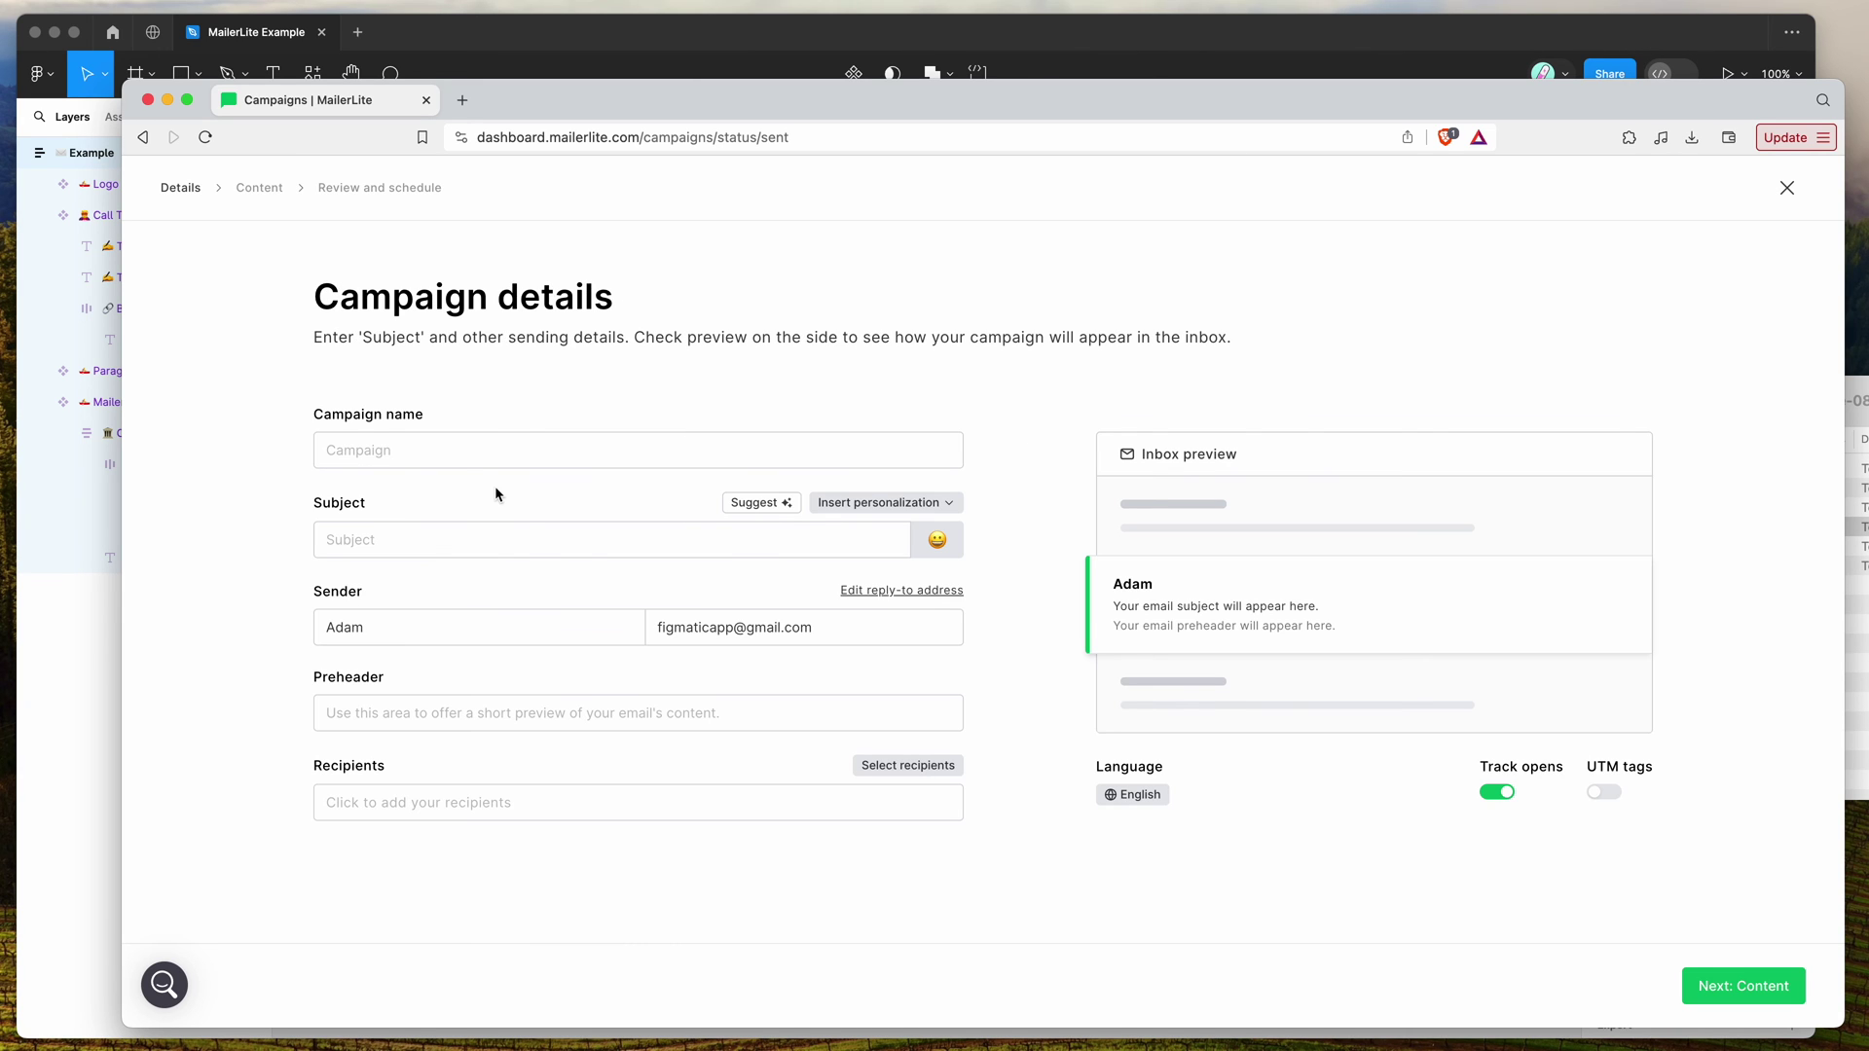
left_click(461, 449)
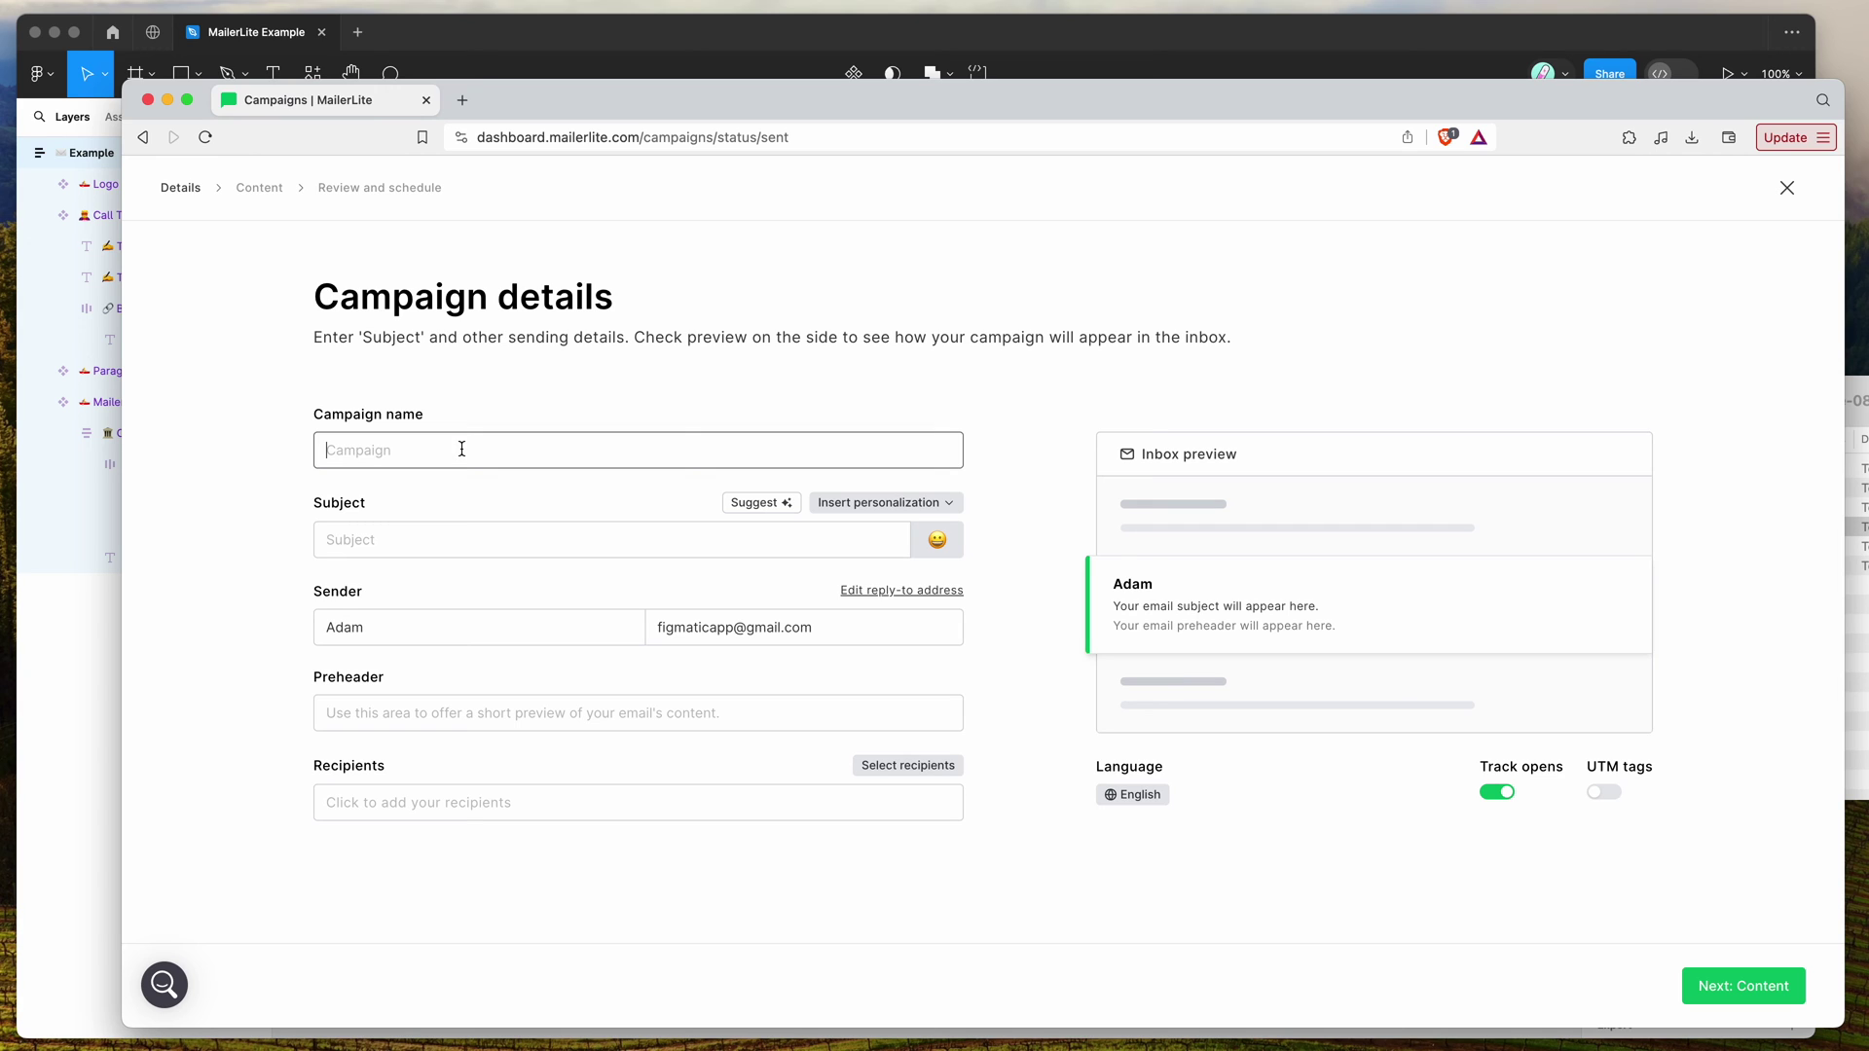
type("Test Campaign")
left_click(908, 369)
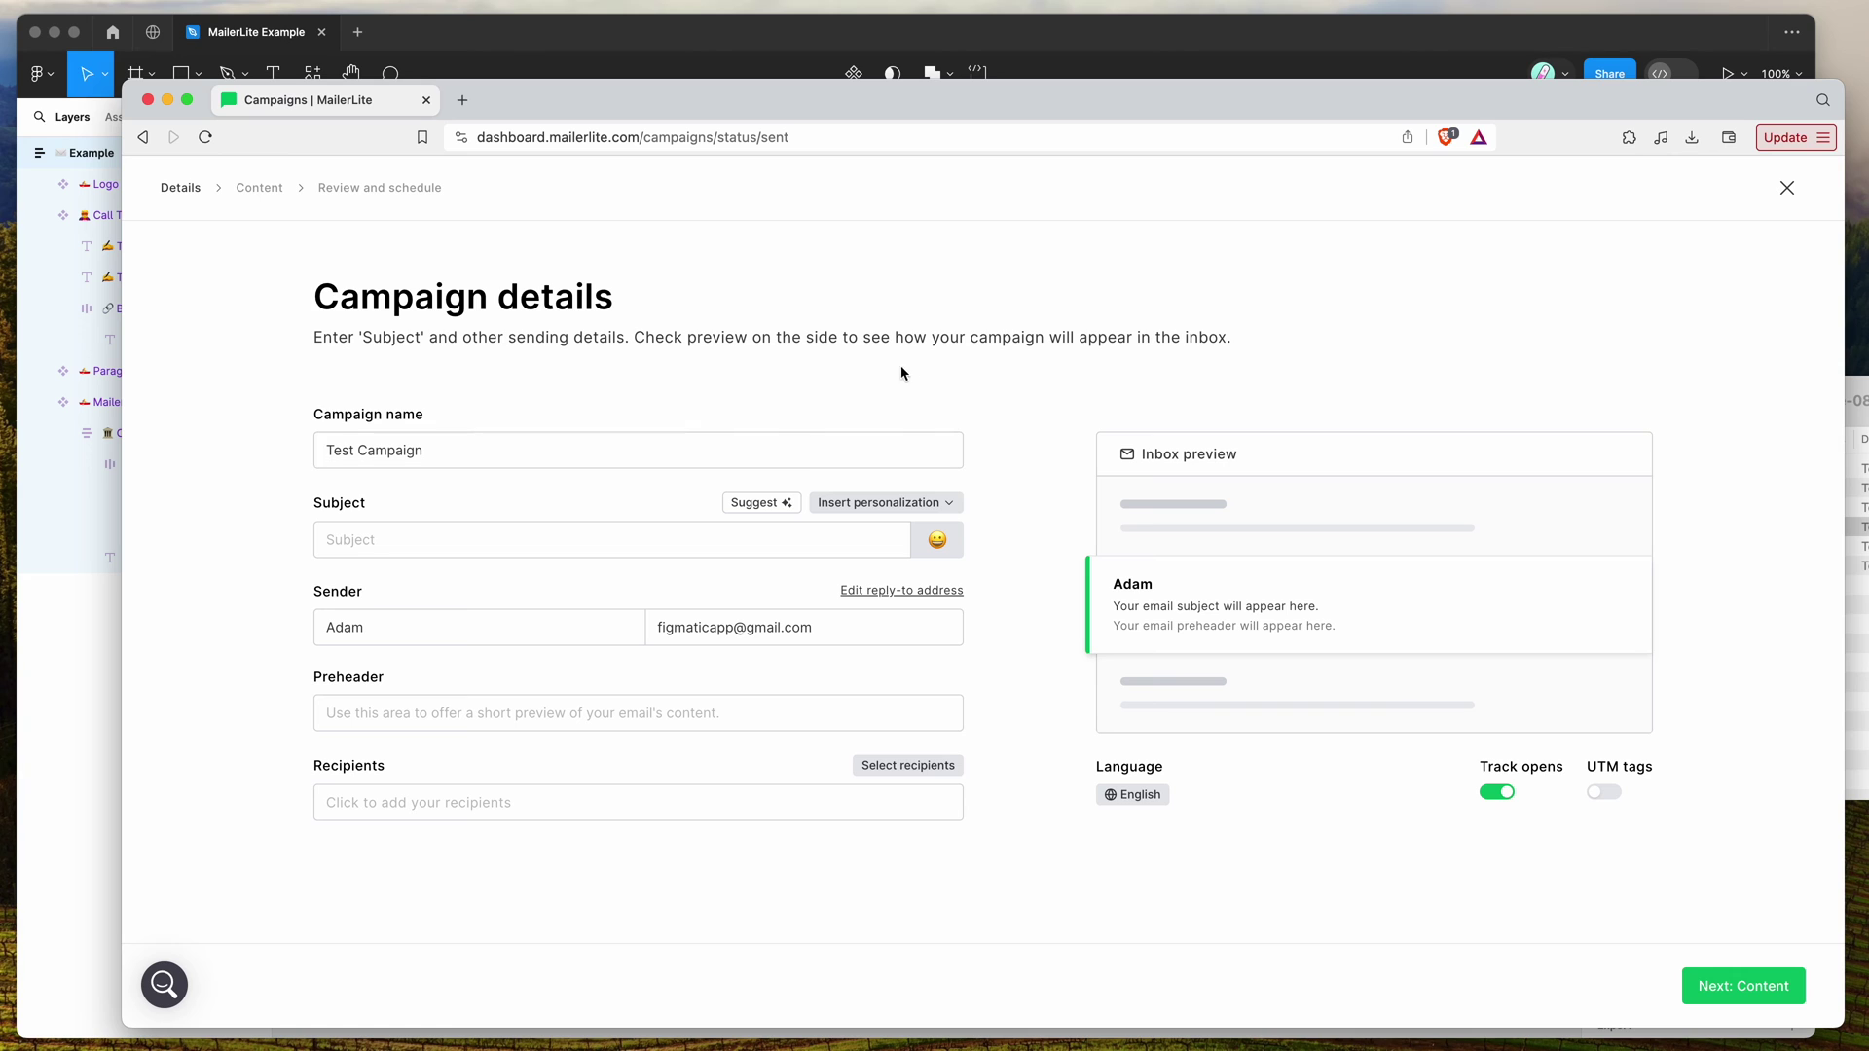
- Set the subject line to the subscriber's name merge tag {$name}
left_click(878, 503)
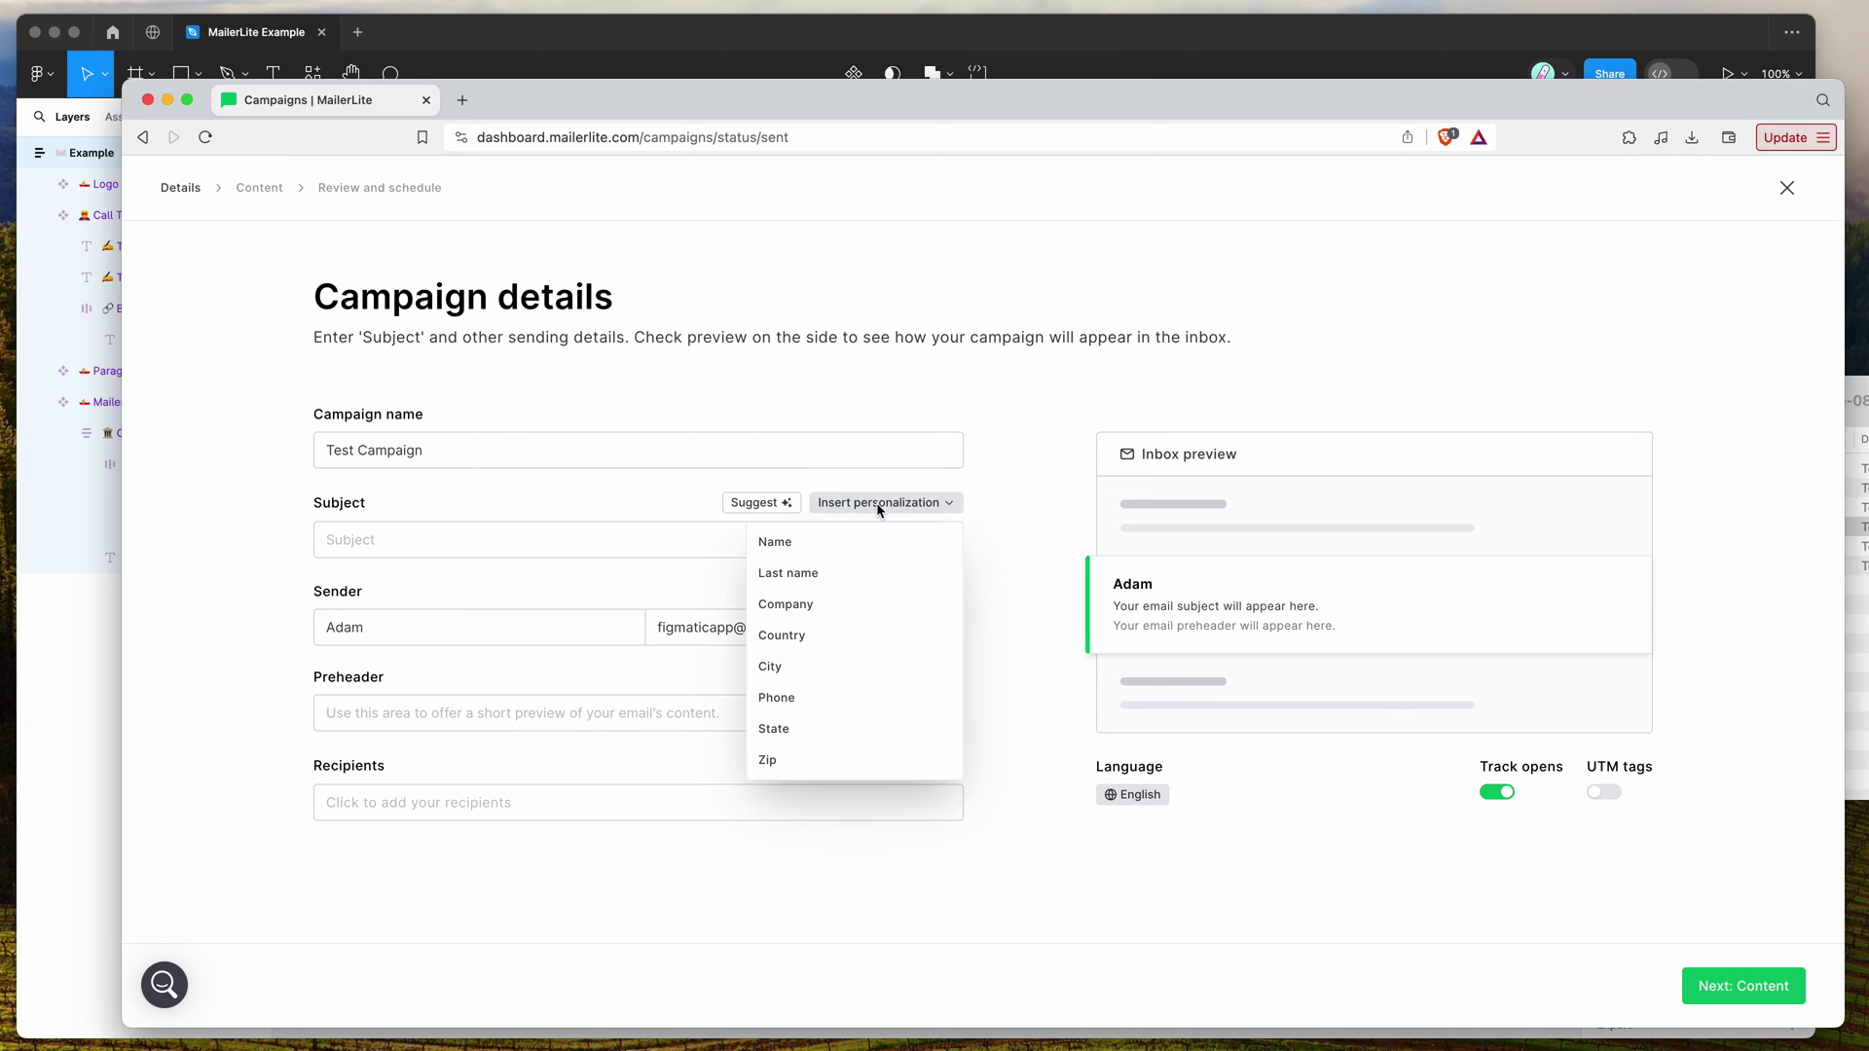
left_click(793, 539)
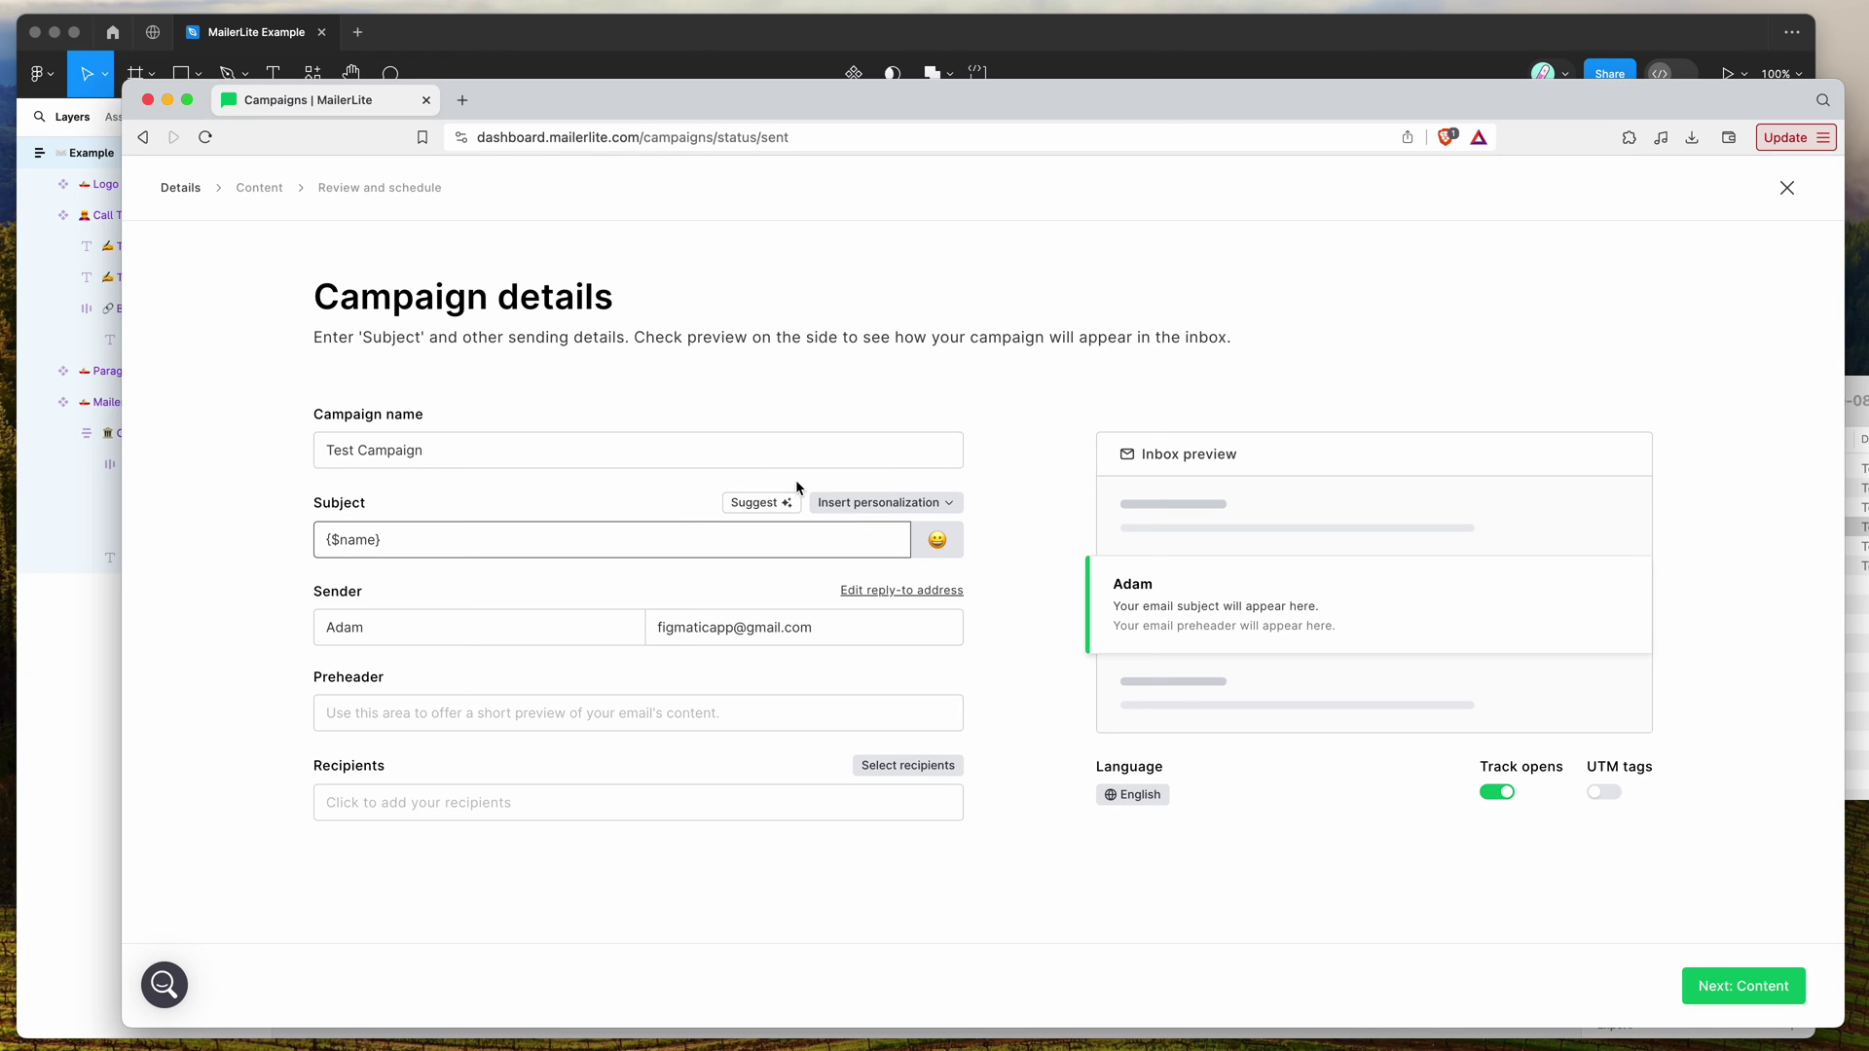
left_click(1013, 523)
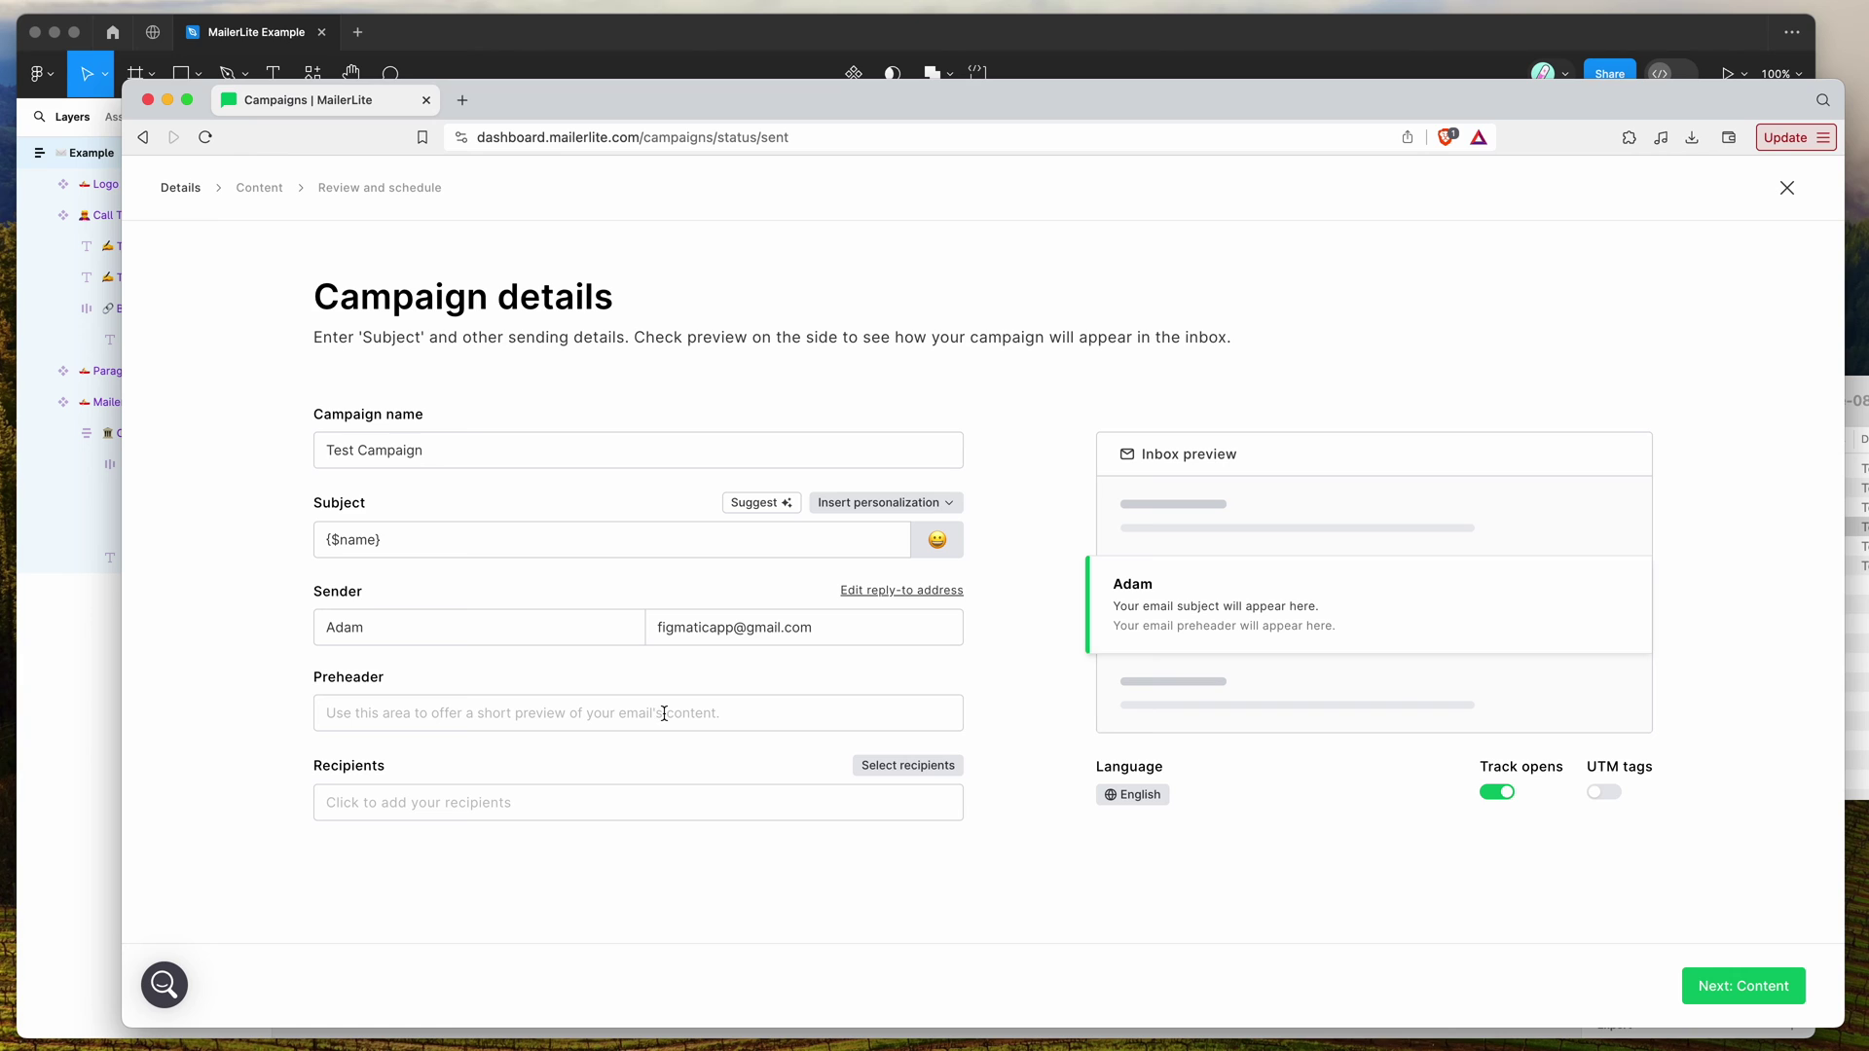
- Leave the campaign preheader field blank
left_click_drag(314, 679, 409, 680)
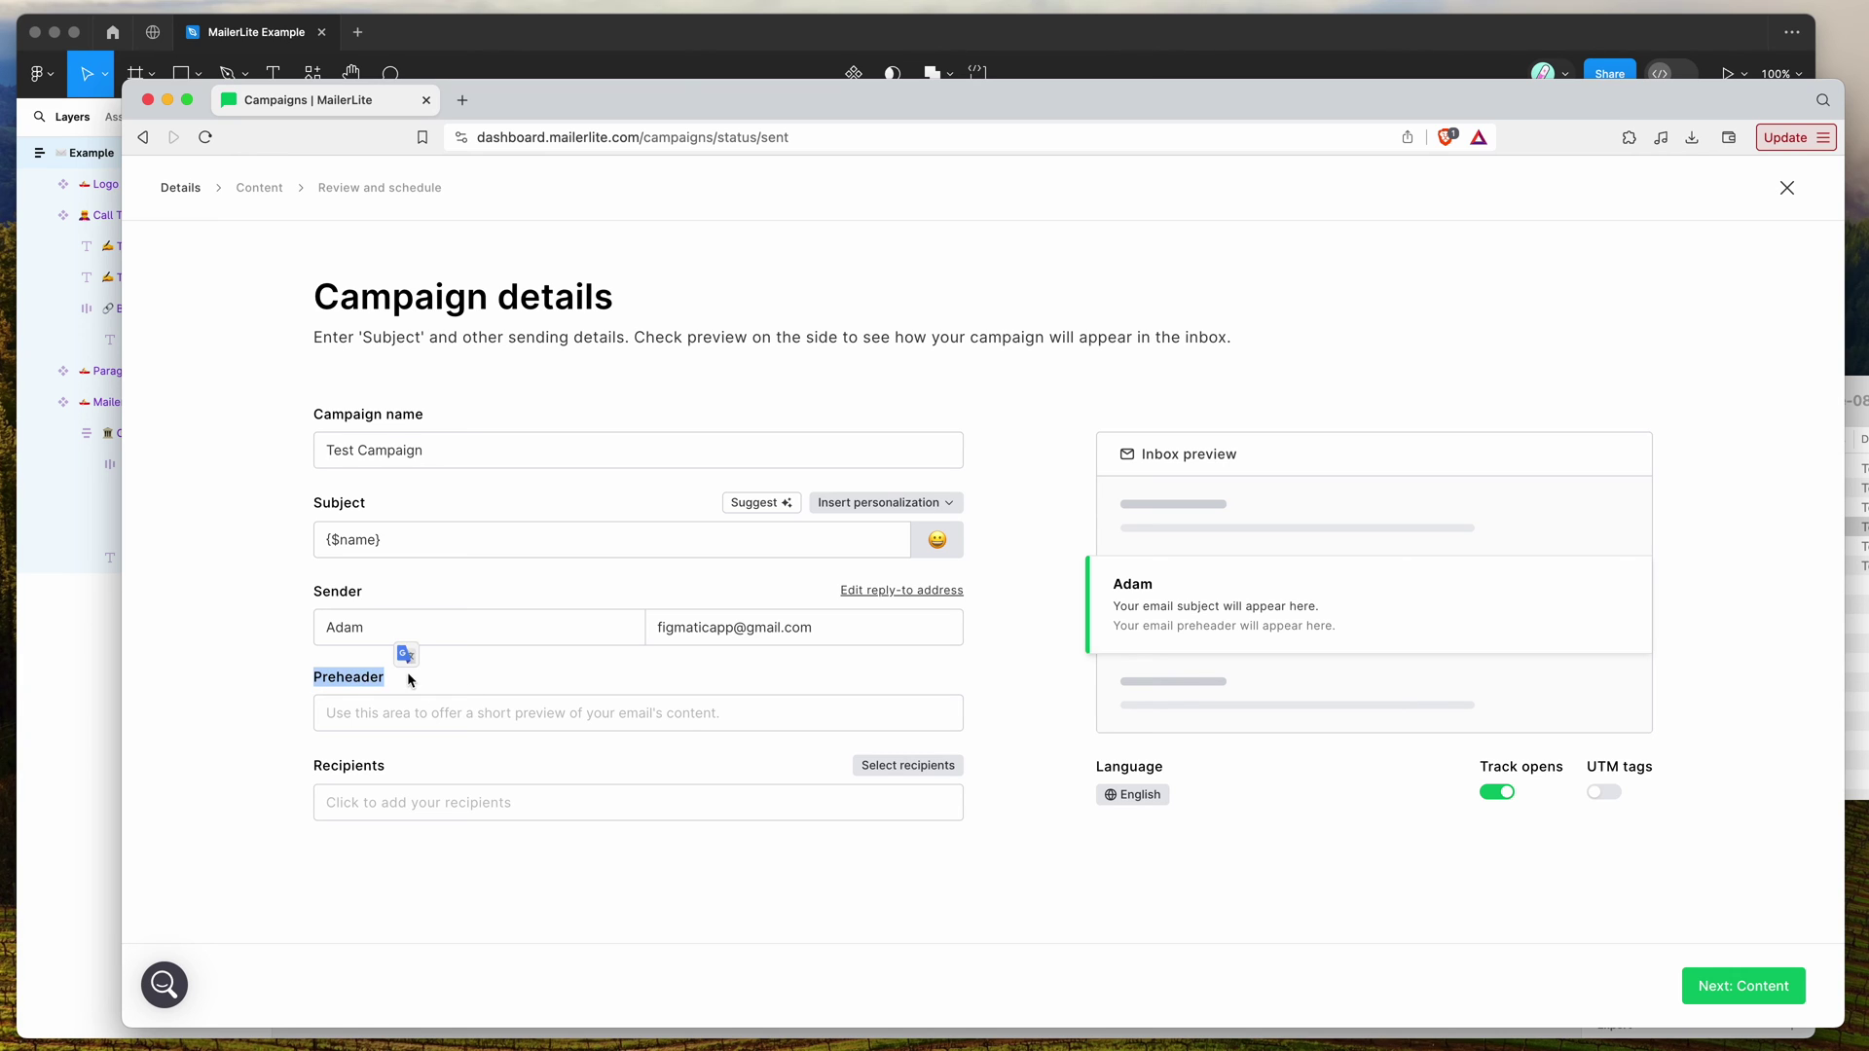
left_click(380, 712)
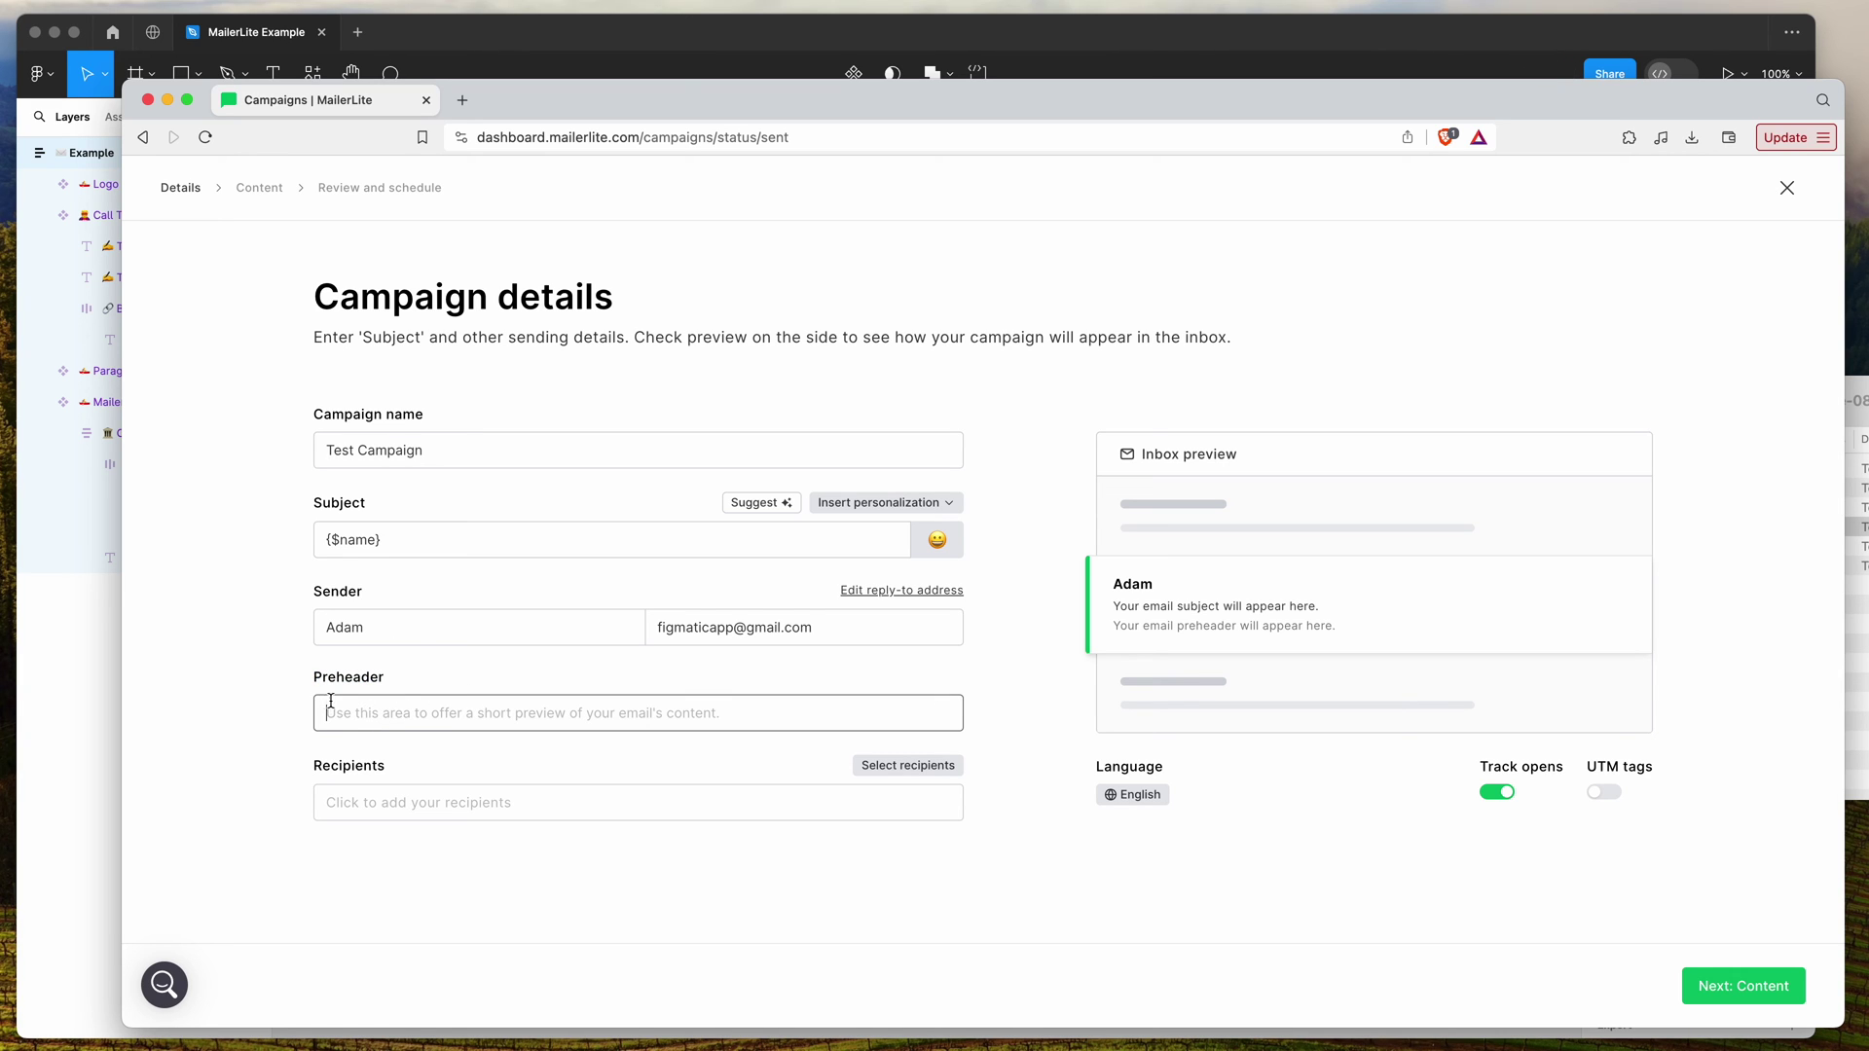
left_click_drag(307, 679, 441, 677)
left_click(412, 682)
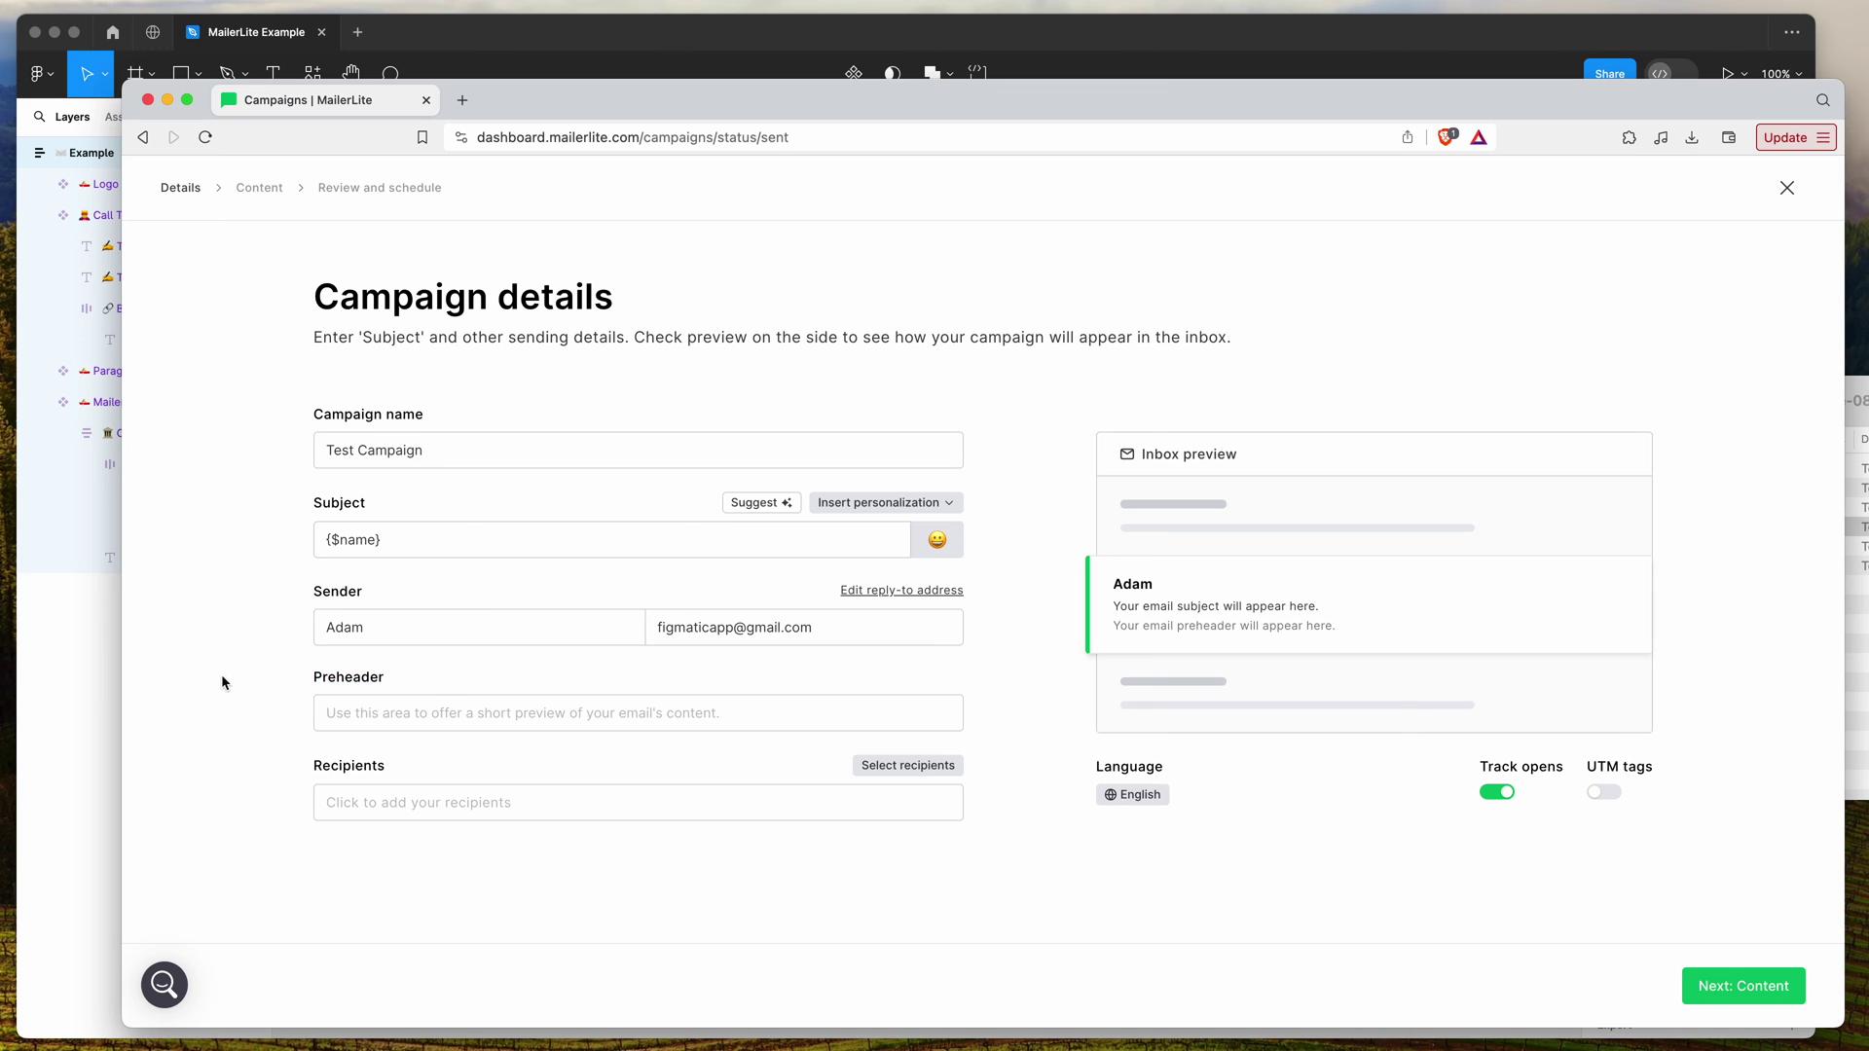
- Select 'All active subscribers' as the campaign recipients
left_click(458, 808)
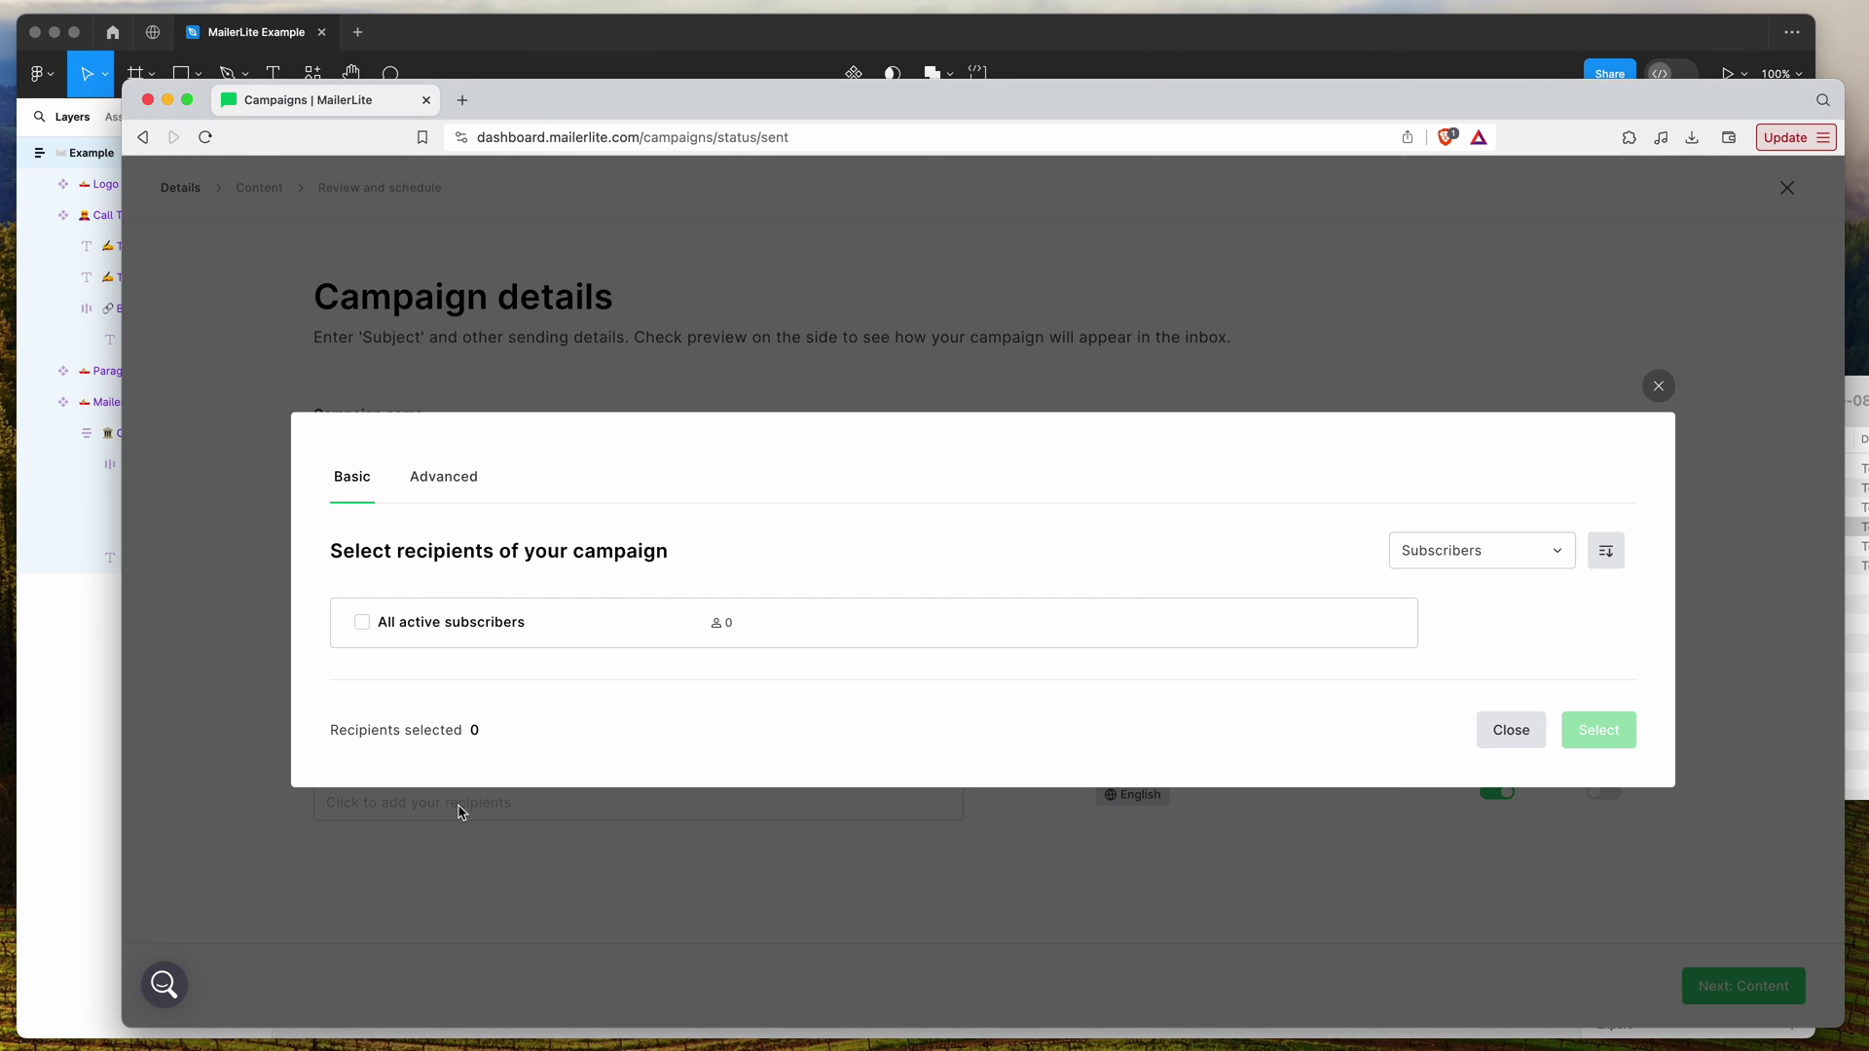
left_click(471, 623)
left_click(1608, 728)
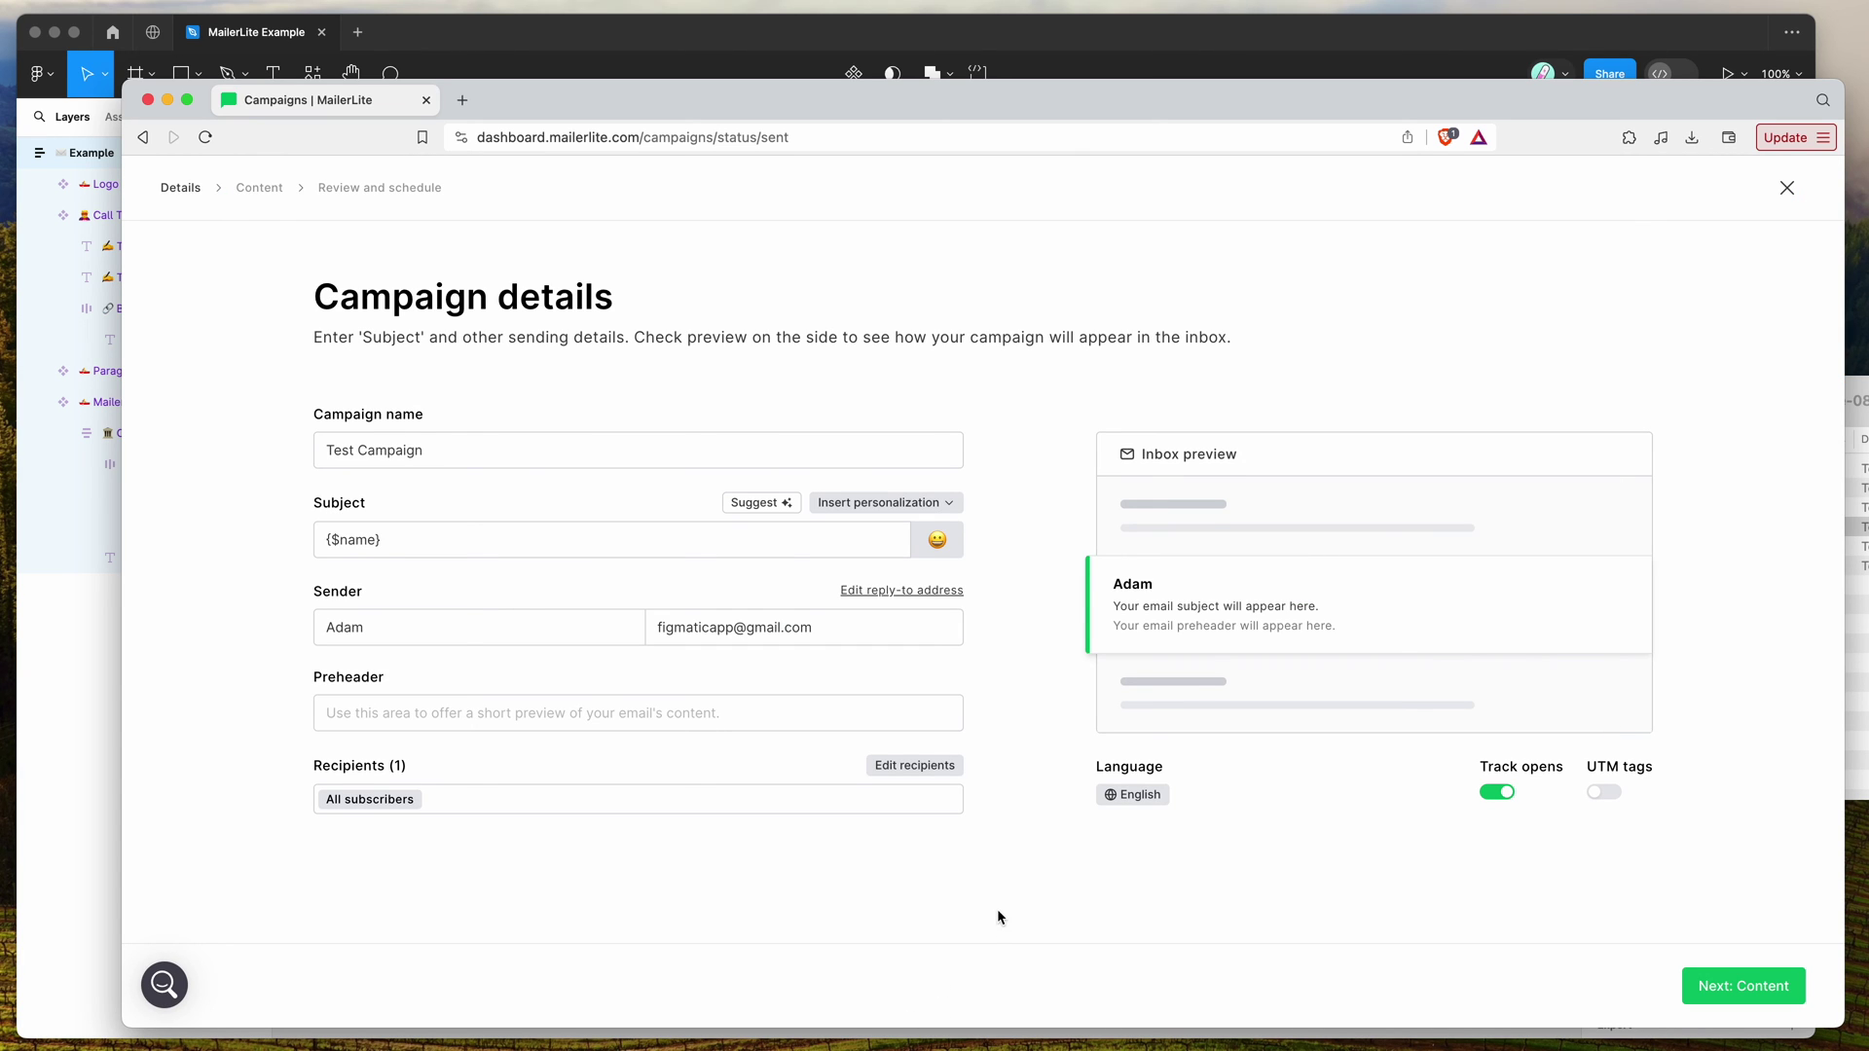
- Go to 'Next: Content' and choose the Custom HTML editor
left_click(1723, 989)
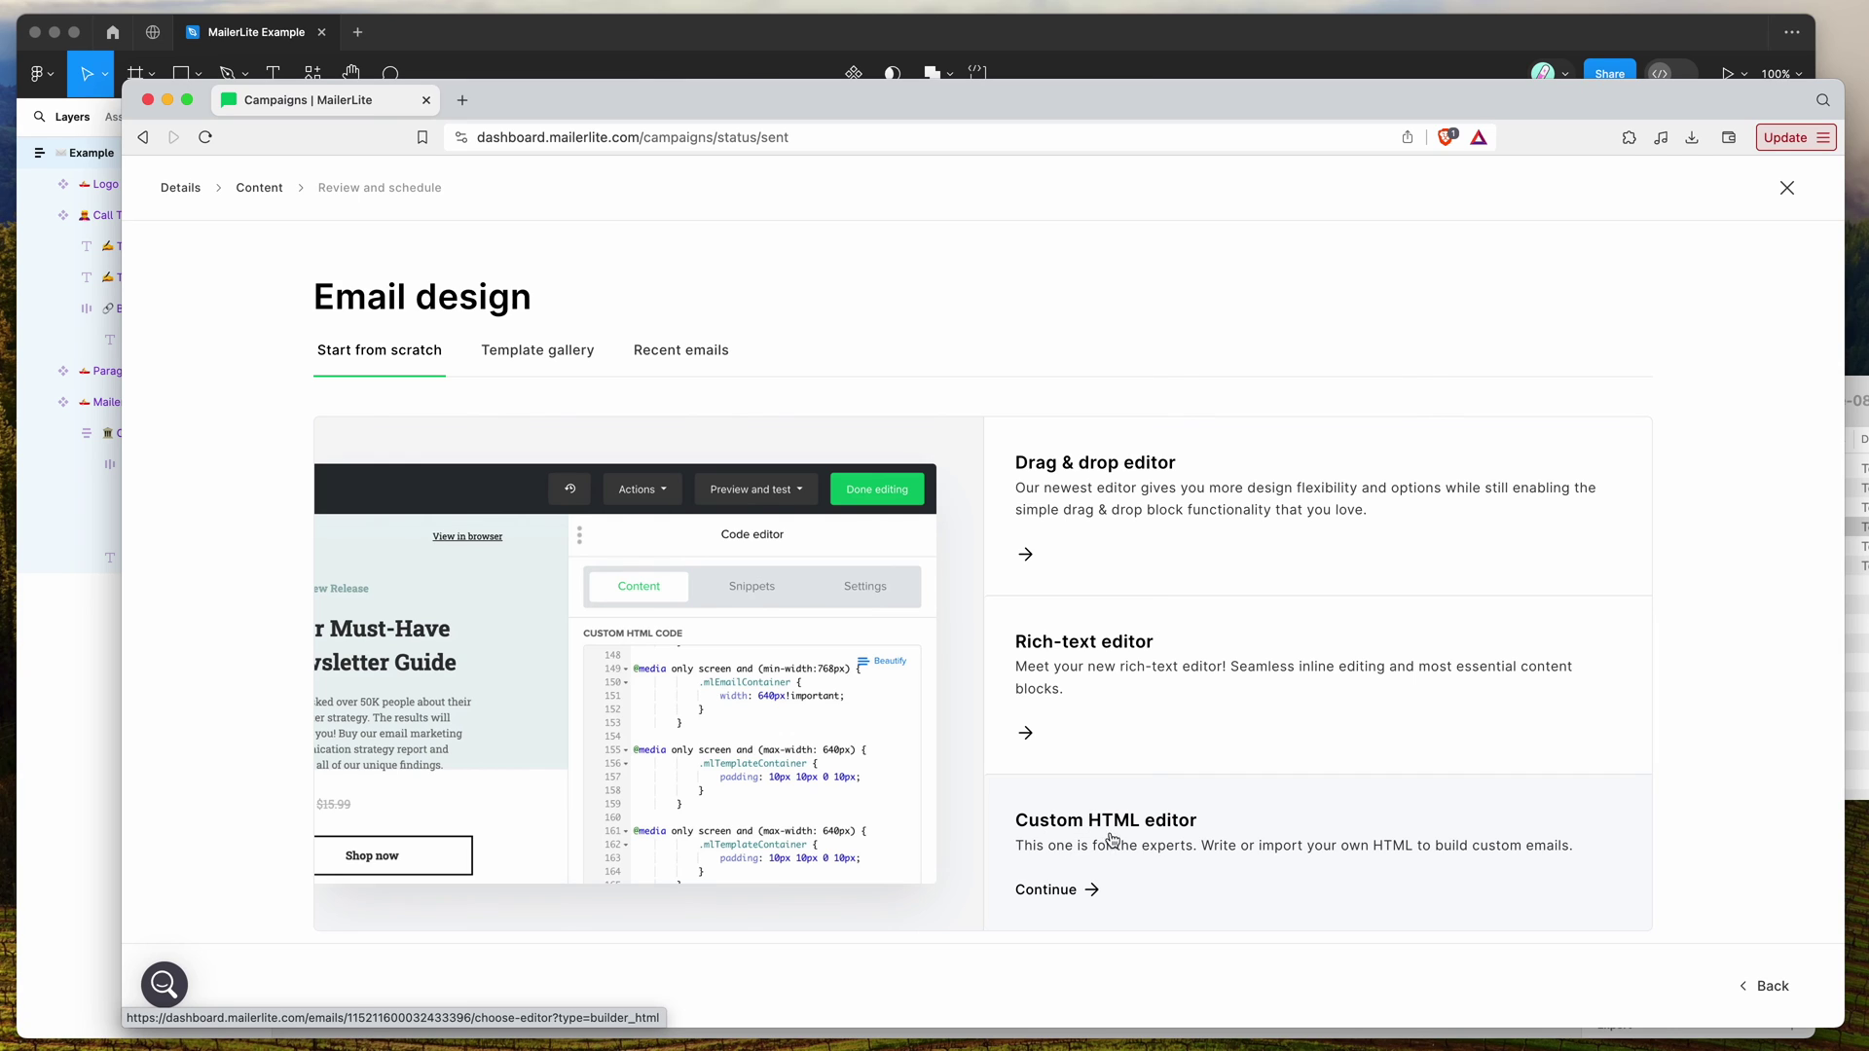
left_click(1071, 885)
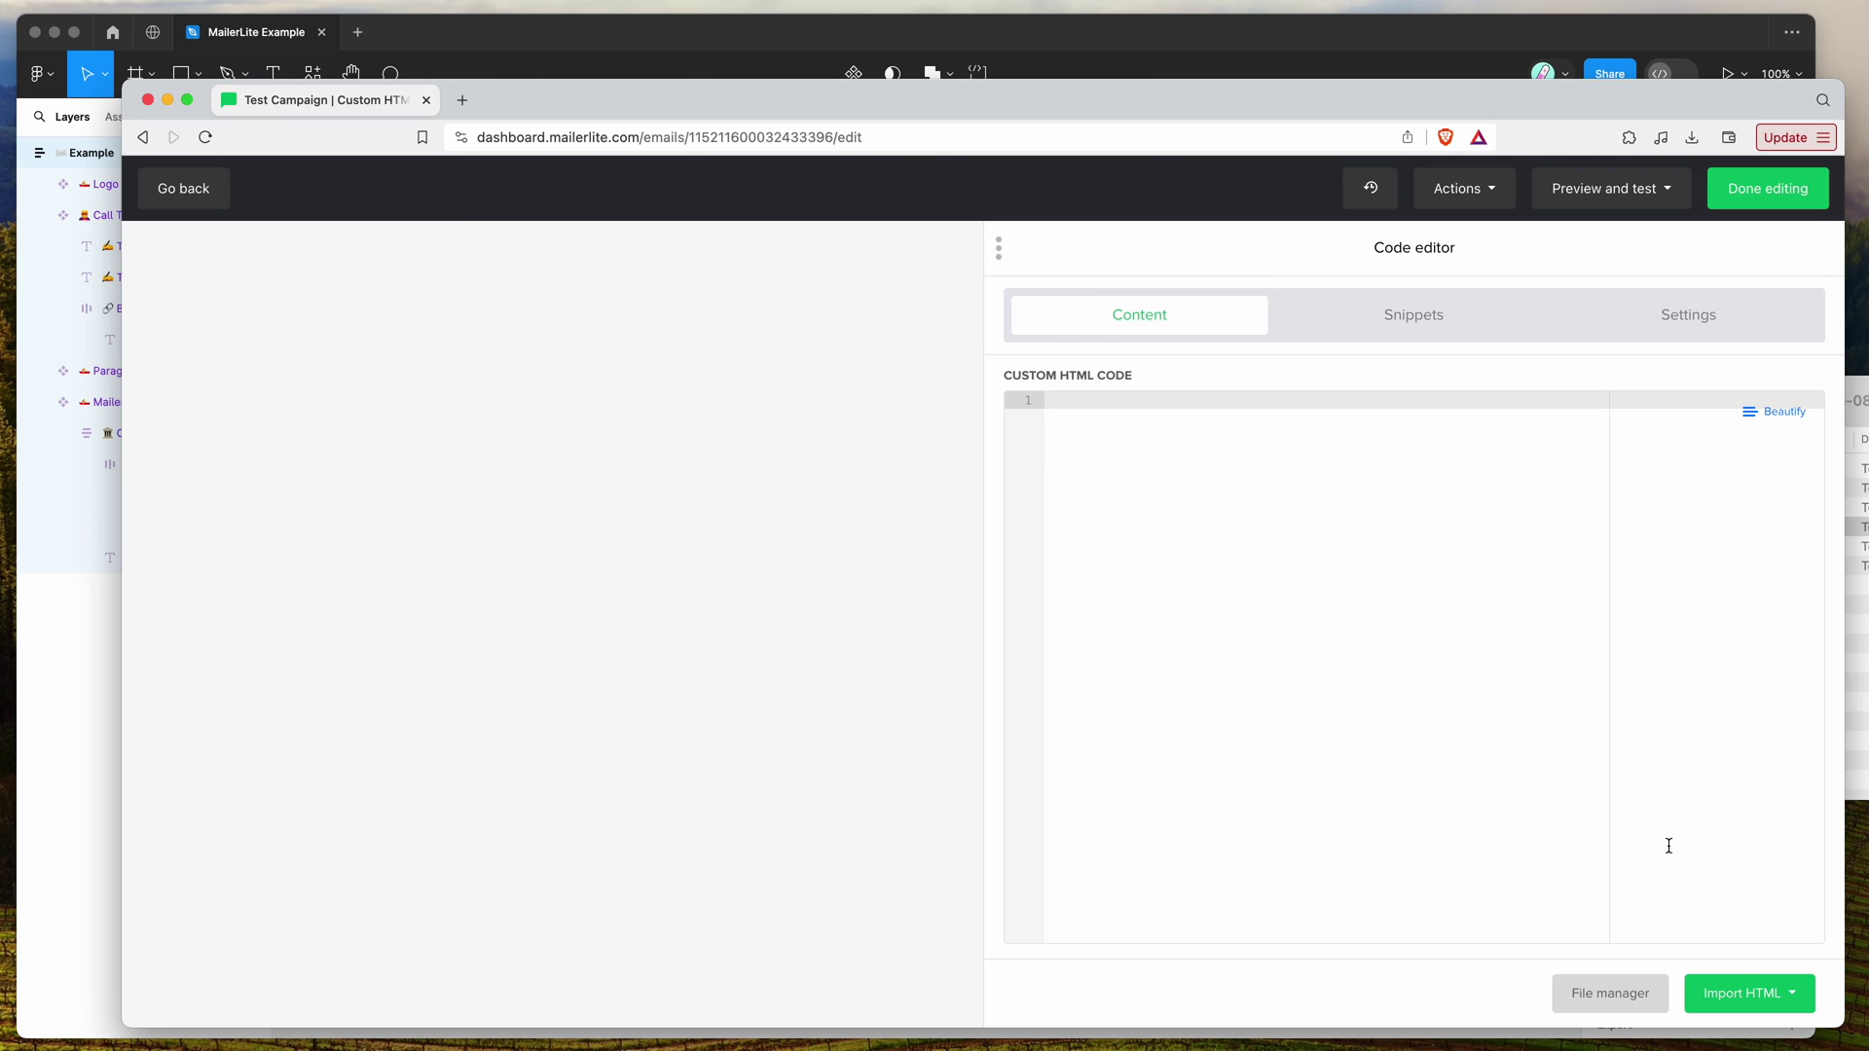
- Choose 'Paste your HTML' under Import HTML and paste the copied Jiro Sushi email code
left_click(1746, 1002)
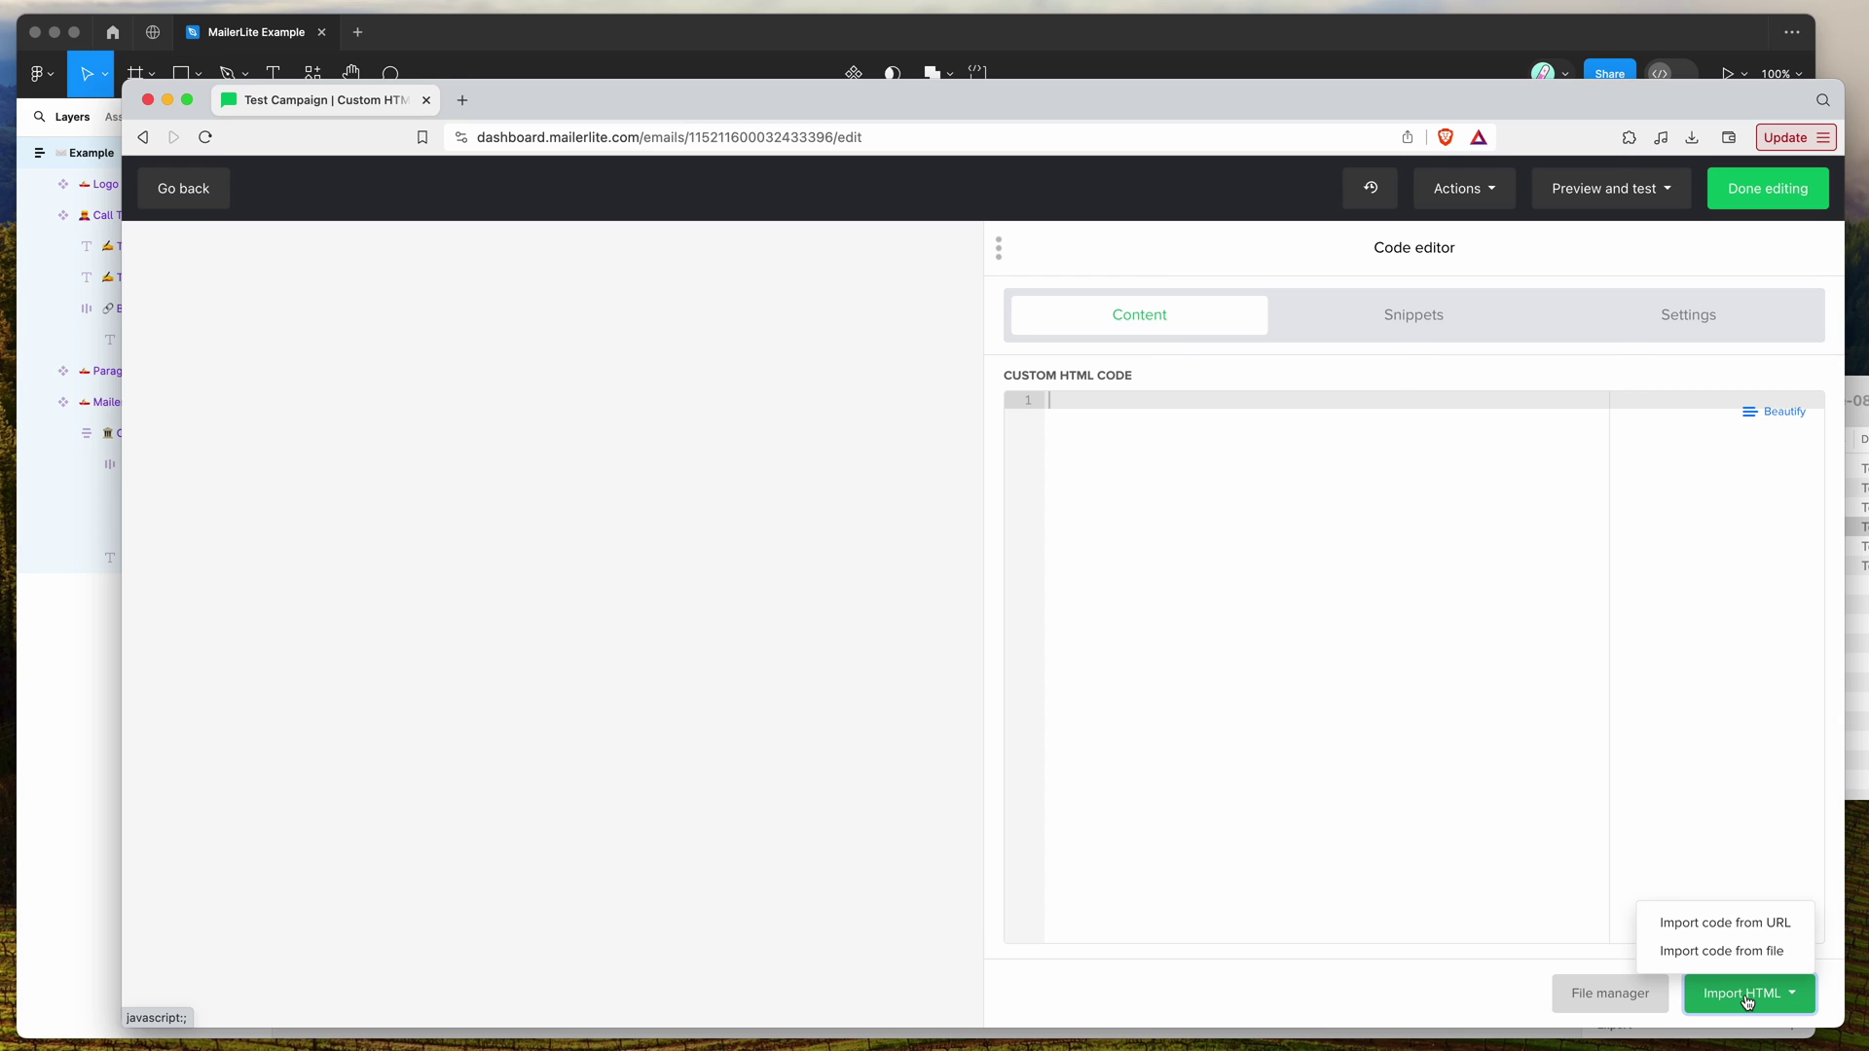
left_click(1709, 954)
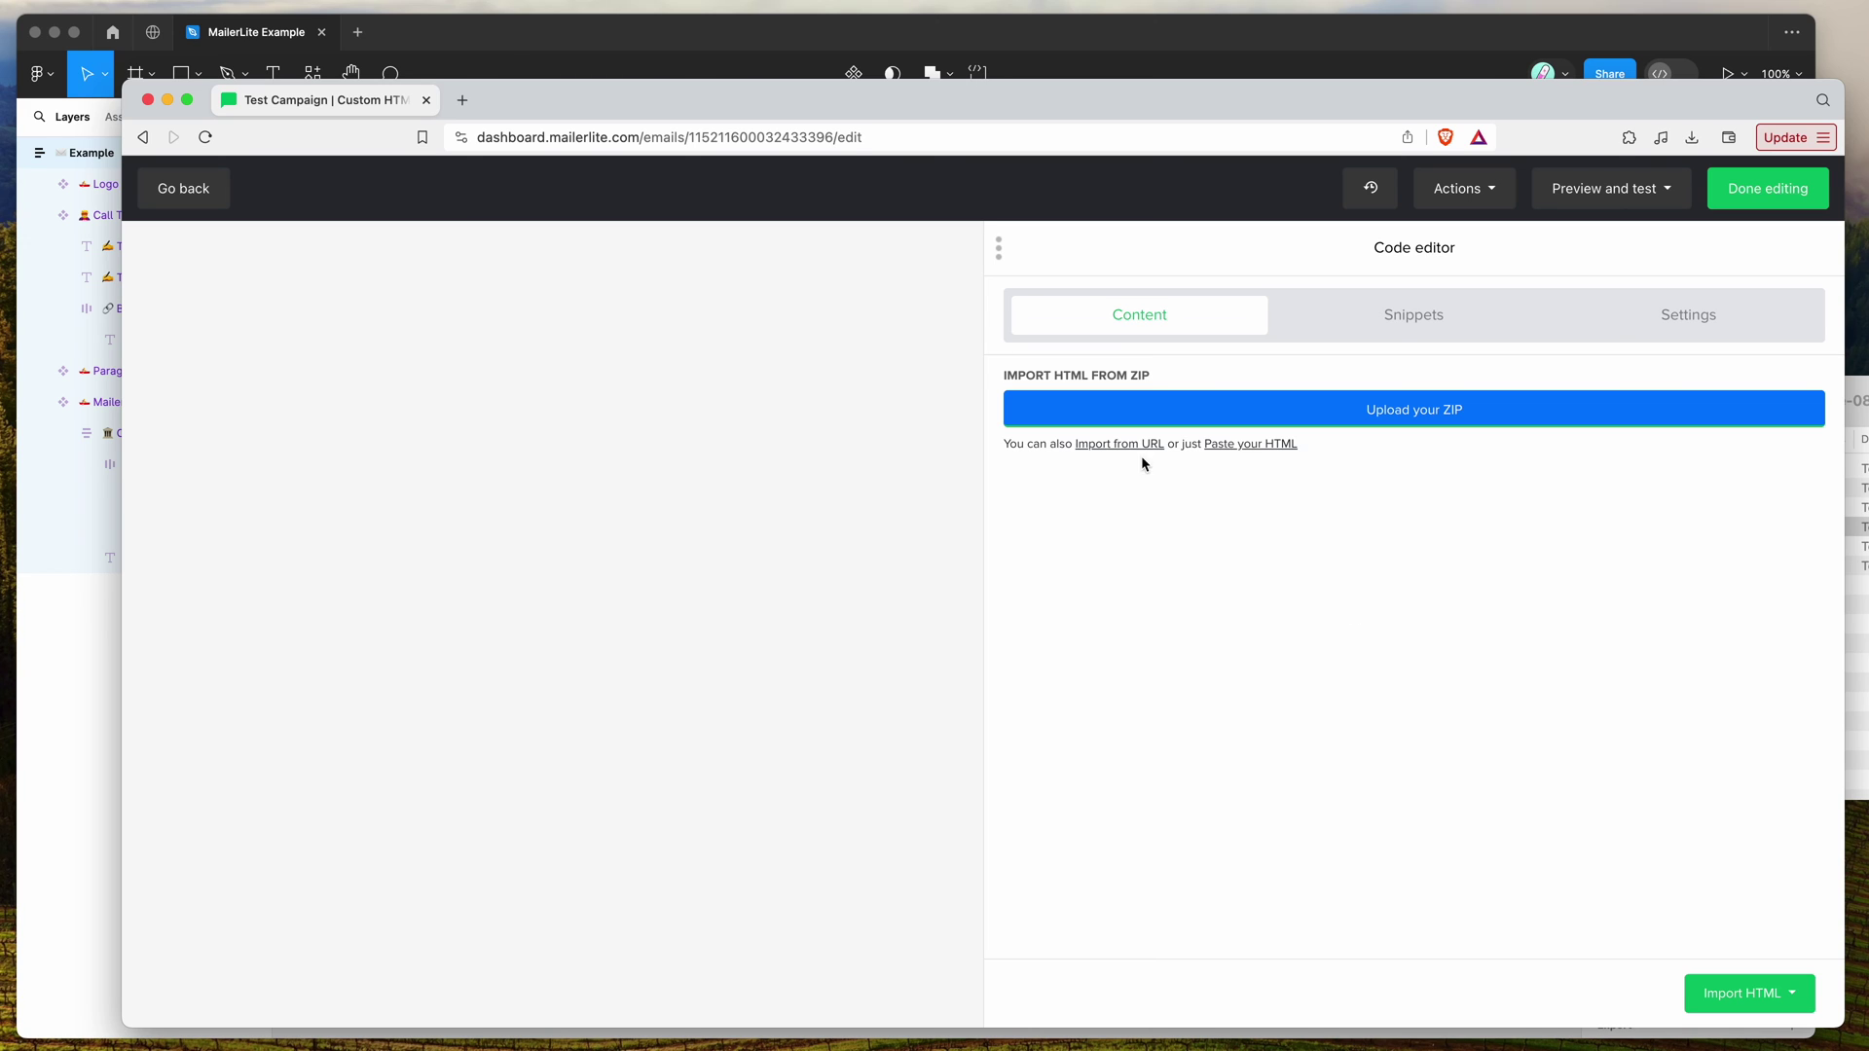
left_click(1231, 445)
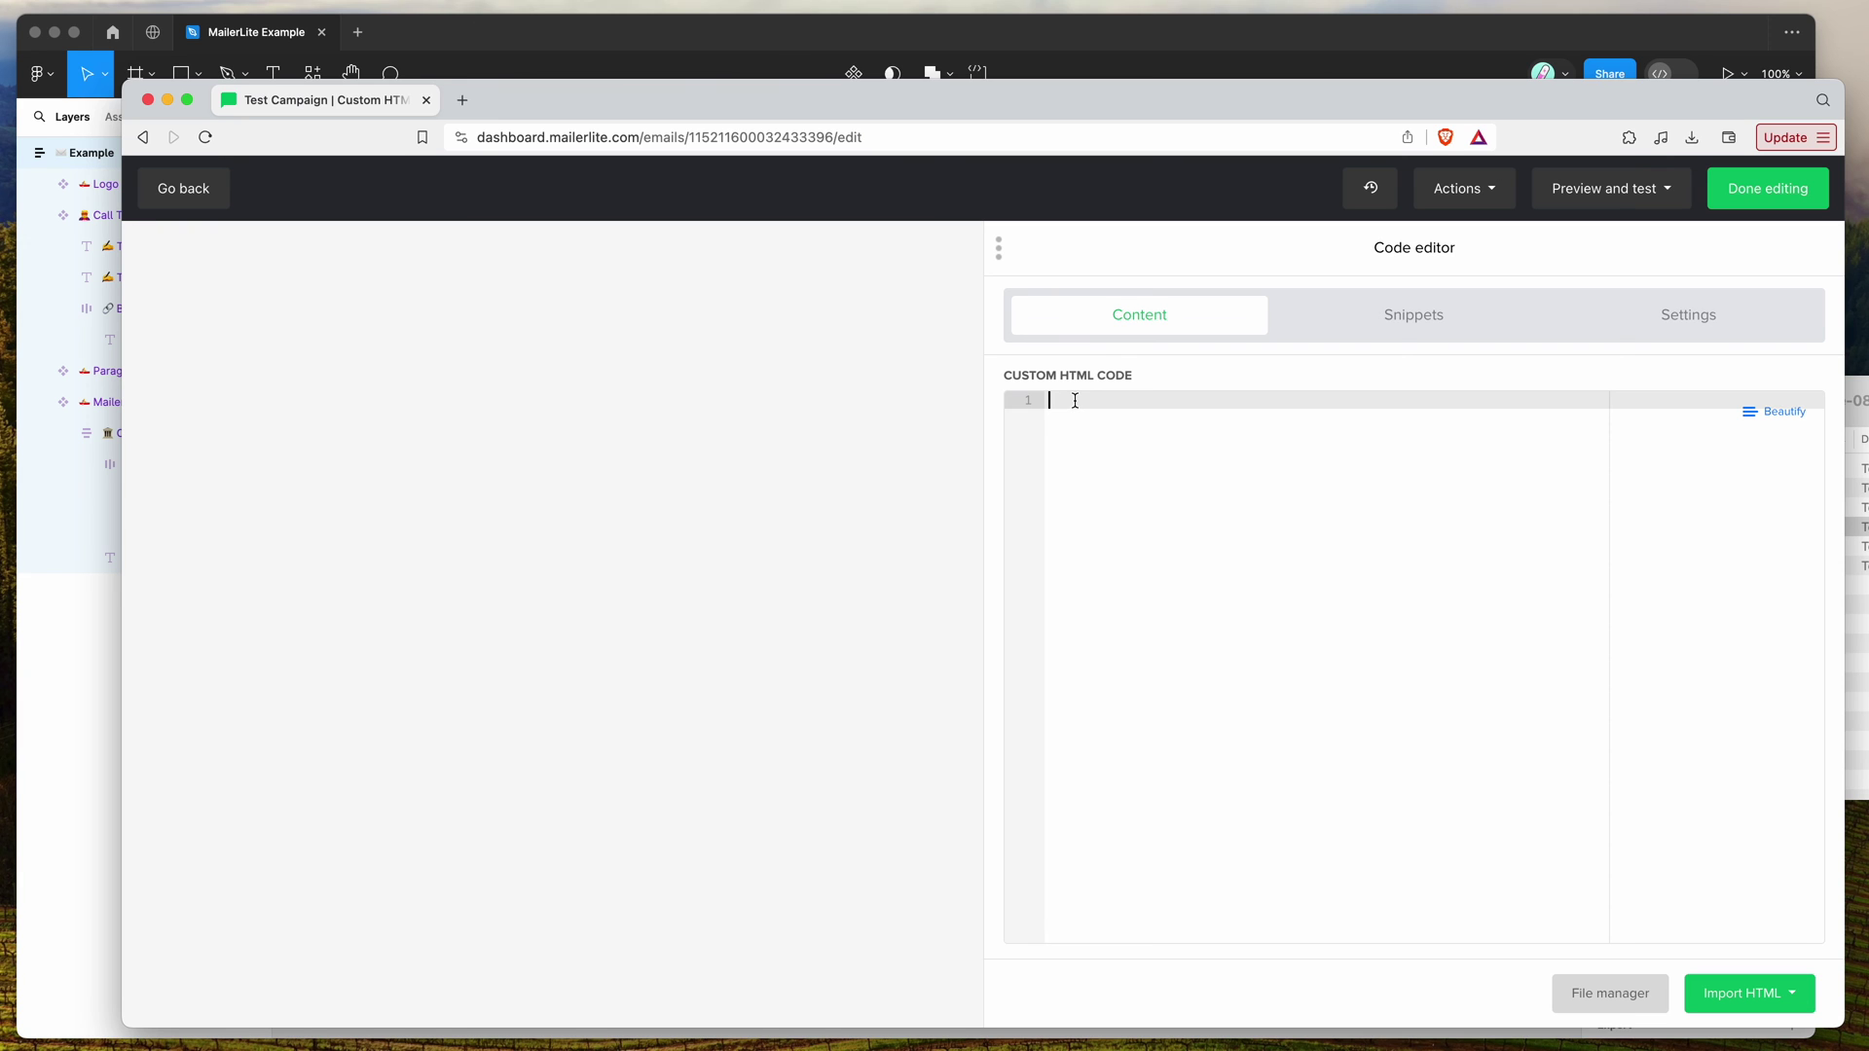
key("super+v")
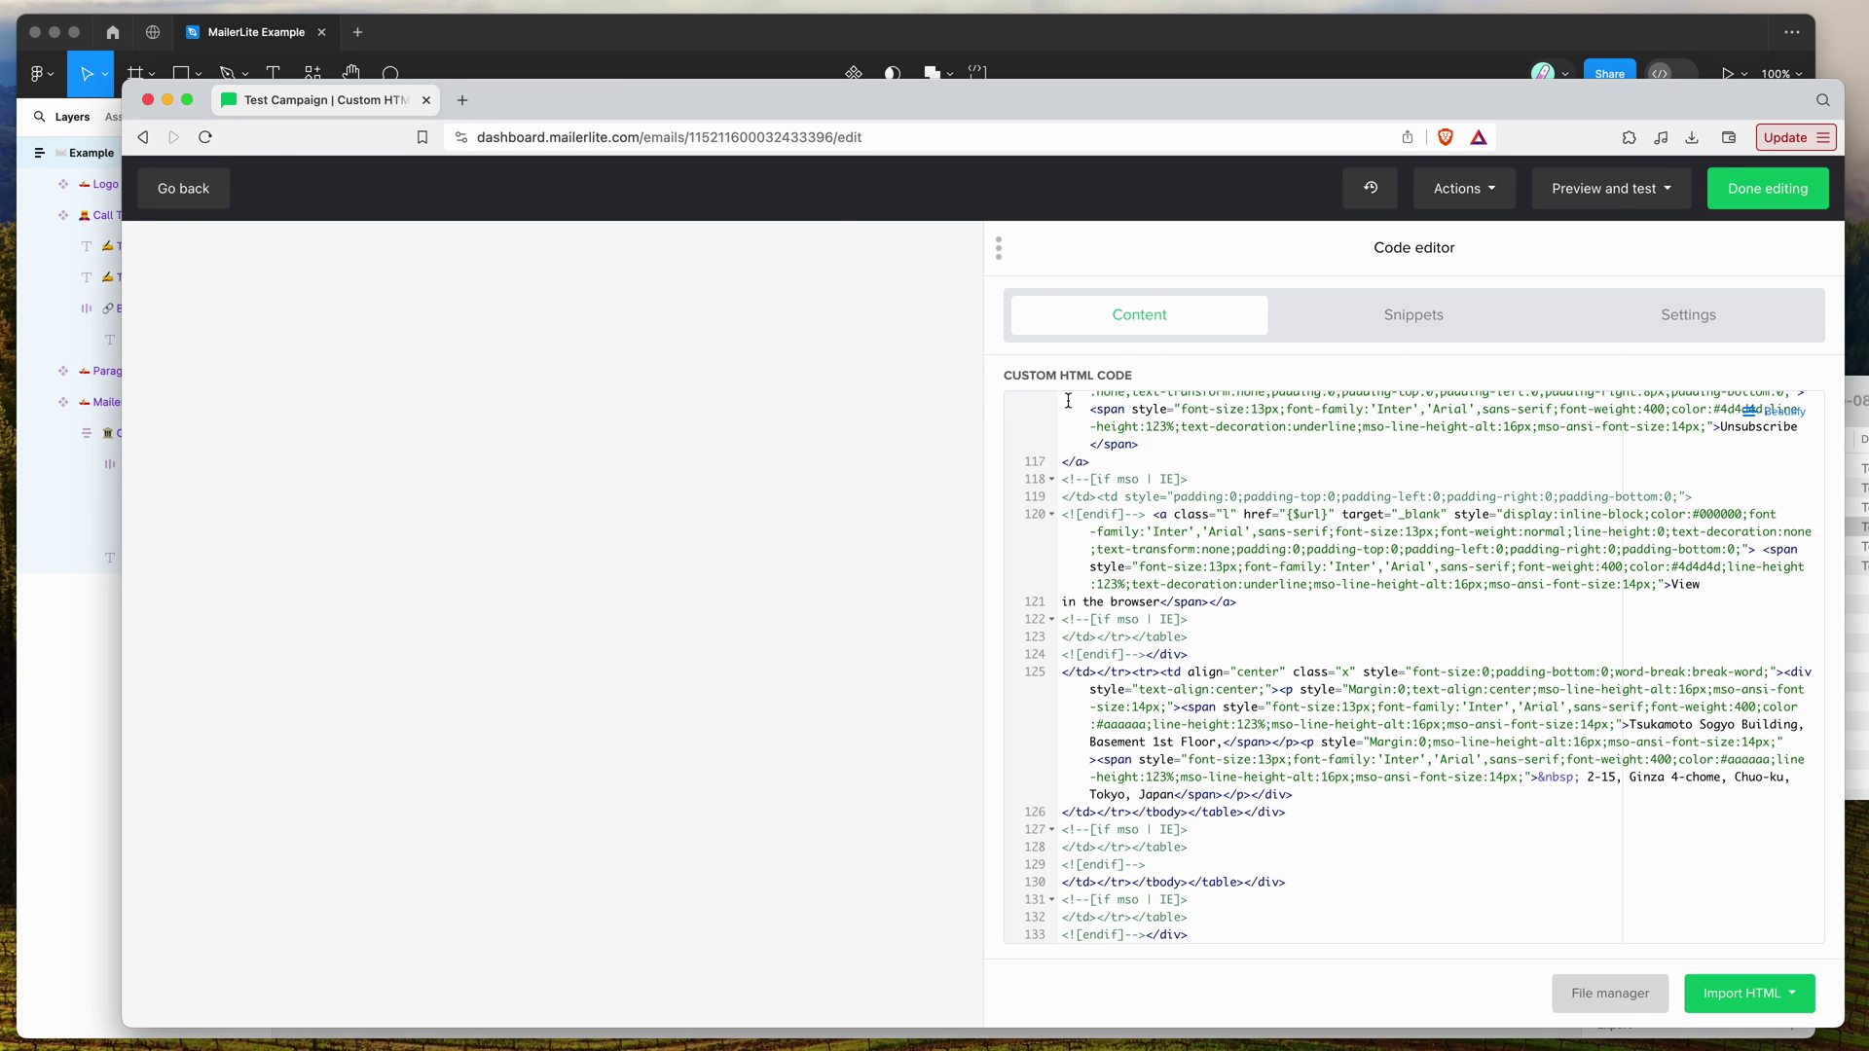
- Browse the pasted HTML from the footer code back up to the html tag
left_click(1256, 771)
left_click(1222, 825)
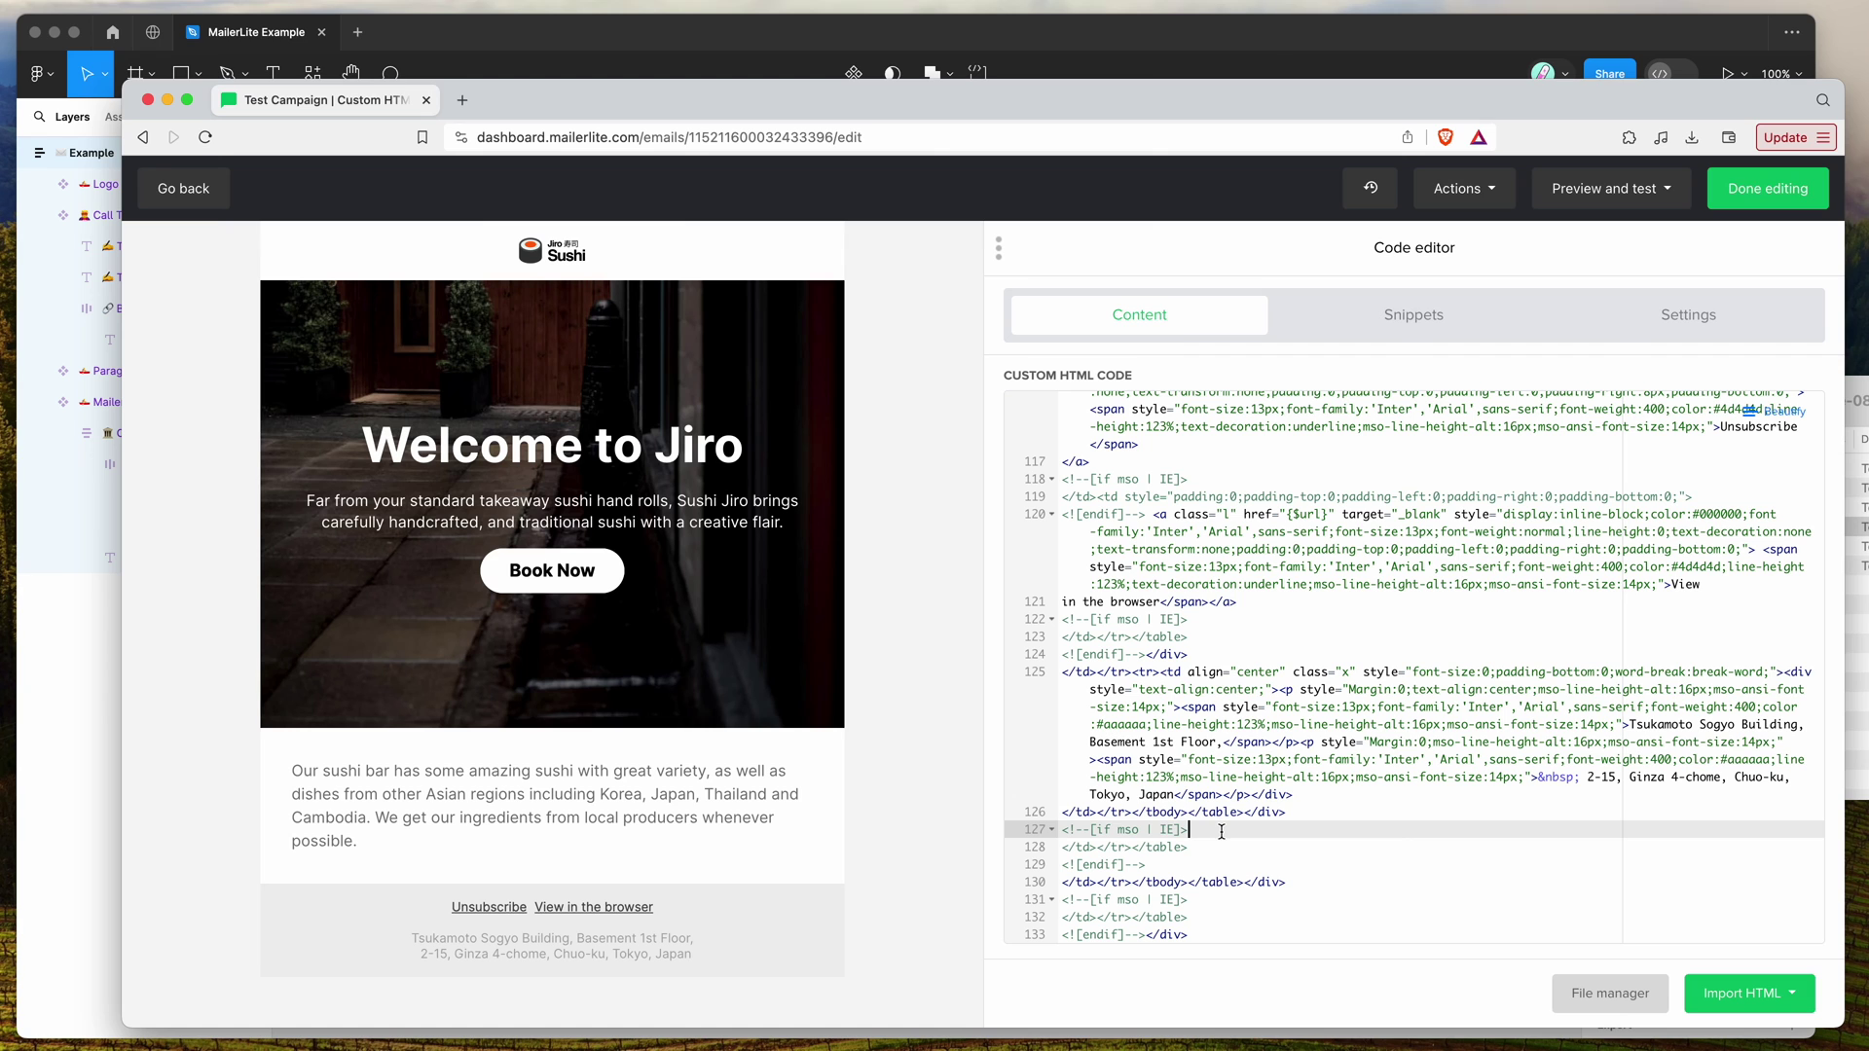
left_click(784, 555)
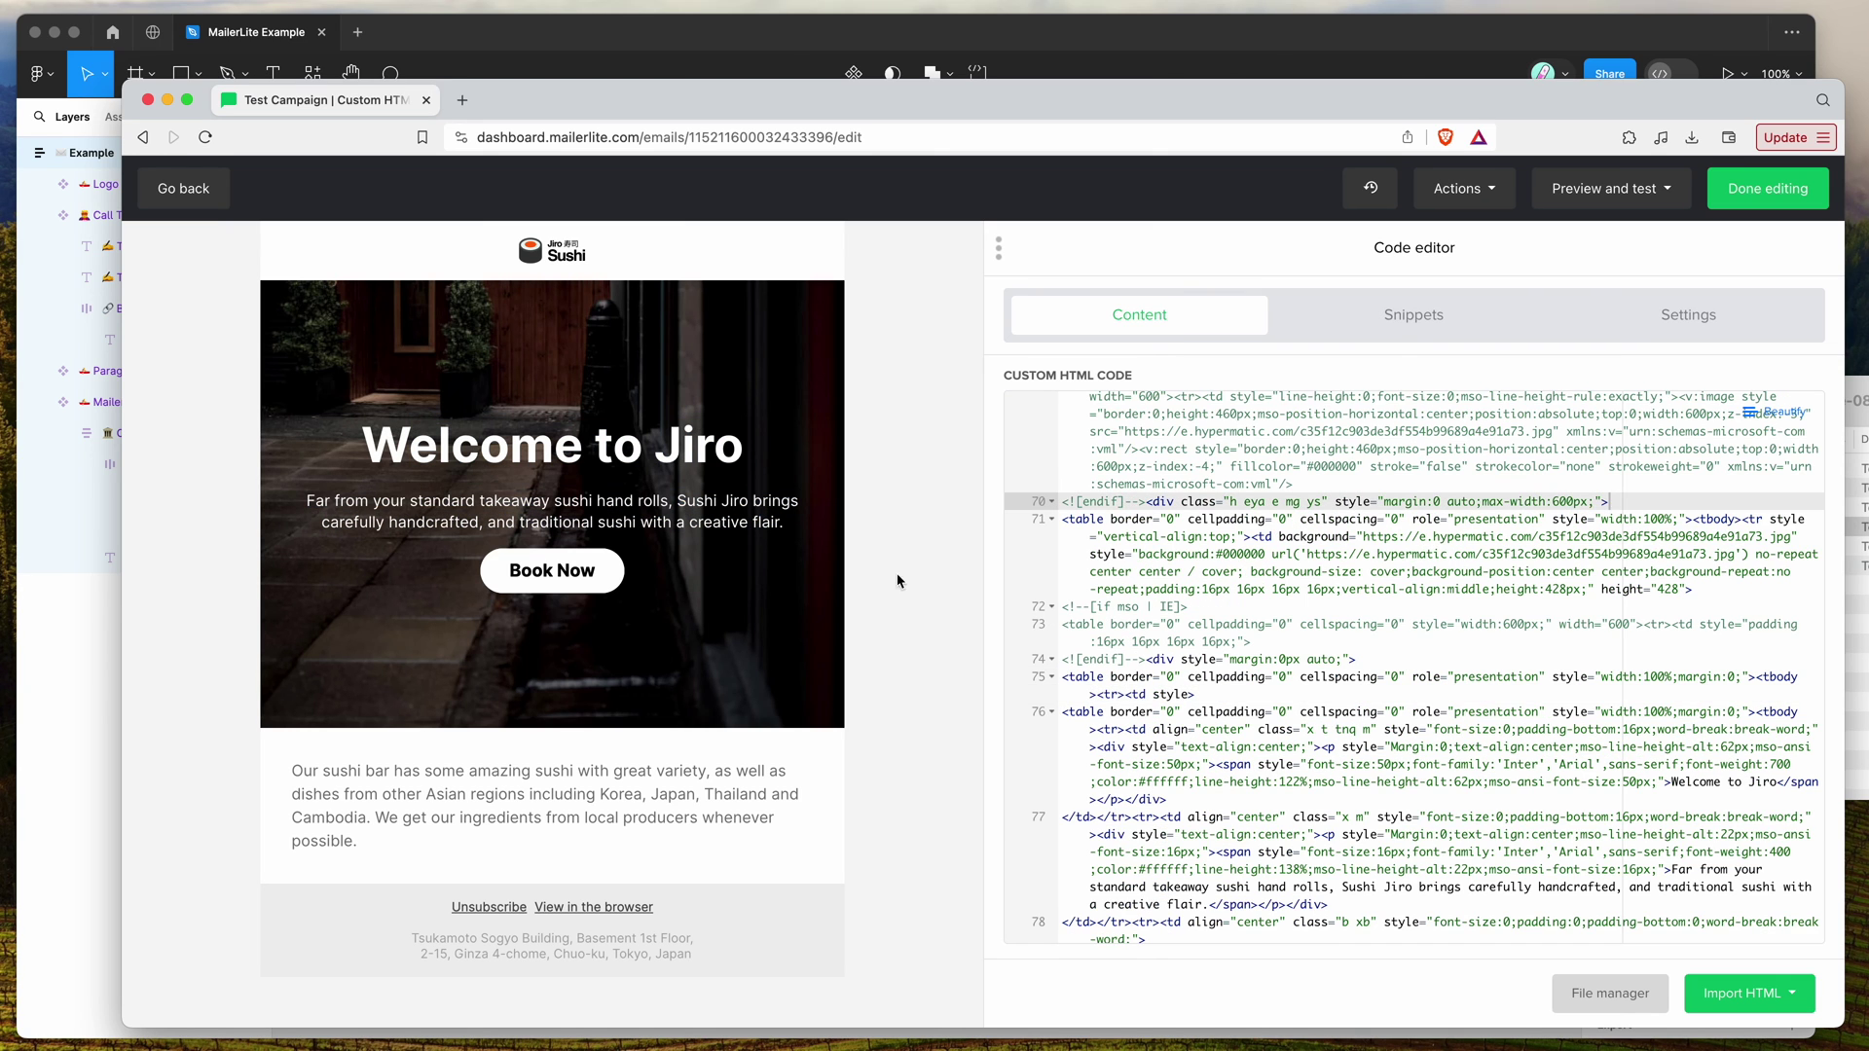
scroll(1134, 633, "up", 20)
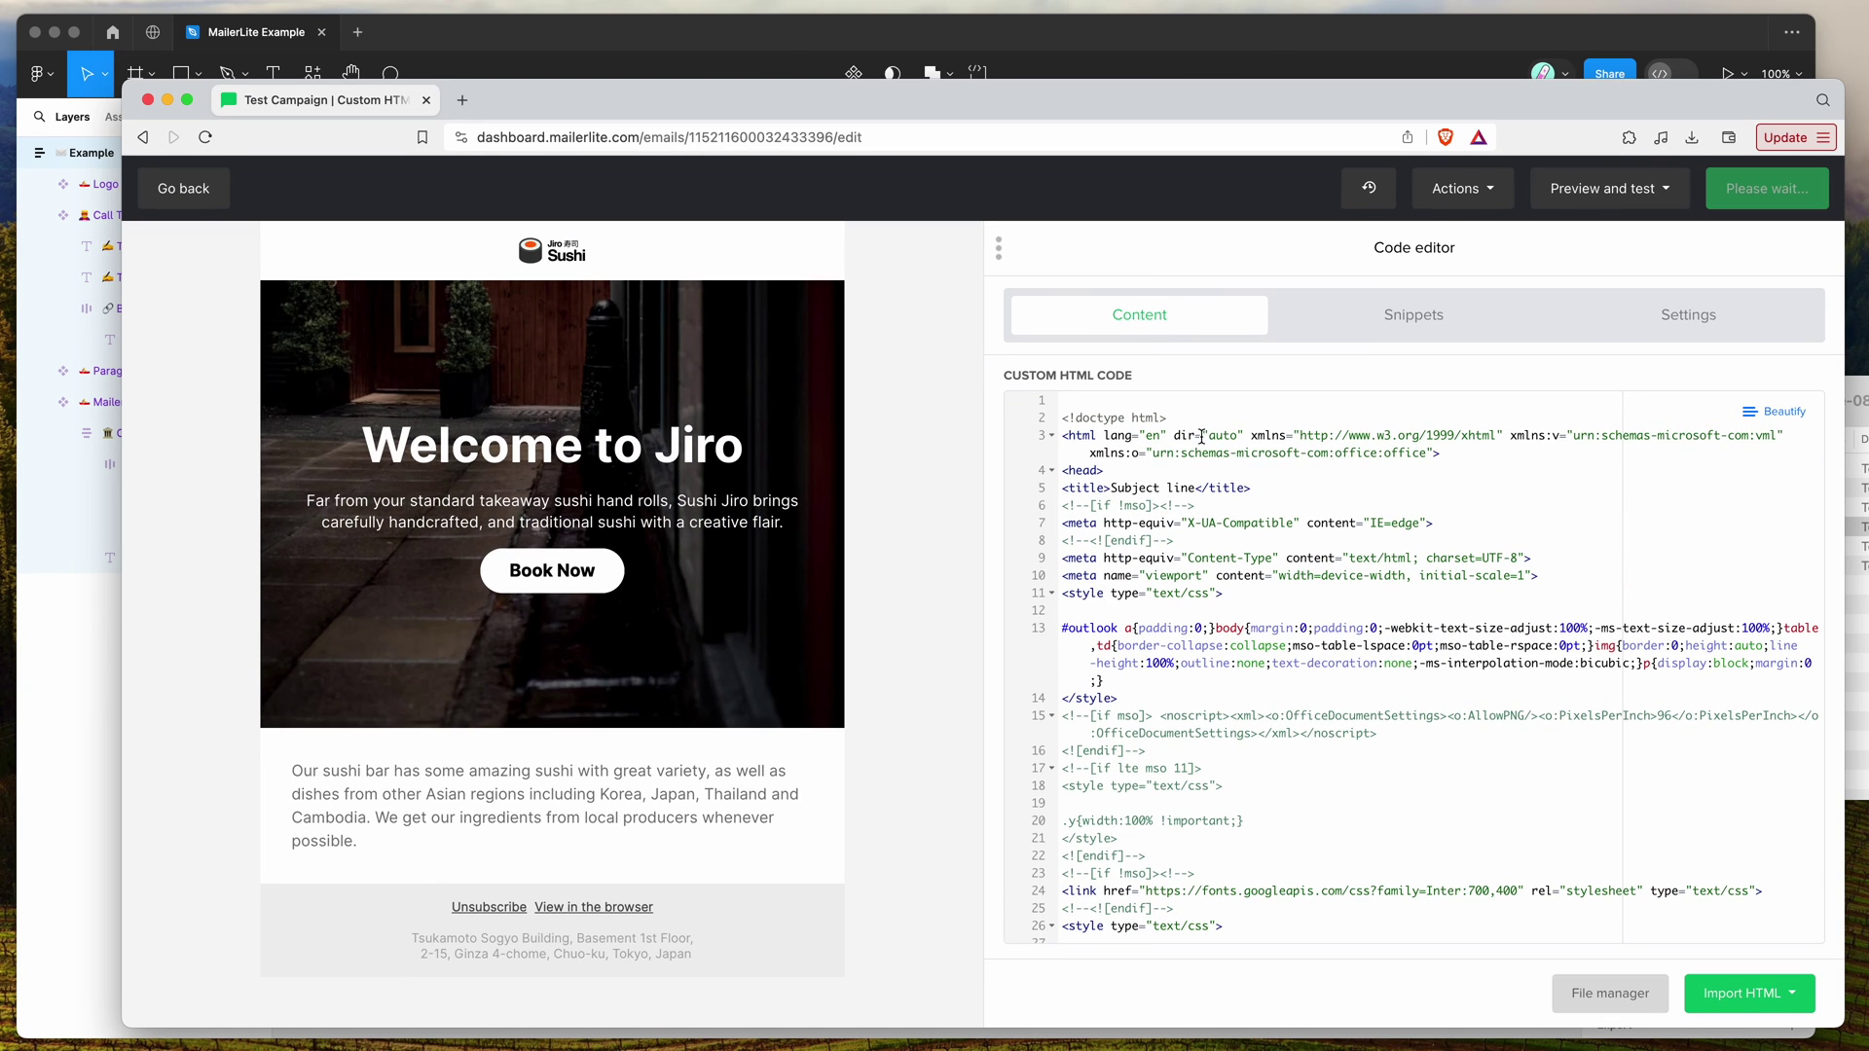
left_click(1166, 456)
scroll(1166, 459, "down", 15)
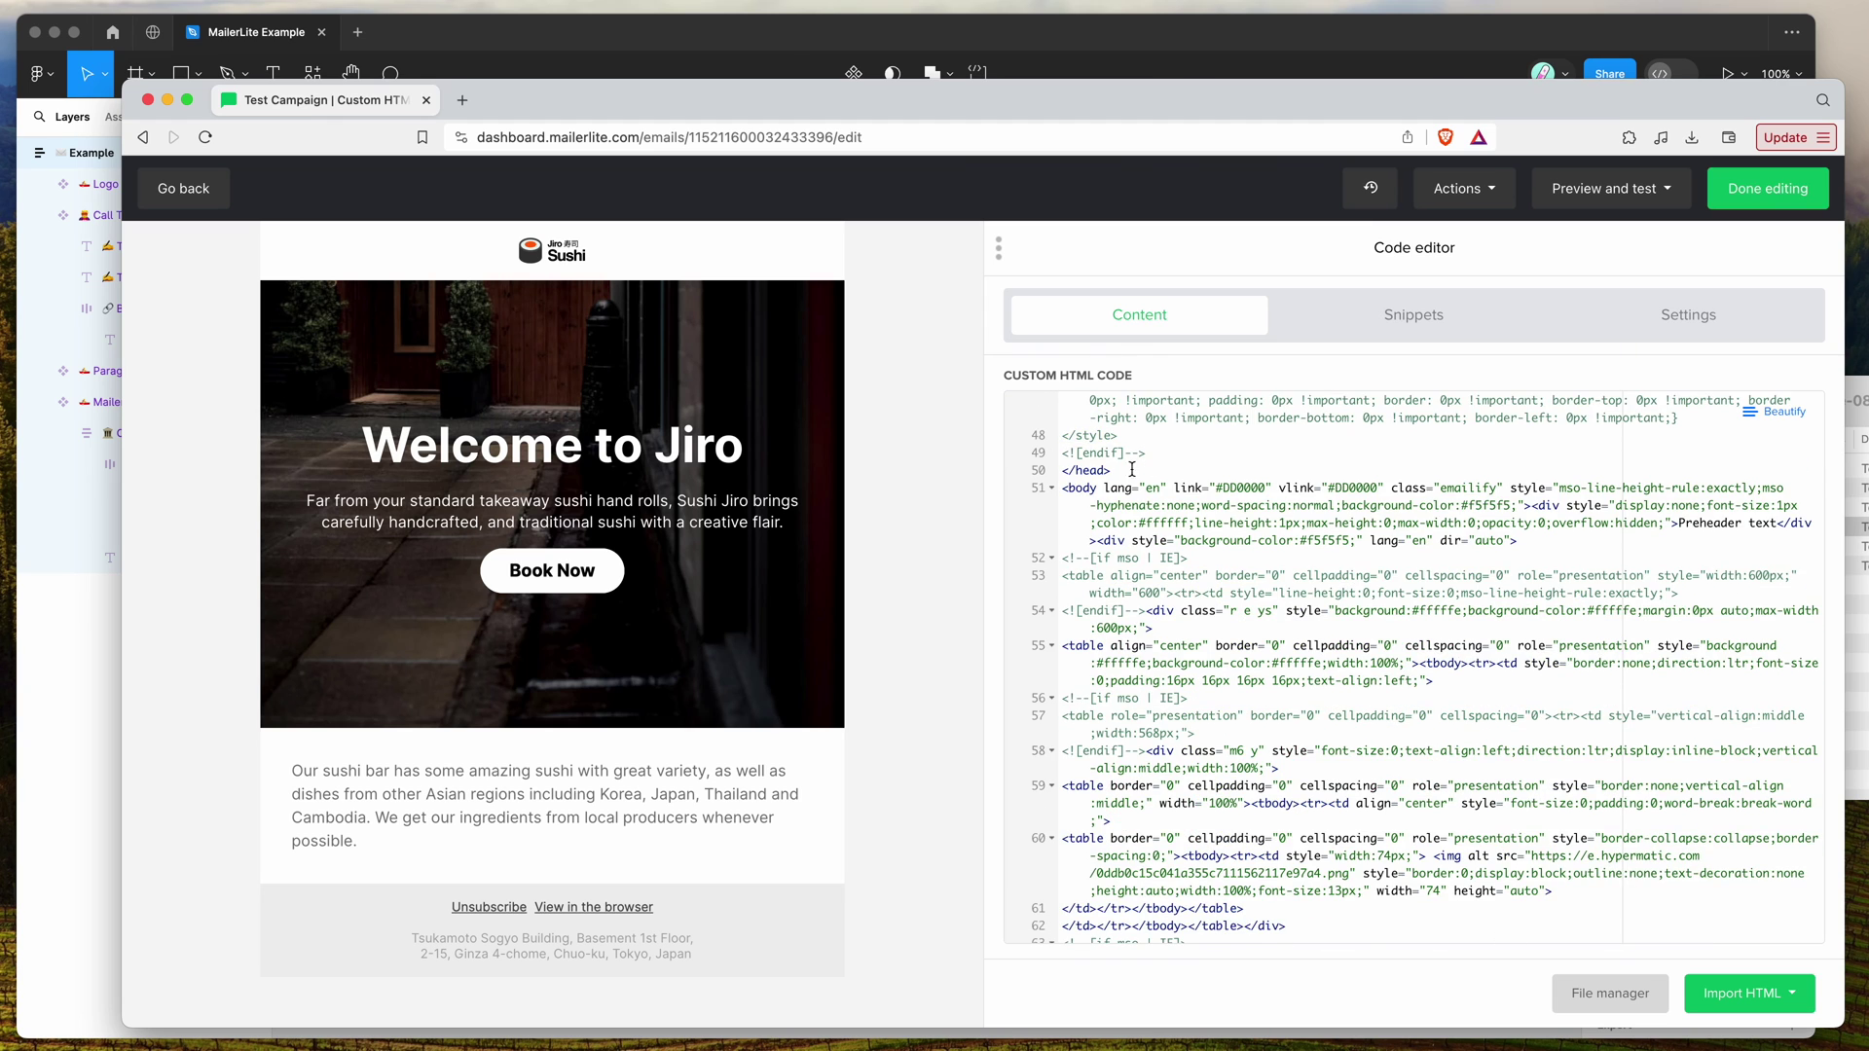
- Check the rendered email text, then open Preview mode from 'Preview and test'
left_click_drag(379, 445, 687, 831)
left_click_drag(701, 968, 483, 732)
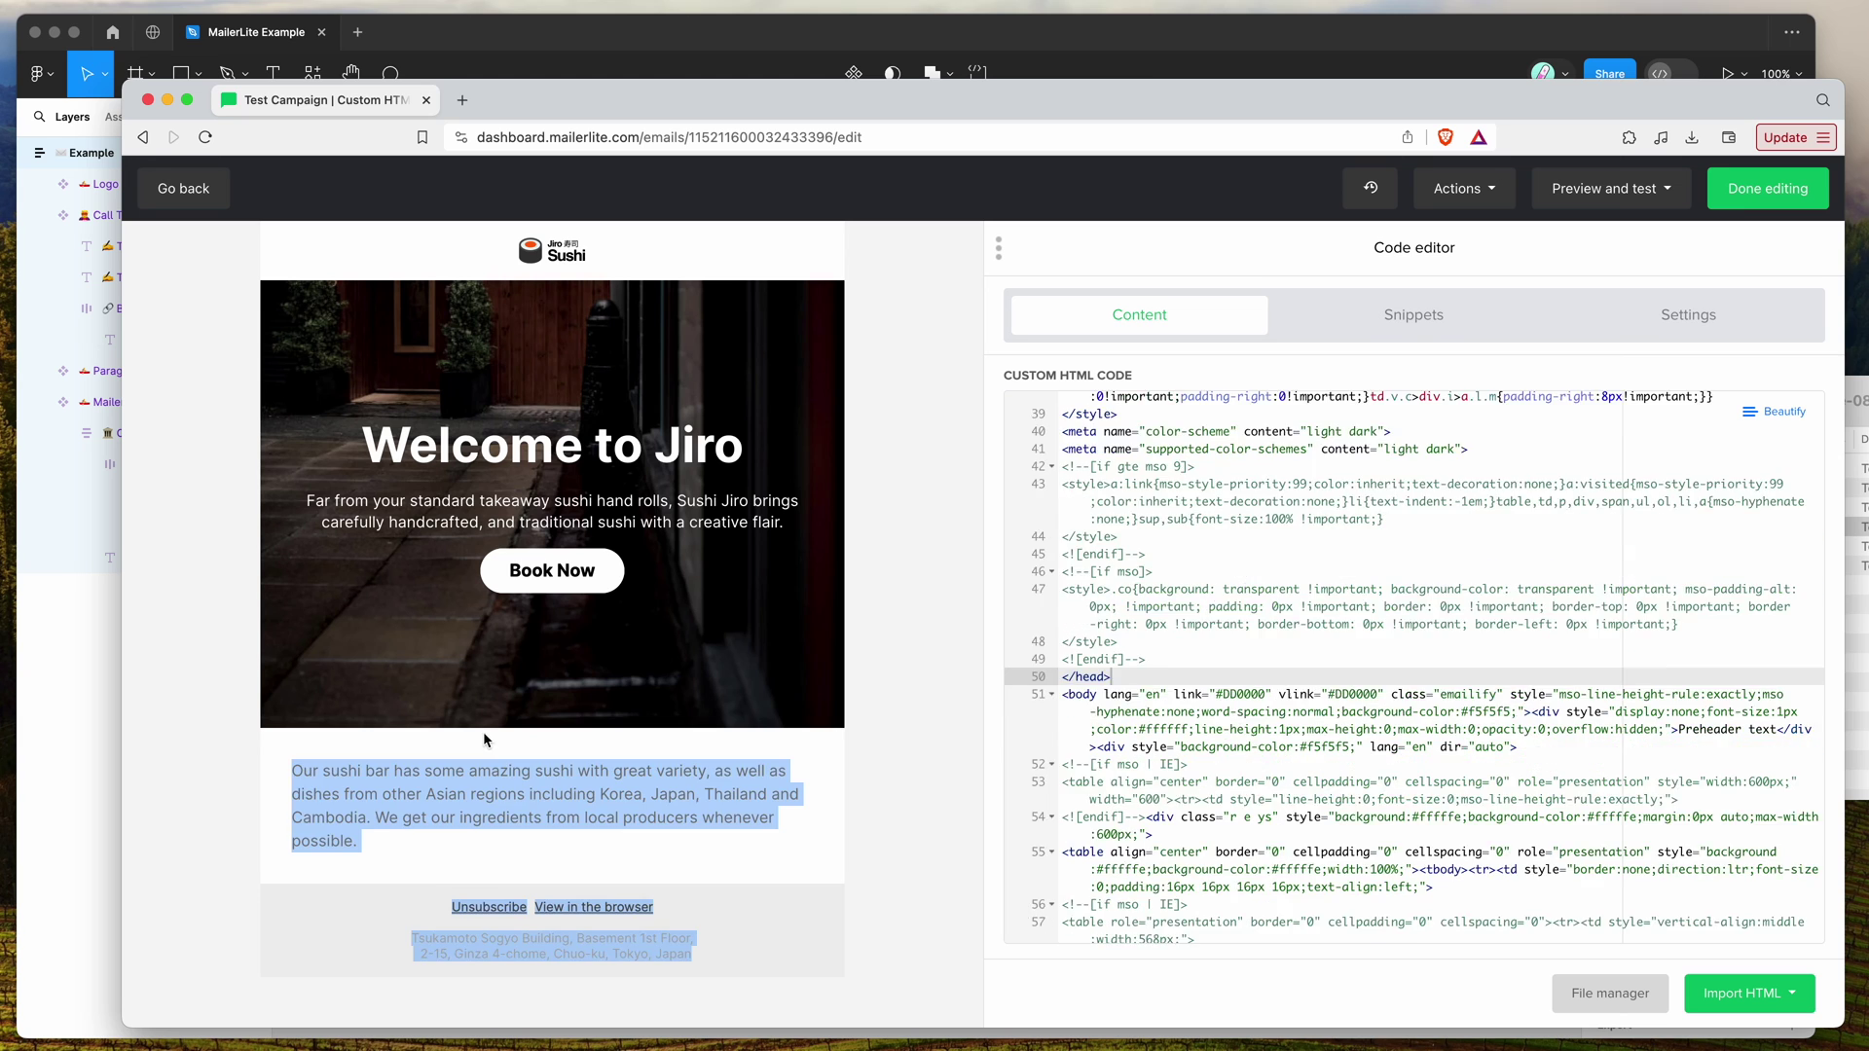
left_click_drag(460, 244, 741, 523)
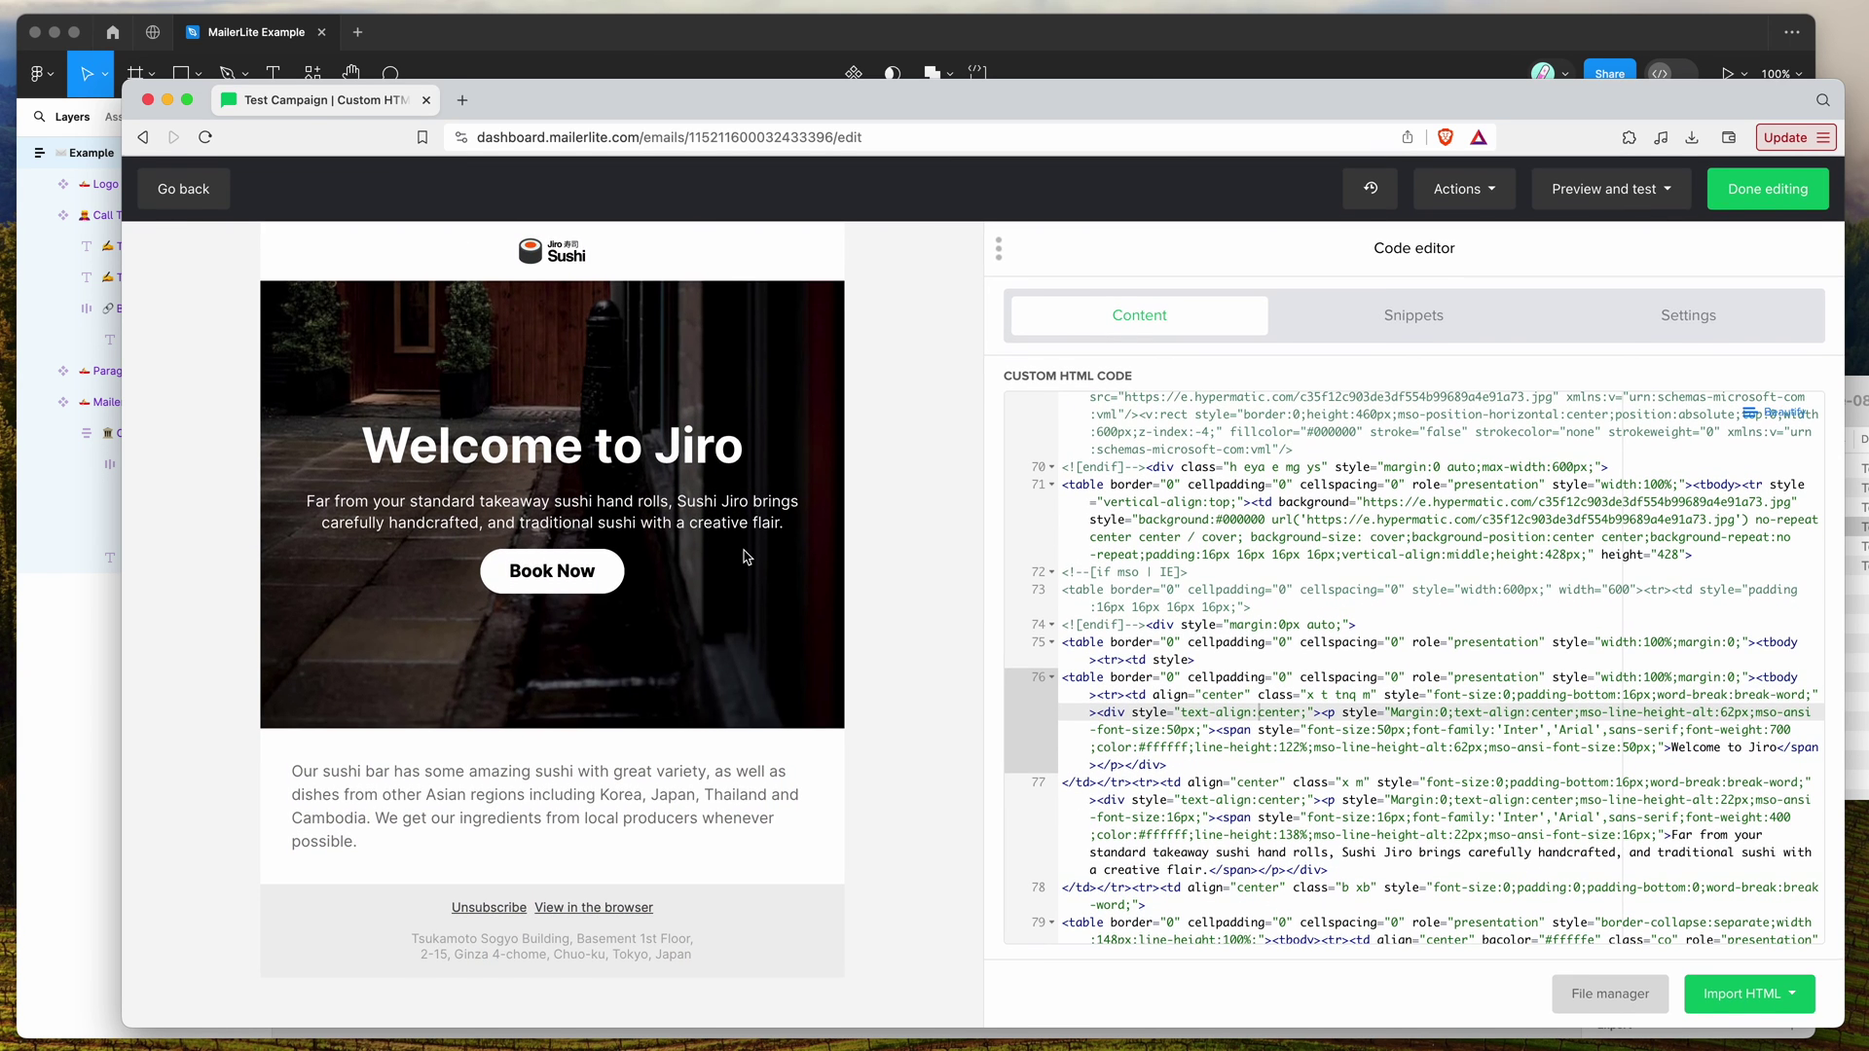
left_click(850, 464)
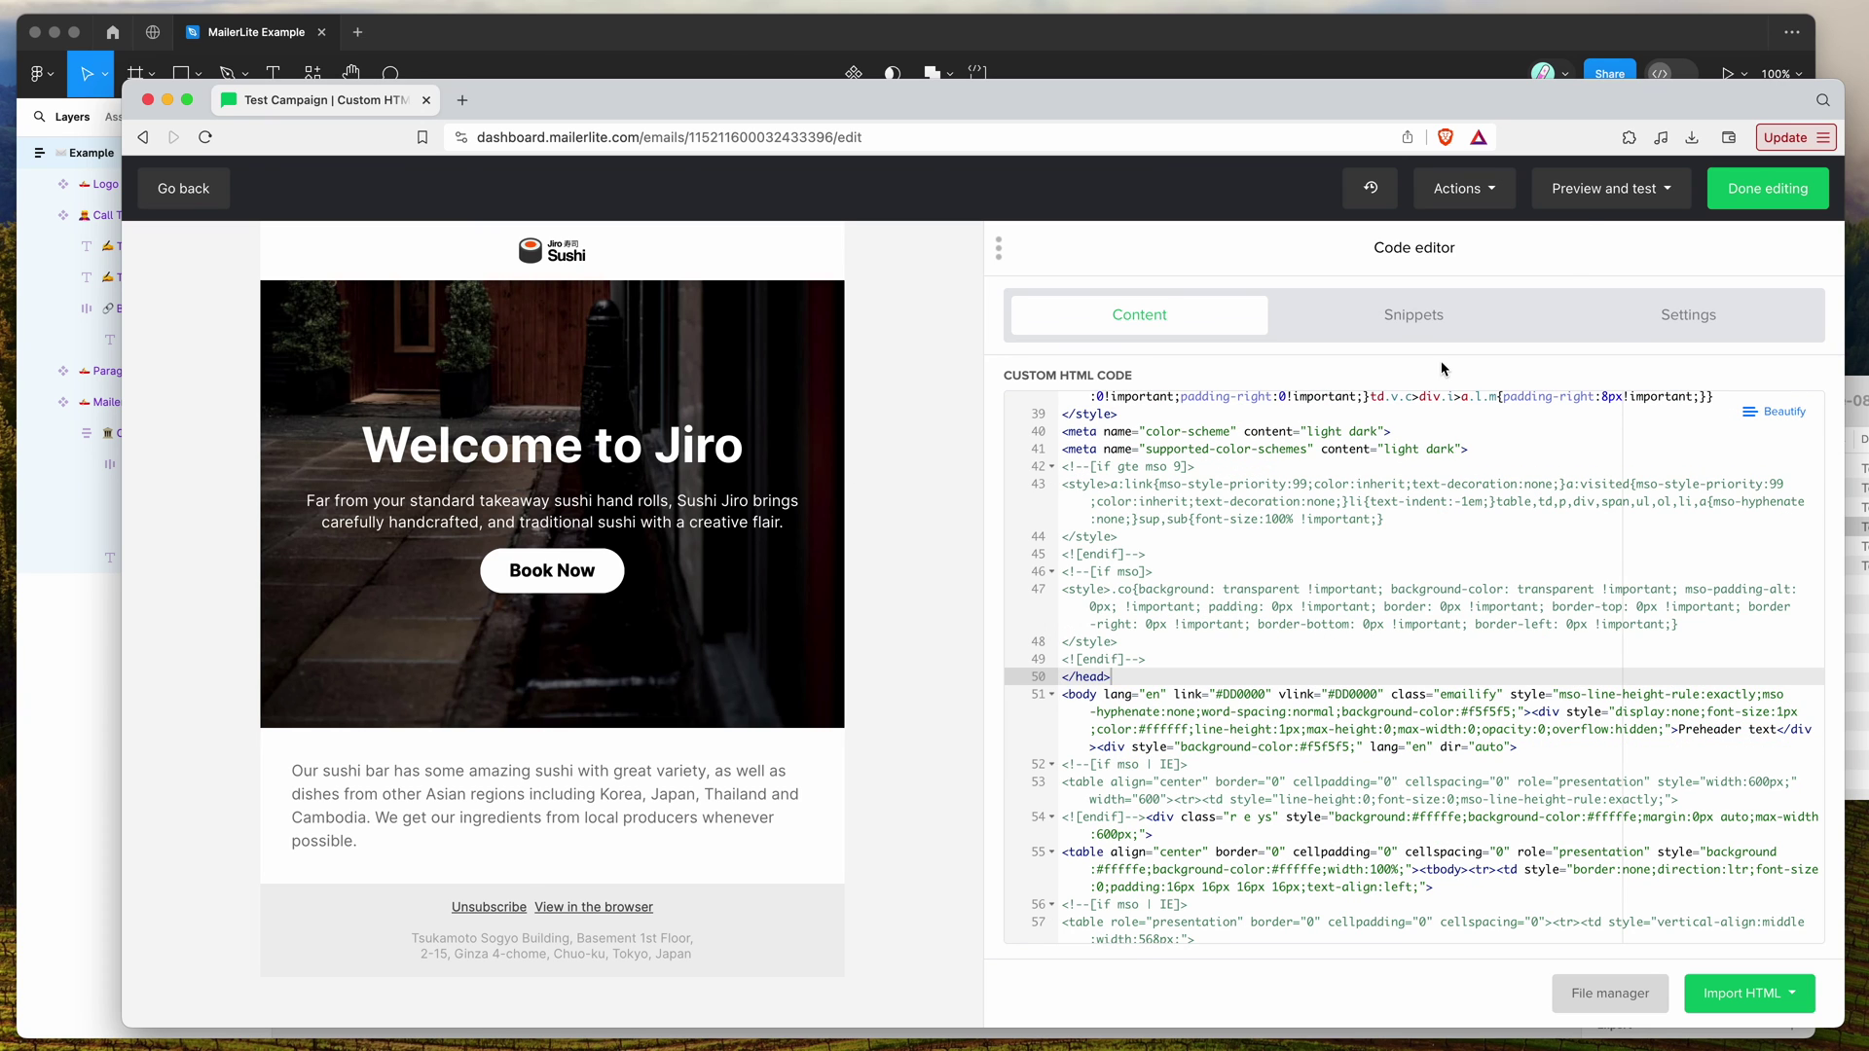
left_click(1590, 196)
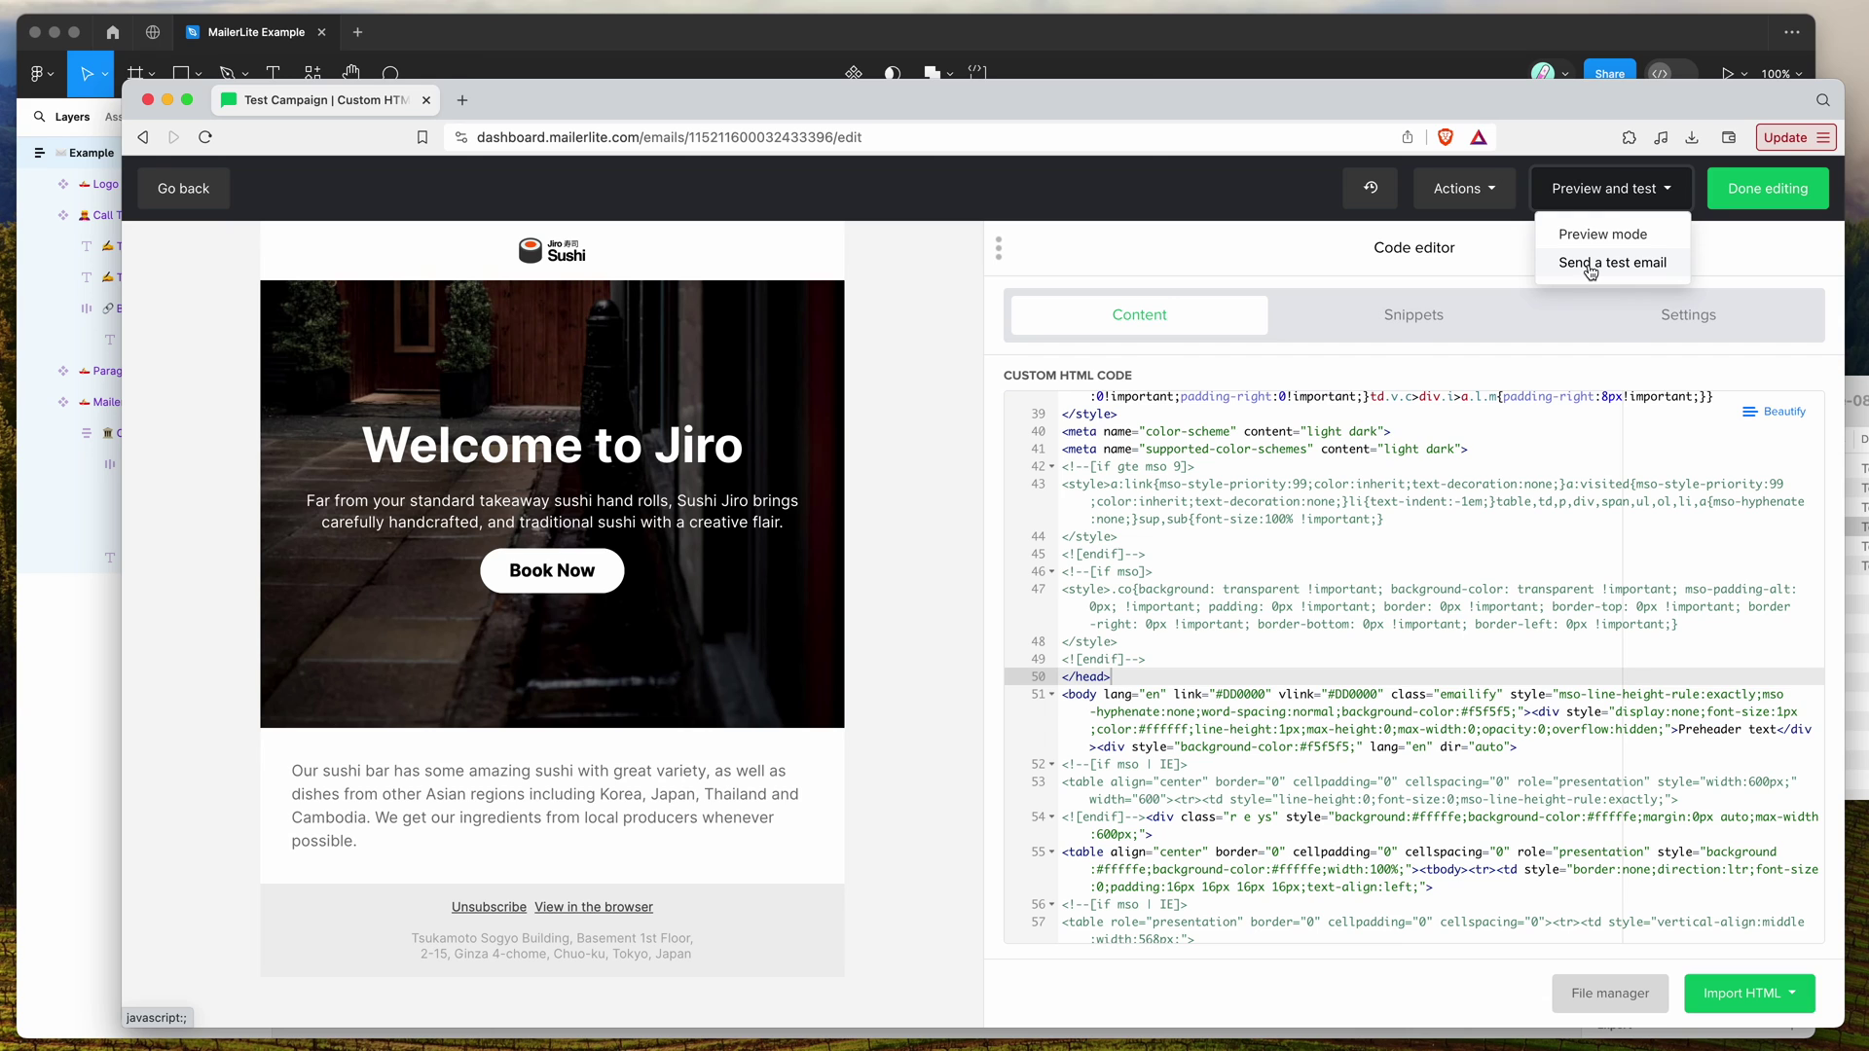
left_click(1597, 237)
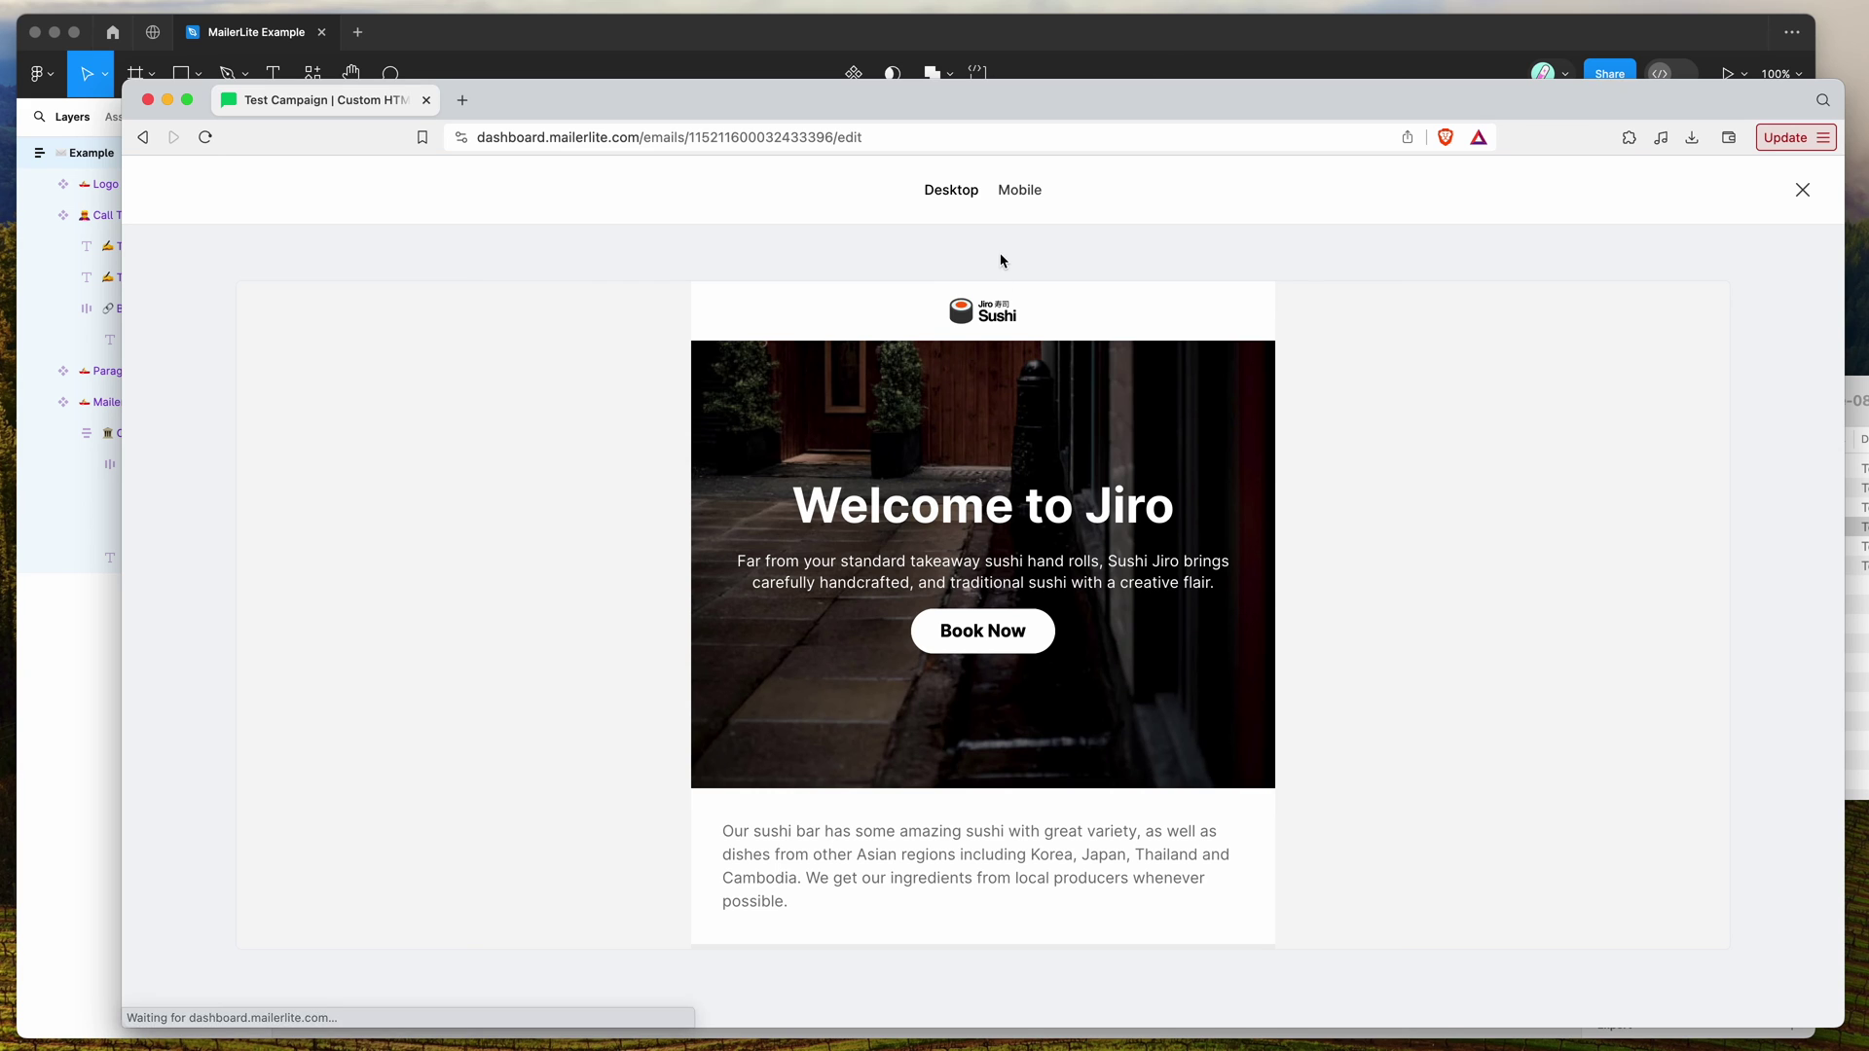
- Check the Jiro email at Mobile and Desktop widths, then close the preview
left_click_drag(957, 342, 1012, 194)
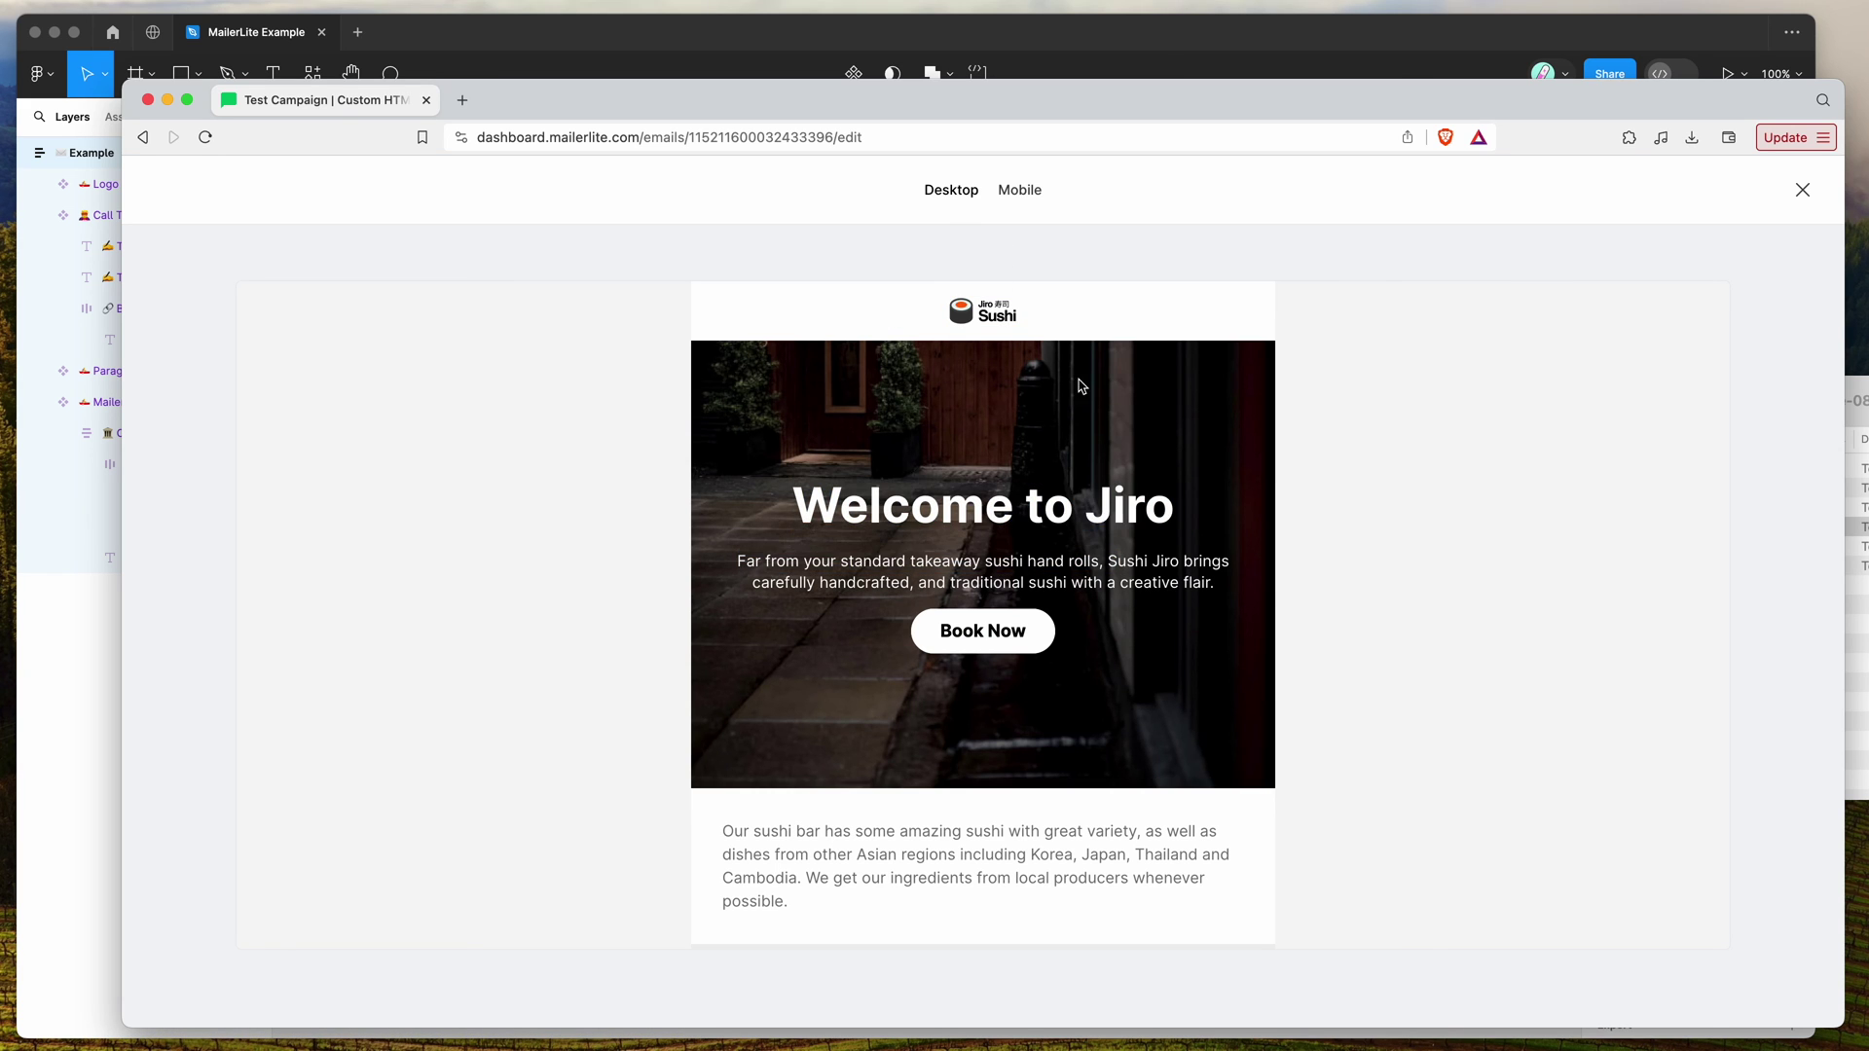
left_click(1014, 190)
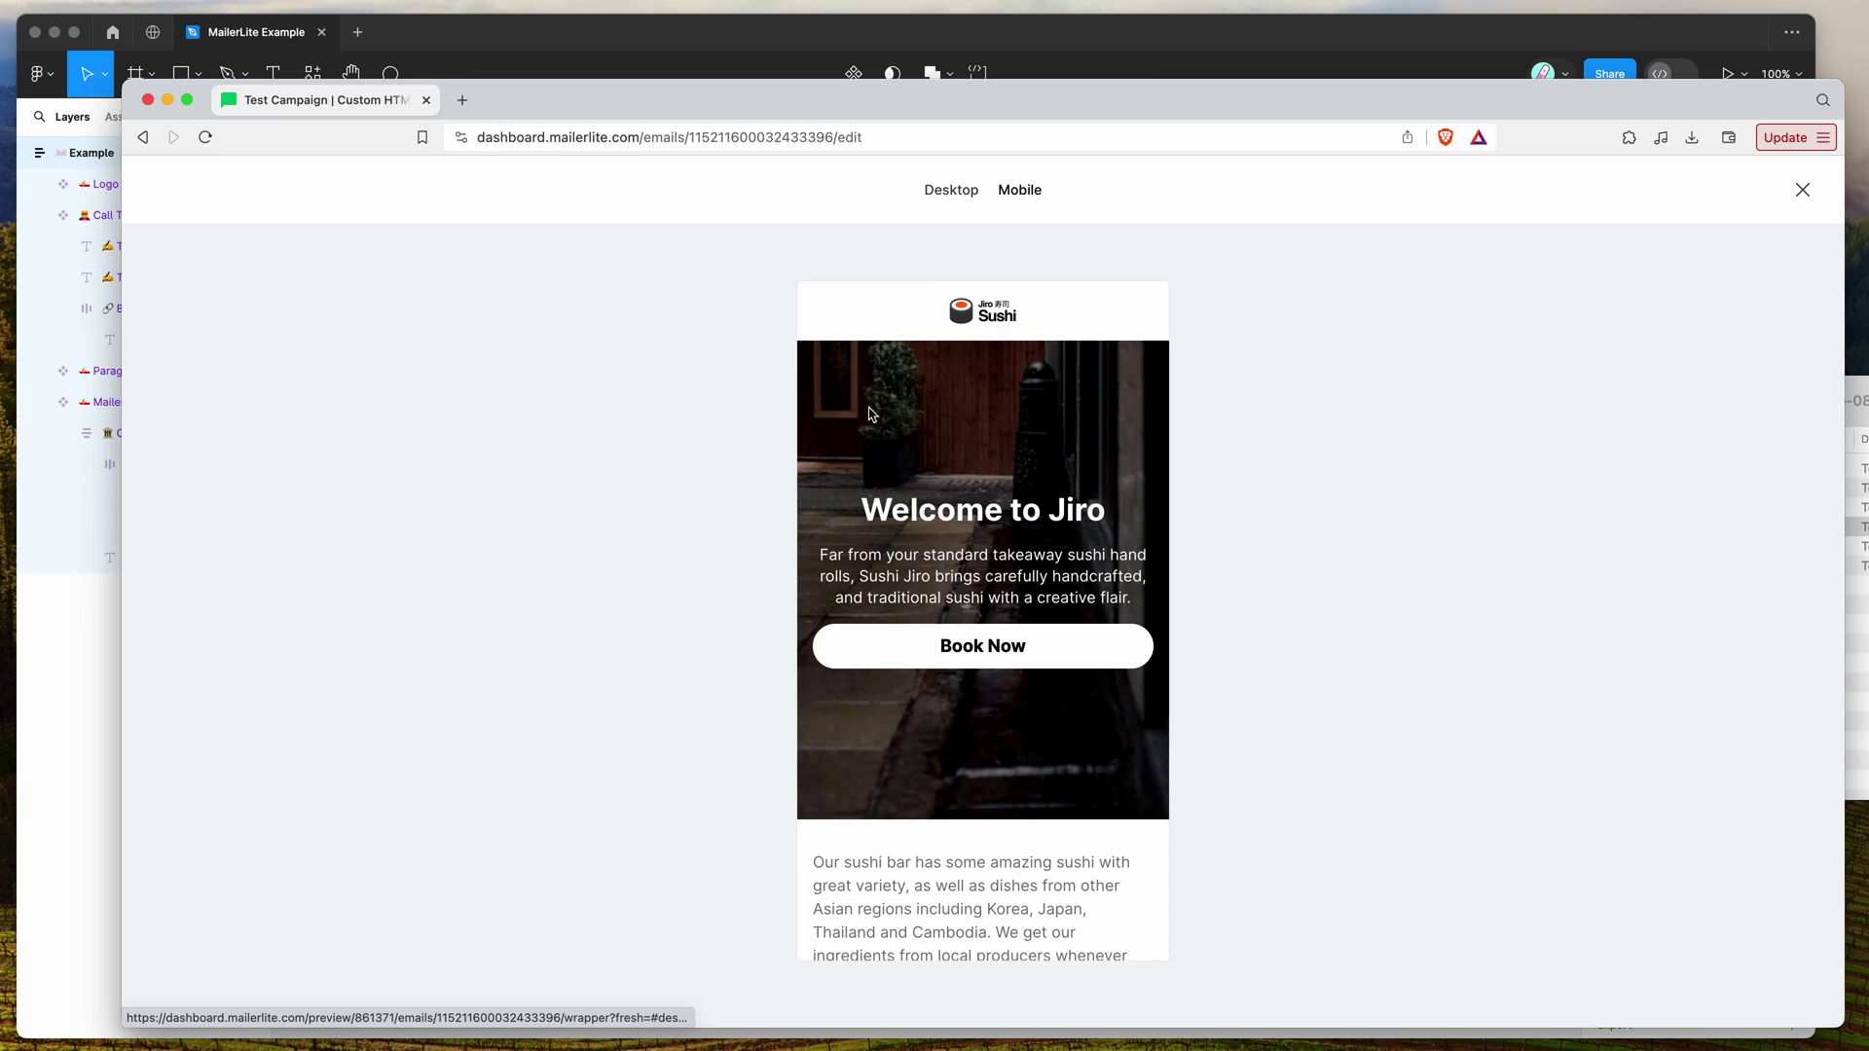
left_click_drag(874, 414, 1023, 597)
scroll(1023, 595, "down", 3)
scroll(1023, 595, "up", 3)
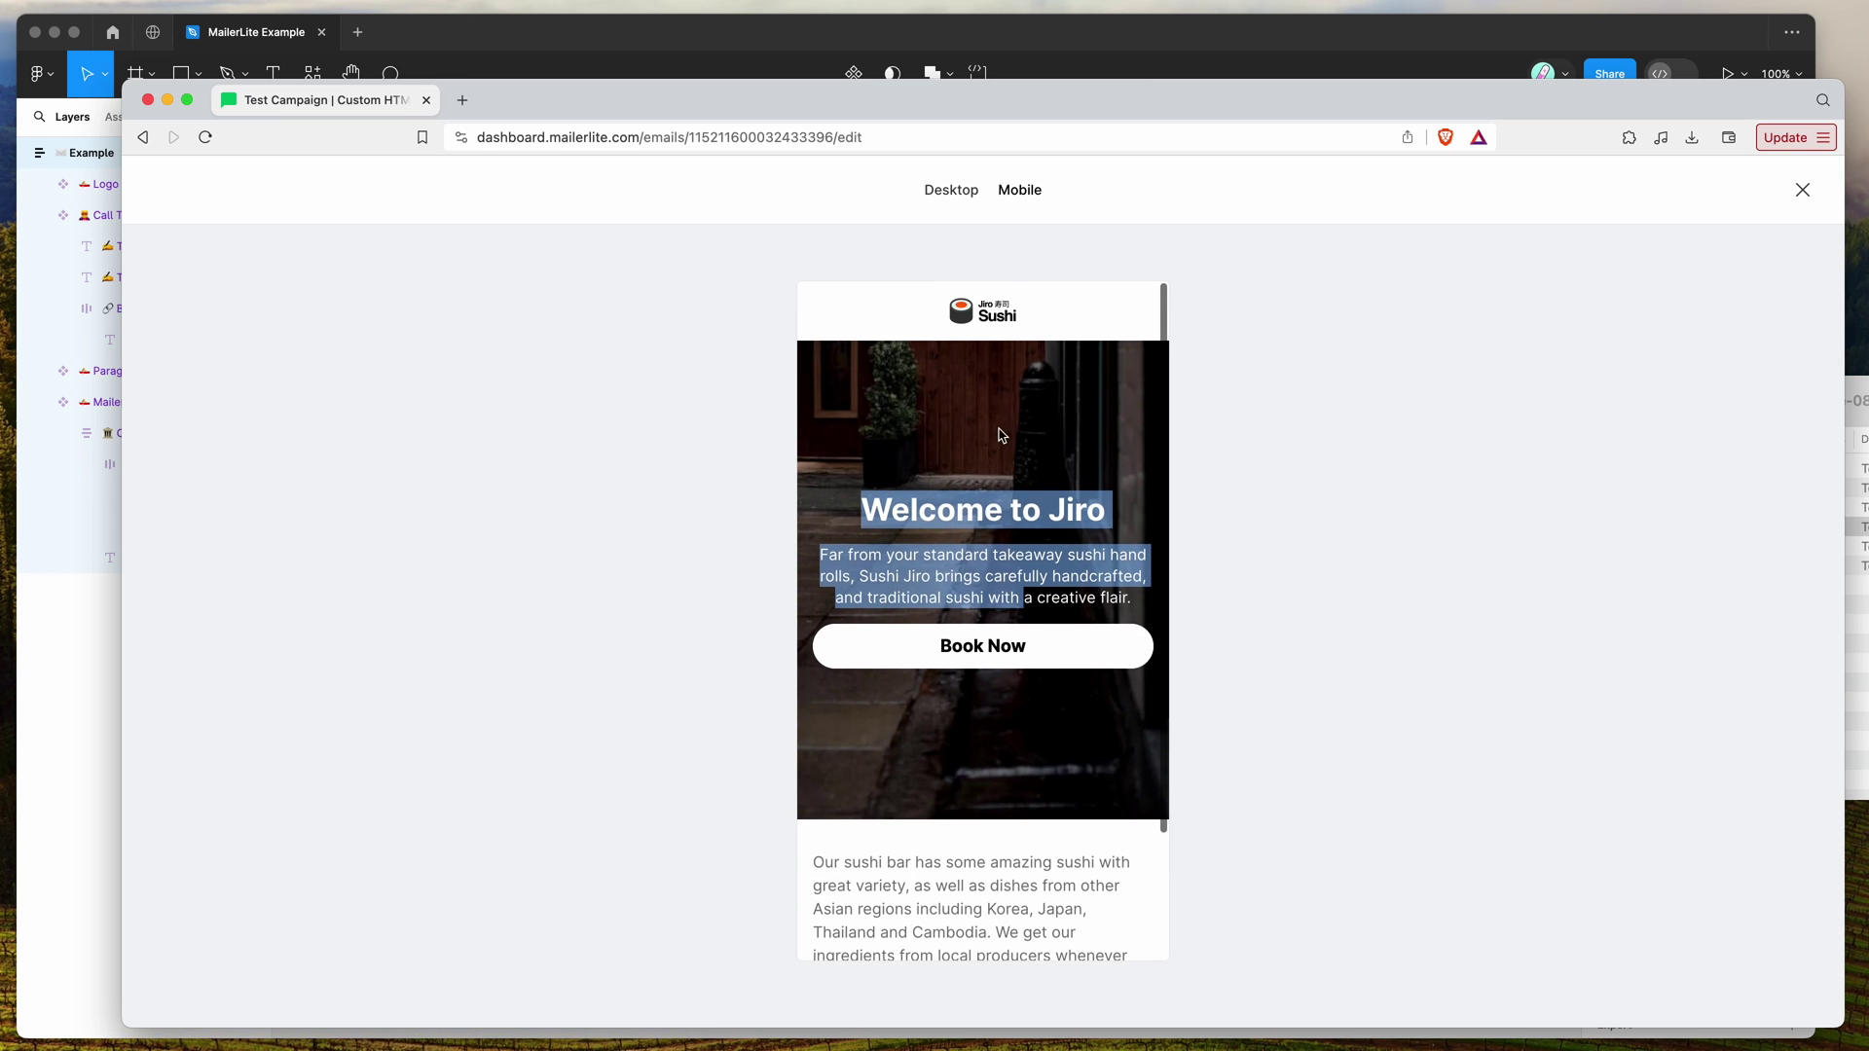
left_click(951, 190)
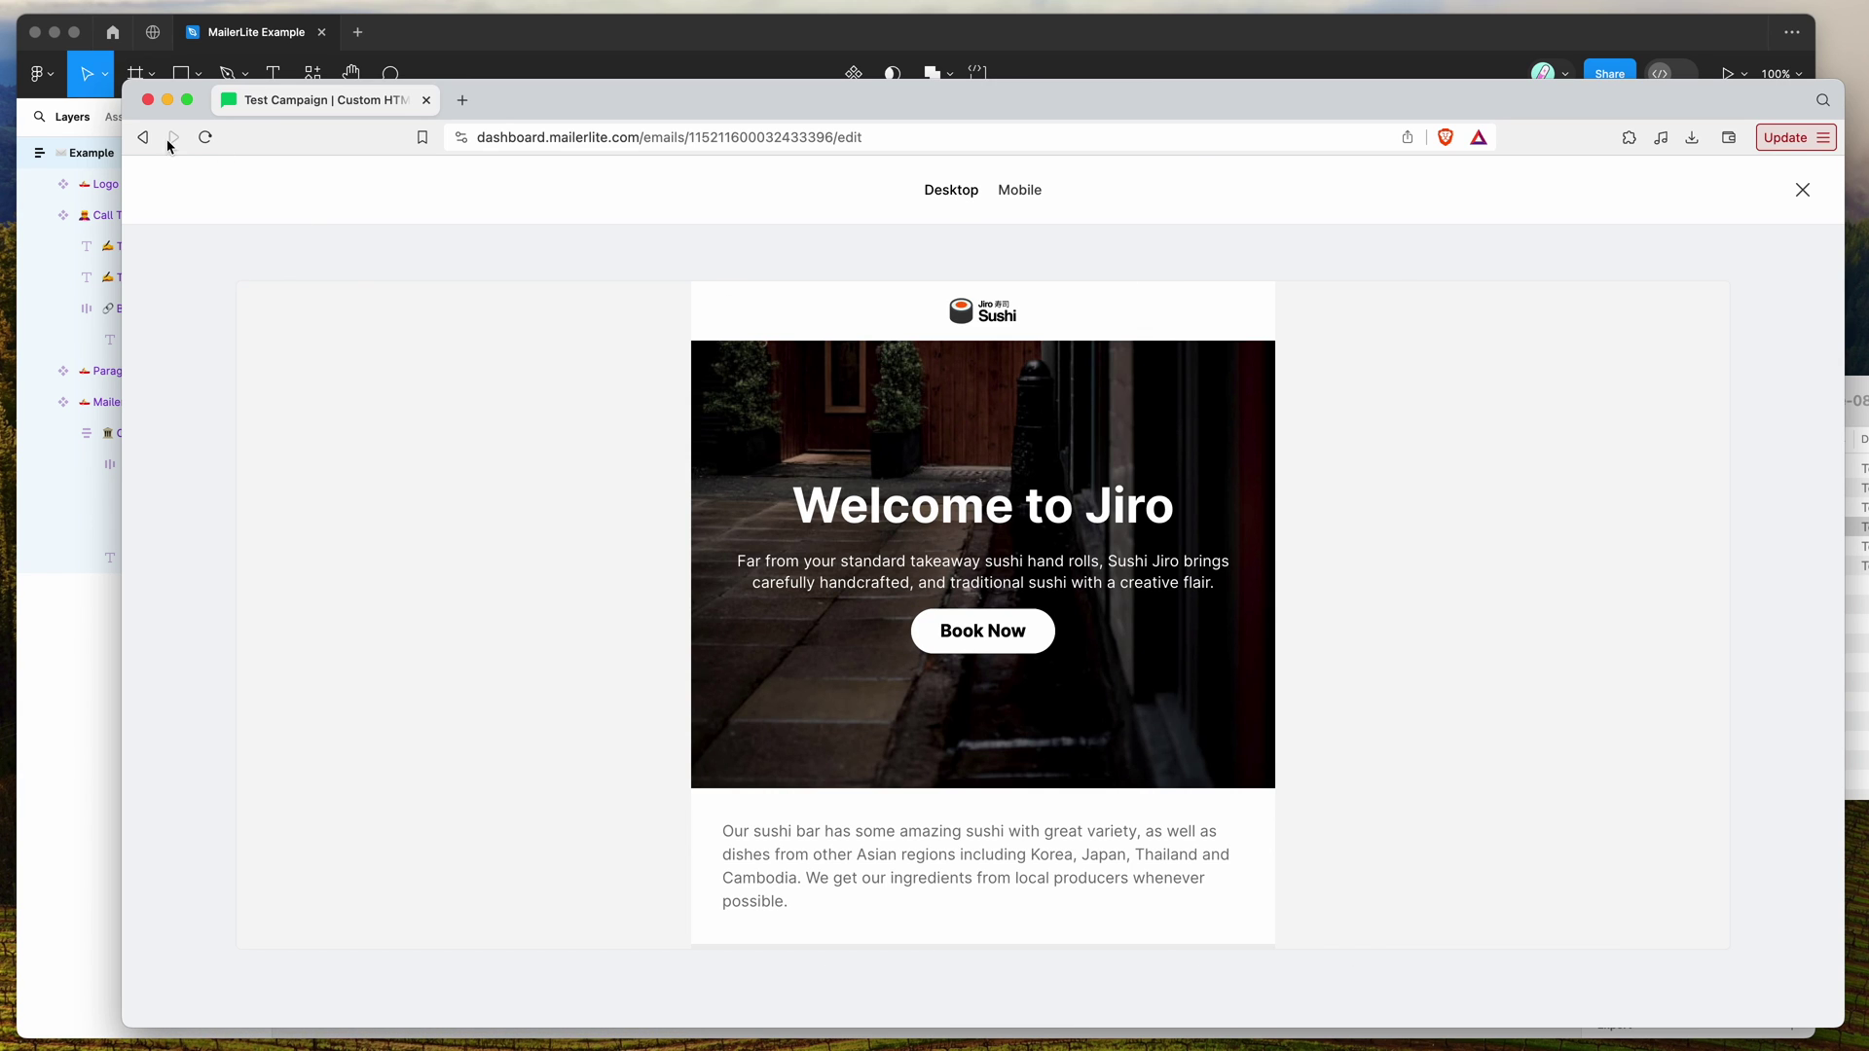
left_click(1800, 192)
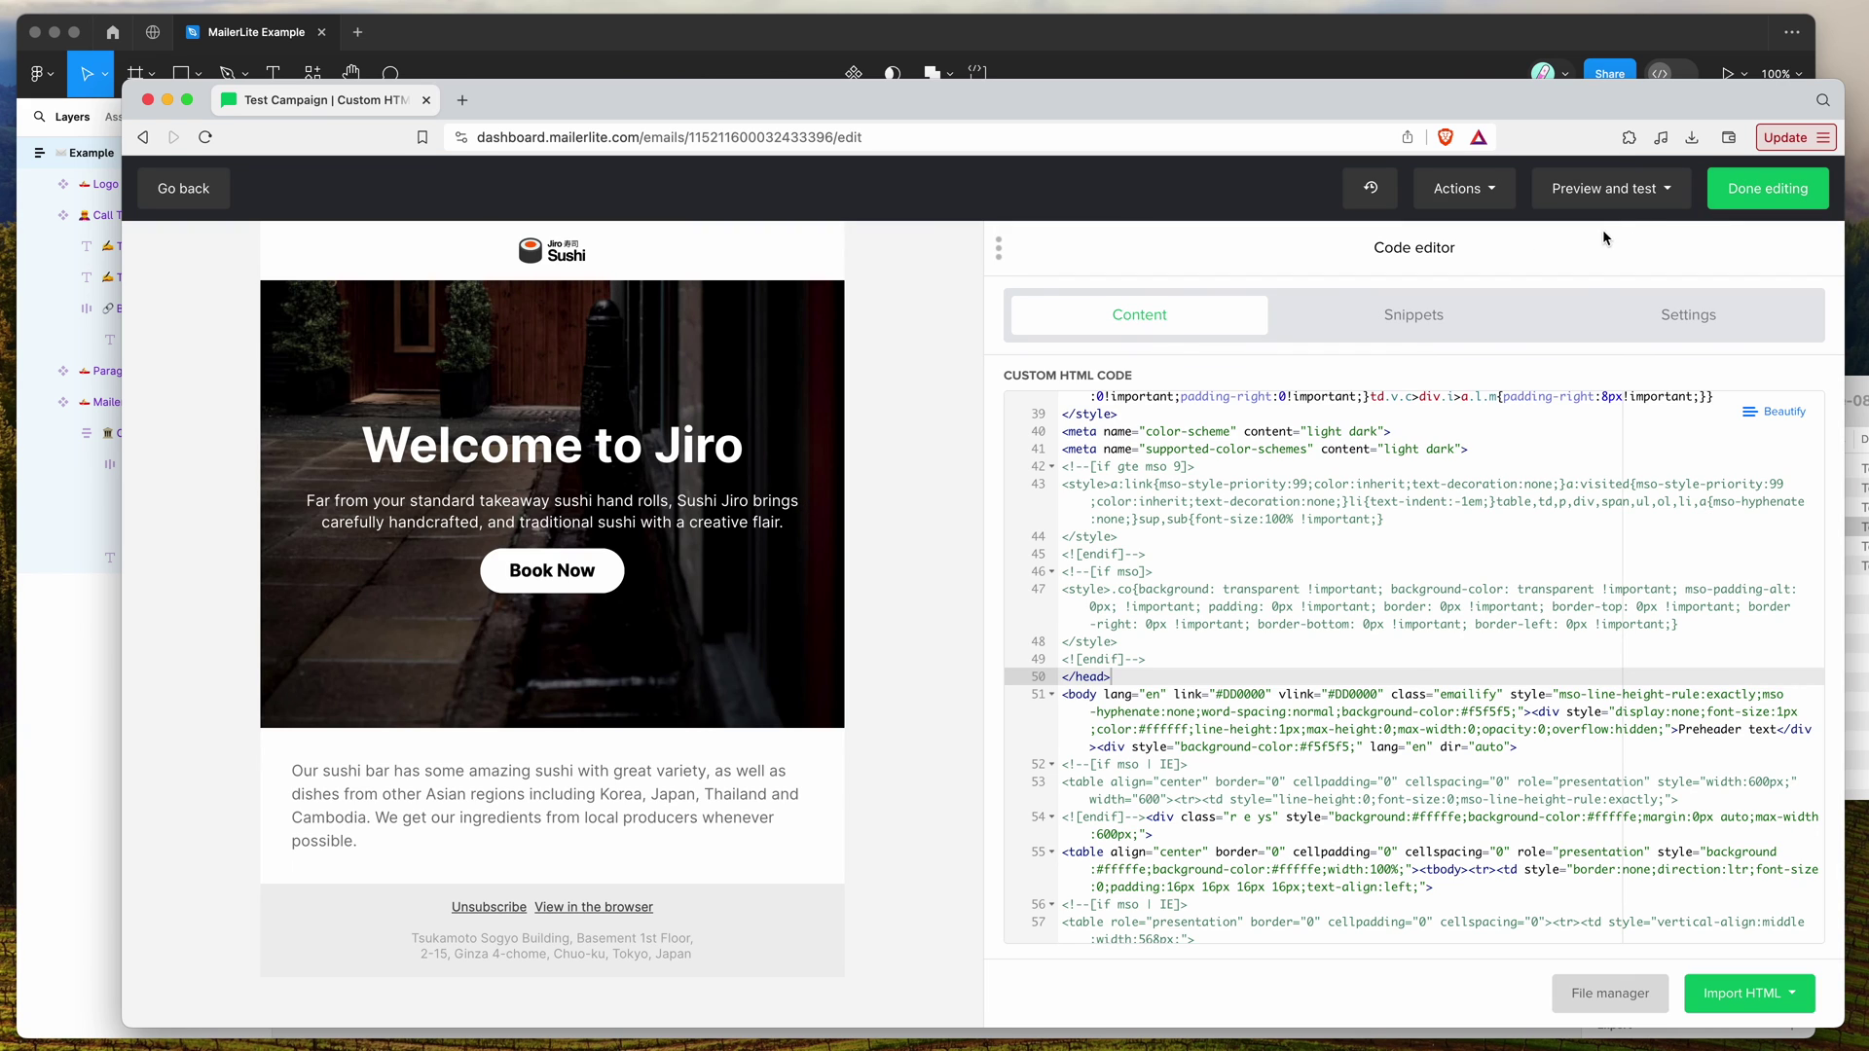
- Finish editing the email and scroll through the Review and schedule page
left_click(1762, 199)
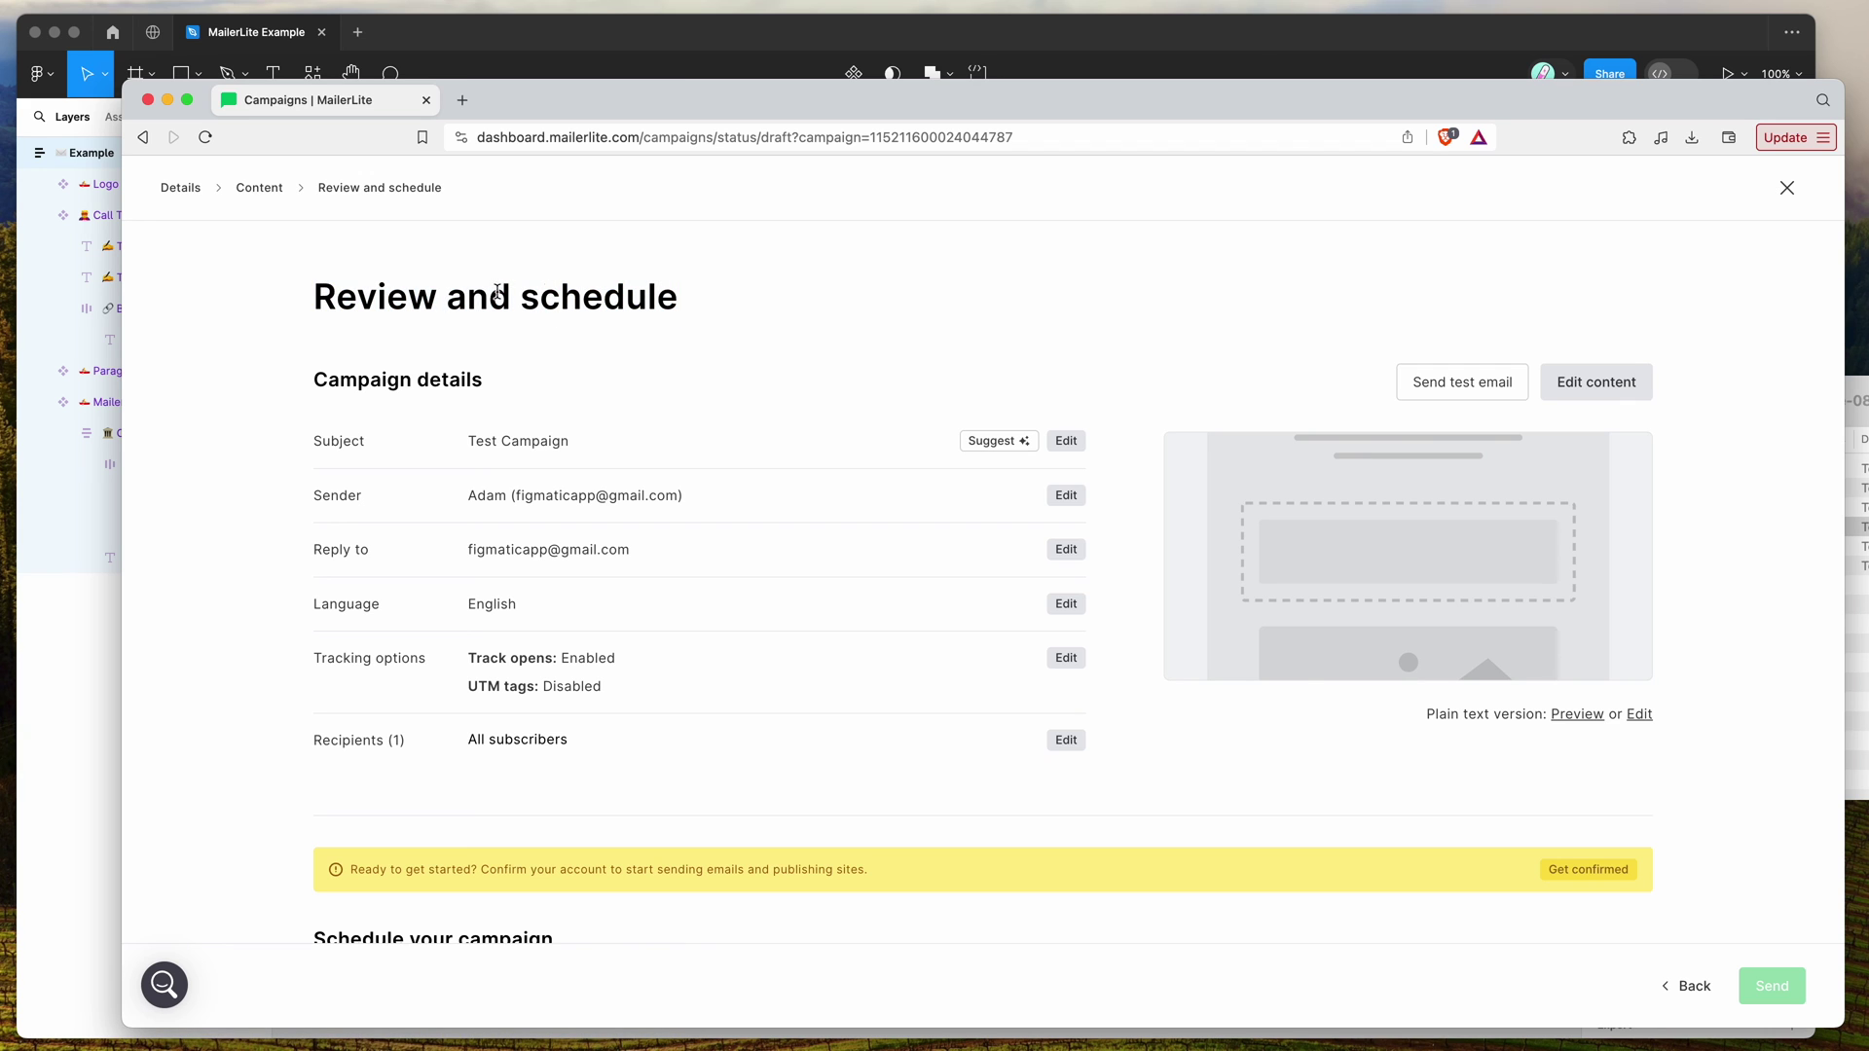
left_click_drag(321, 295, 666, 295)
scroll(700, 310, "down", 1)
scroll(356, 370, "down", 4)
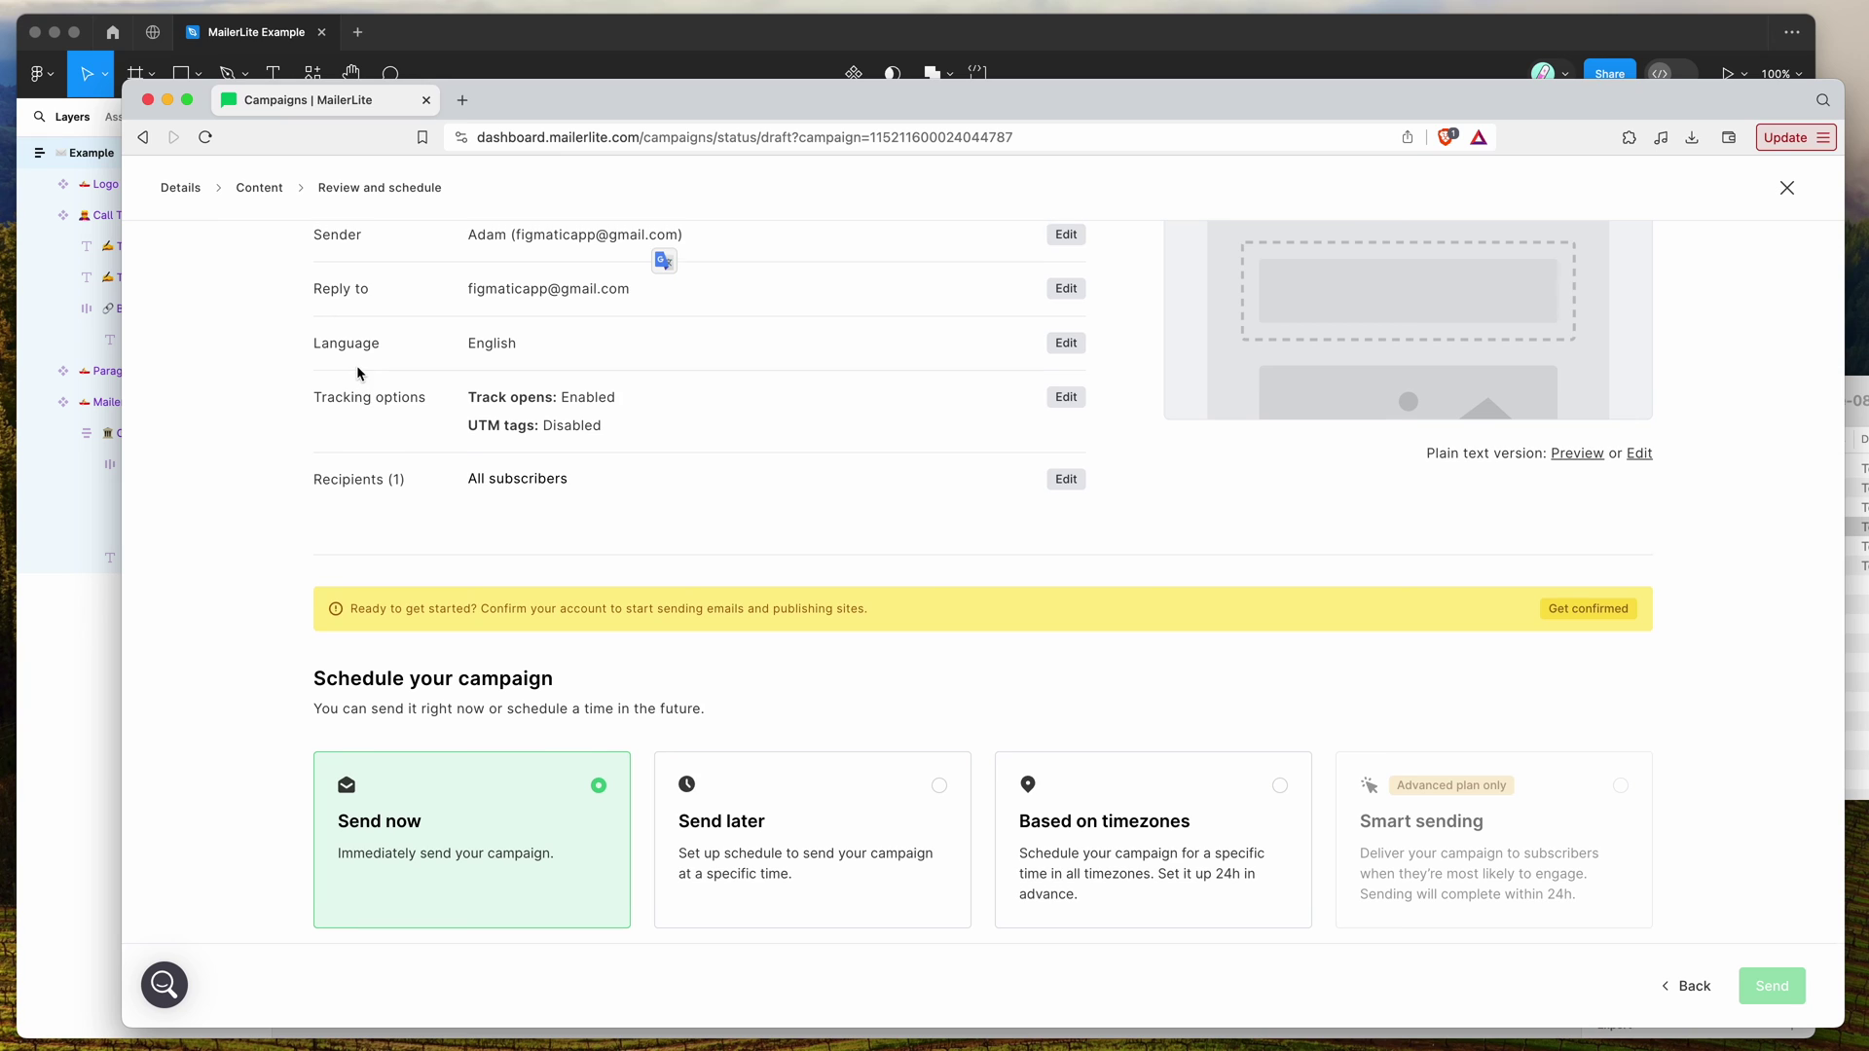
scroll(317, 420, "down", 1)
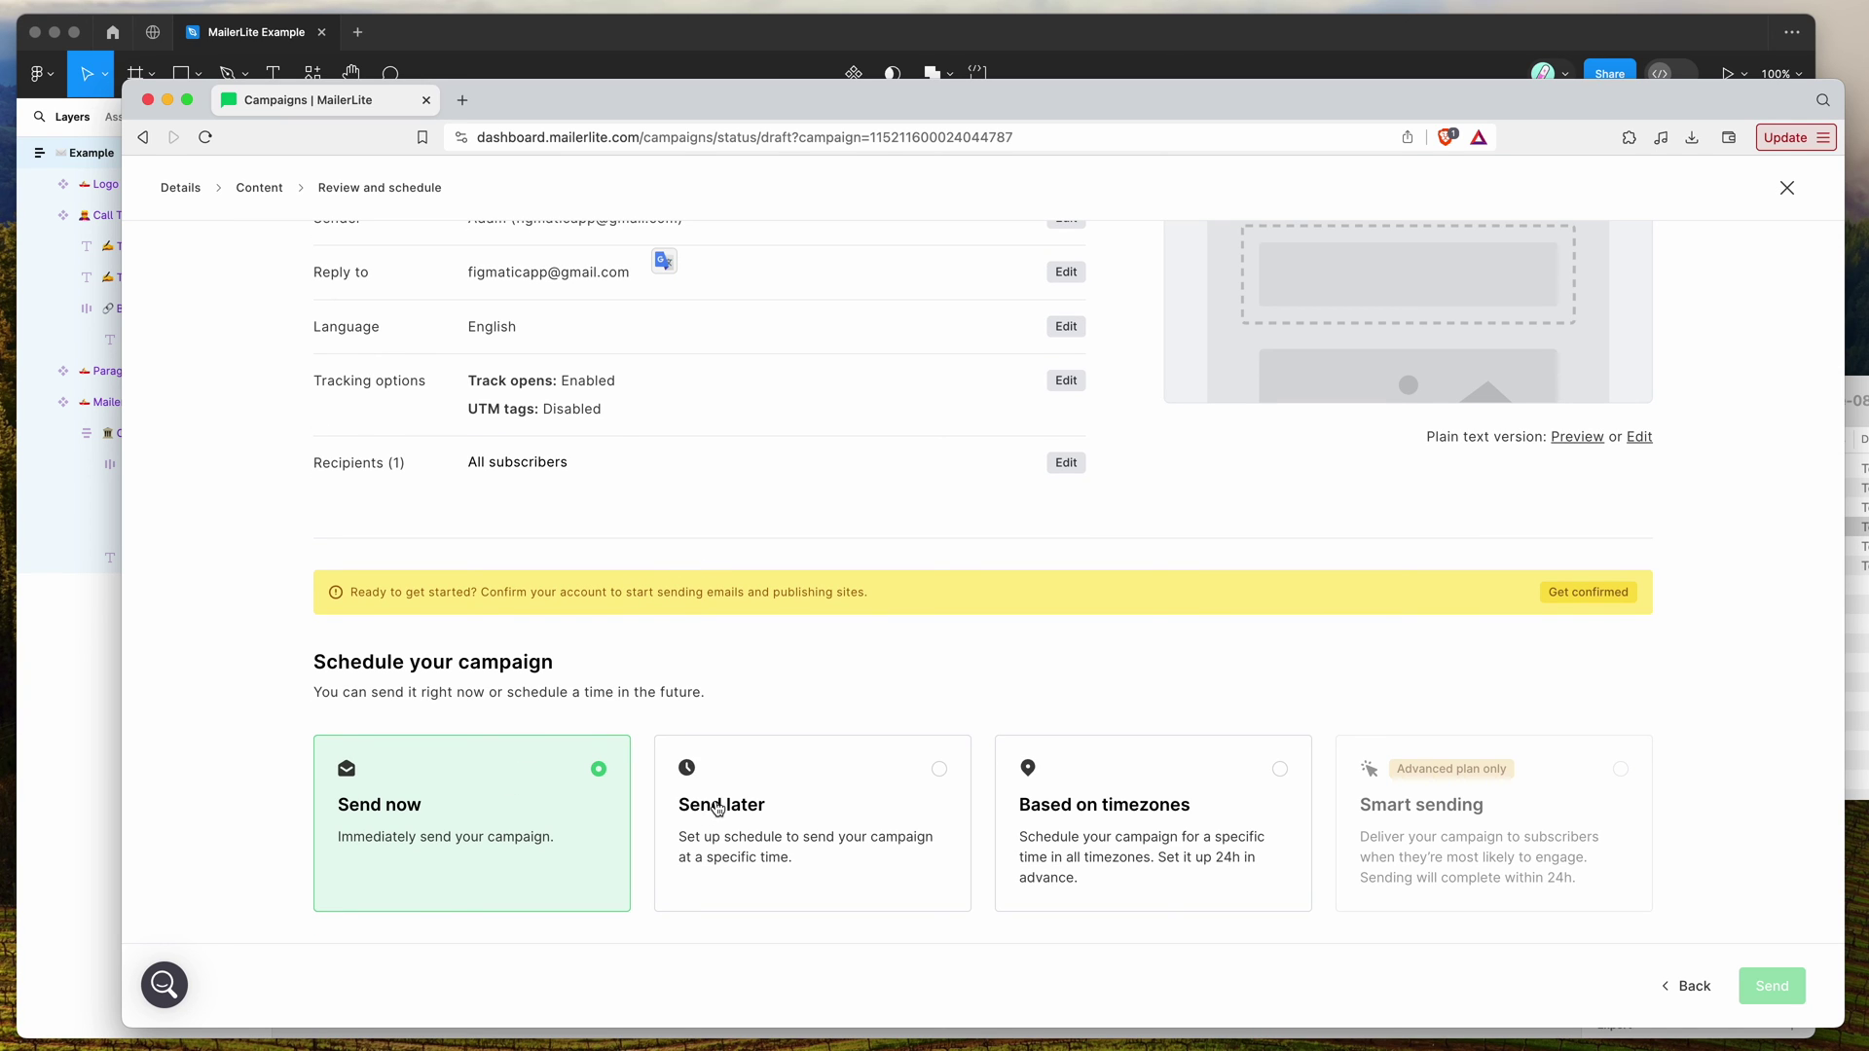
scroll(1088, 832, "up", 3)
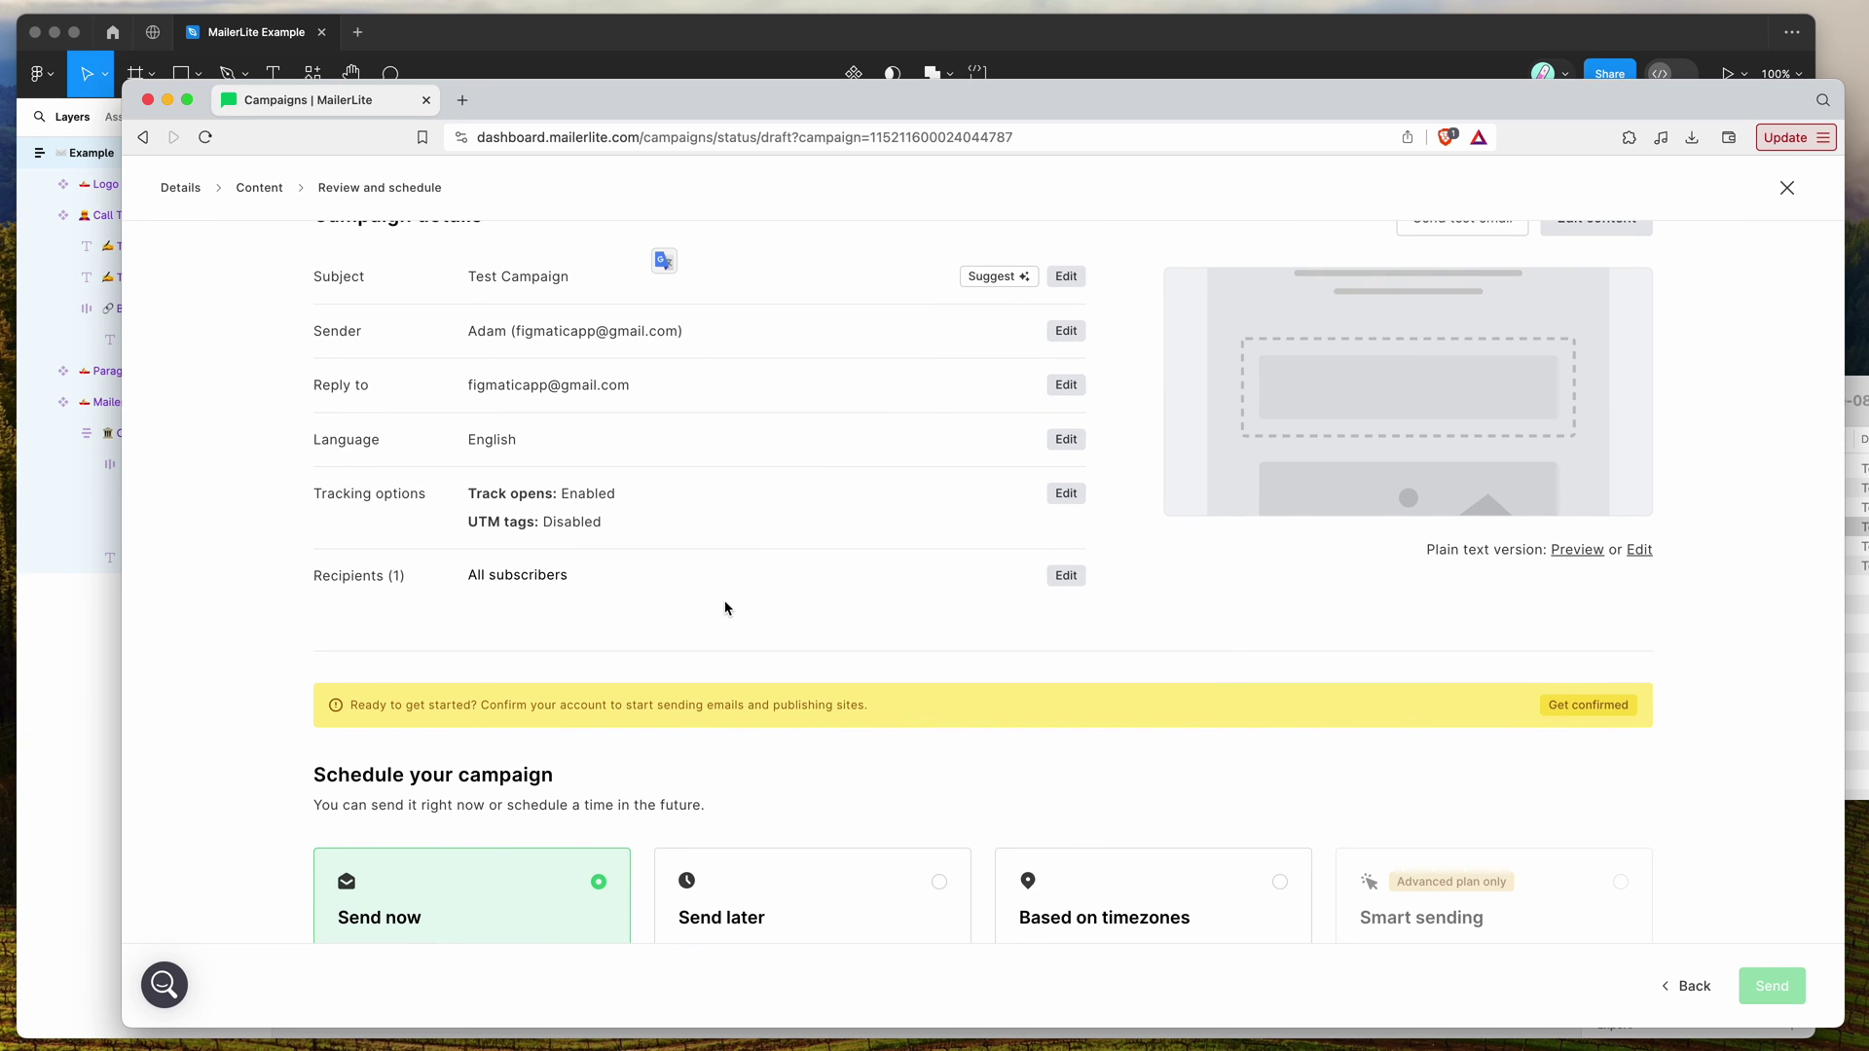
scroll(726, 608, "up", 4)
- Inspect the Plain text version option on the review page
mouse_move(1453, 617)
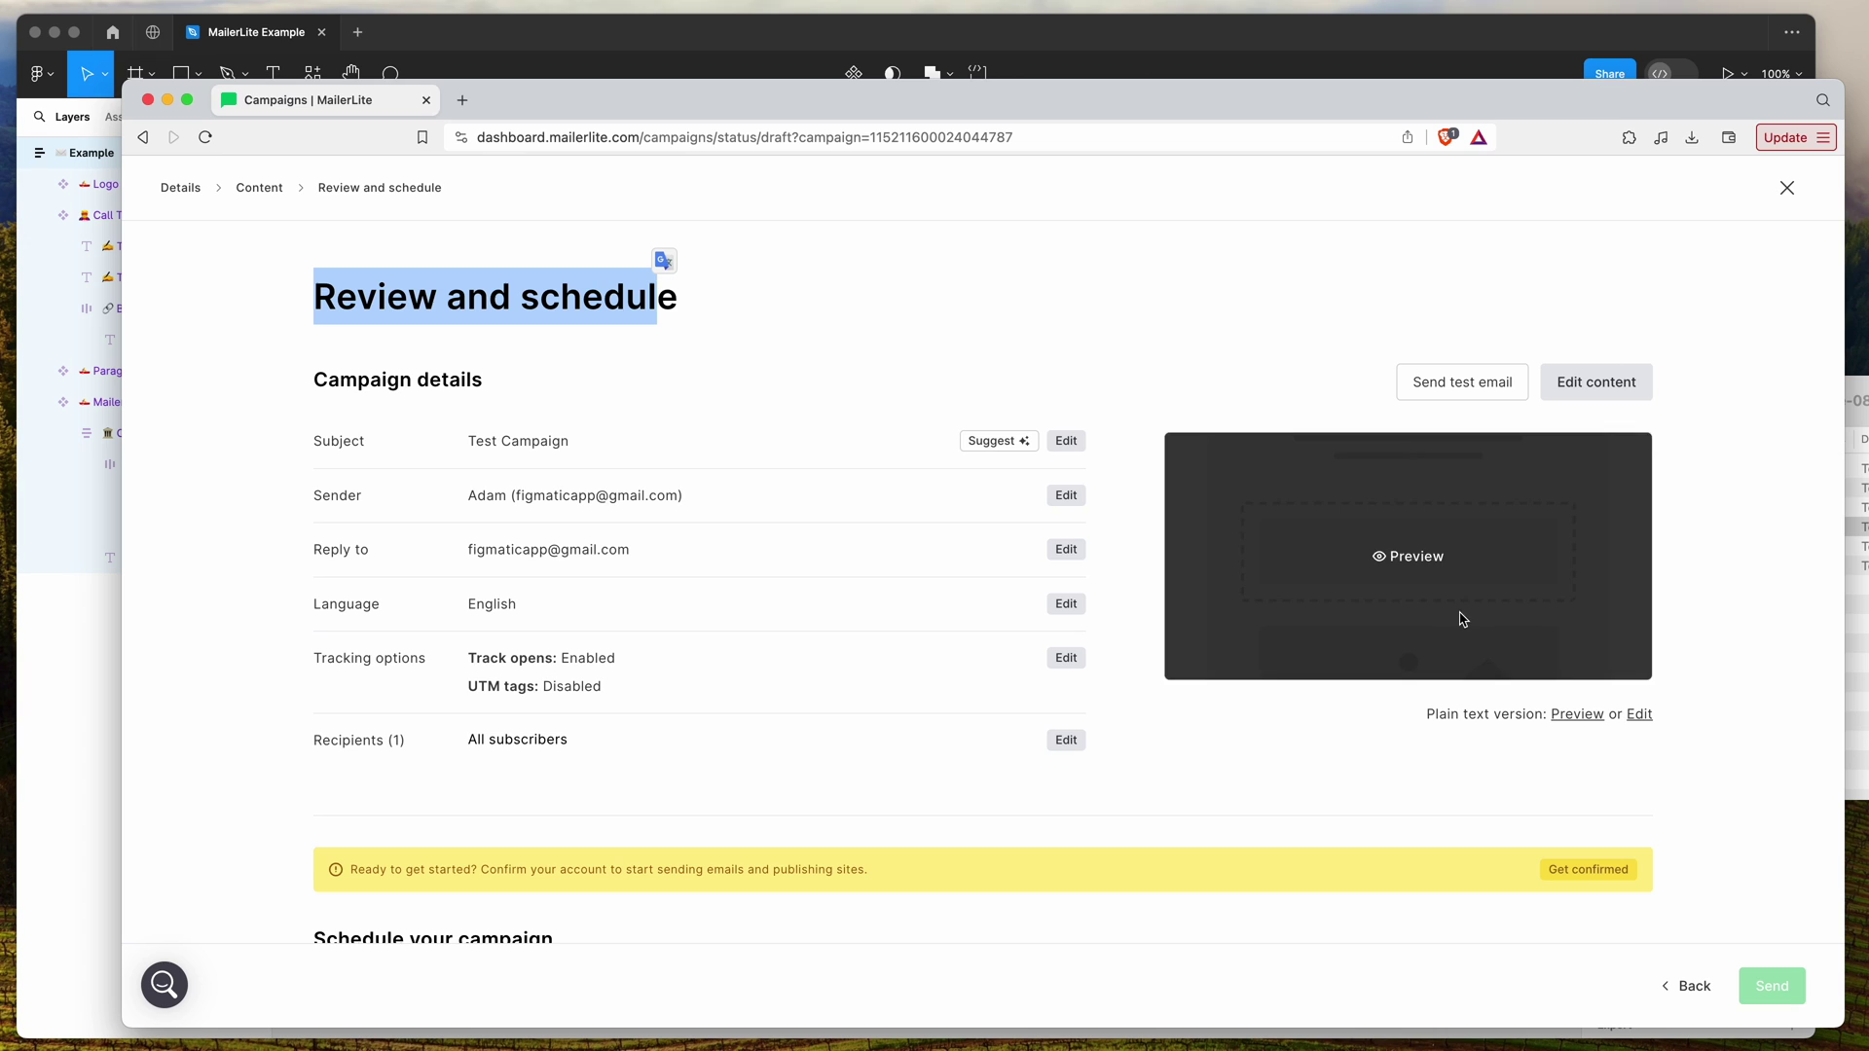
left_click(1604, 750)
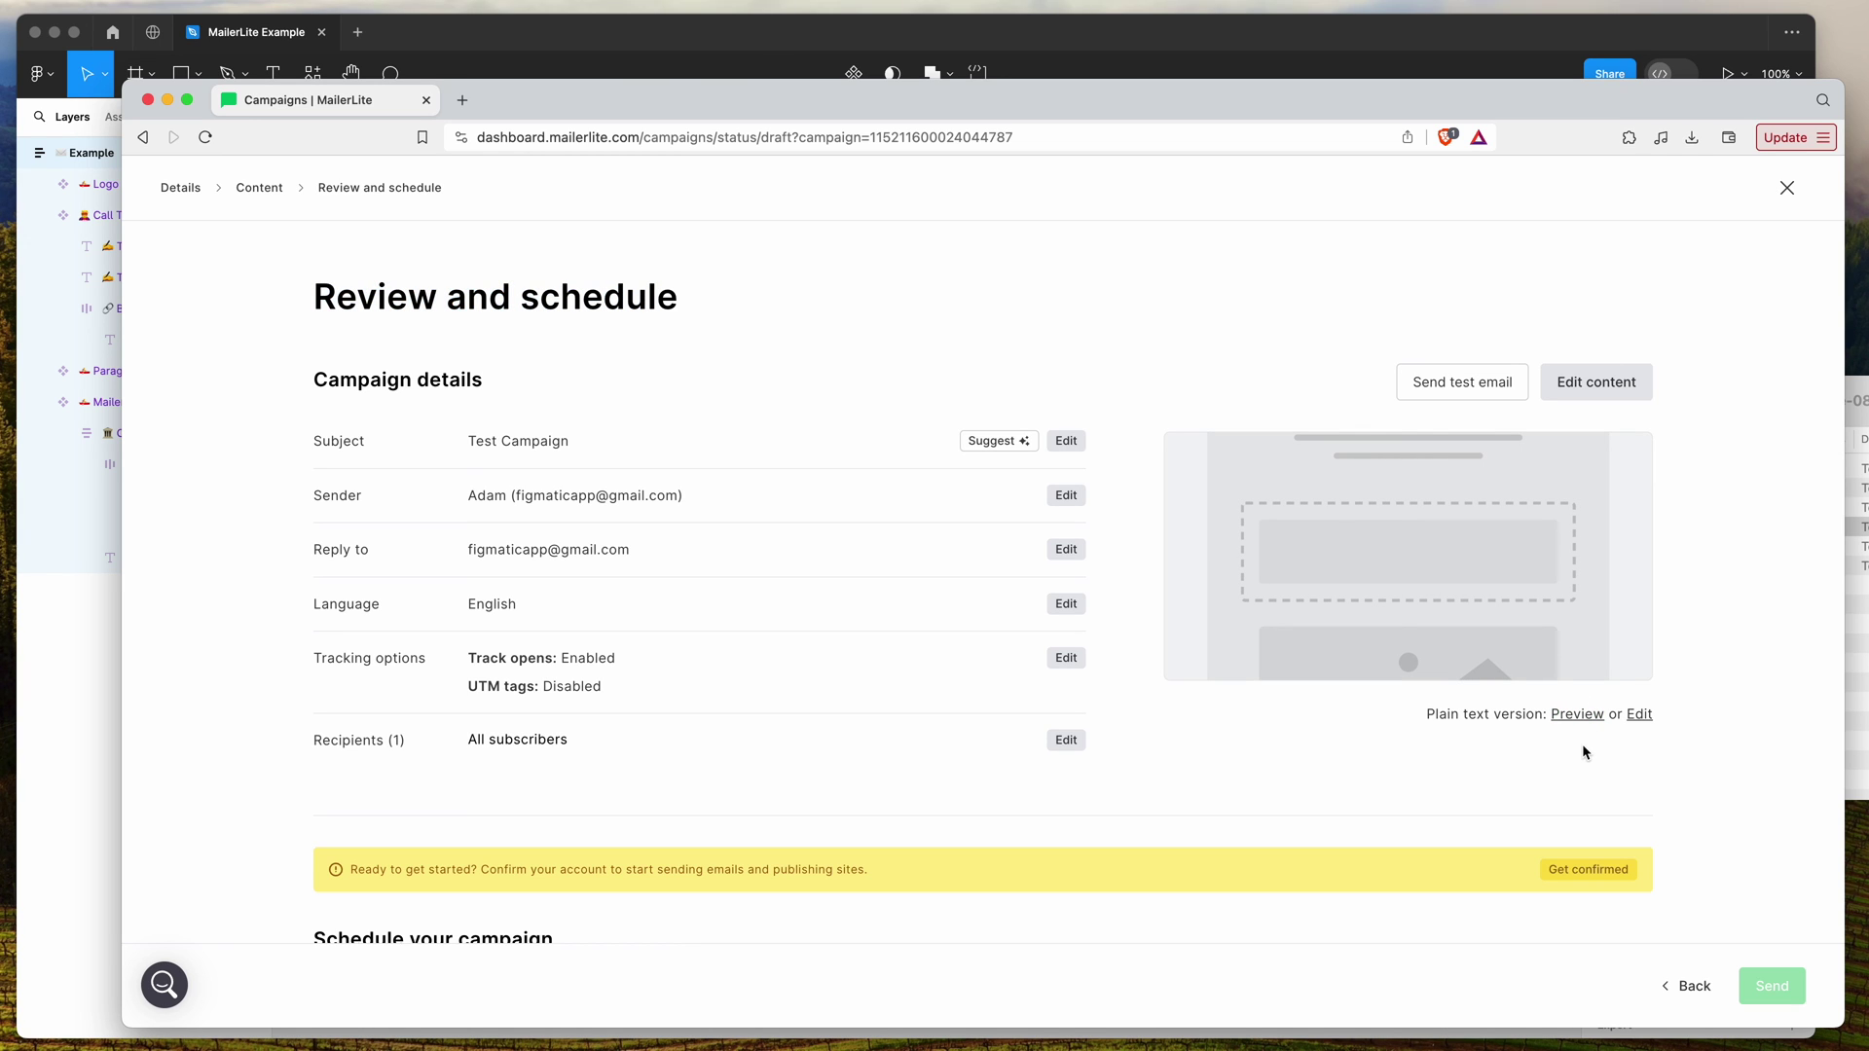
left_click_drag(1427, 713, 1545, 716)
left_click(1591, 763)
left_click_drag(1427, 714, 1554, 715)
left_click(1549, 745)
- Open the plain text editor and copy plain-text-version.txt's contents from its Finder Quick Look
left_click(1640, 716)
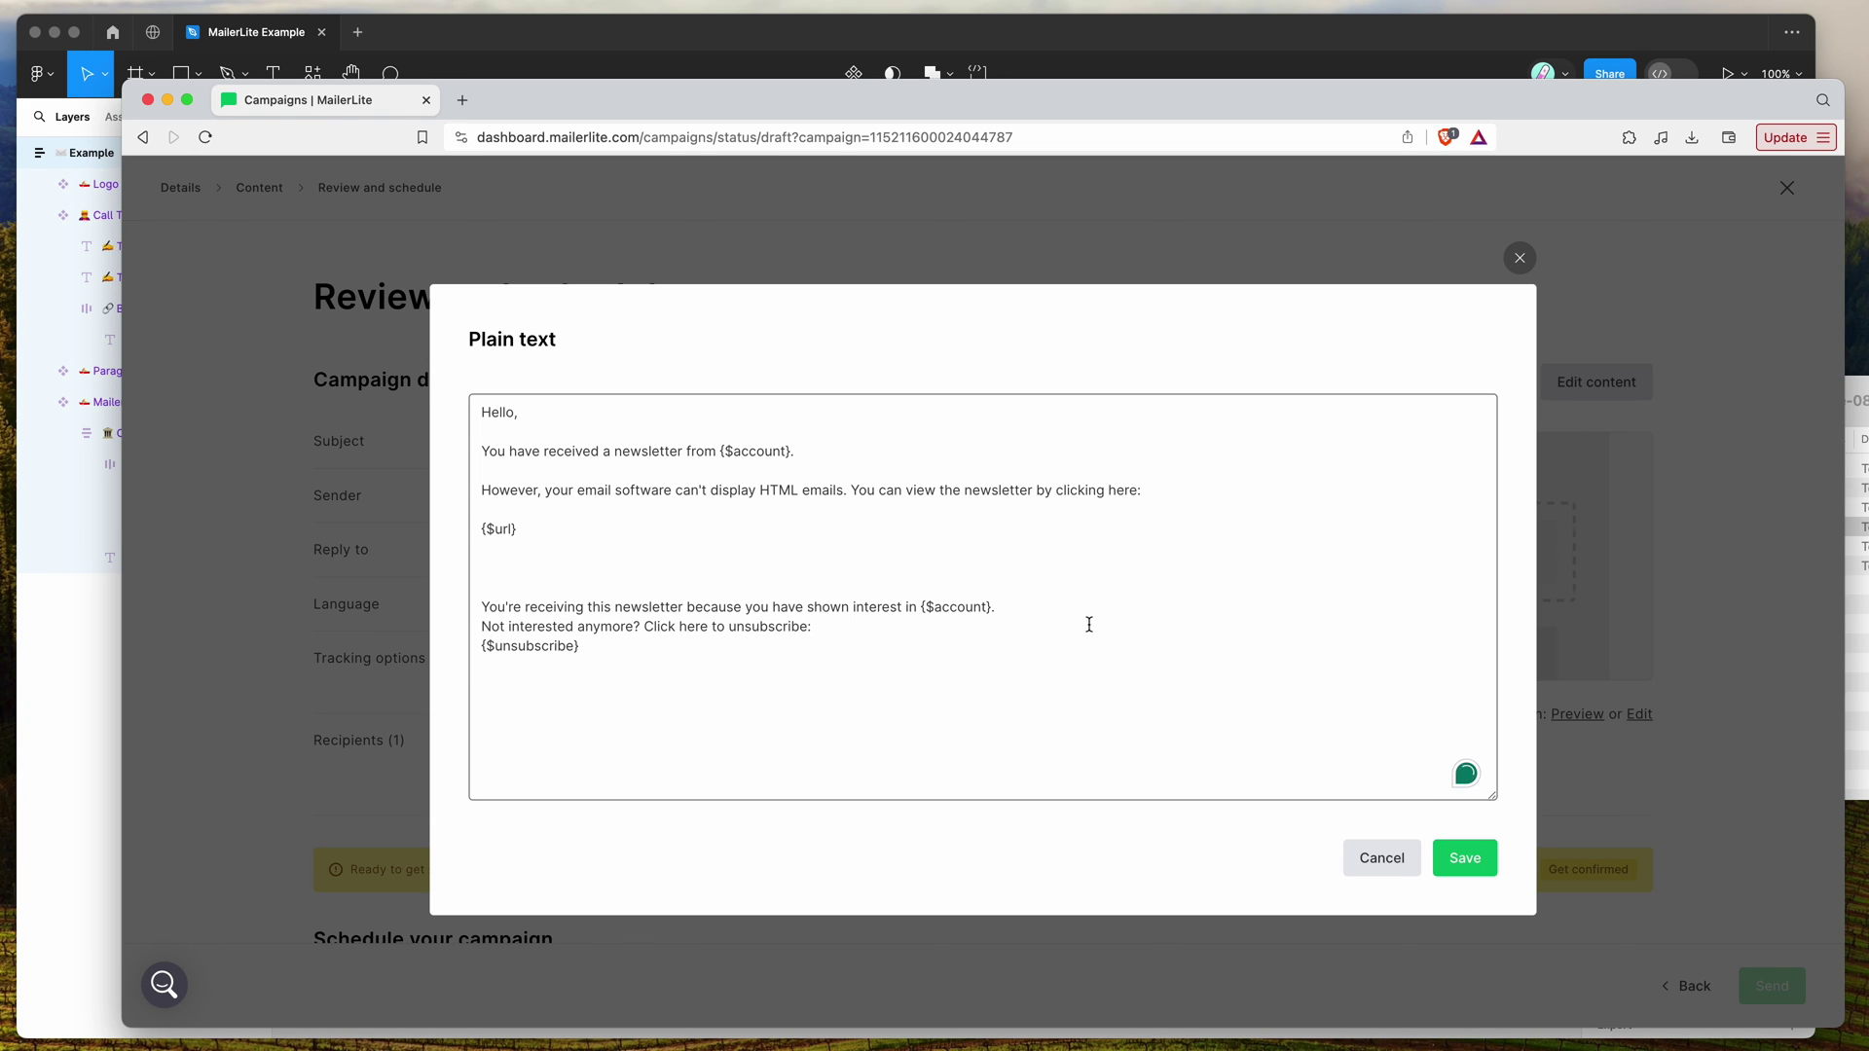
left_click_drag(993, 717, 759, 684)
left_click(617, 484)
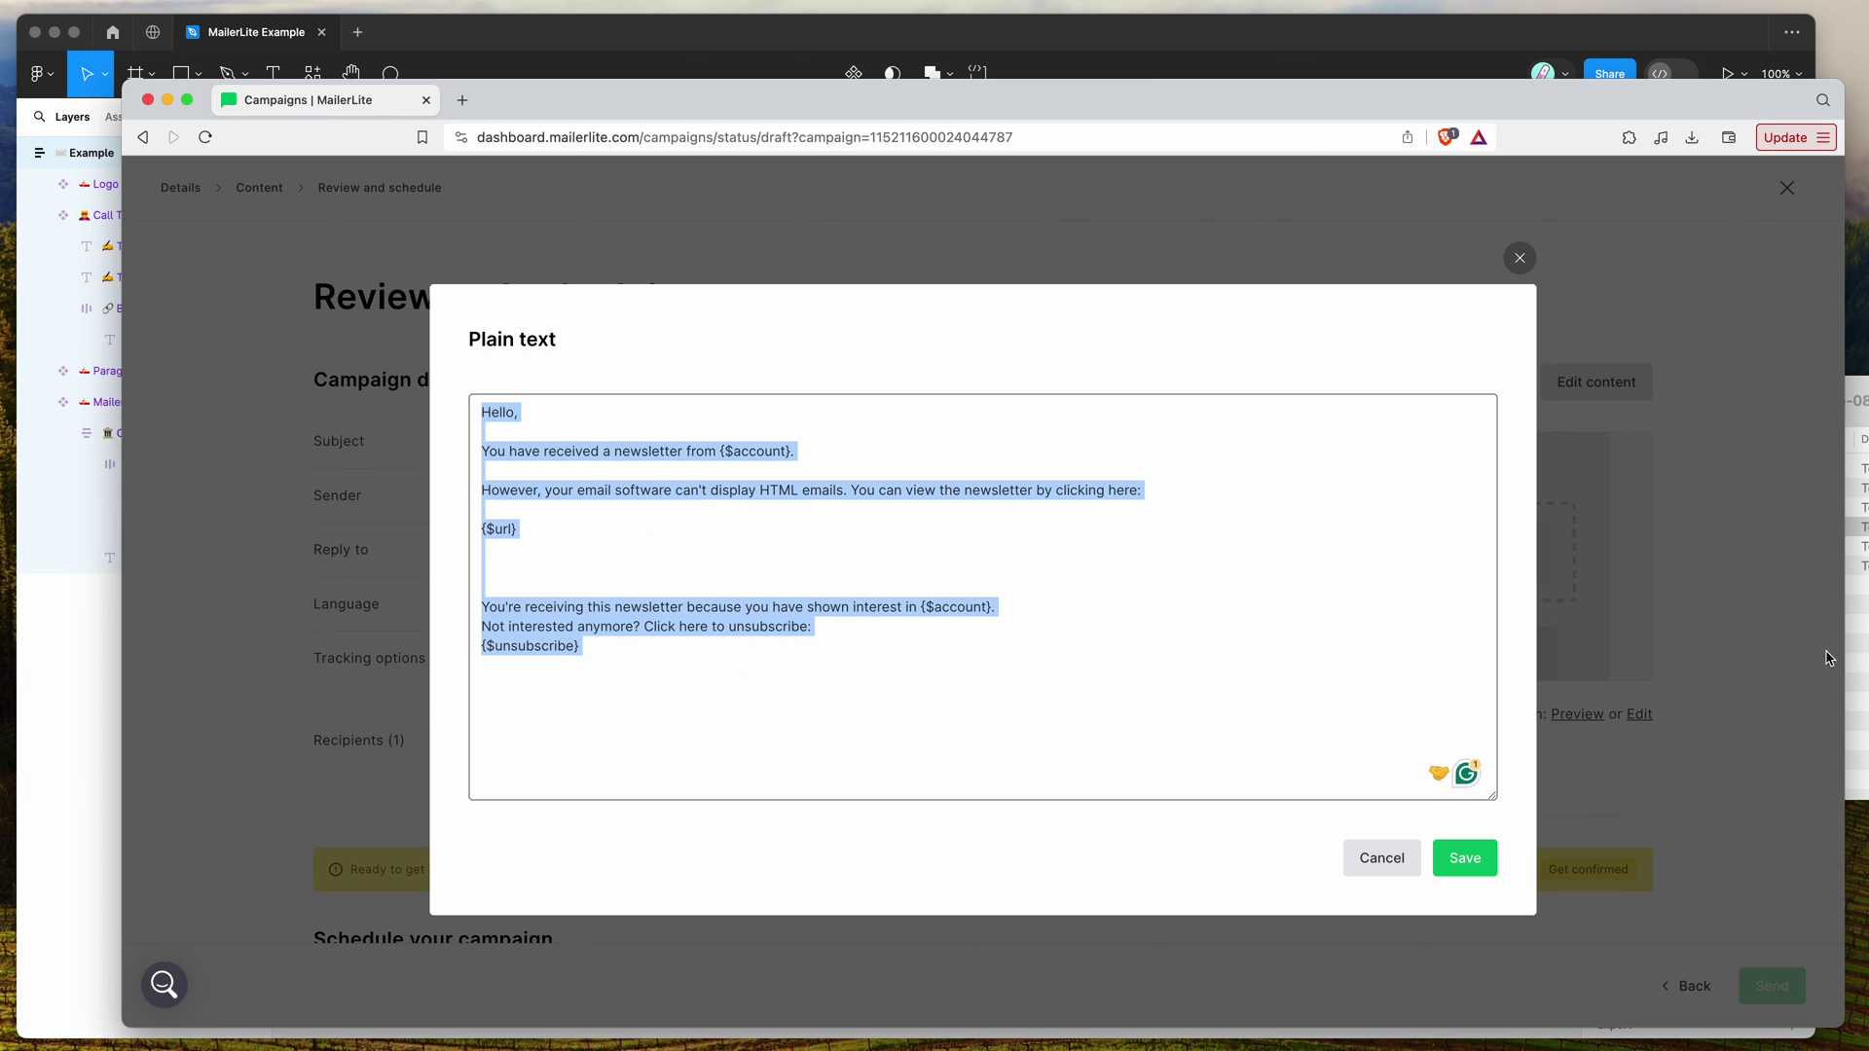
left_click(1856, 652)
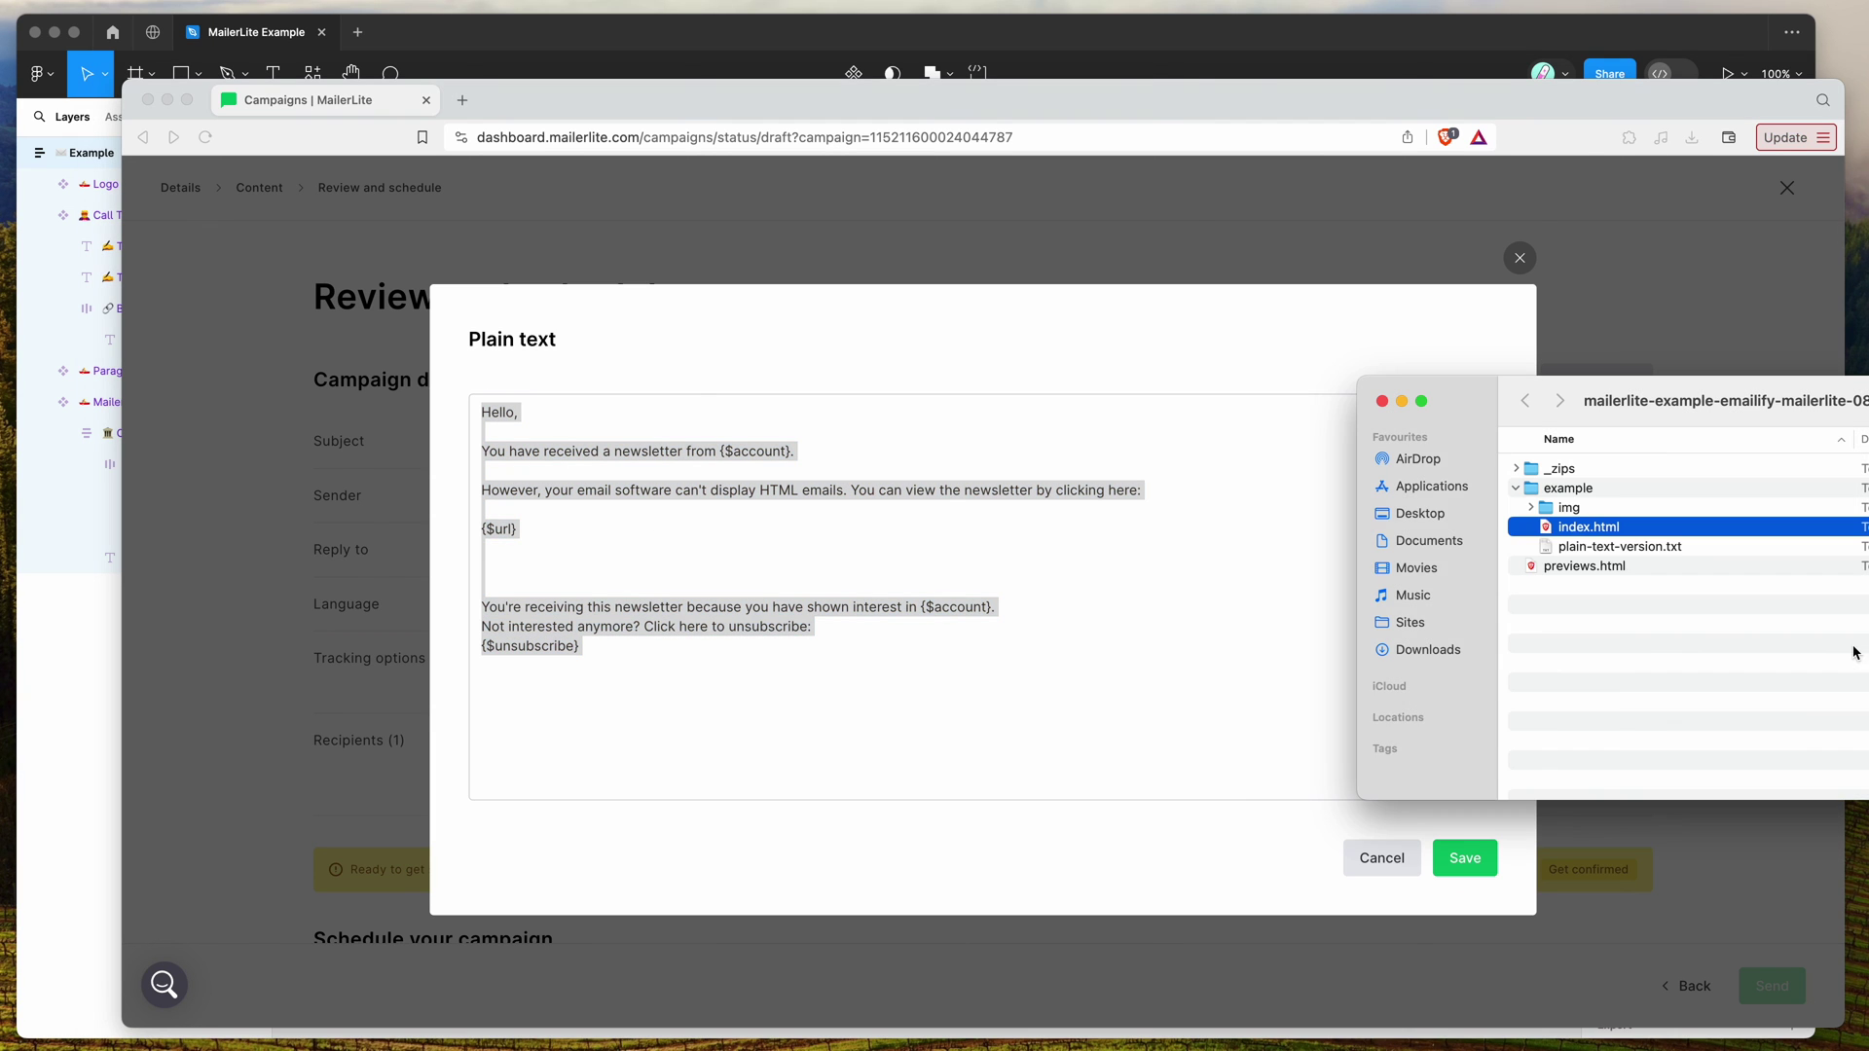
left_click(1601, 547)
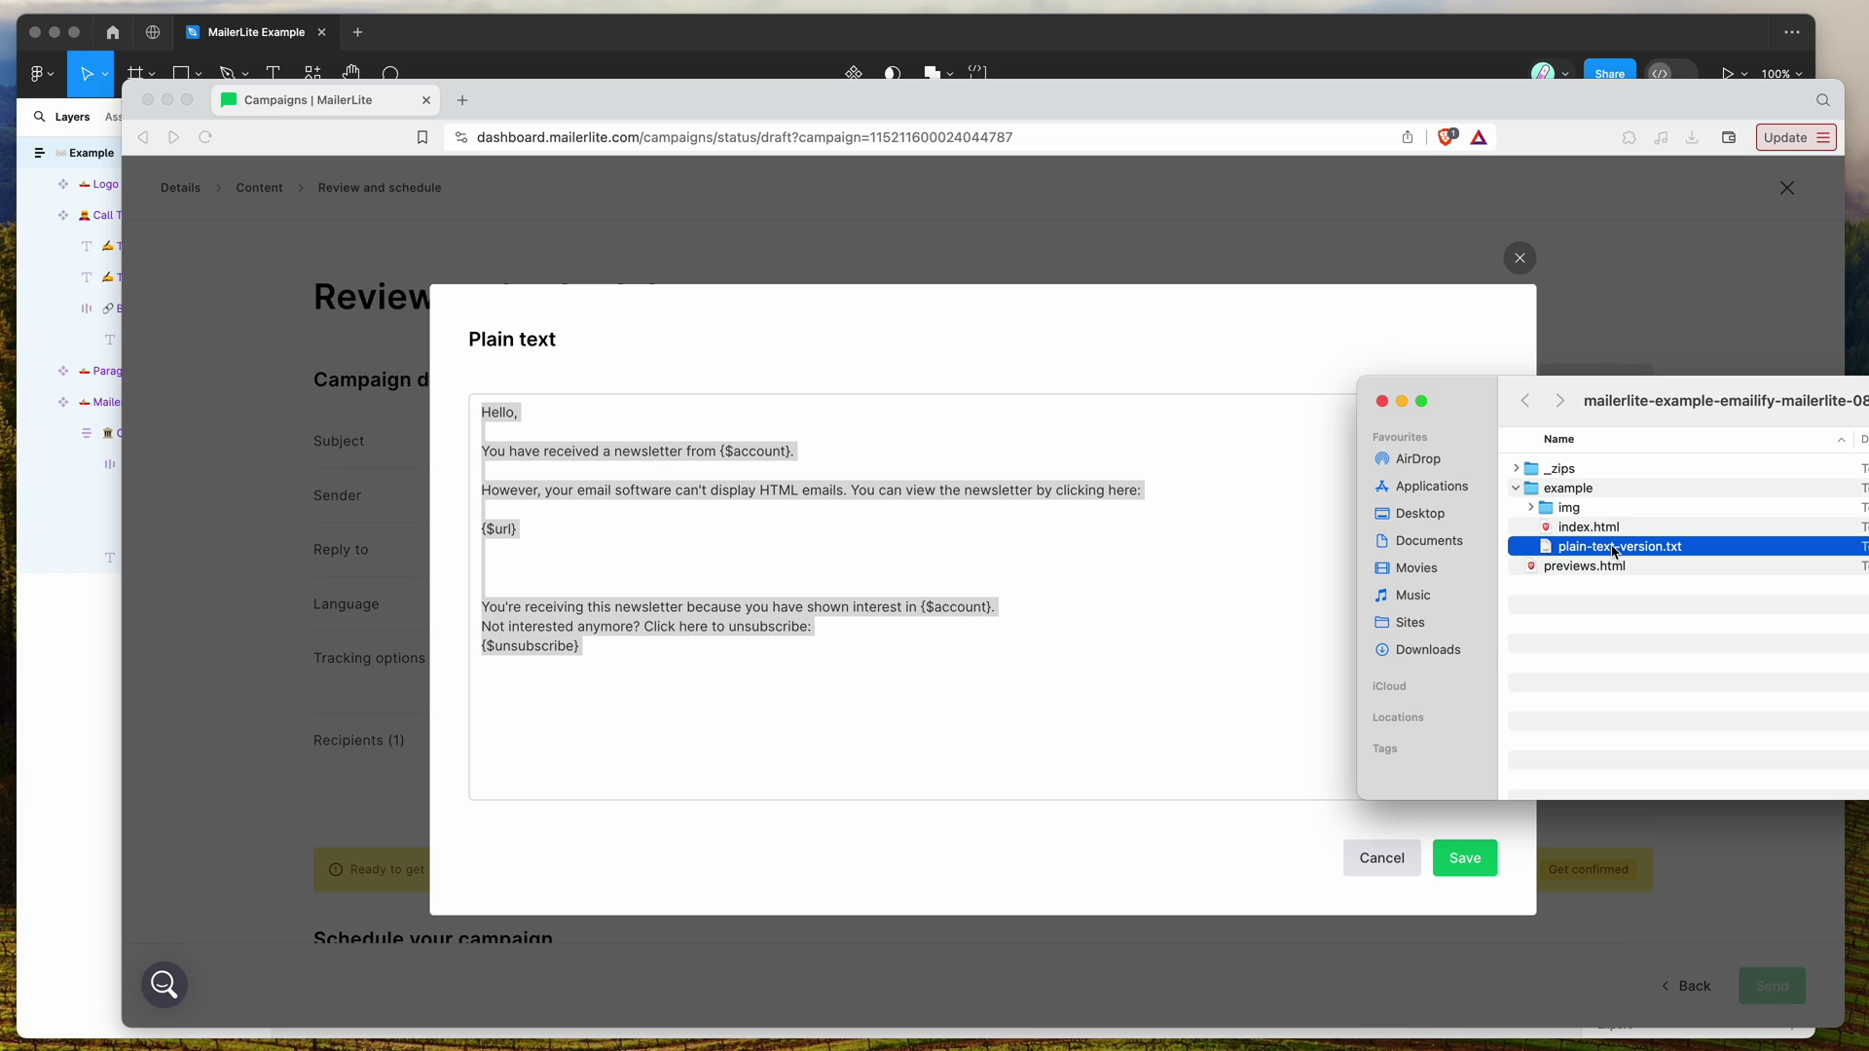
key("space")
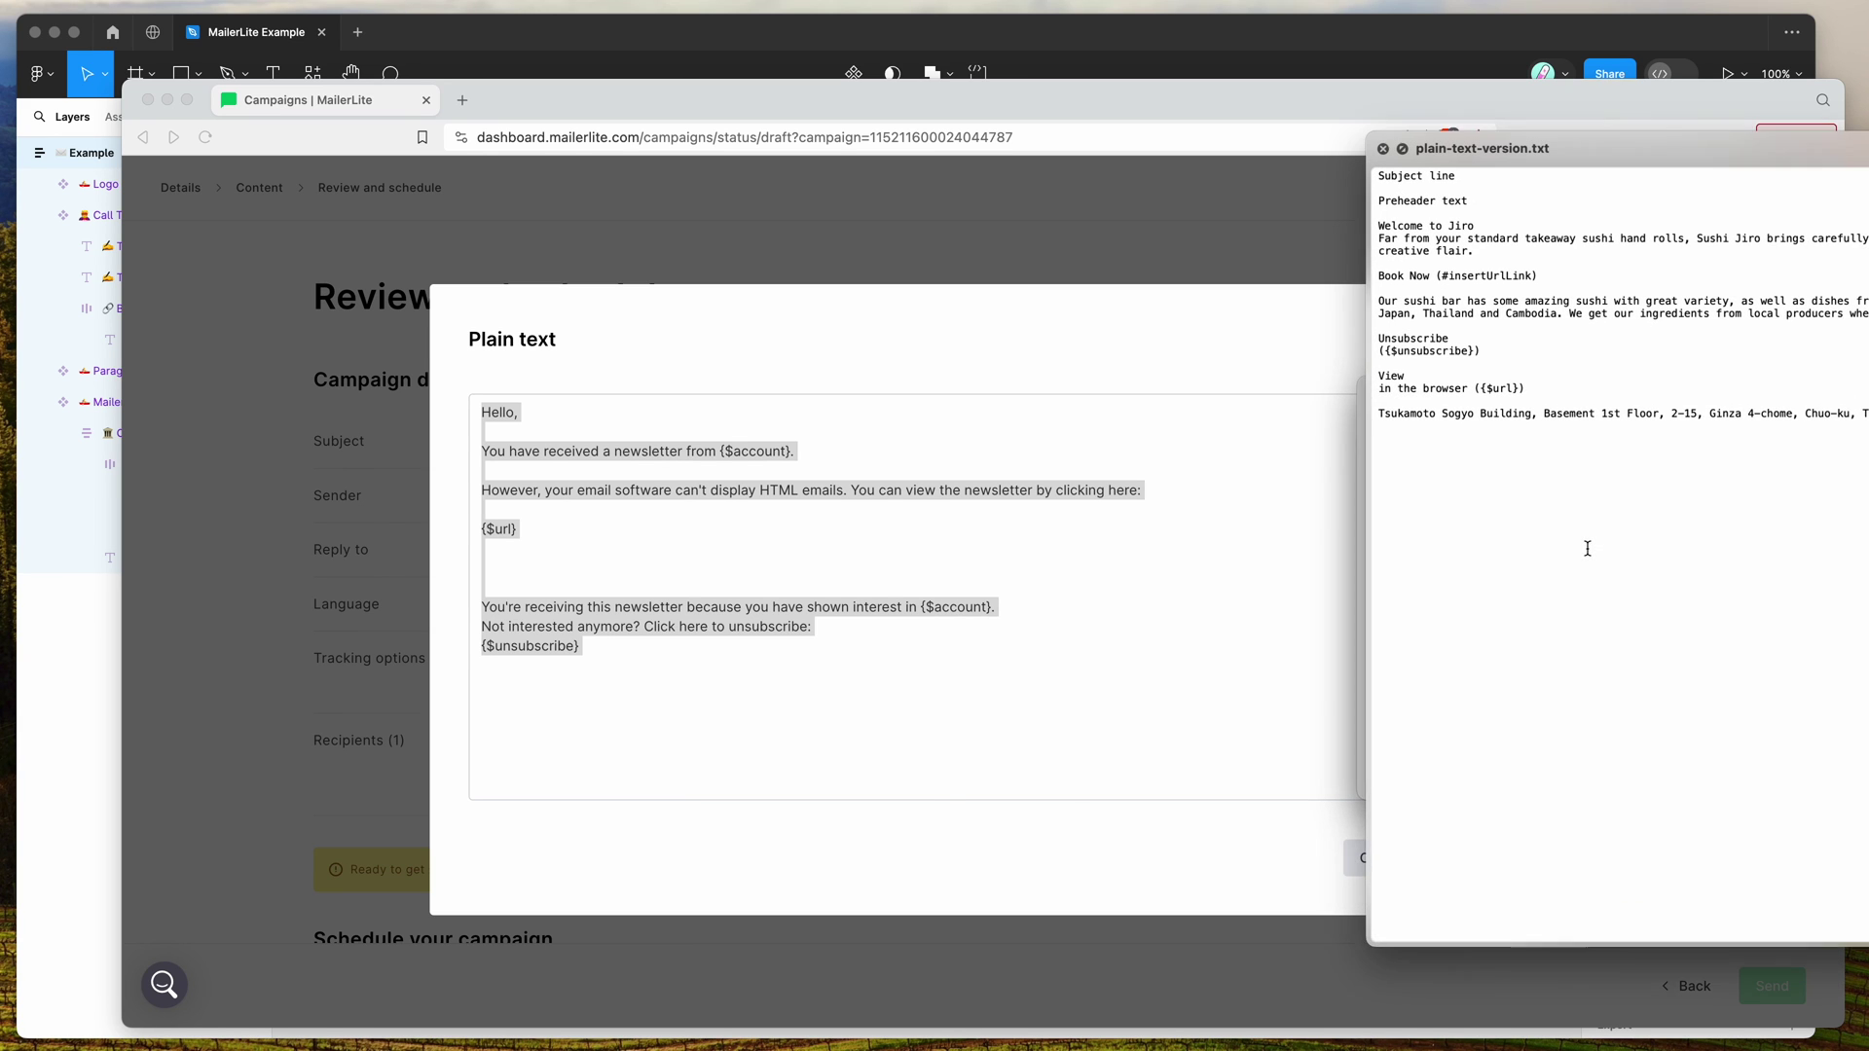
left_click_drag(1797, 476, 1371, 168)
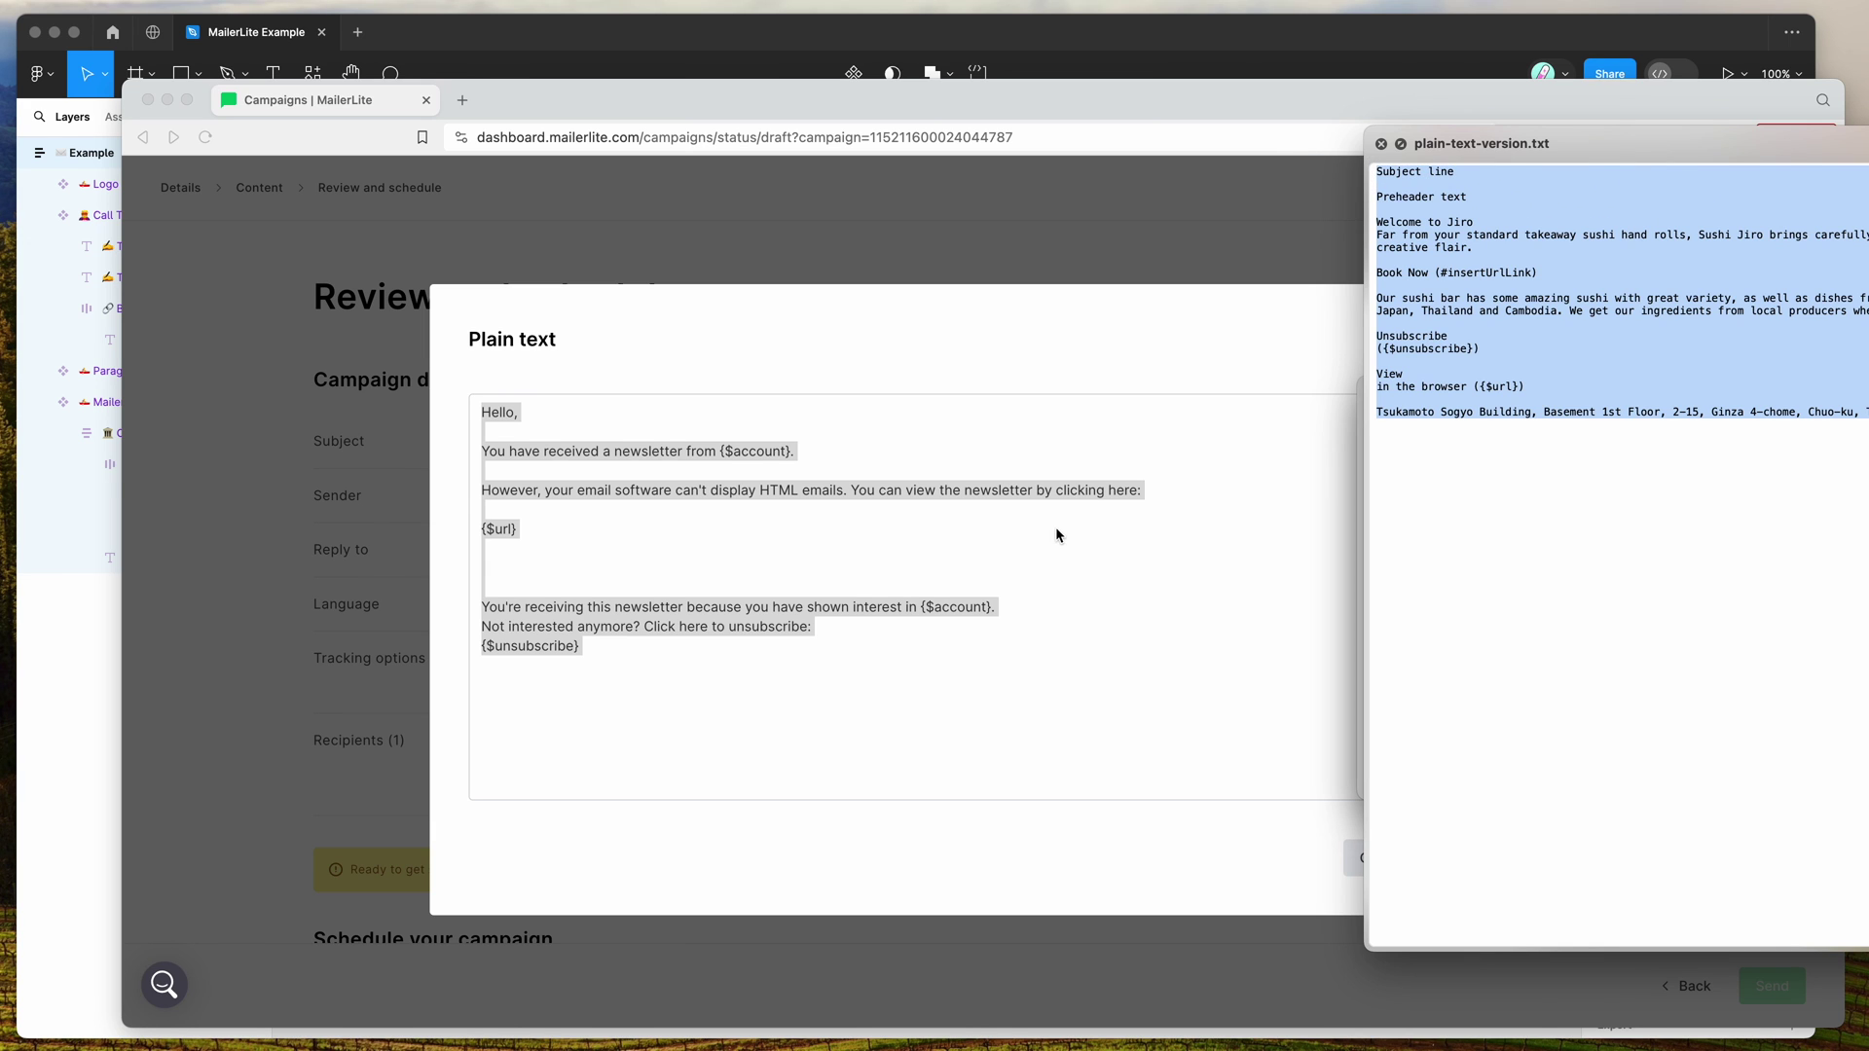
- Replace the default plain text template with the pasted Jiro text
left_click(930, 536)
left_click(931, 538)
key("super+a")
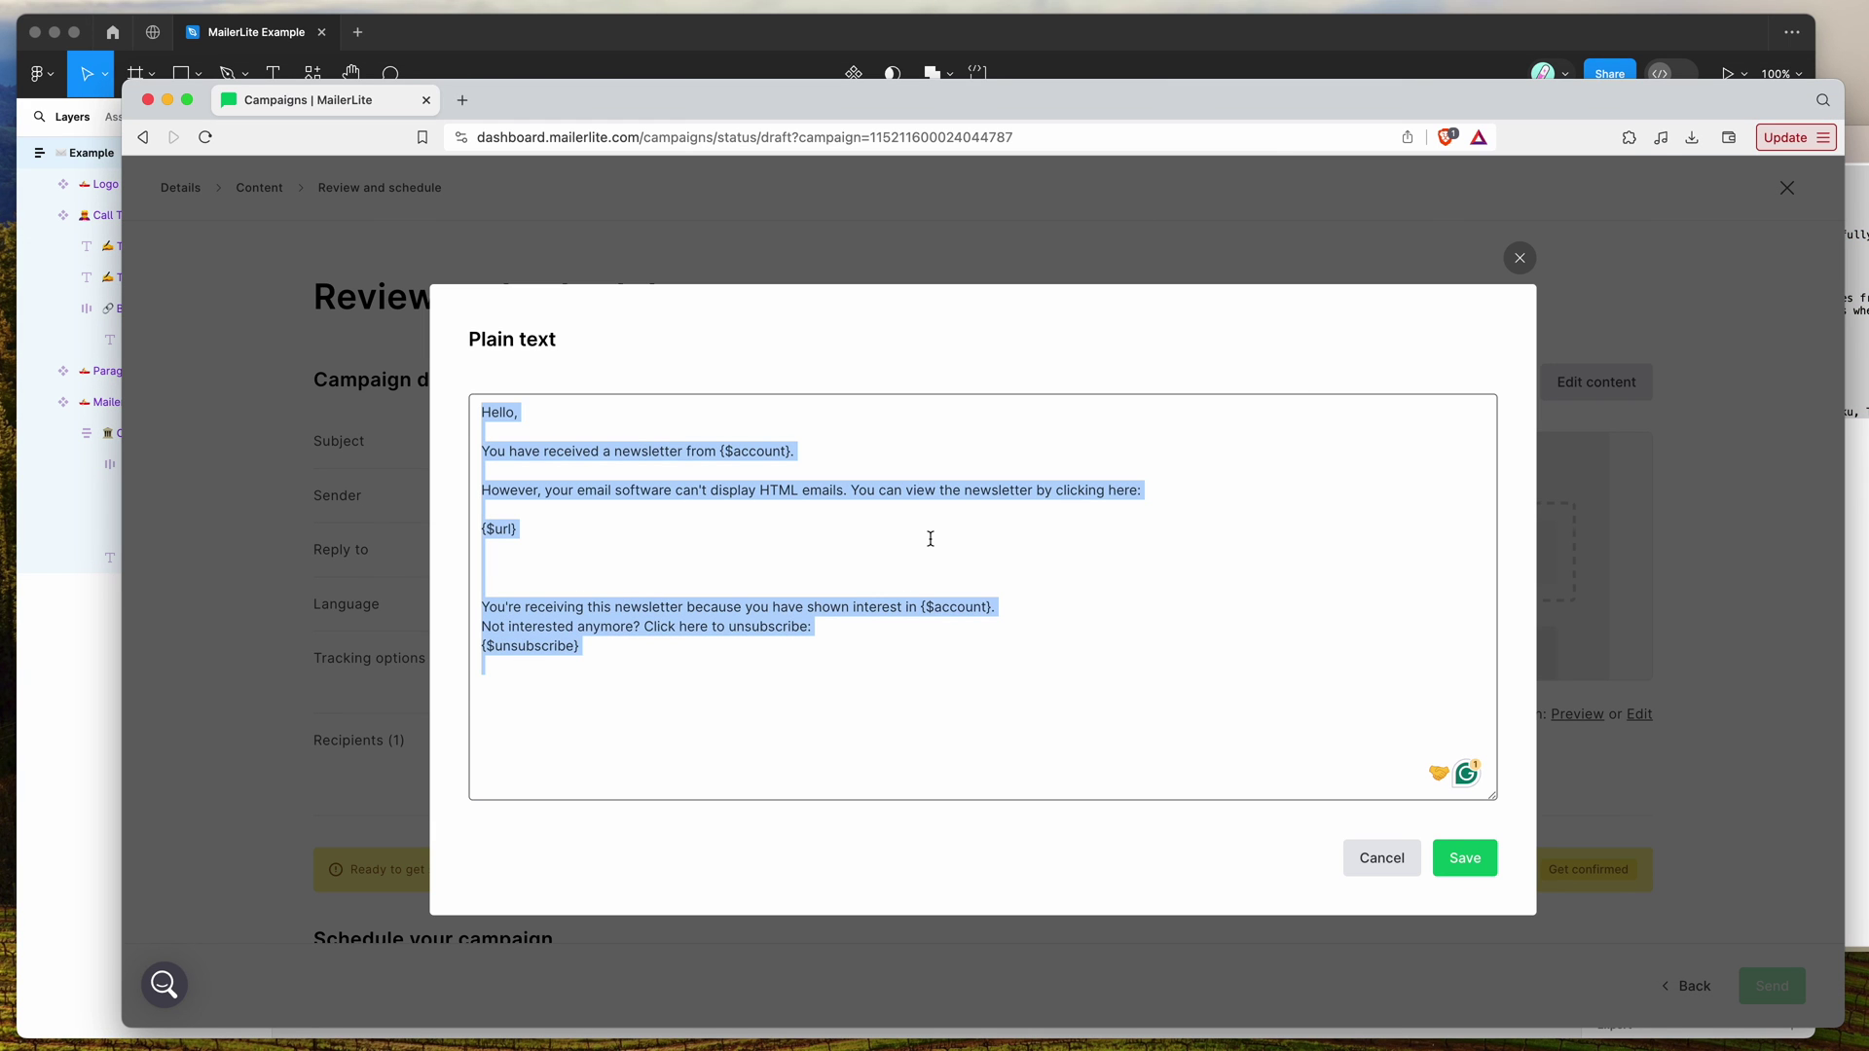
type("Subject line  Preheader text  Welcome to Jiro Far from your standard takeaway sushi hand rolls, Sushi Jiro brings carefully handcrafted, and traditional sushi with a creative flair.  Book Now (#insertUrlLink)  Our sushi bar has some amazing sushi with great variety, as well as dishes from other Asian regions including Korea, Japan, Thailand and Cambodia. We get our ingredients from local producers whenever possible.  Unsubscribe ({$unsubscribe})  View in the browser ({$url})  Tsukamoto Sogyo Building, Basement 1st Floor, 2-15, Ginza 4-chome, Chuo-ku, Tokyo, Japan")
- Review the pasted Book Now line and its #insertUrlLink placeholder
left_click(637, 491)
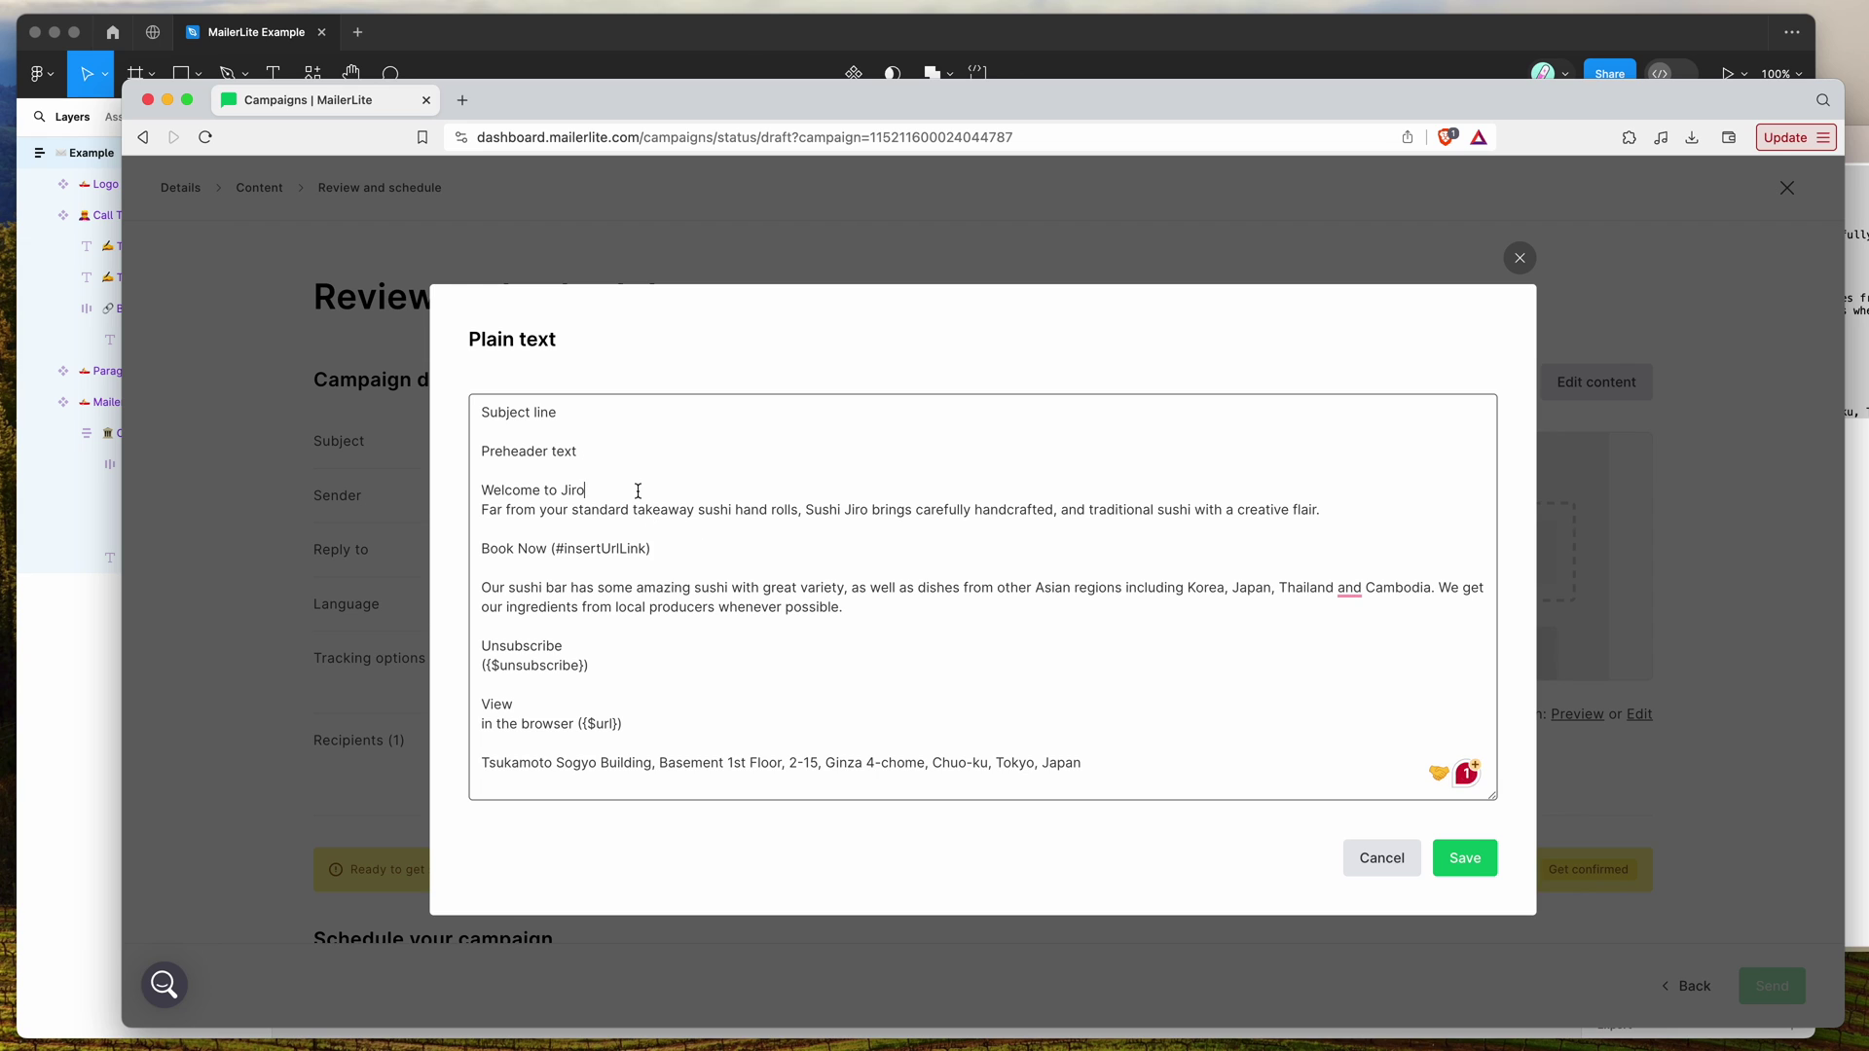
left_click_drag(559, 549, 648, 549)
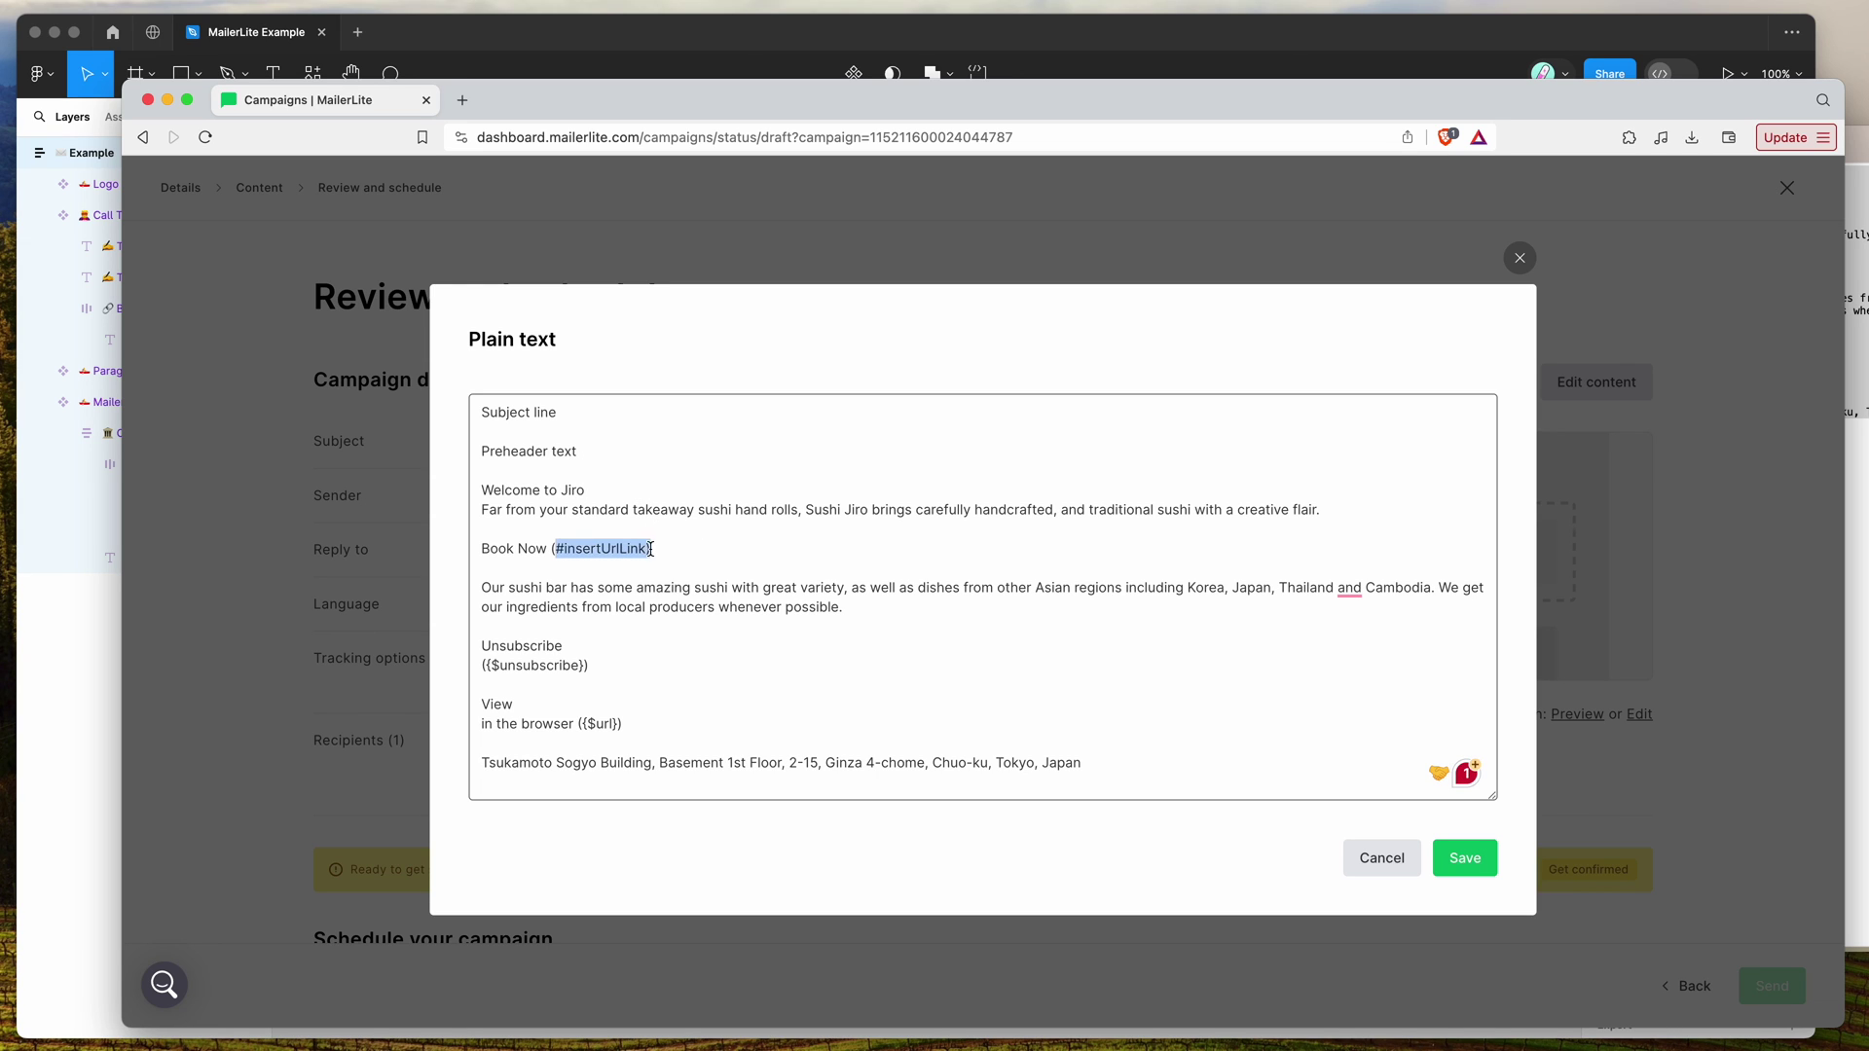
left_click(661, 549)
left_click_drag(550, 548, 475, 548)
left_click(612, 548)
double_click(558, 548)
left_click(558, 549)
- Check the Unsubscribe word, {$url} browser link and body text in the pasted version
double_click(533, 648)
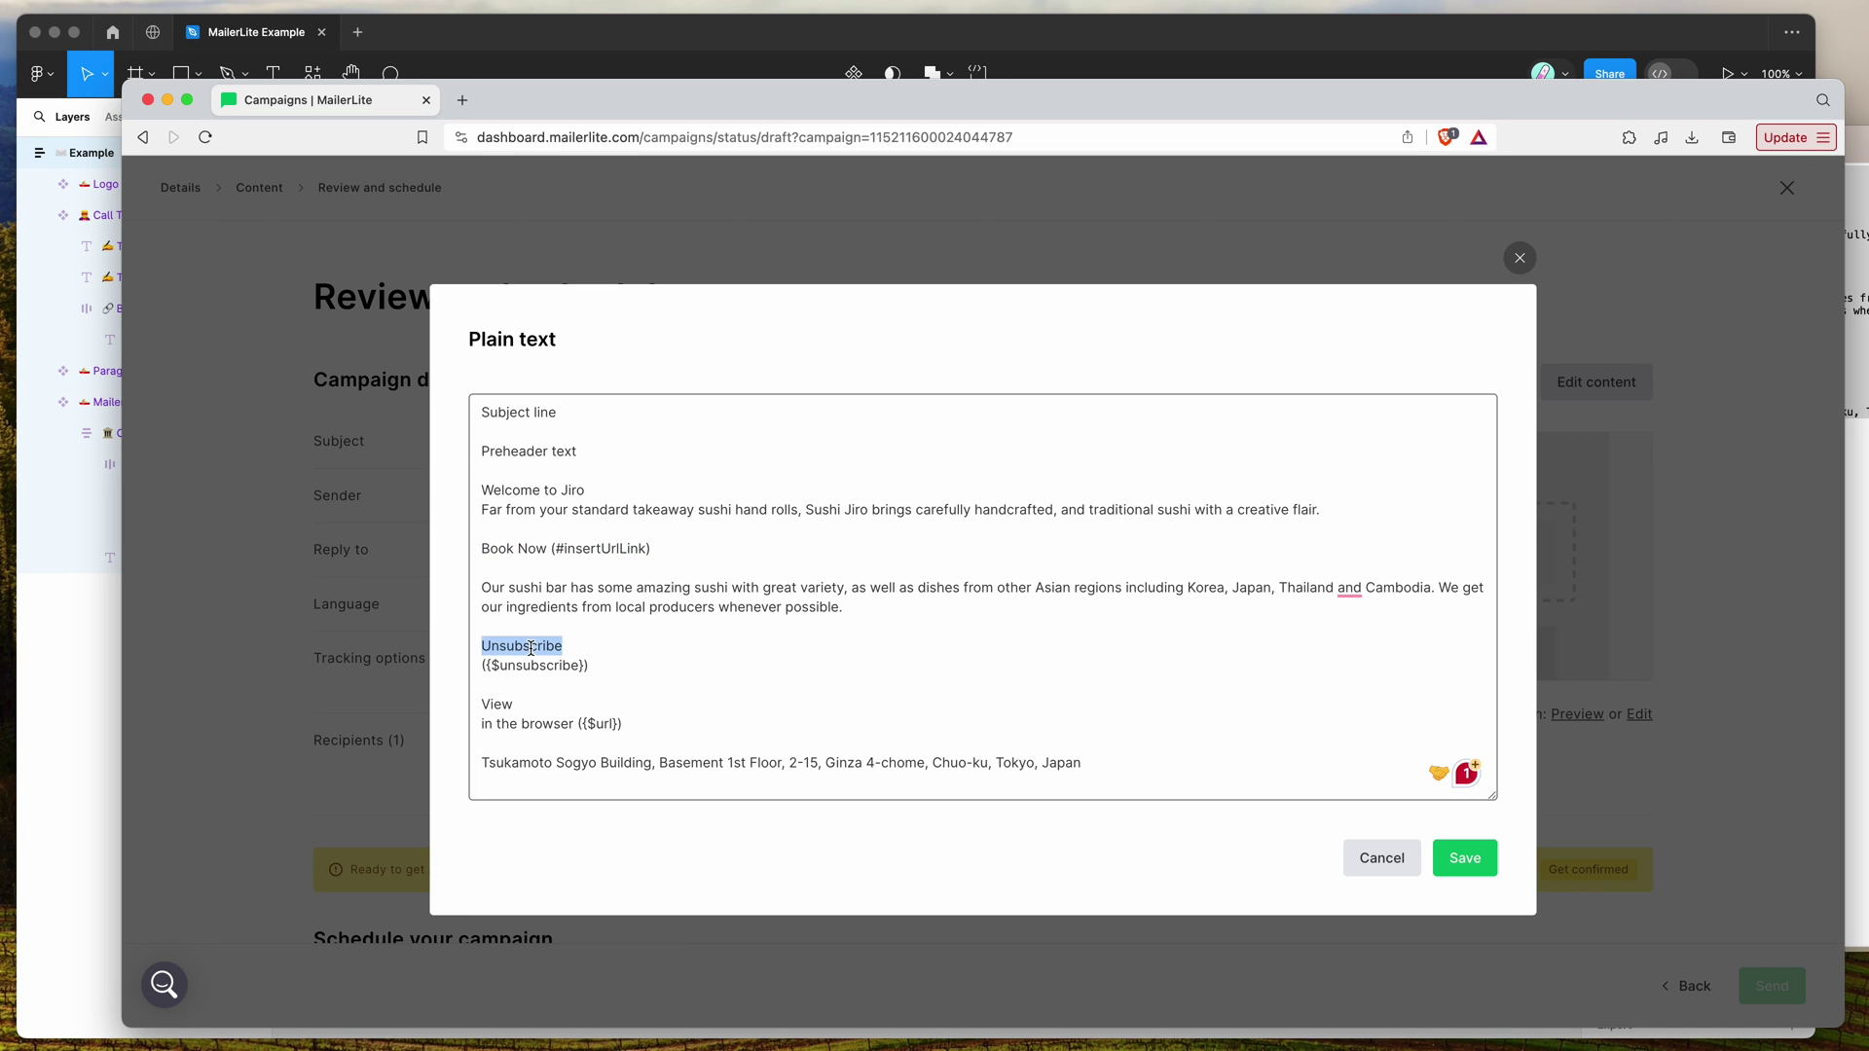
left_click(542, 725)
left_click(648, 728)
left_click_drag(649, 729, 608, 725)
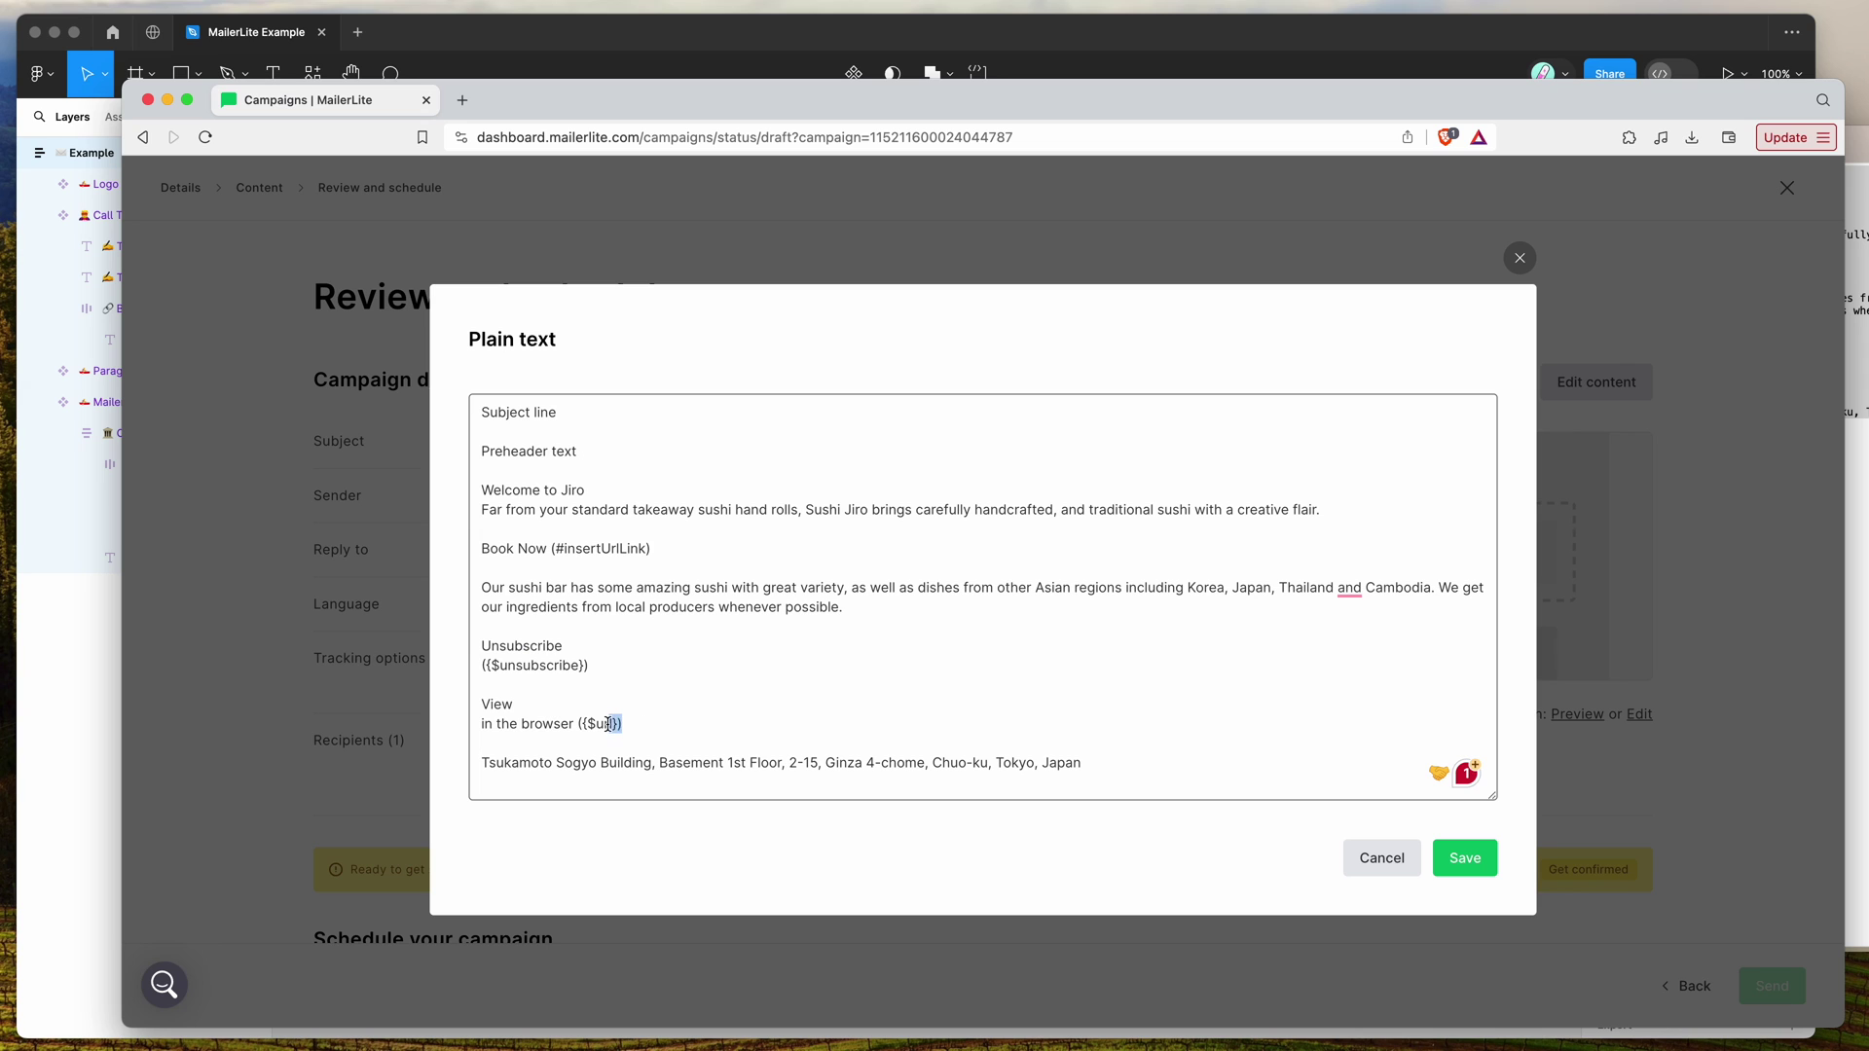
left_click(722, 665)
left_click_drag(850, 606, 458, 370)
left_click(550, 451)
left_click(474, 338)
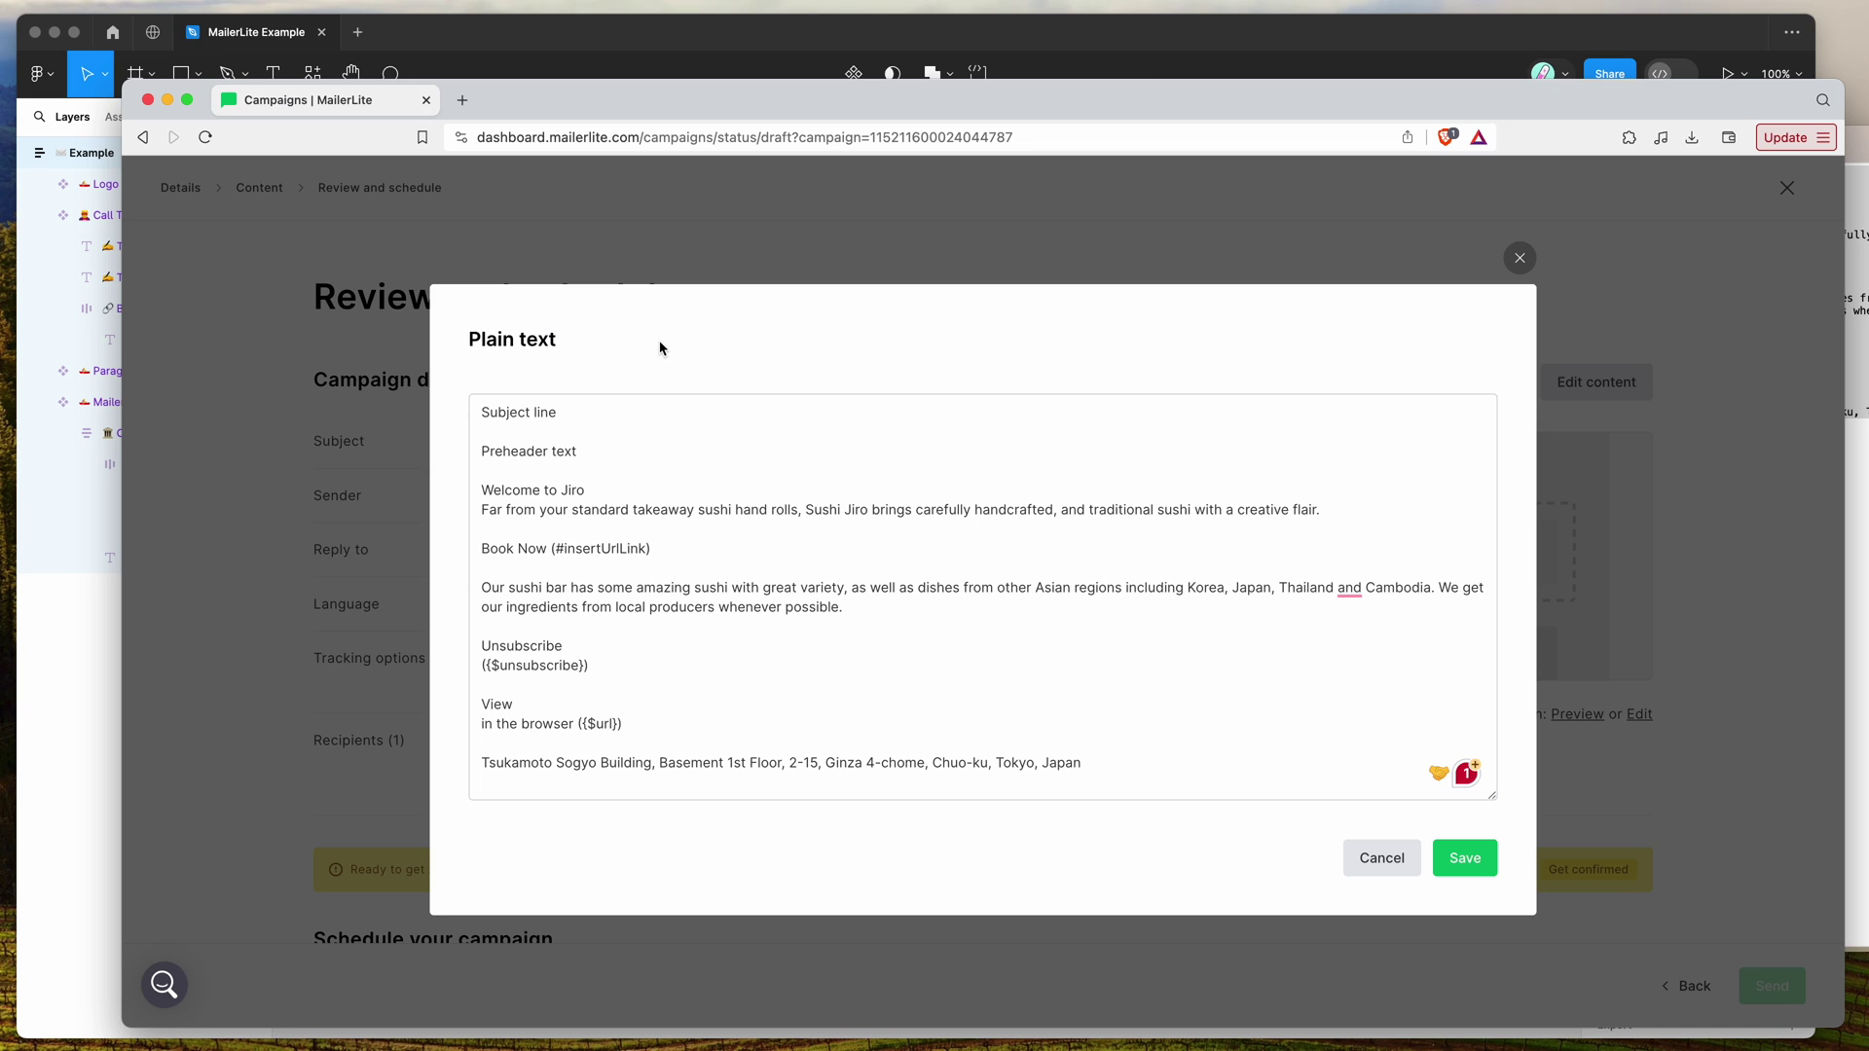
left_click(1265, 587)
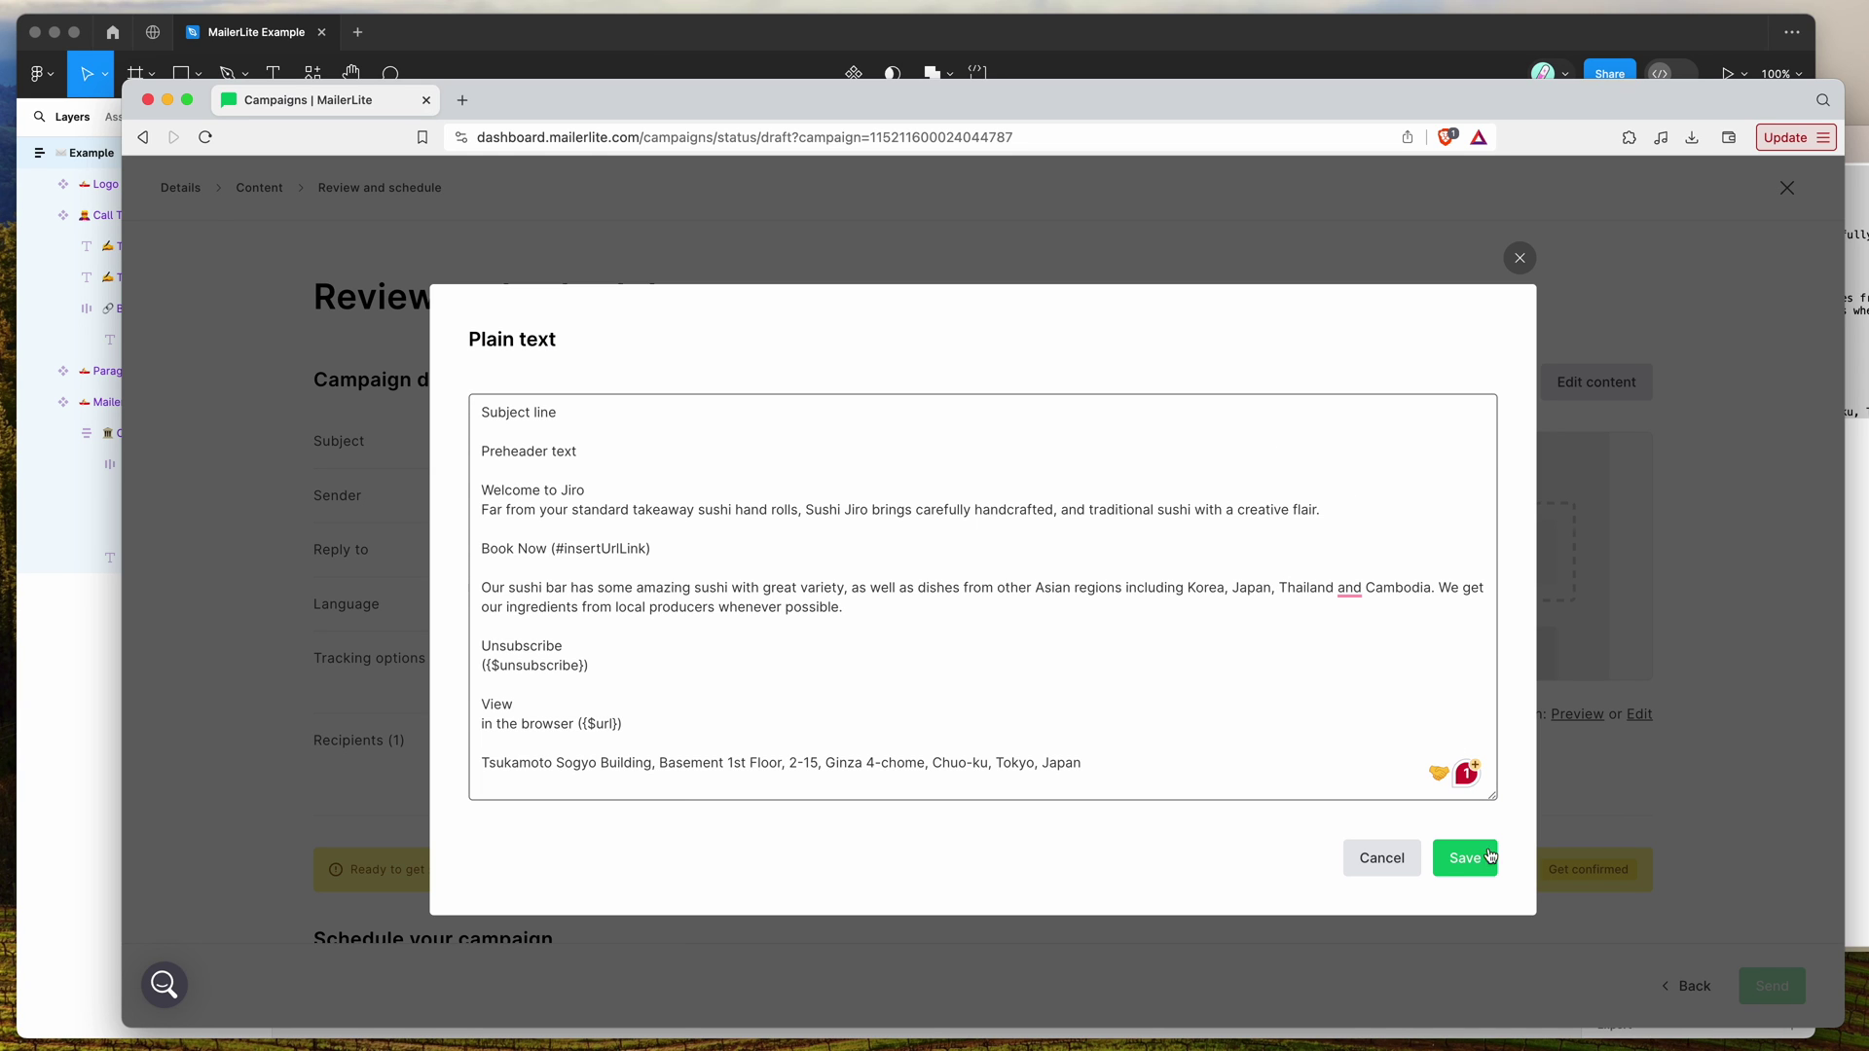
- Save the new plain text version and return to Review and schedule
left_click(1455, 867)
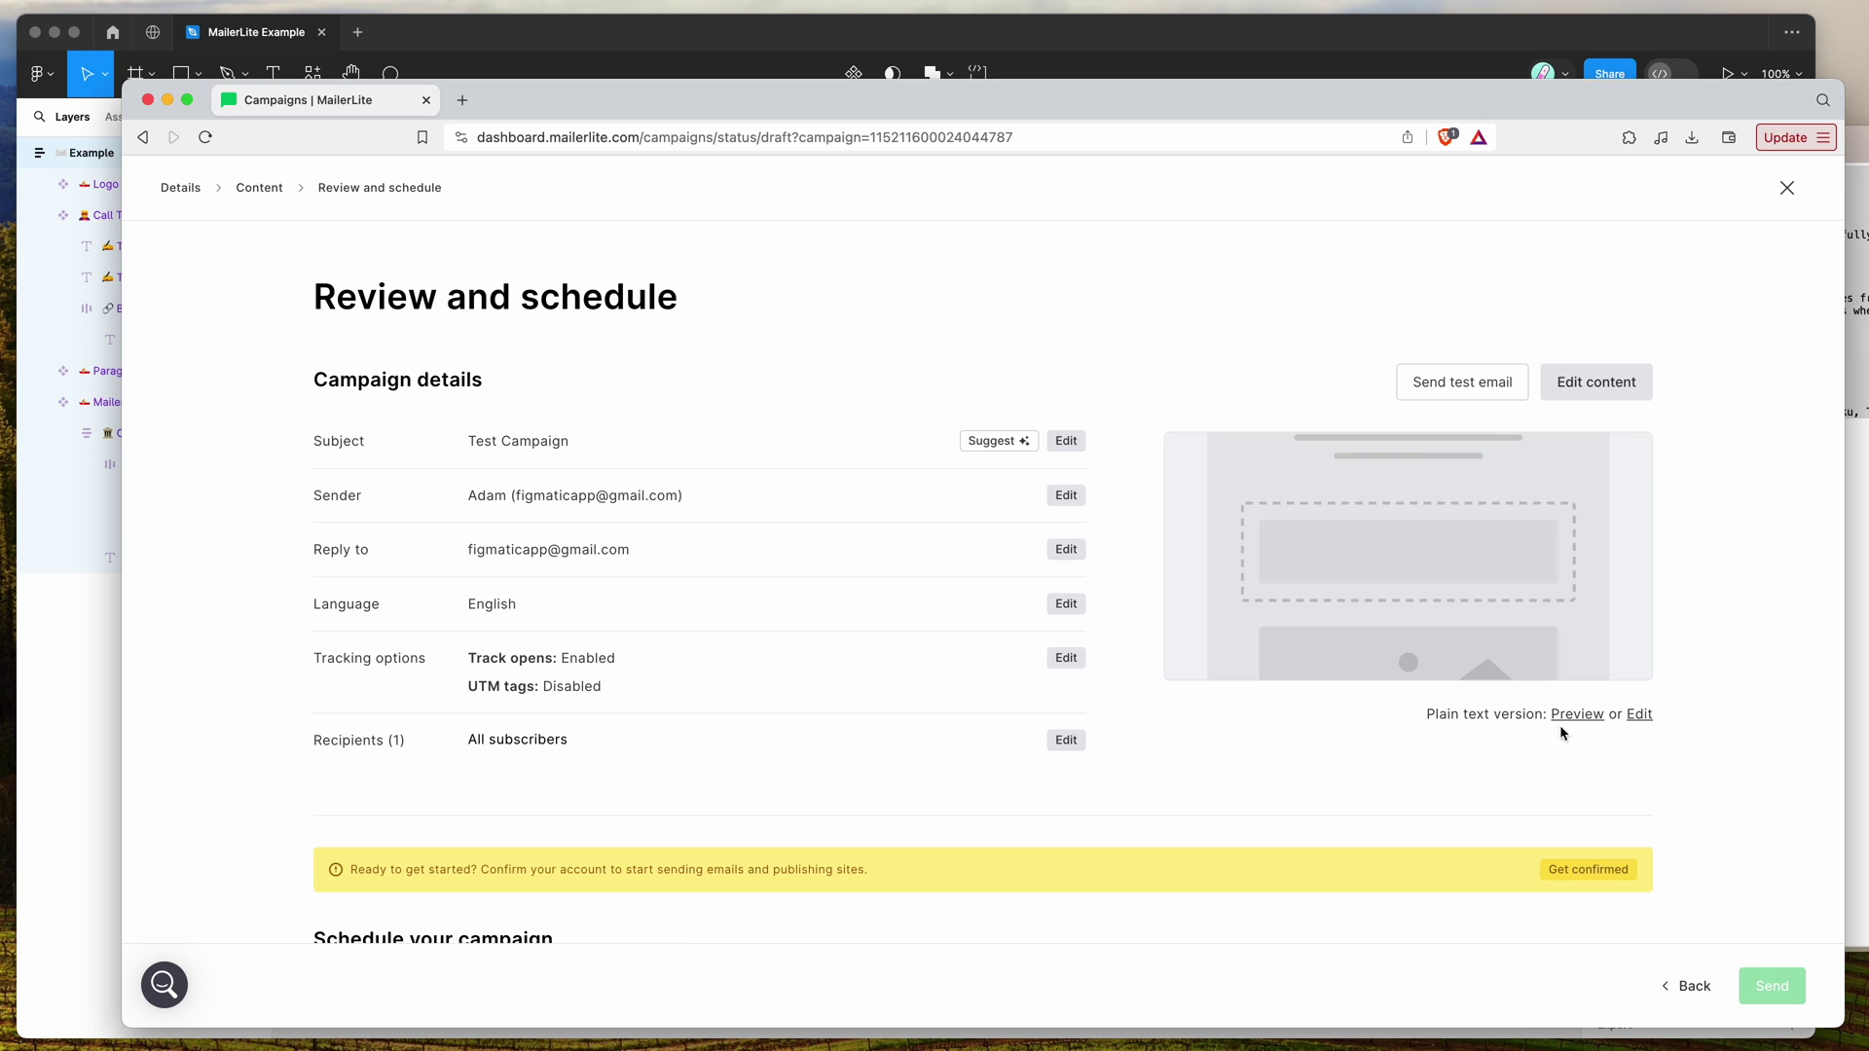
scroll(1384, 722, "down", 5)
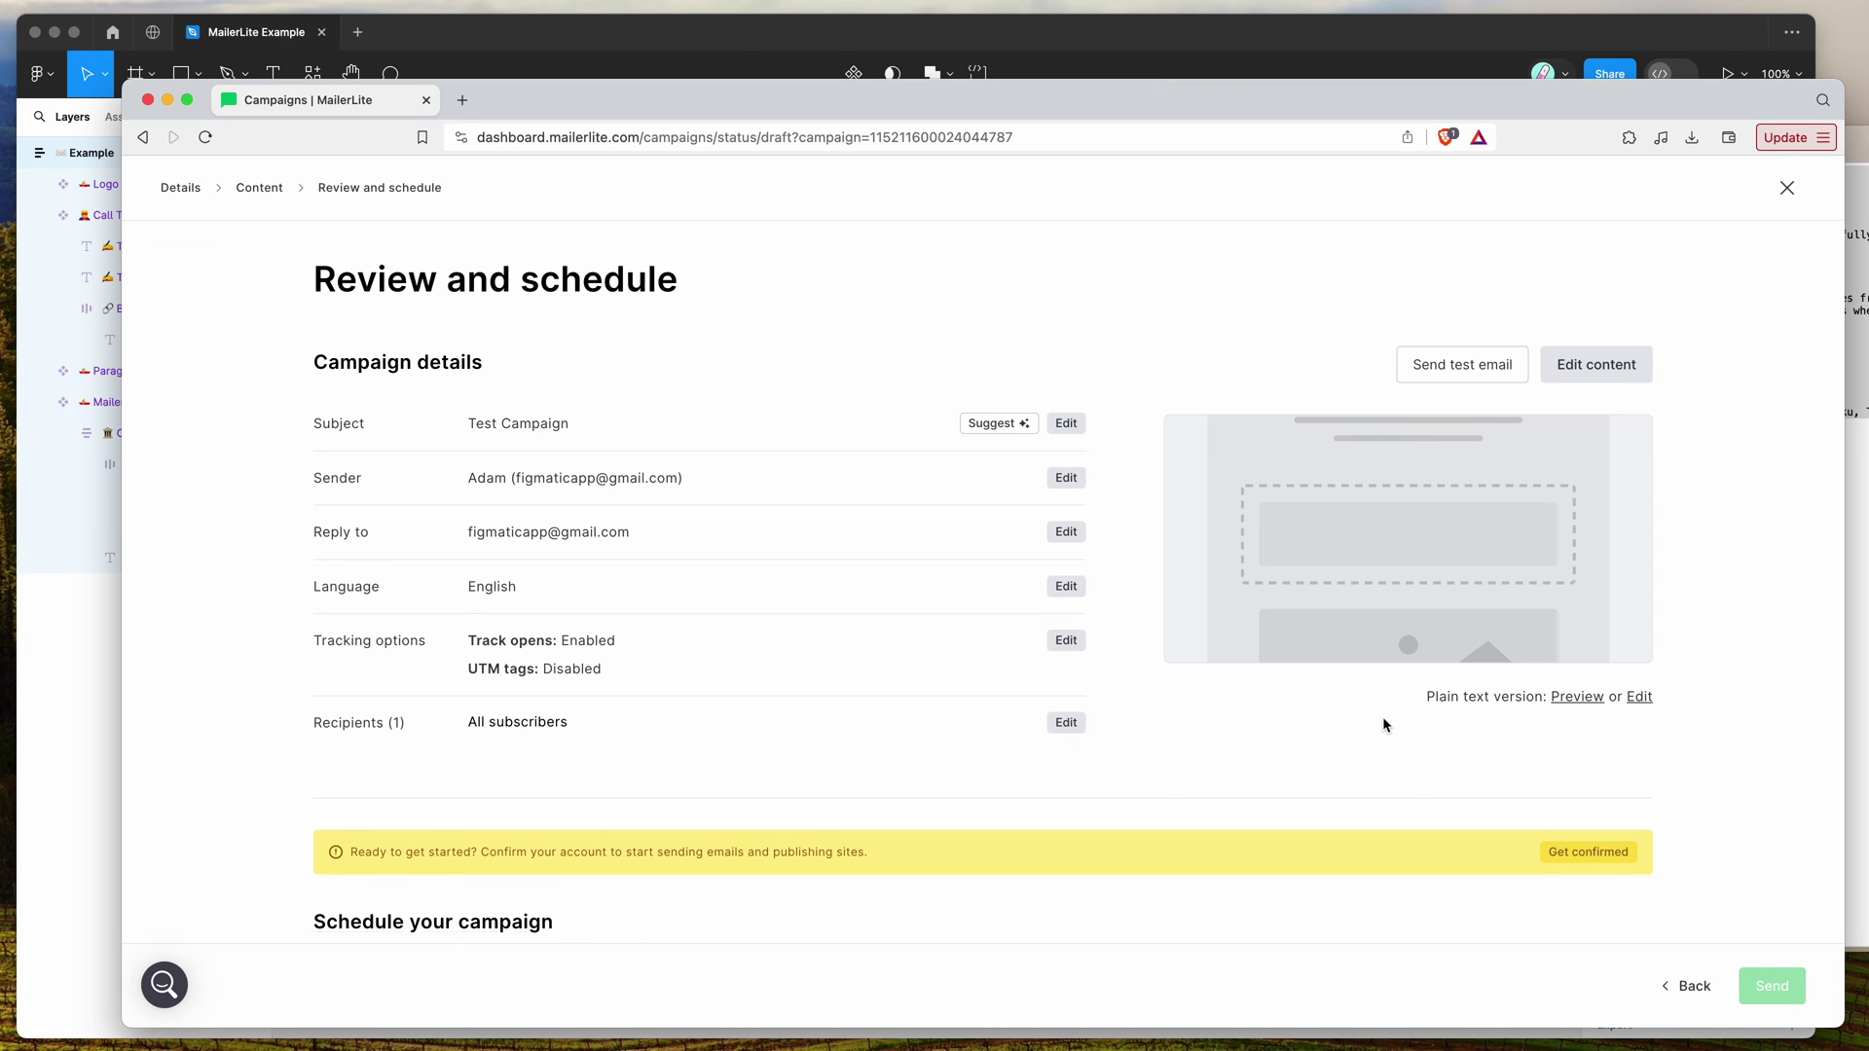
scroll(1384, 724, "up", 5)
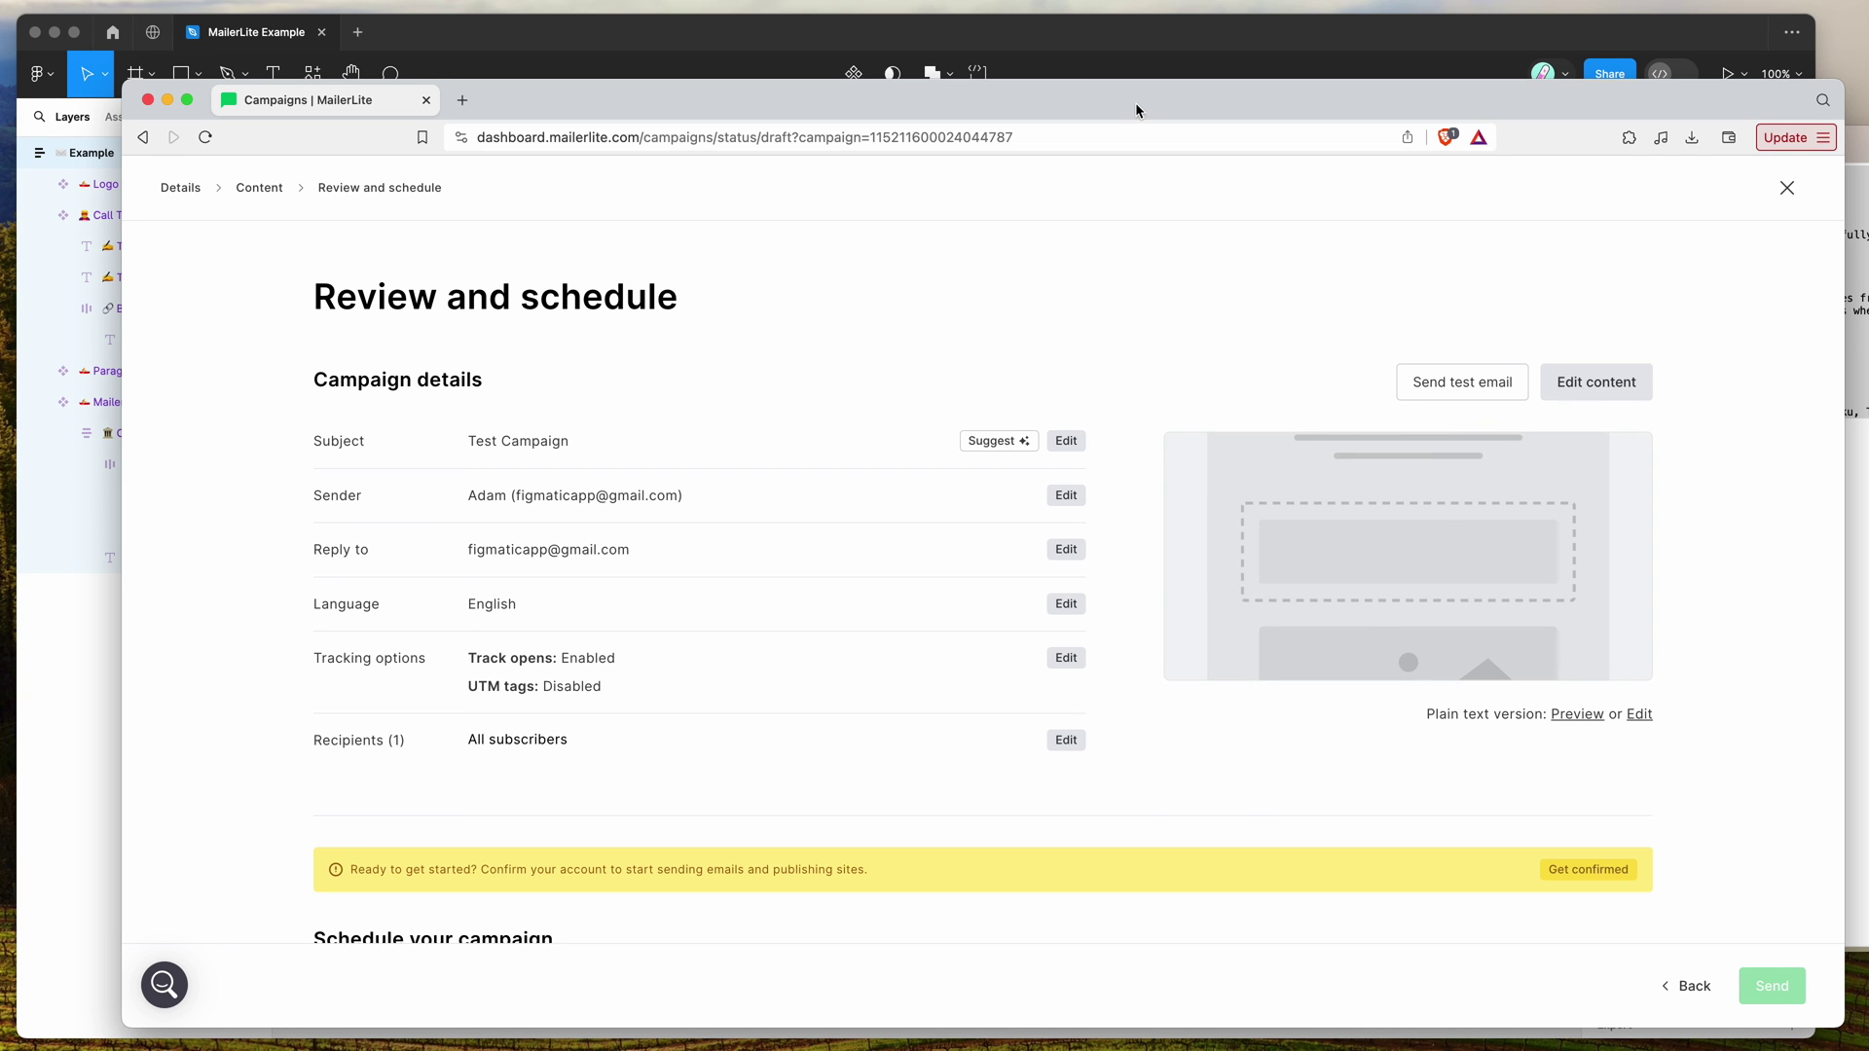
- Bring Figma forward and move the Emailify window up beside the Jiro Example email
left_click(1115, 37)
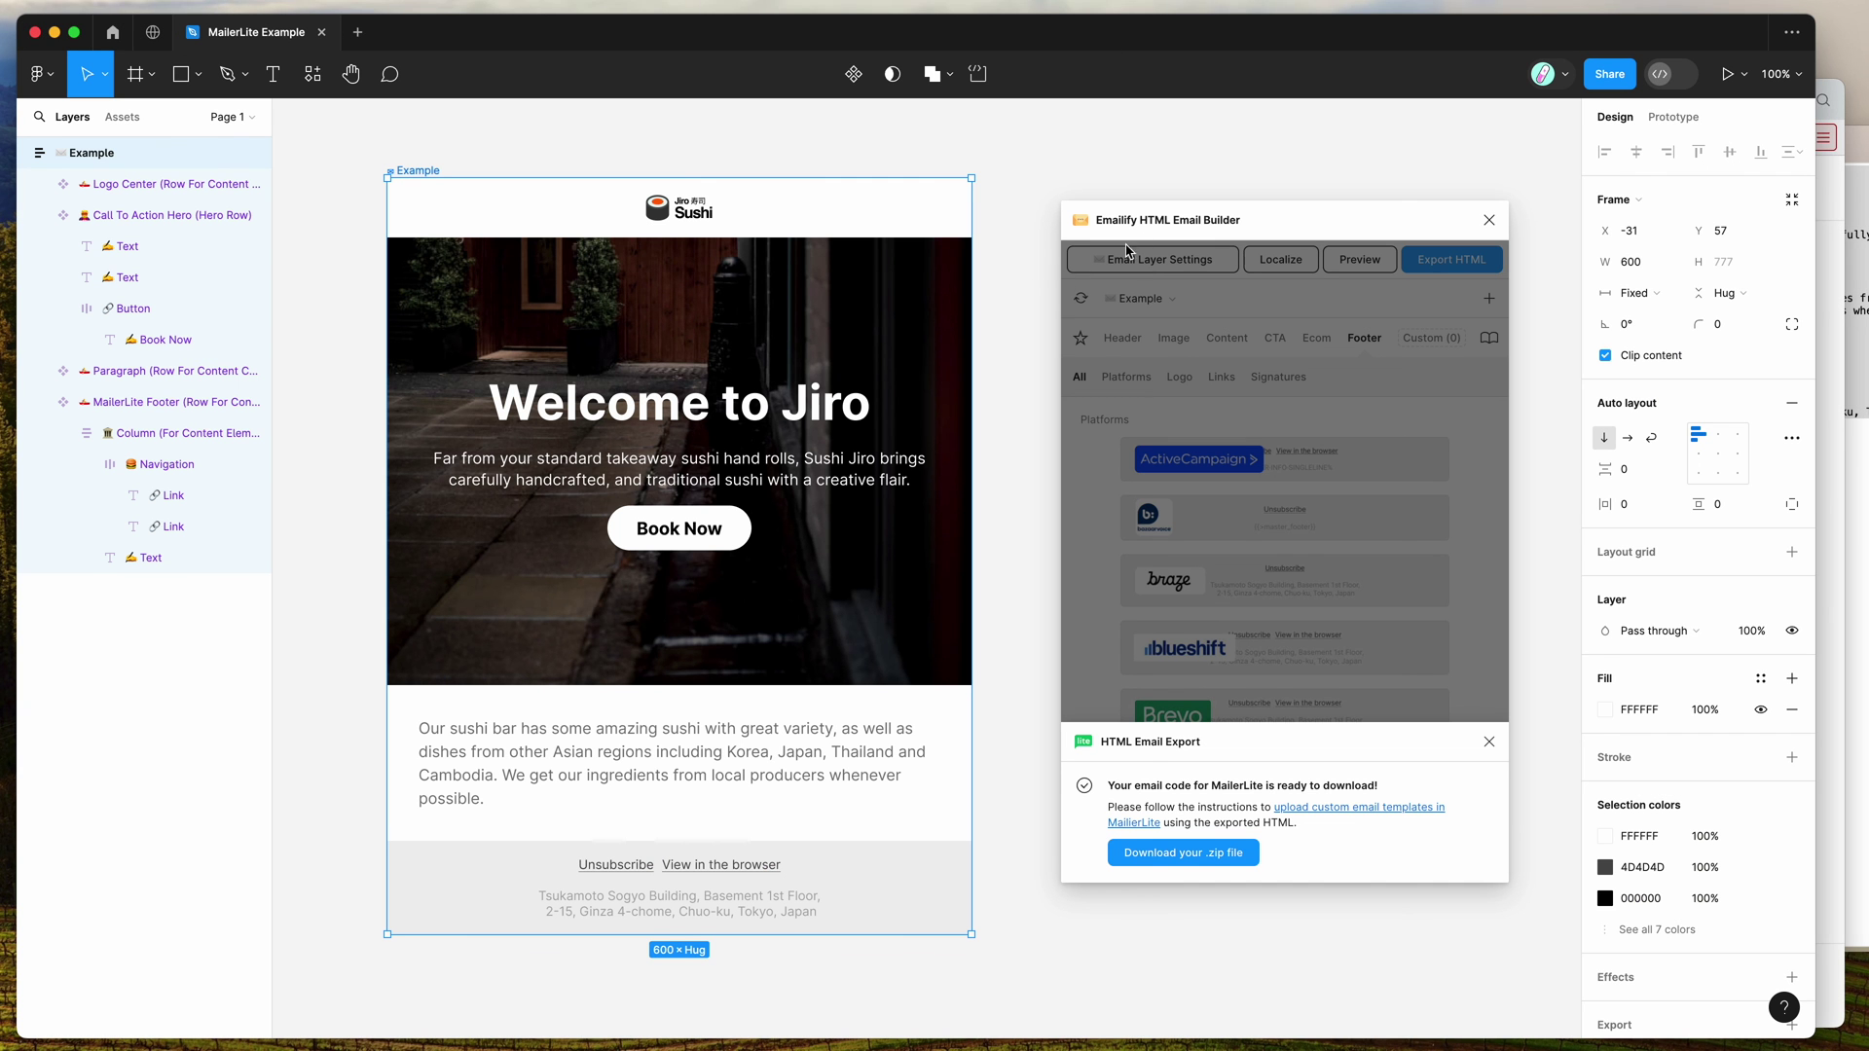
left_click_drag(1199, 224, 1157, 164)
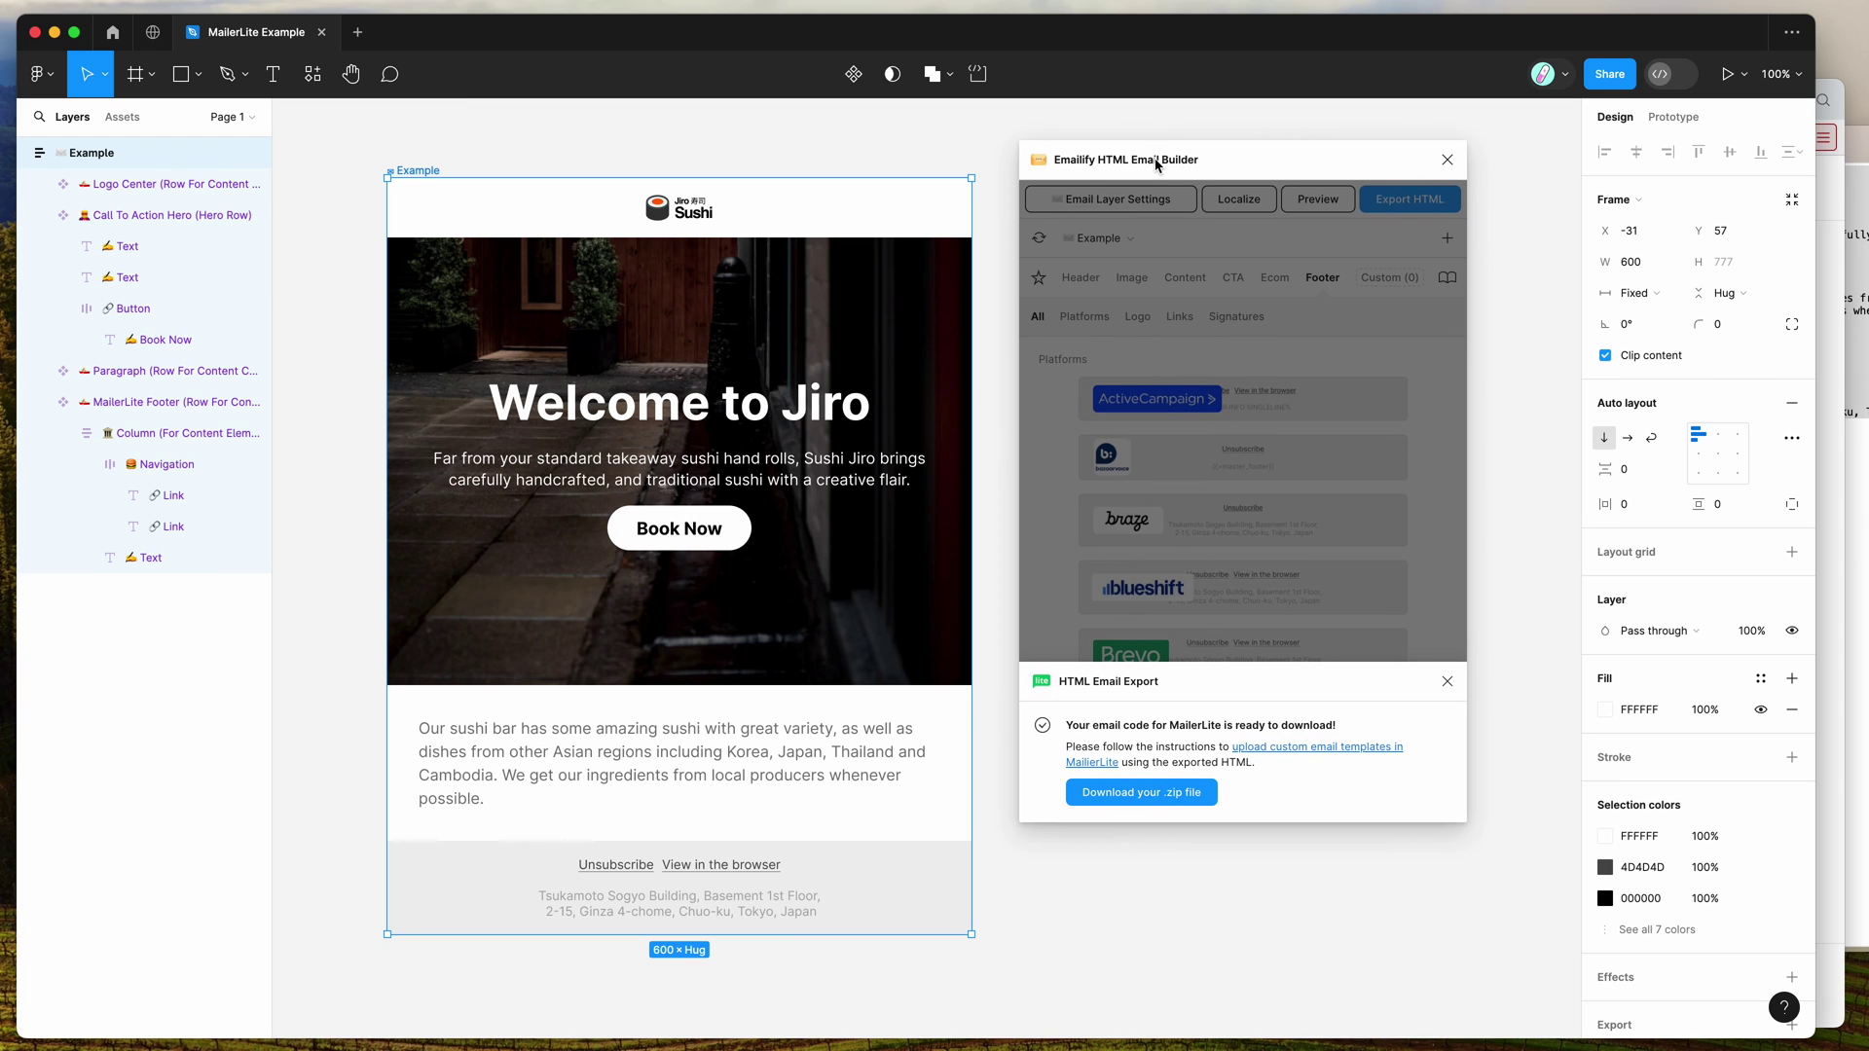